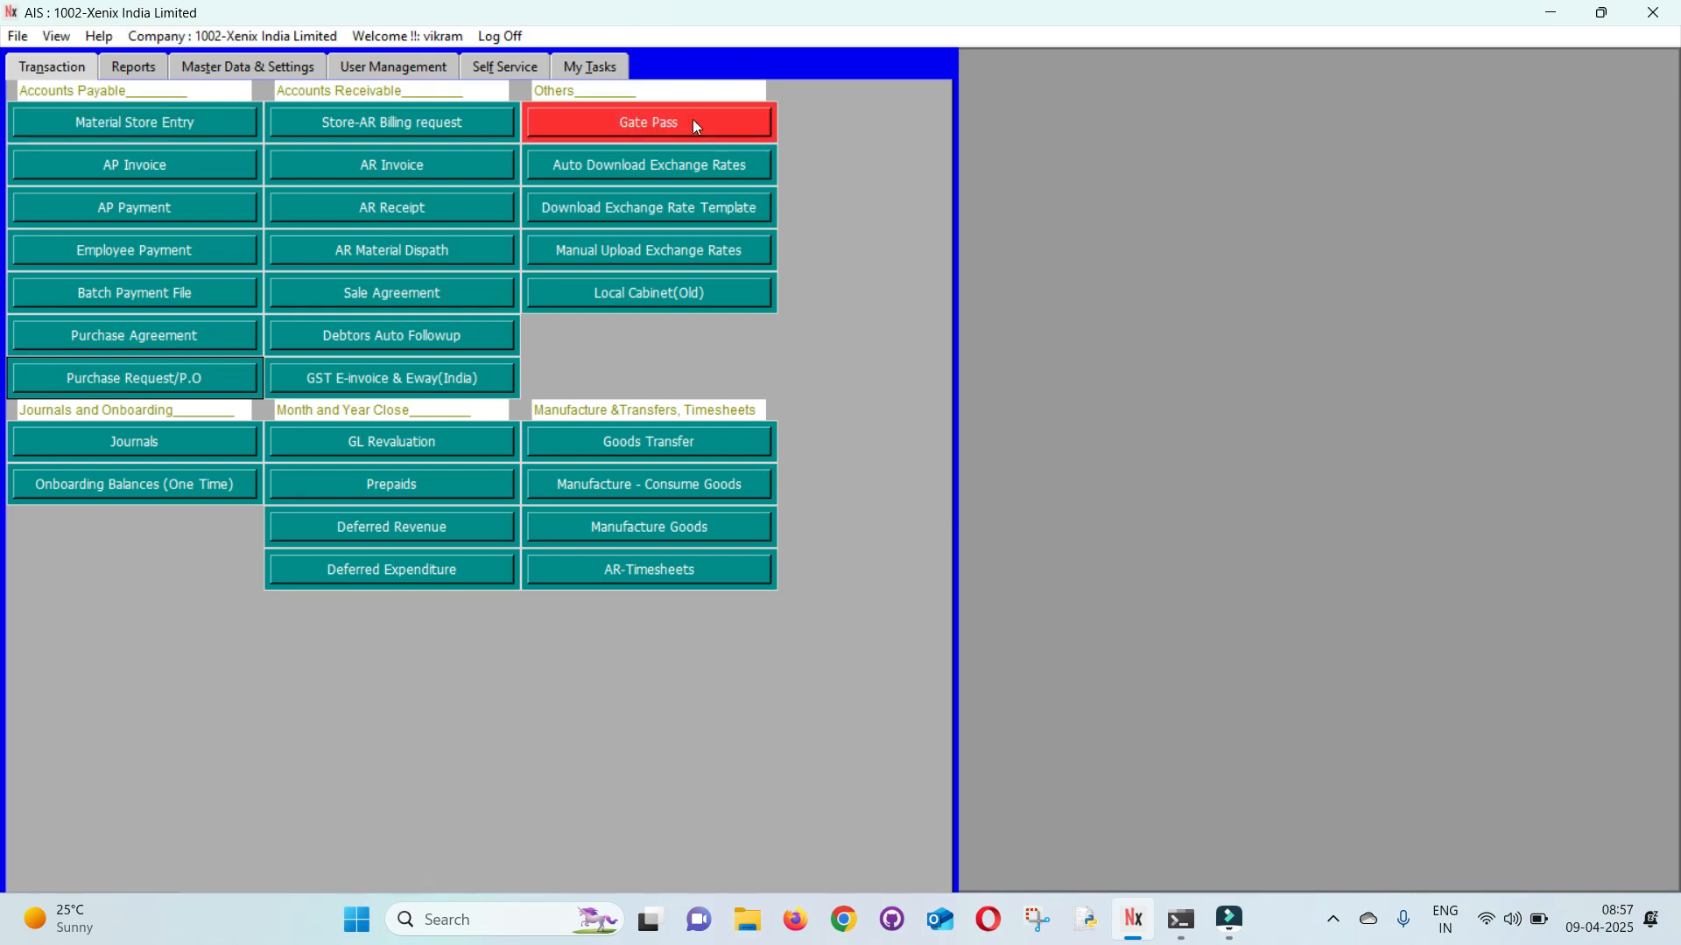
# Look at the Material Store Entry window and at the criteria available for searching existing AP invoices.
pyautogui.click(63, 127)
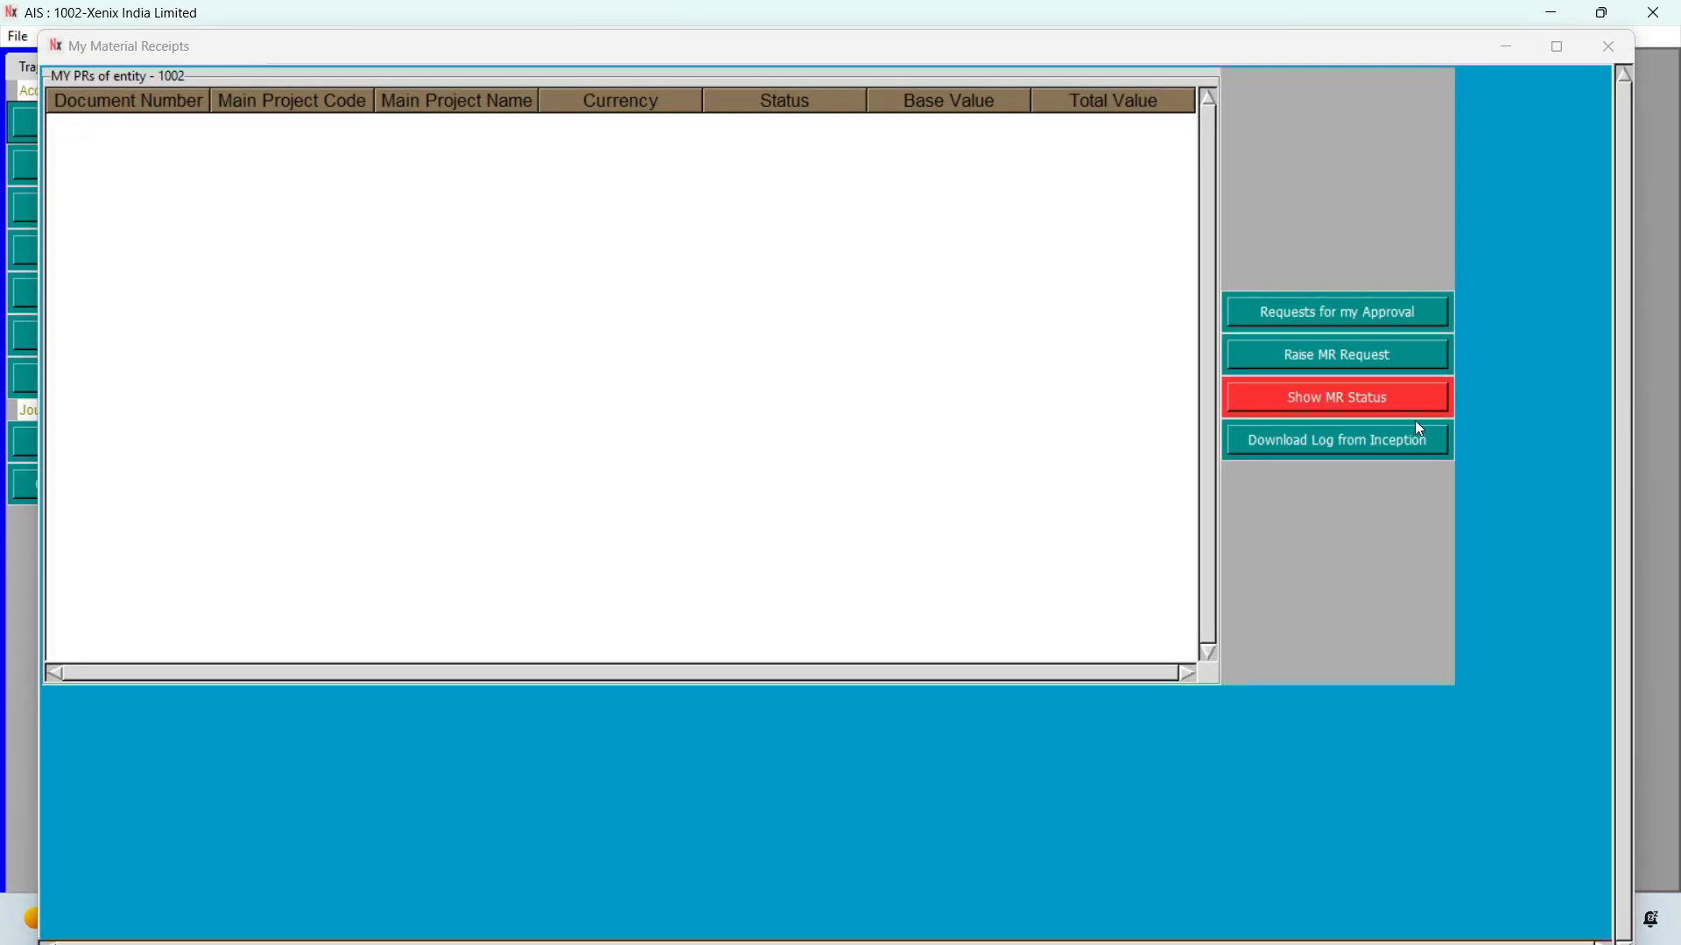
pyautogui.click(1621, 54)
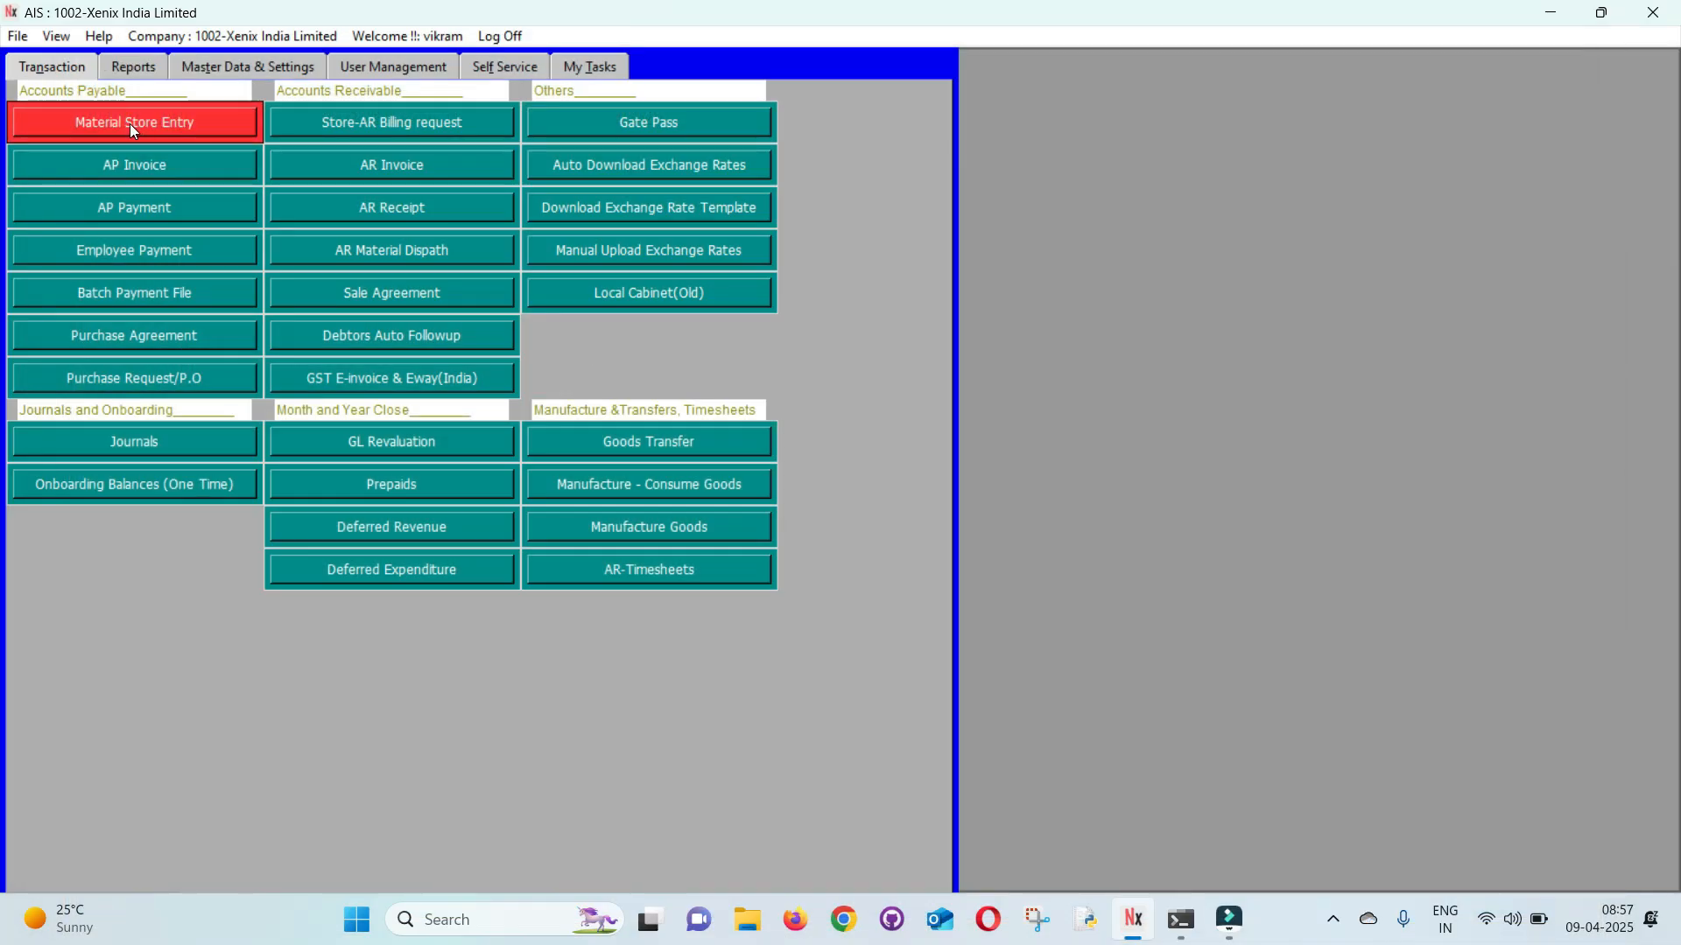
pyautogui.click(102, 173)
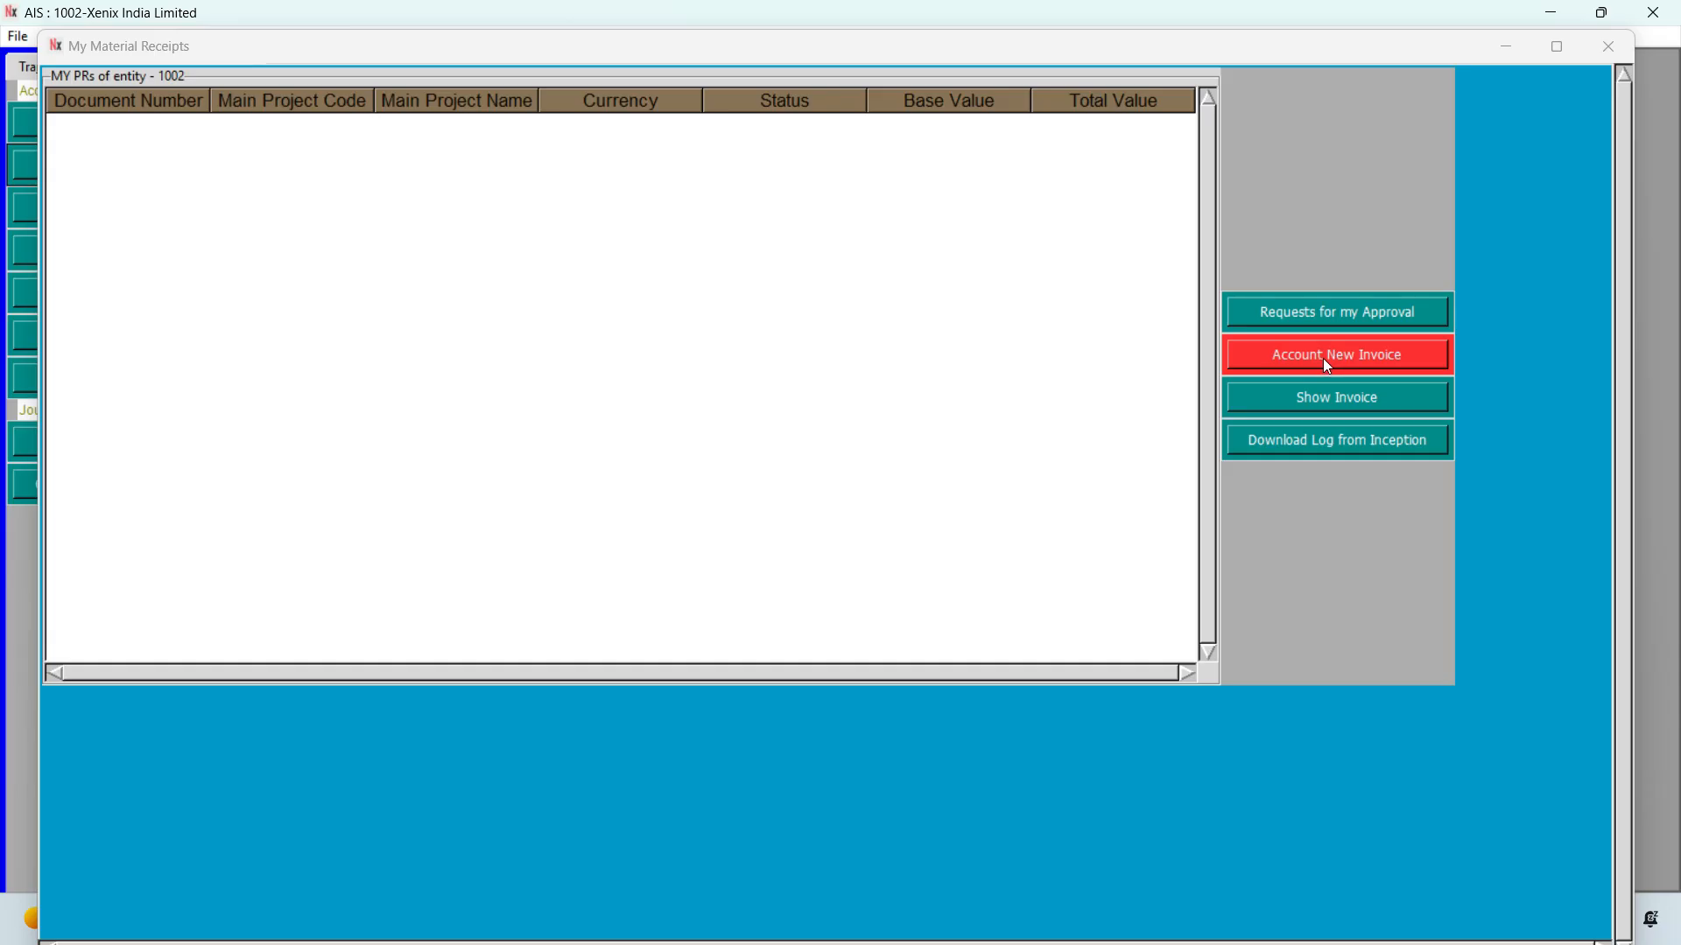
pyautogui.click(1319, 409)
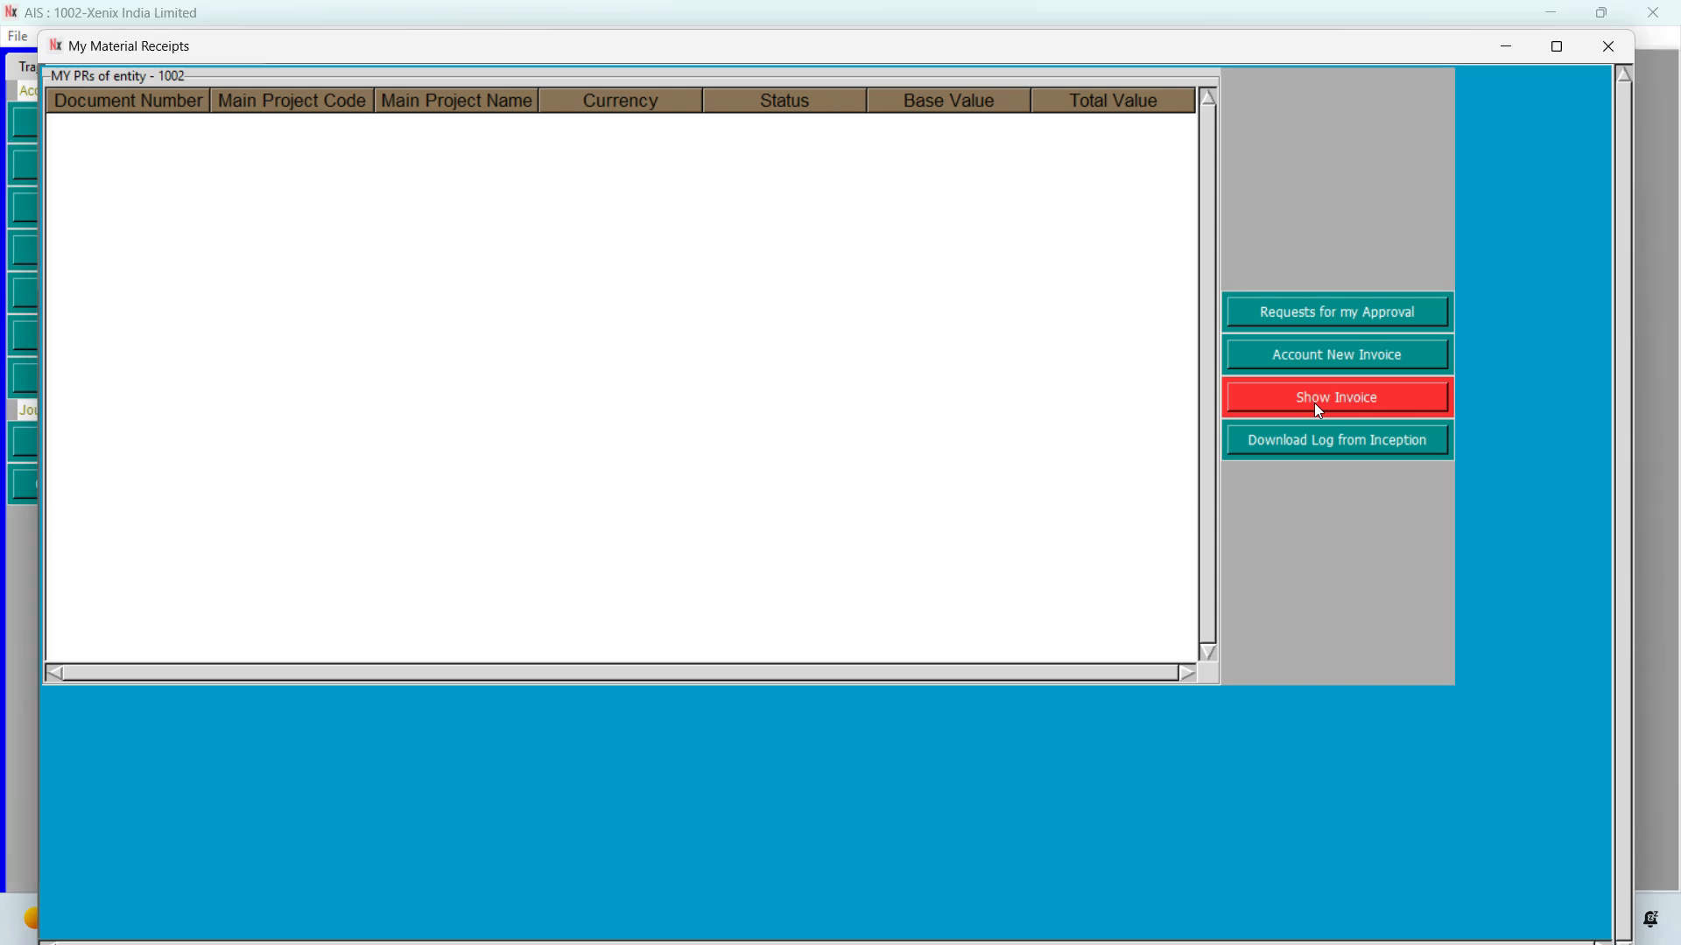
pyautogui.click(564, 141)
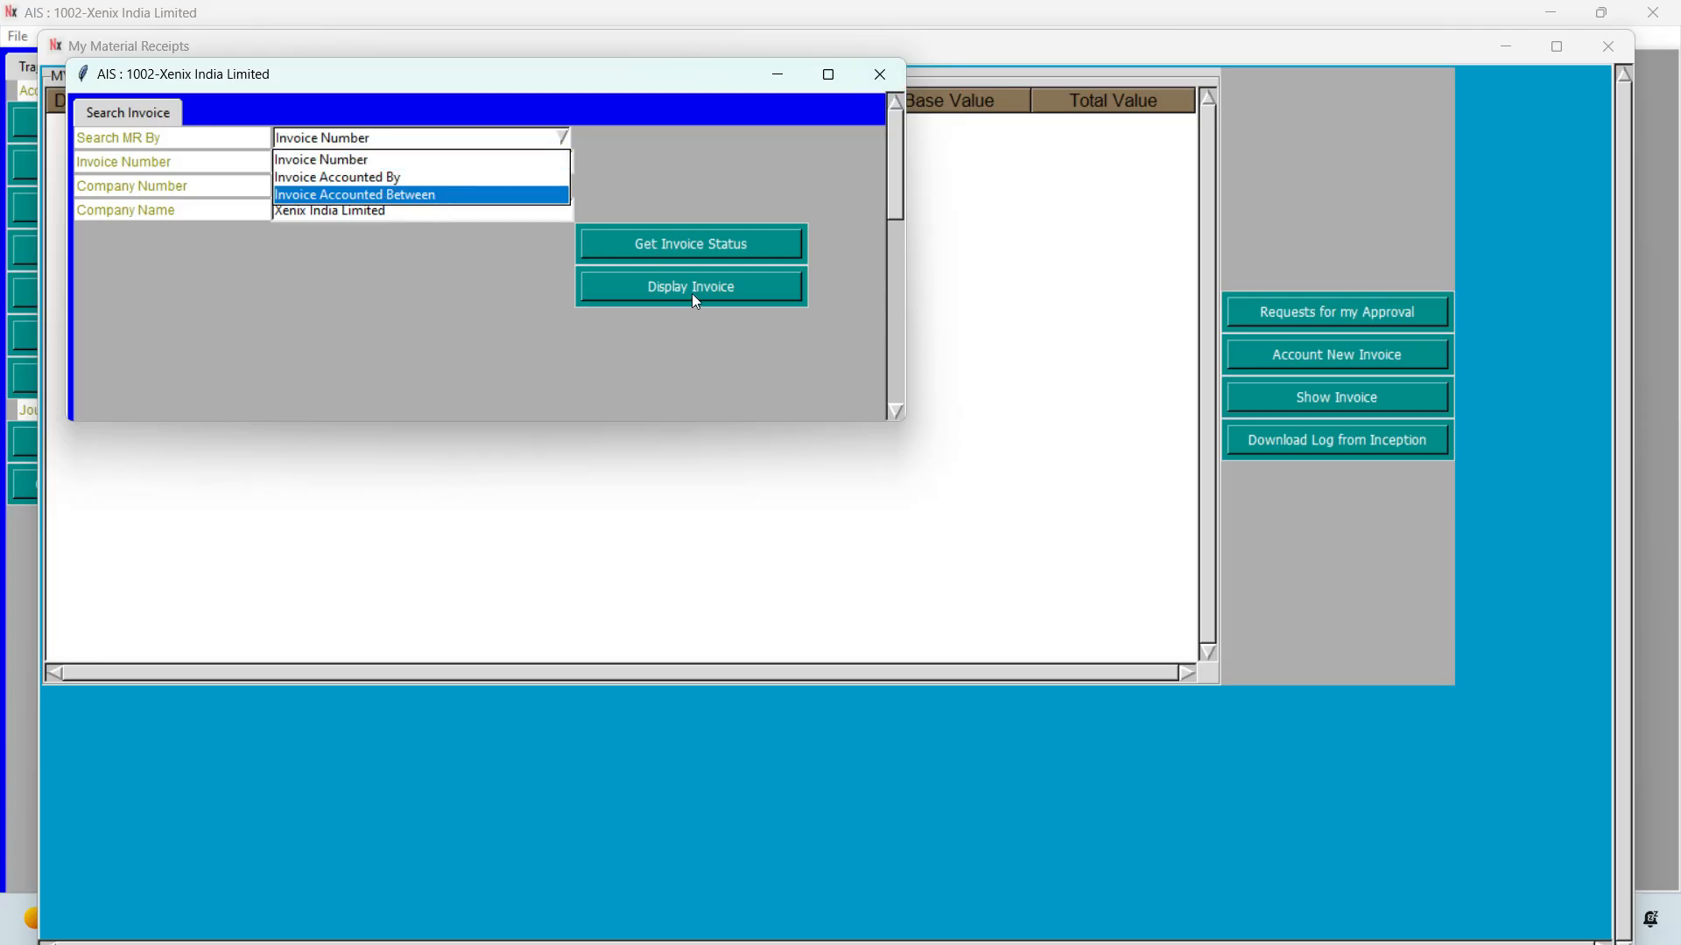
pyautogui.click(878, 79)
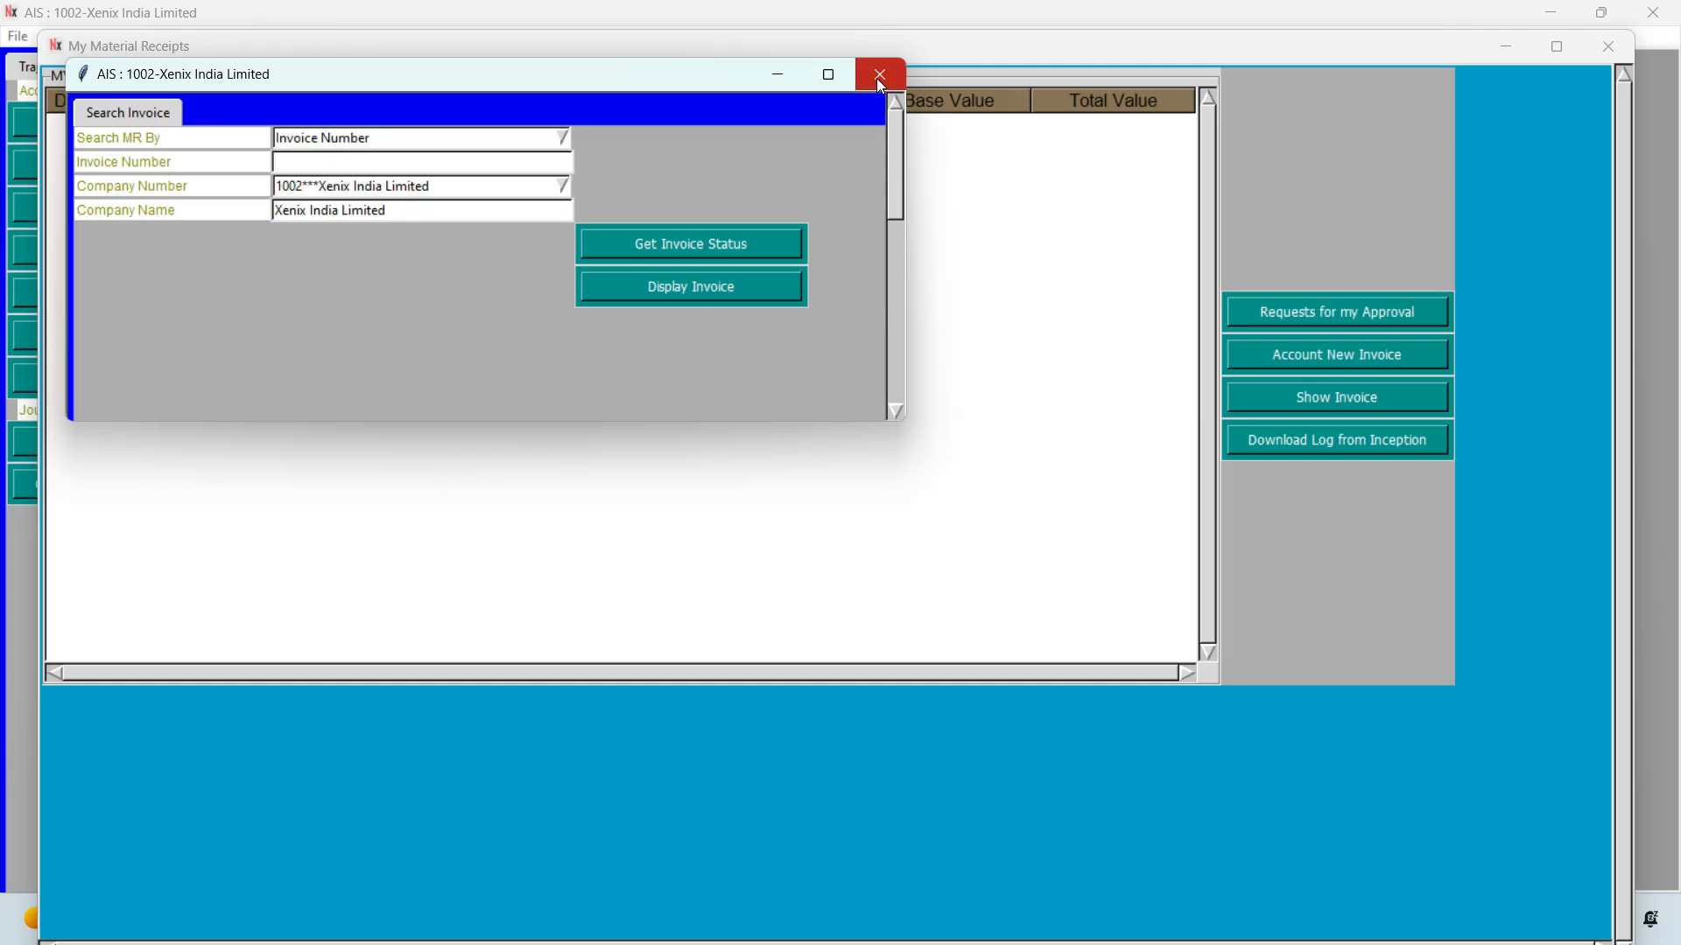
pyautogui.click(871, 80)
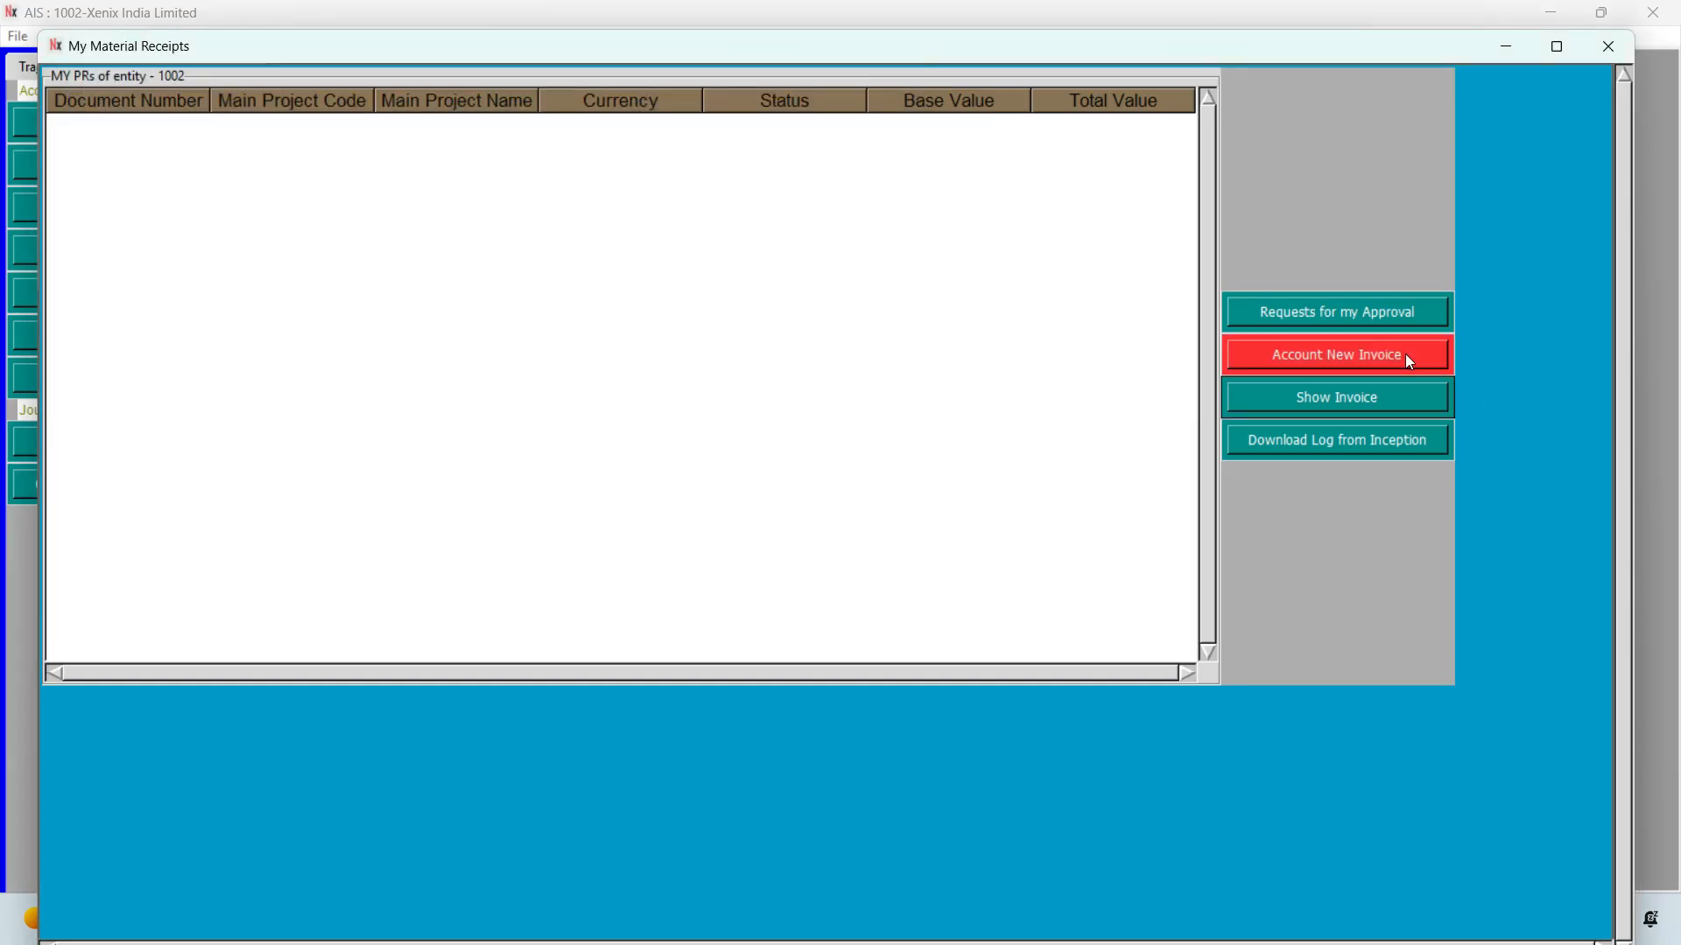
# Review the Request Against choices on a new AP invoice form and close the AP invoice windows.
pyautogui.click(1329, 368)
pyautogui.click(1118, 105)
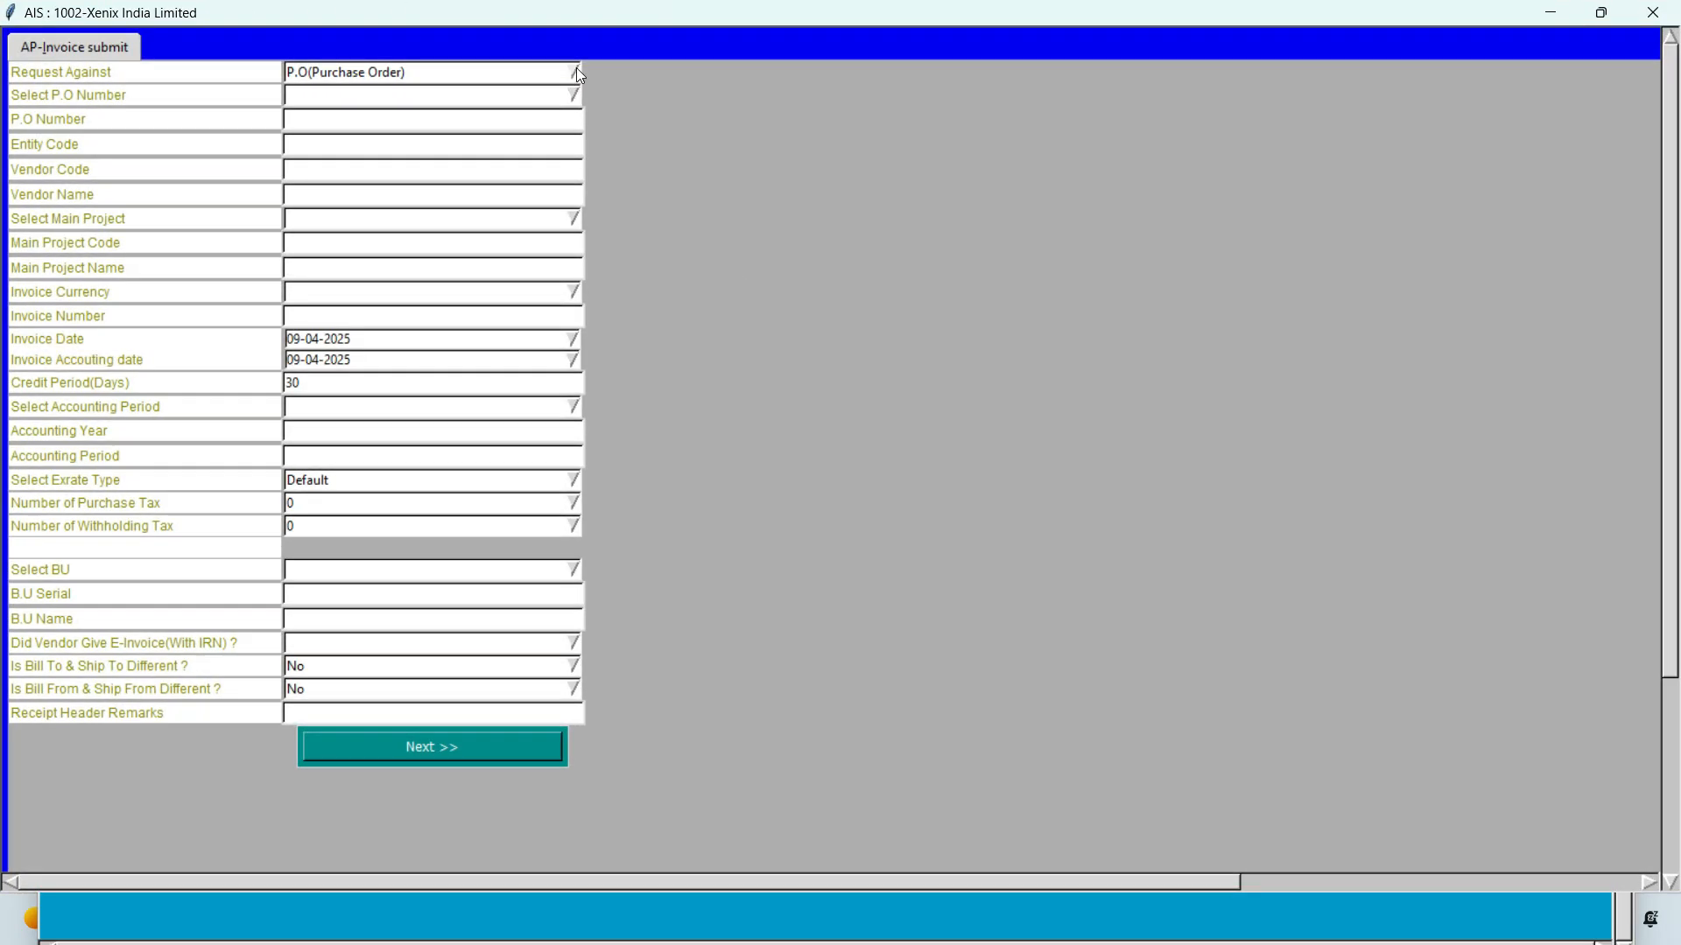
pyautogui.click(577, 74)
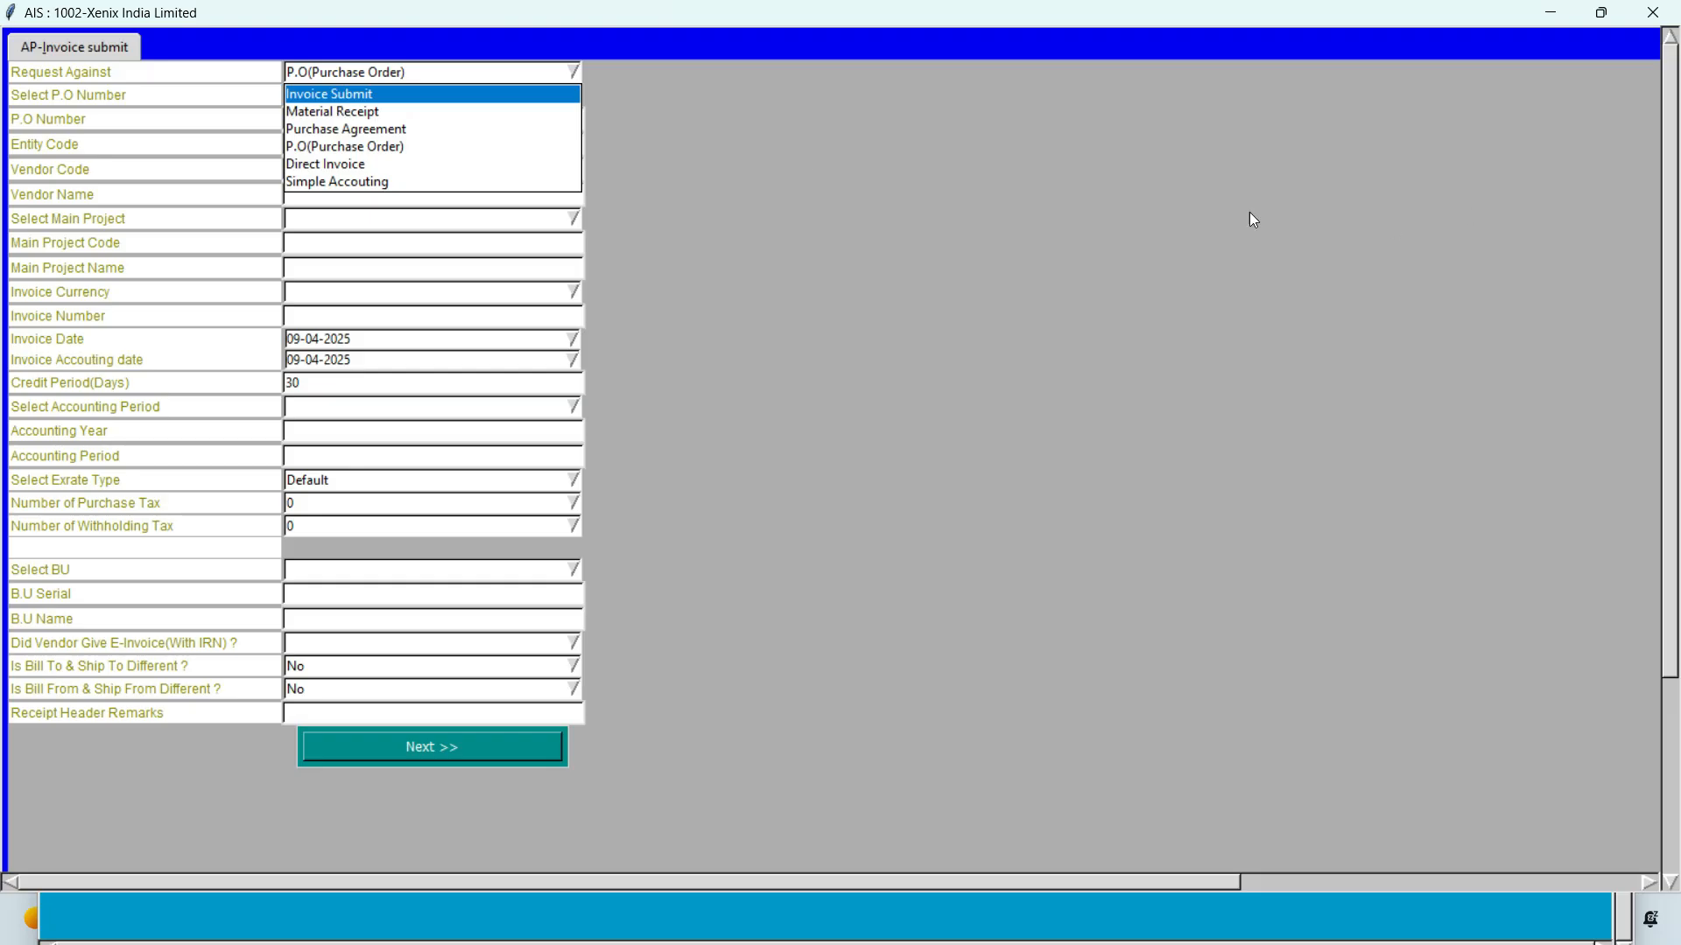
pyautogui.click(1448, 312)
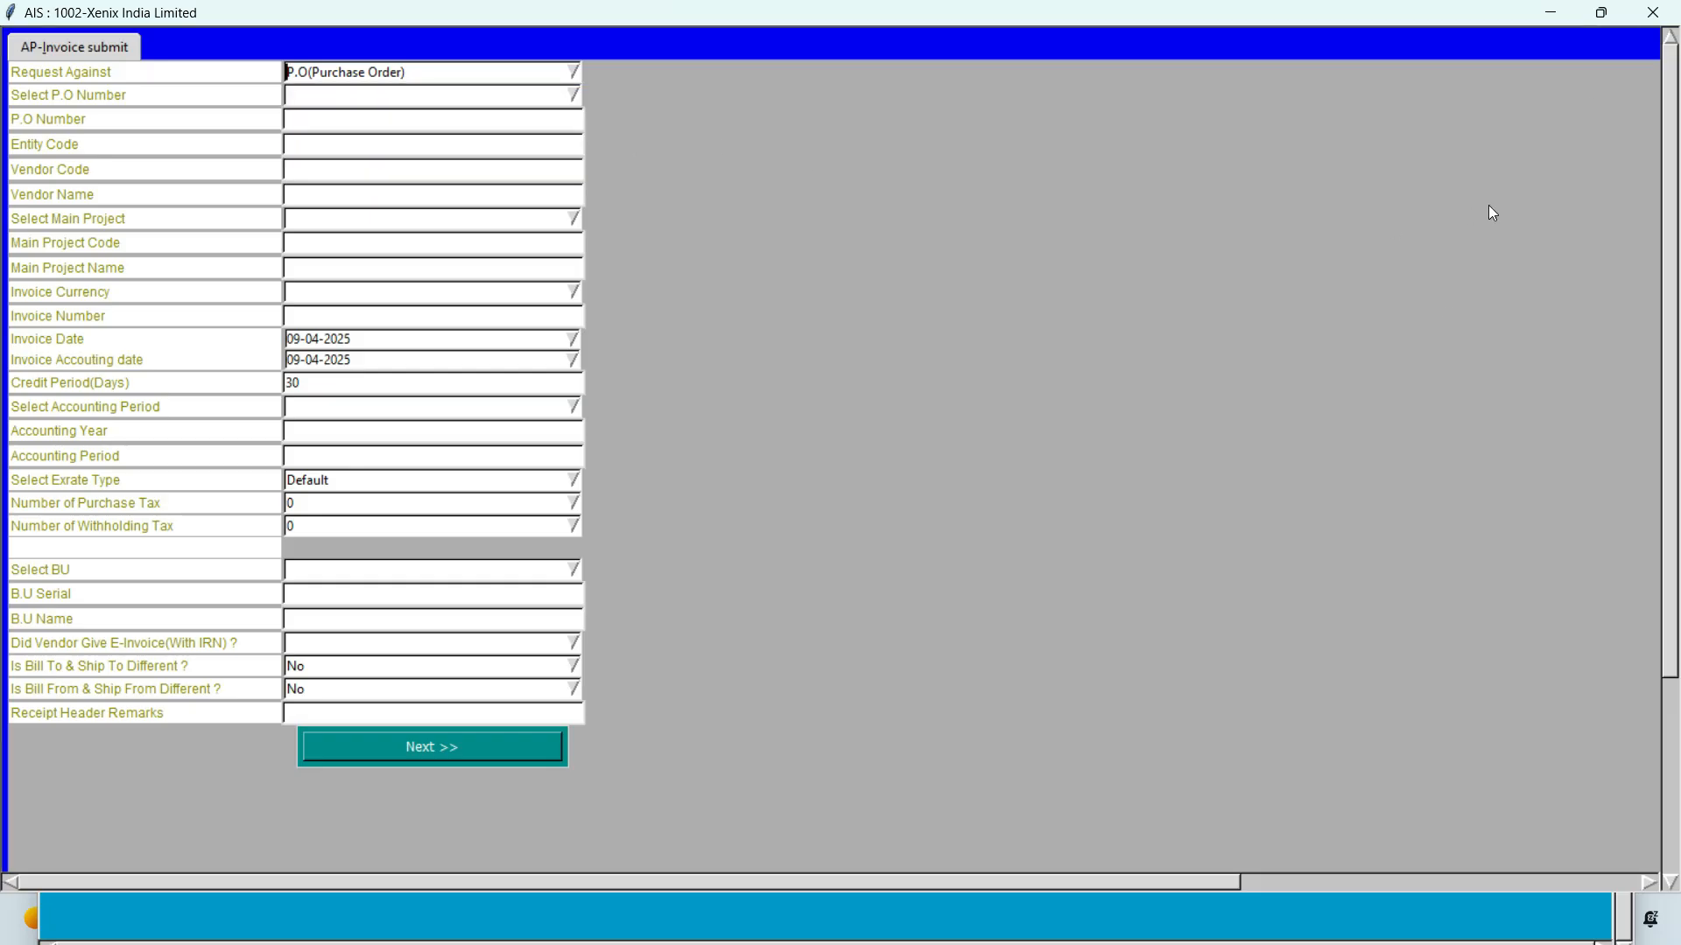
pyautogui.click(1652, 16)
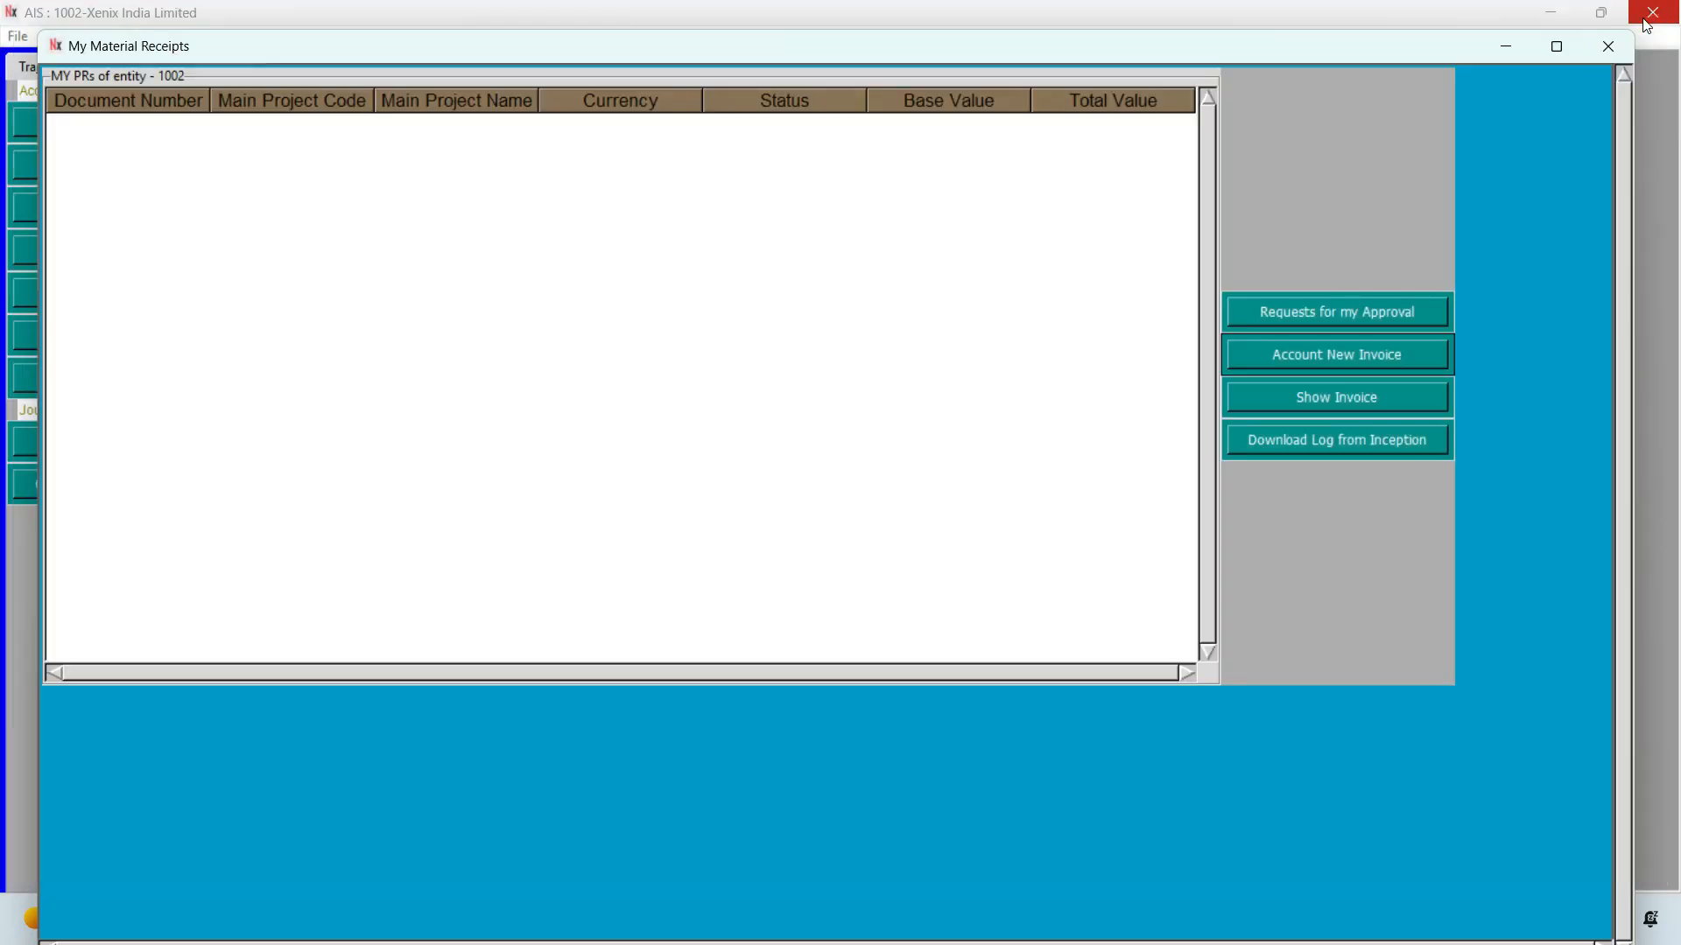
pyautogui.click(1609, 46)
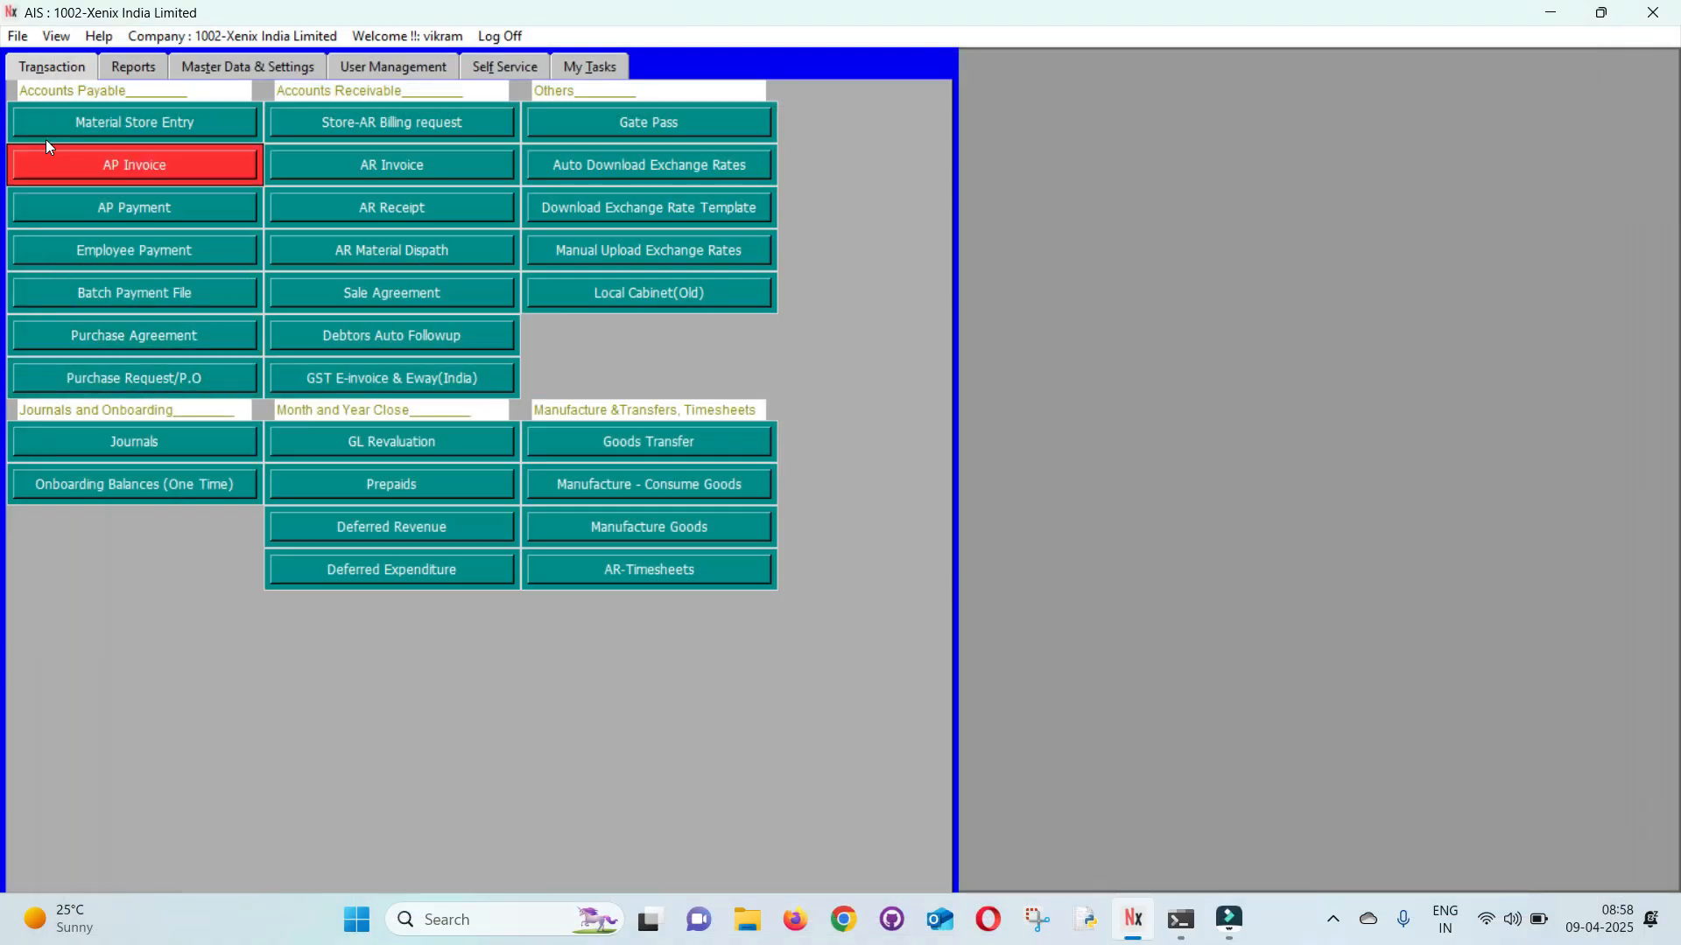
# Look at the self-service AP invoice submission window and return to the transaction modules.
pyautogui.click(493, 70)
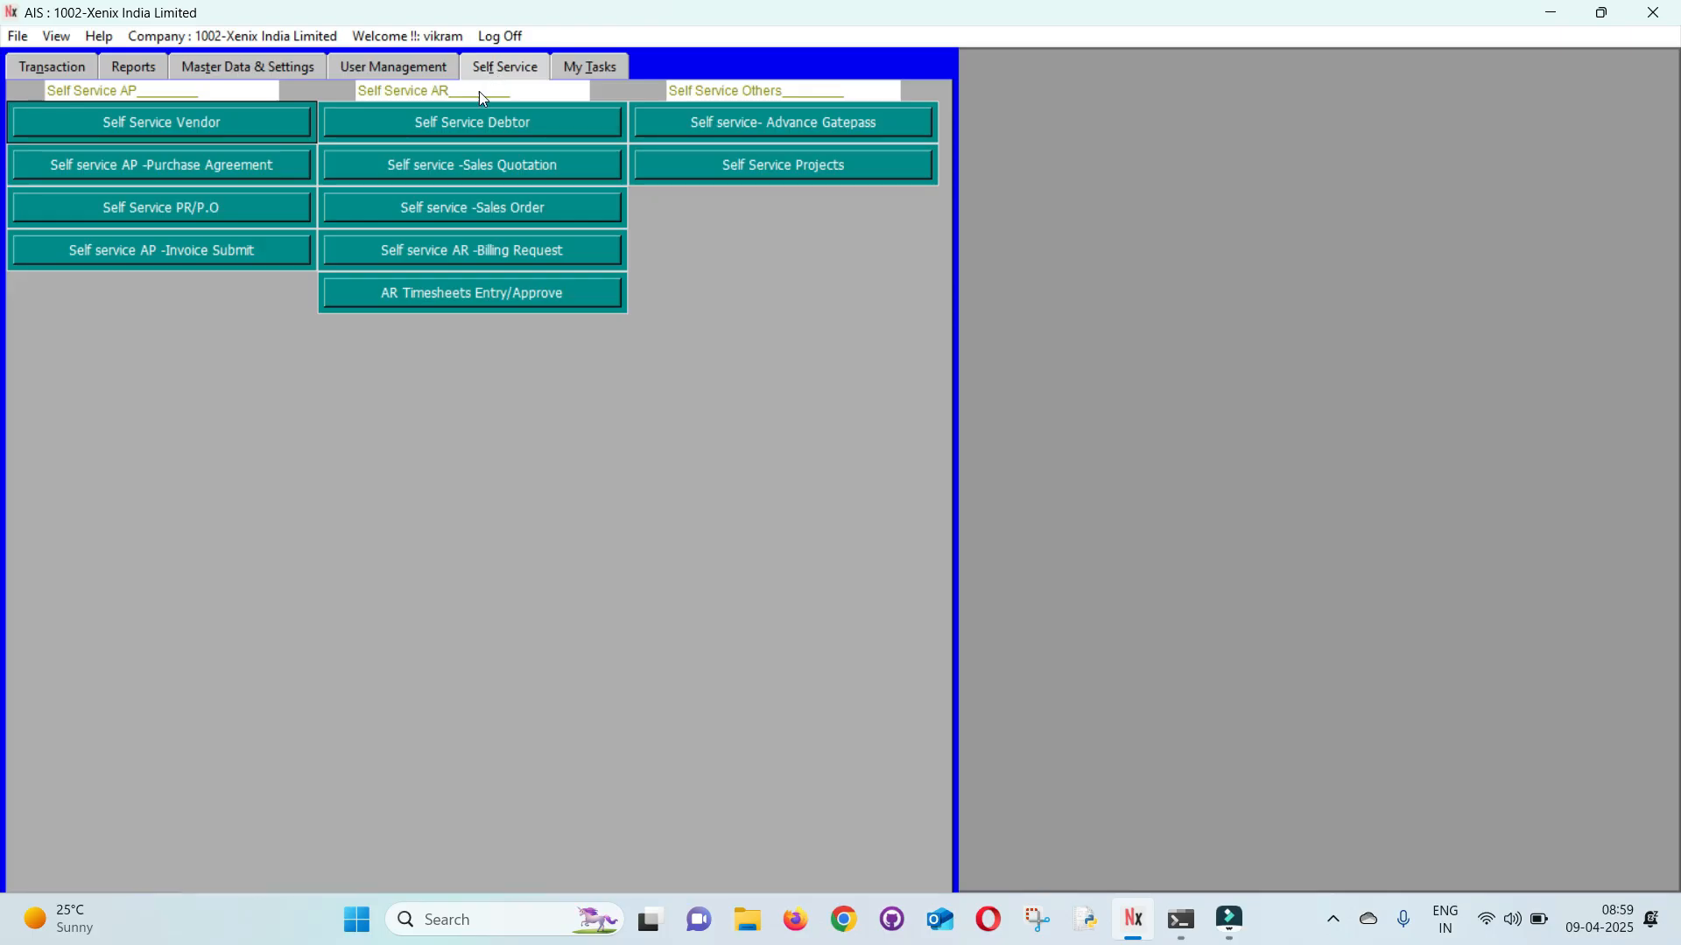
pyautogui.click(126, 262)
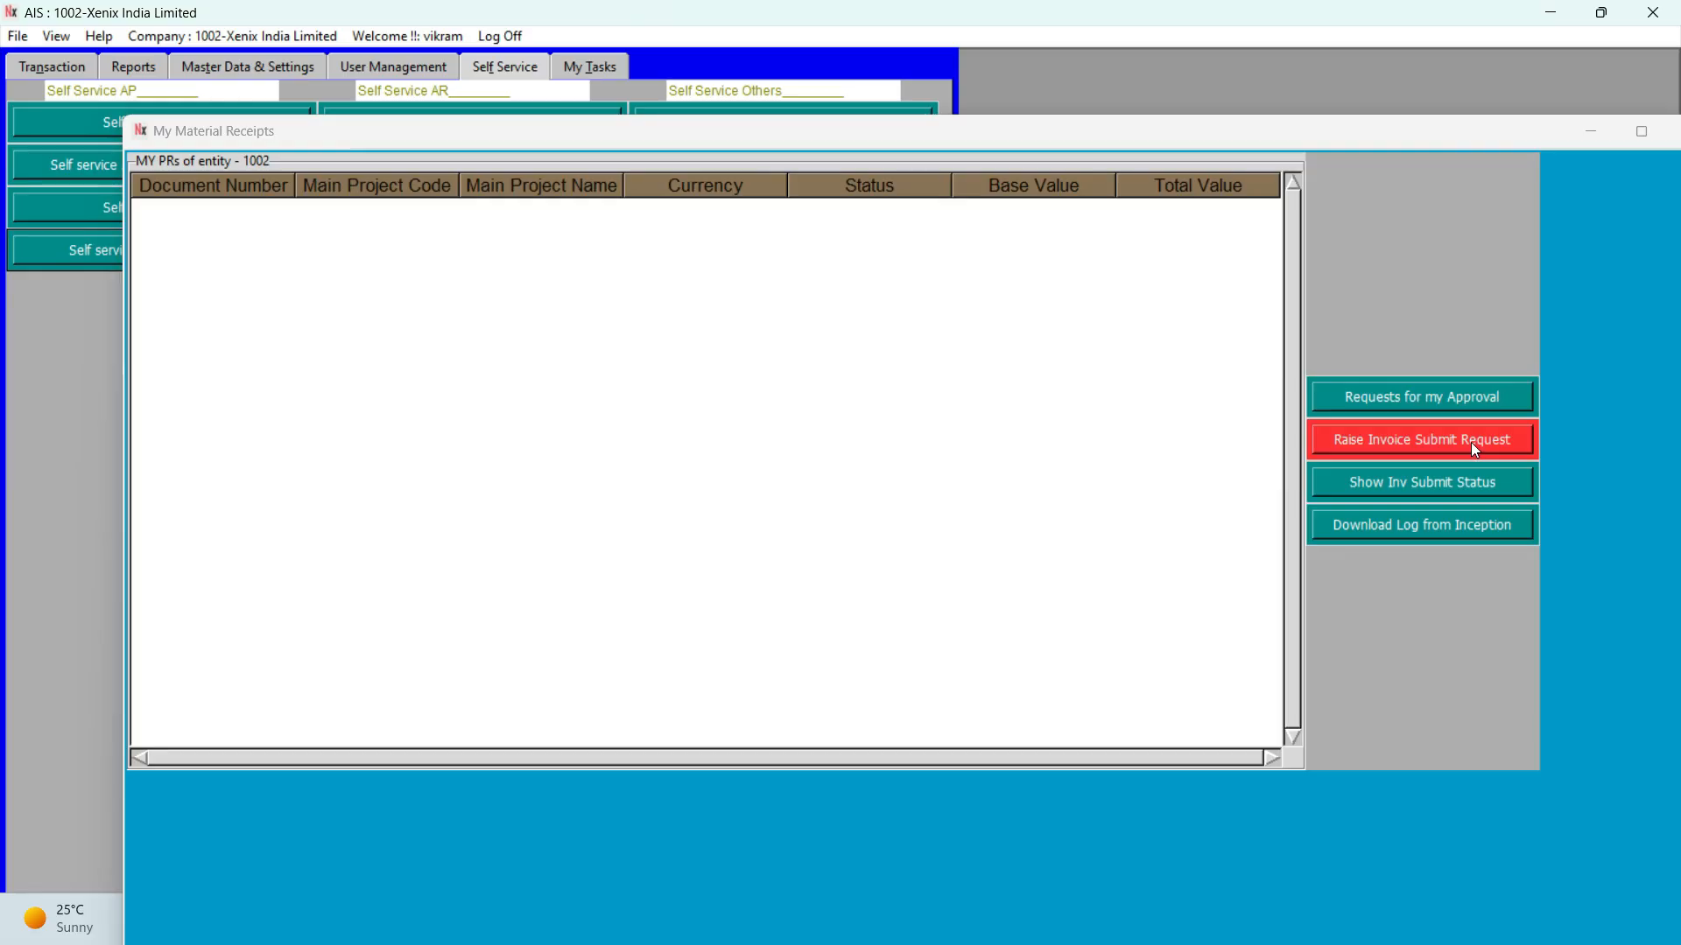
pyautogui.moveTo(1269, 131); pyautogui.dragTo(1114, 157)
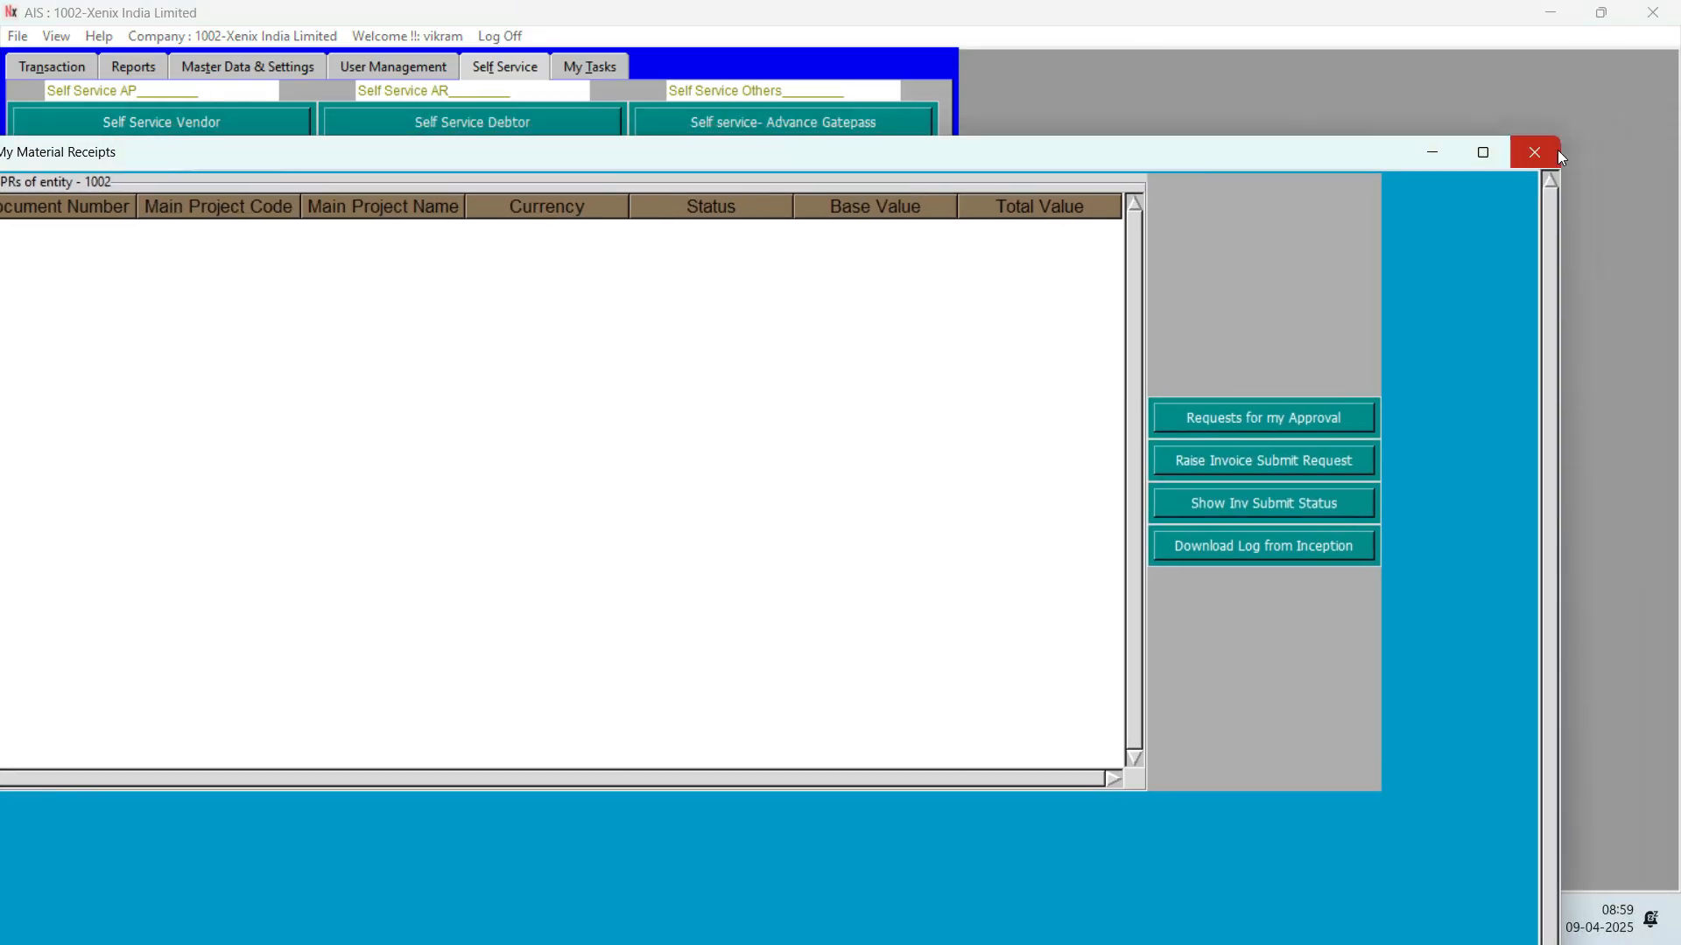
pyautogui.click(1537, 153)
pyautogui.click(39, 65)
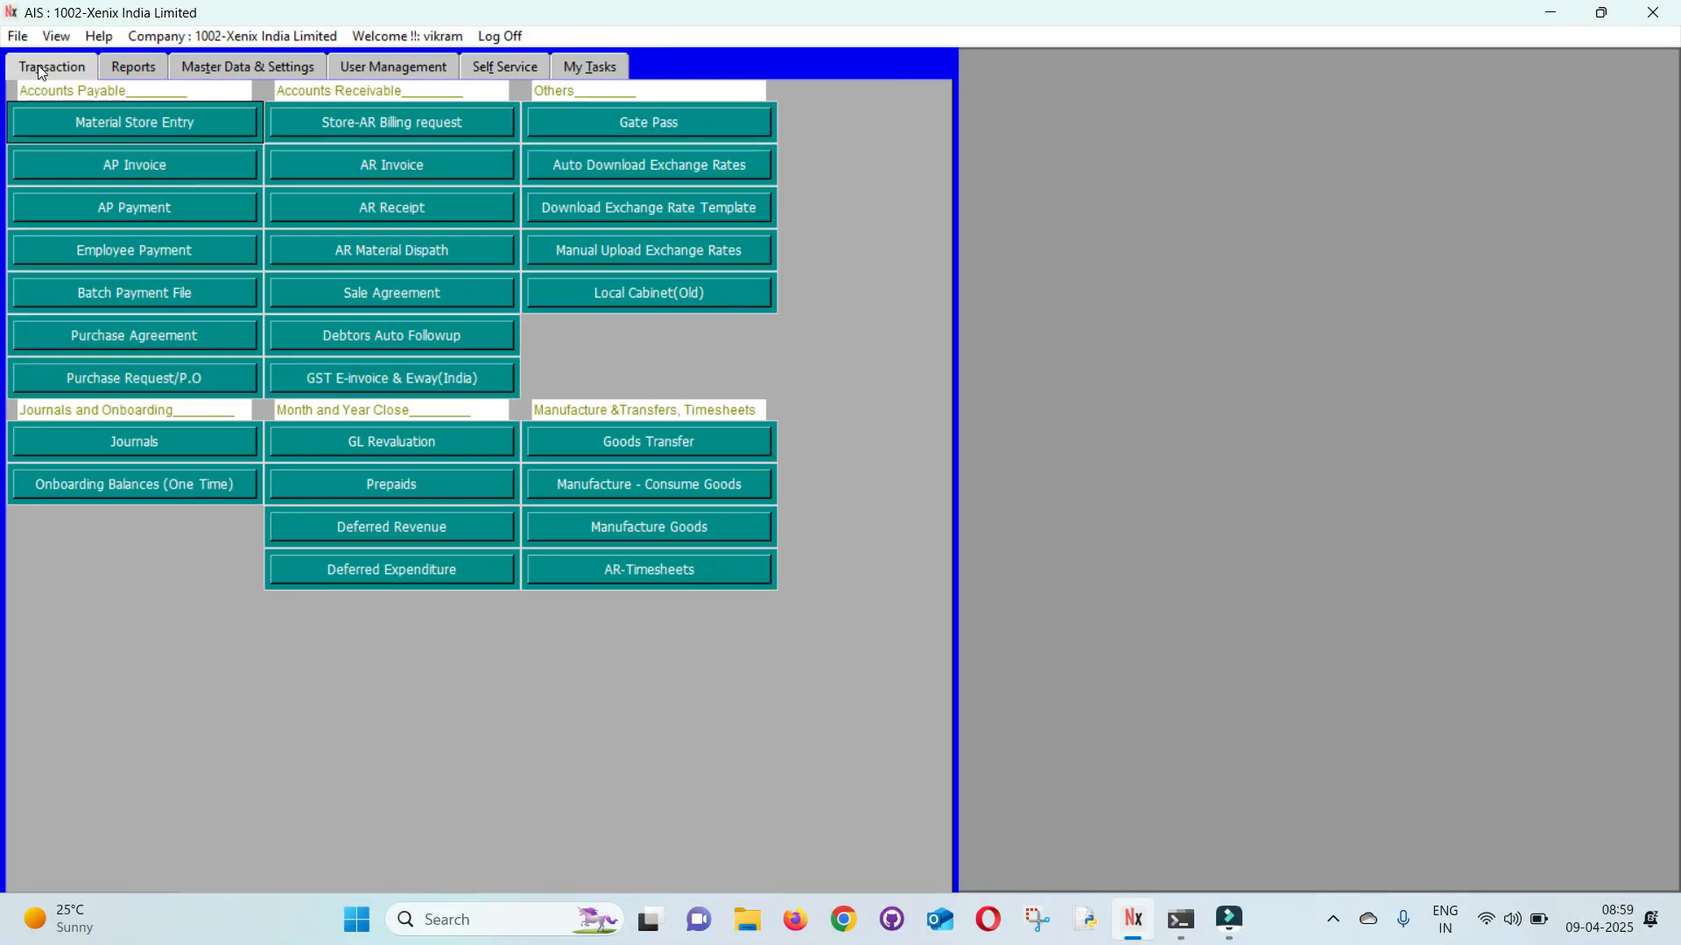
# Start accounting a new AP invoice and enlarge its entry form to full screen.
pyautogui.click(88, 168)
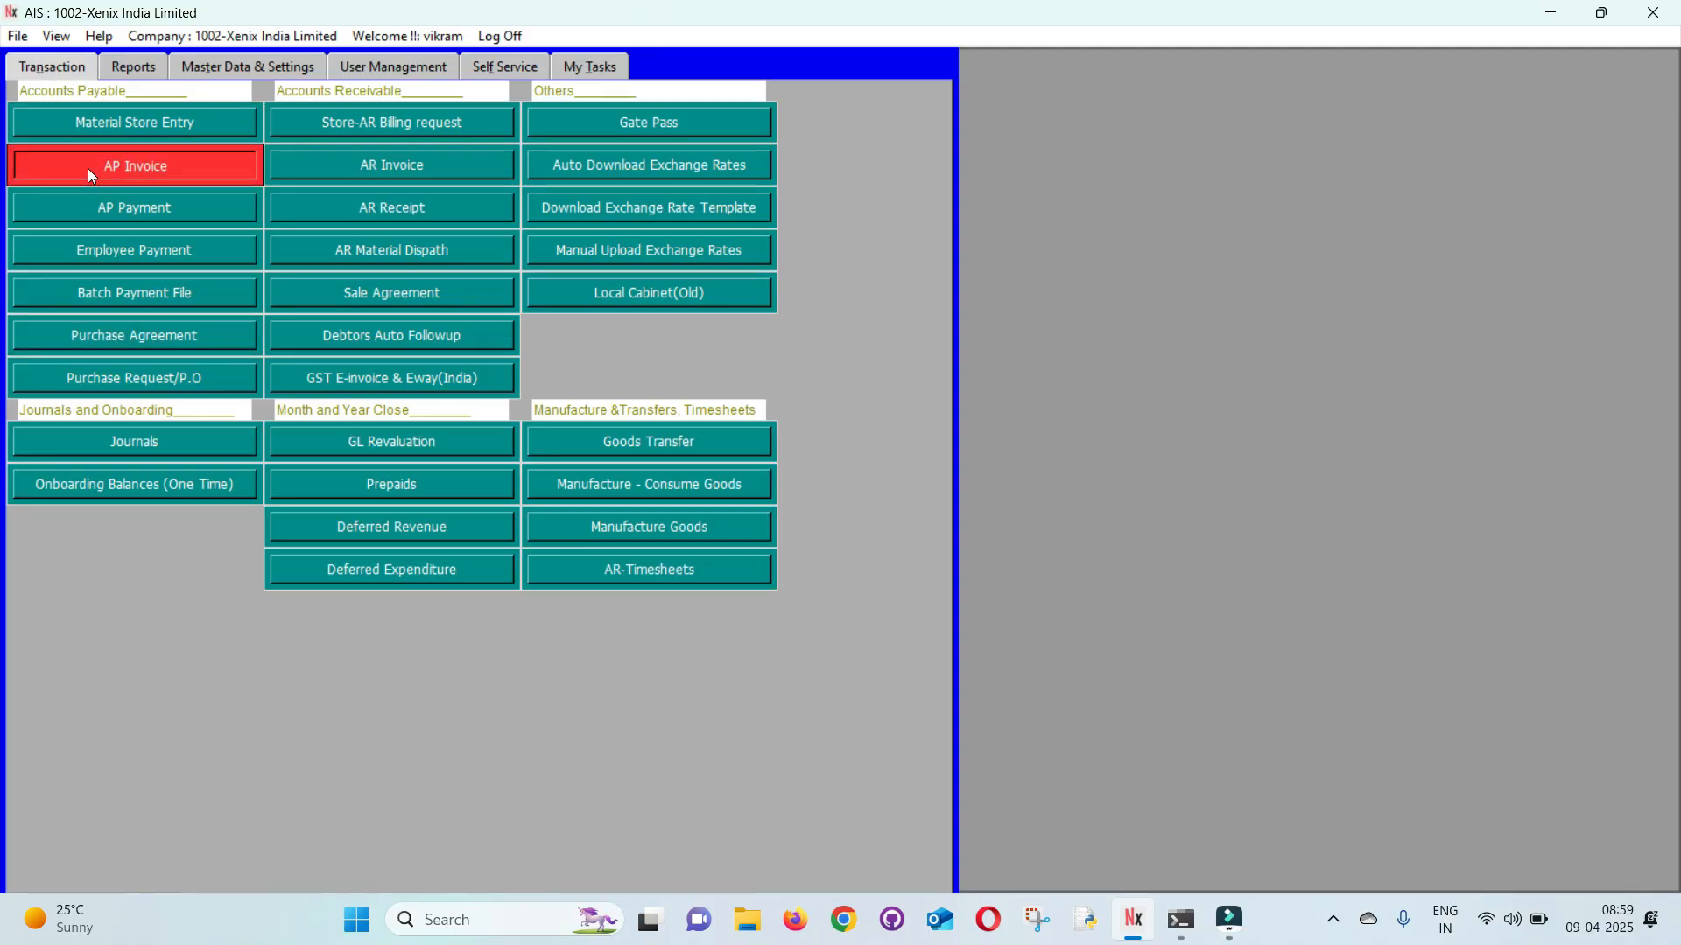
pyautogui.click(1451, 468)
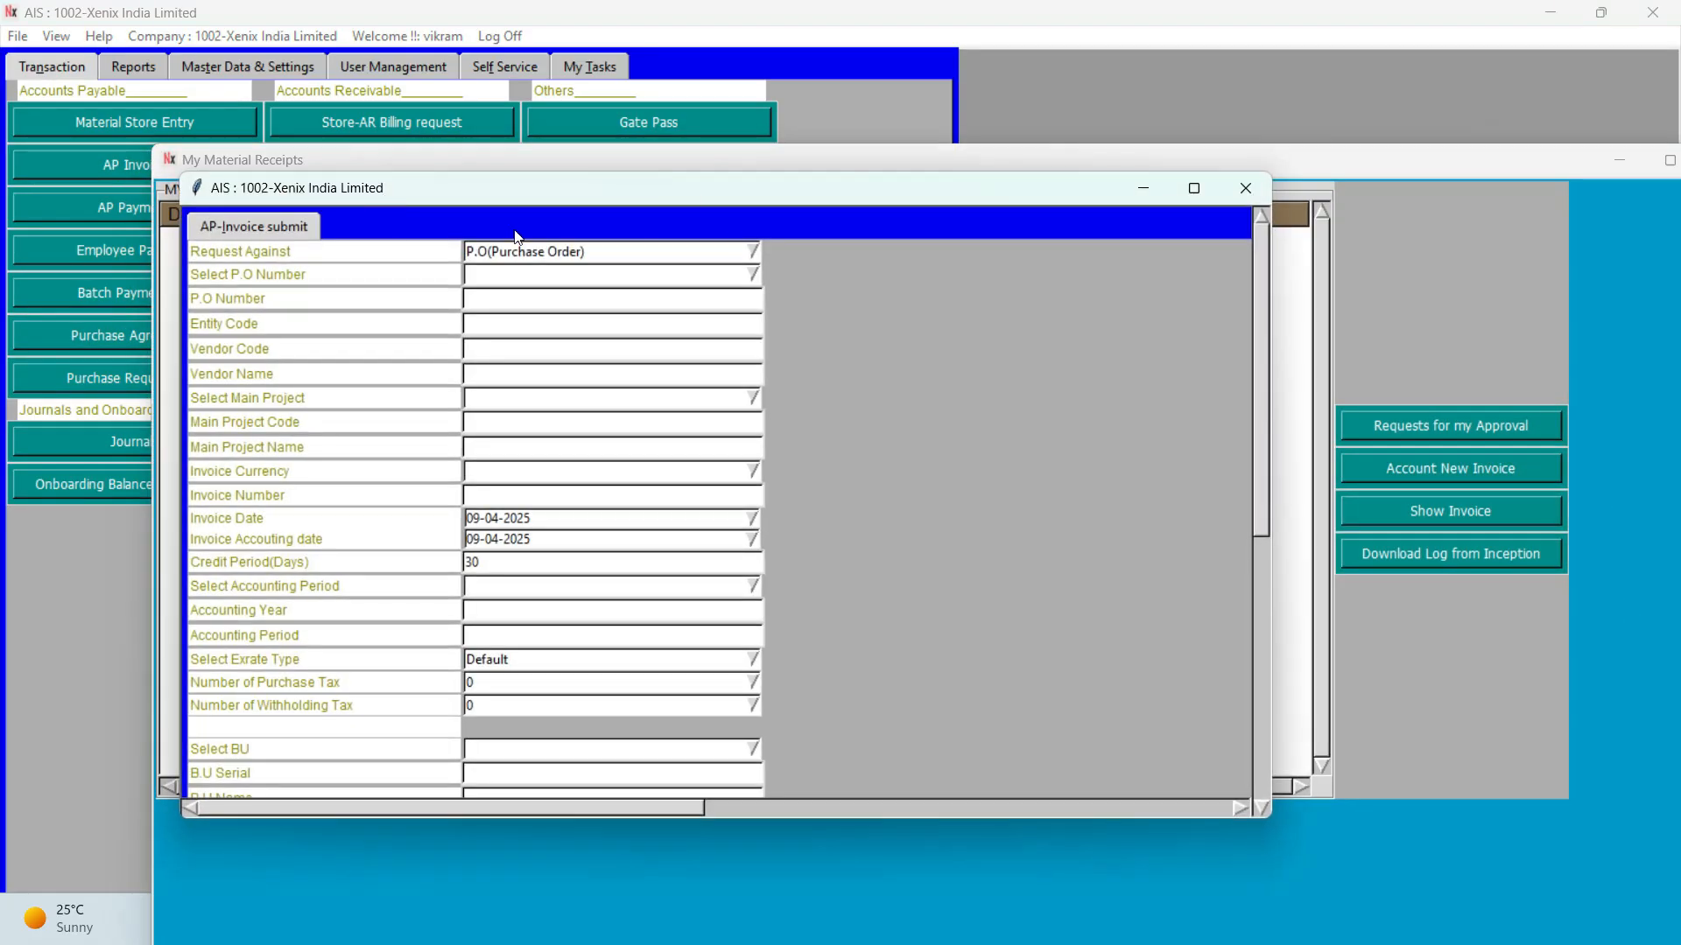
pyautogui.click(1194, 188)
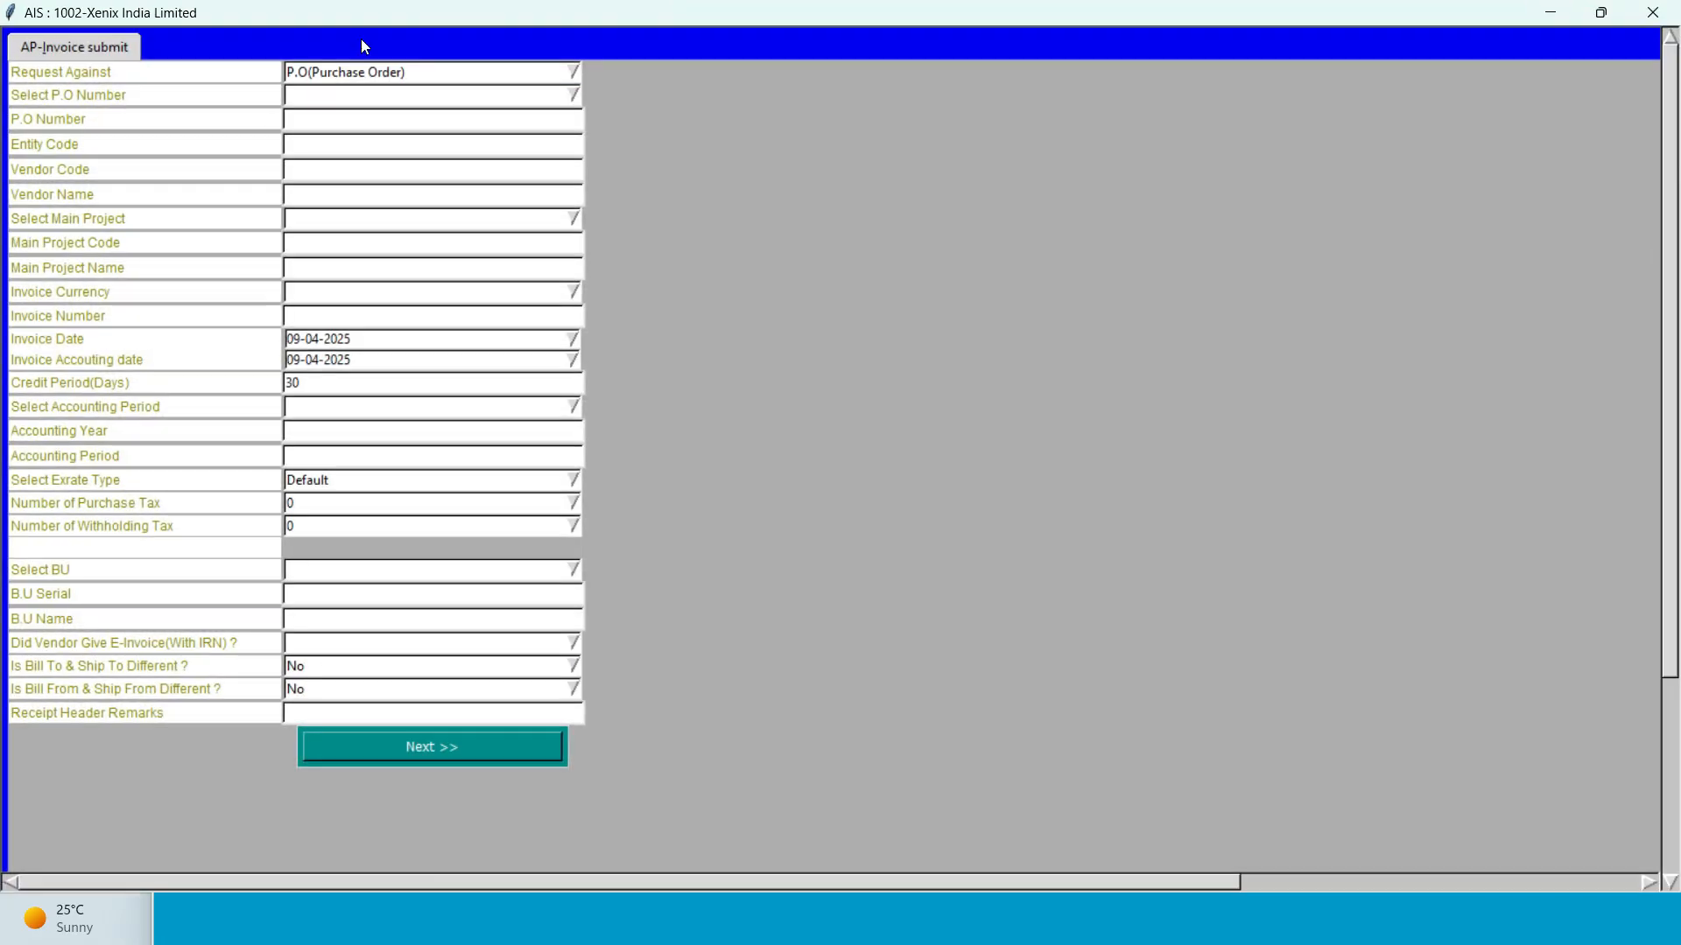
# Raise the invoice against a Material Receipt and choose receipt AP-MR-1 of Zindal Chemicals Pvt Ltd.
pyautogui.click(573, 72)
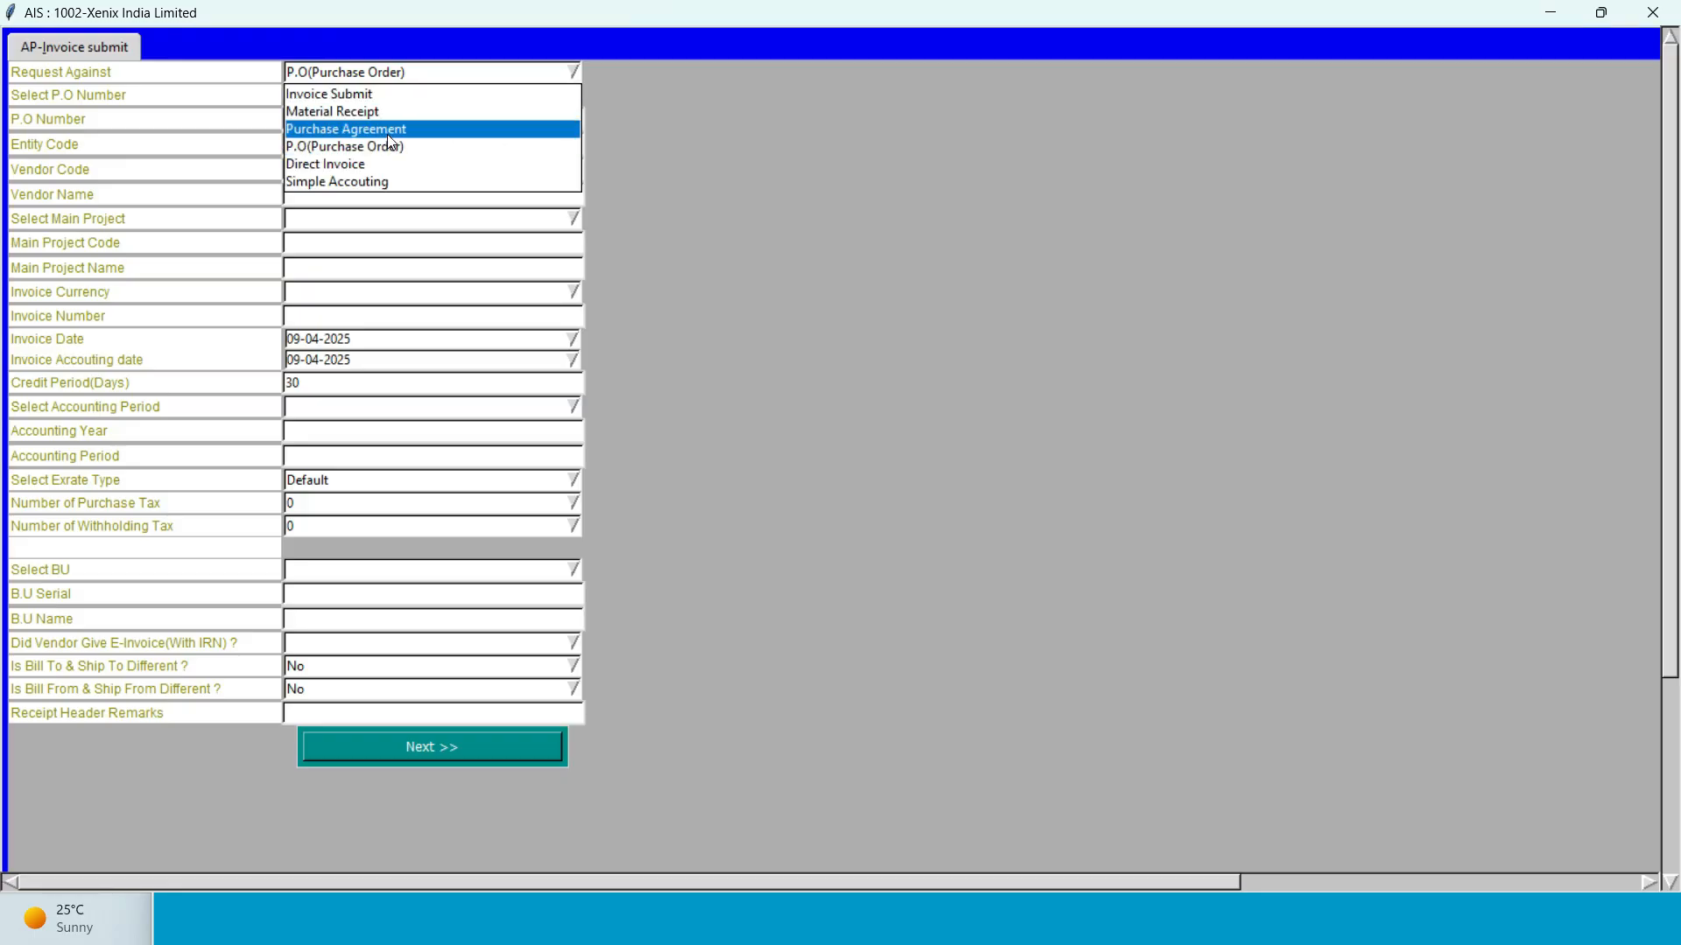
pyautogui.click(376, 112)
pyautogui.click(573, 96)
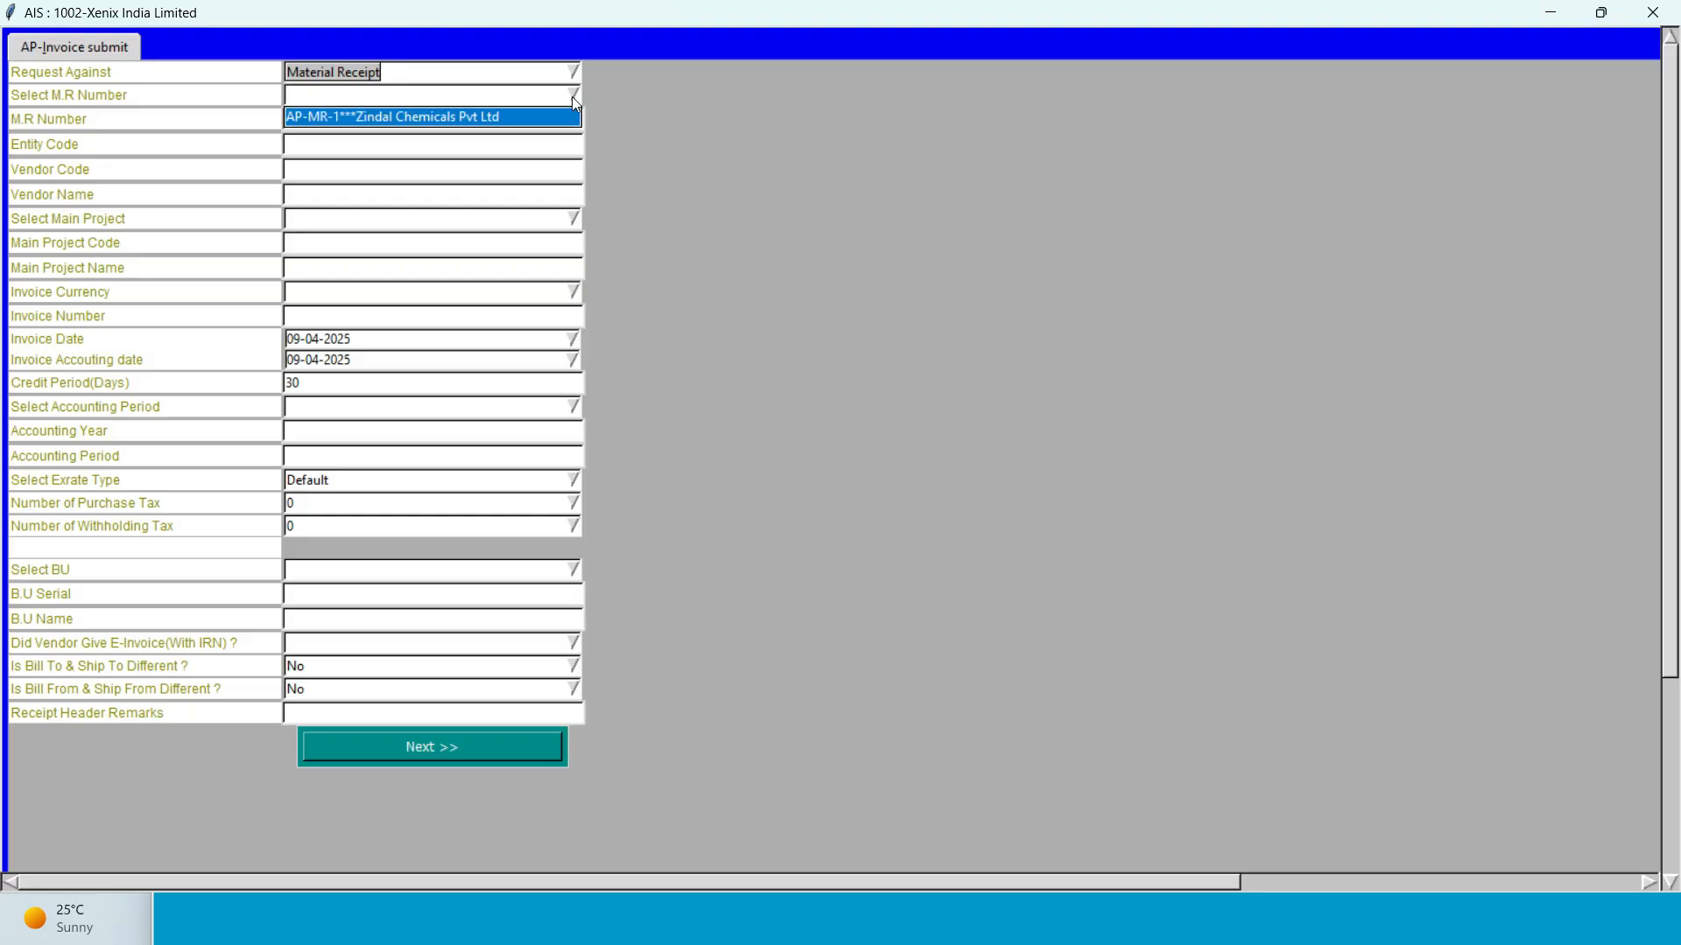
pyautogui.click(462, 117)
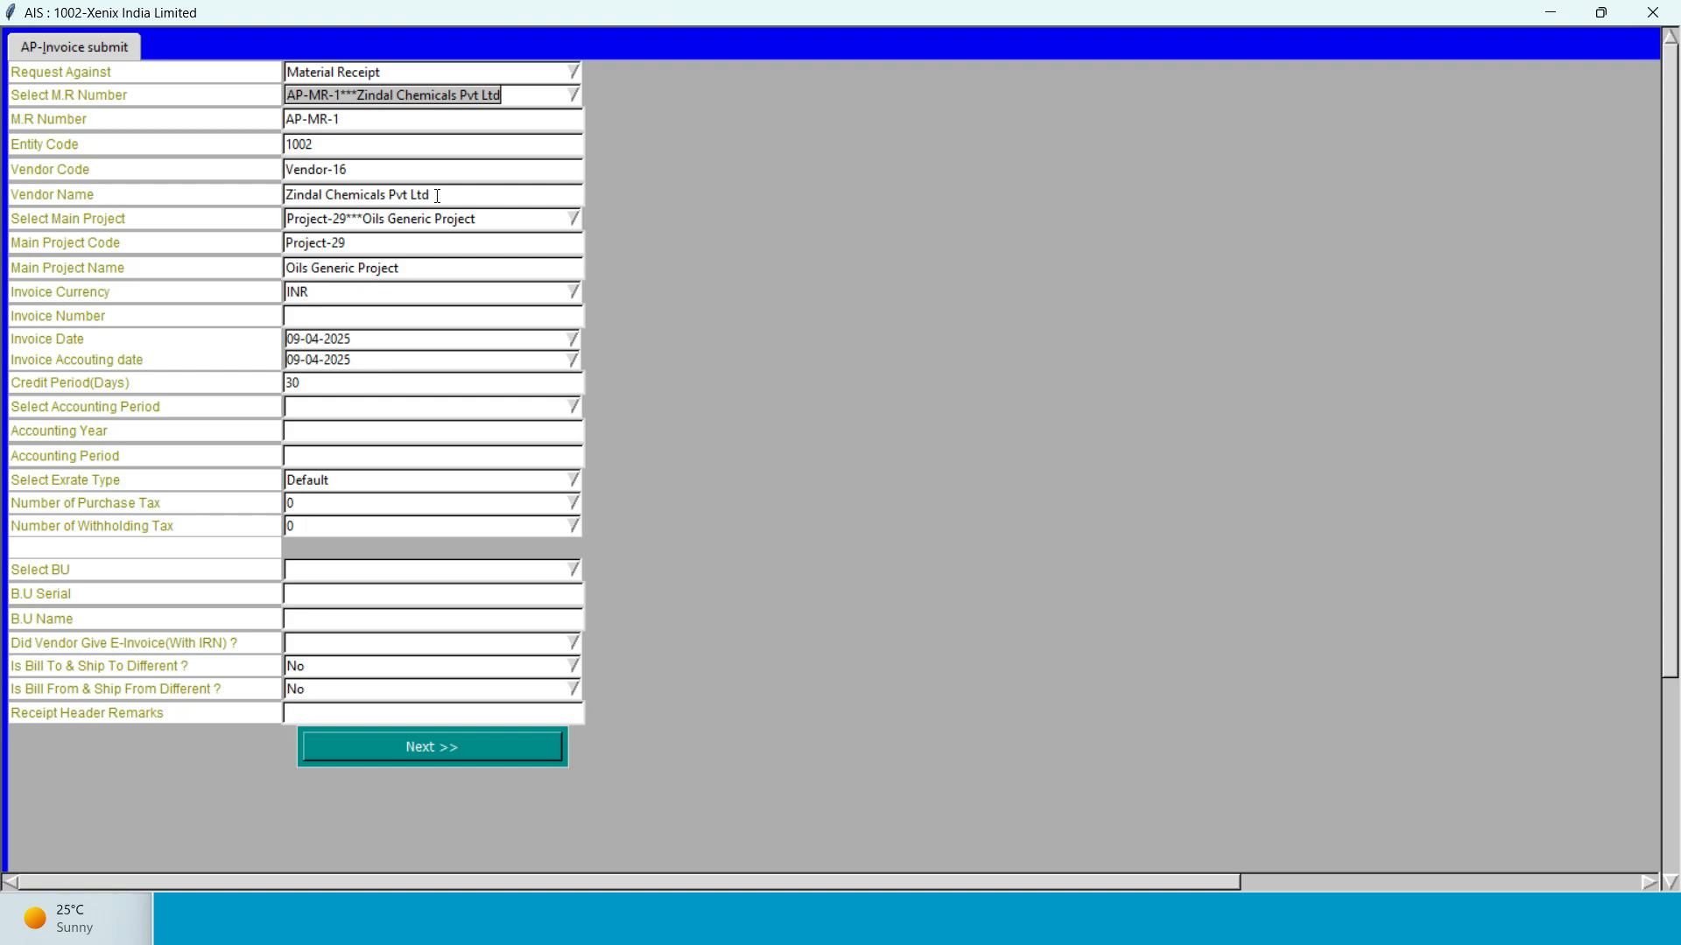
# Enter invoice number ZND 7765 and set both the invoice date and the accounting date to 10-04-2024.
pyautogui.click(343, 321)
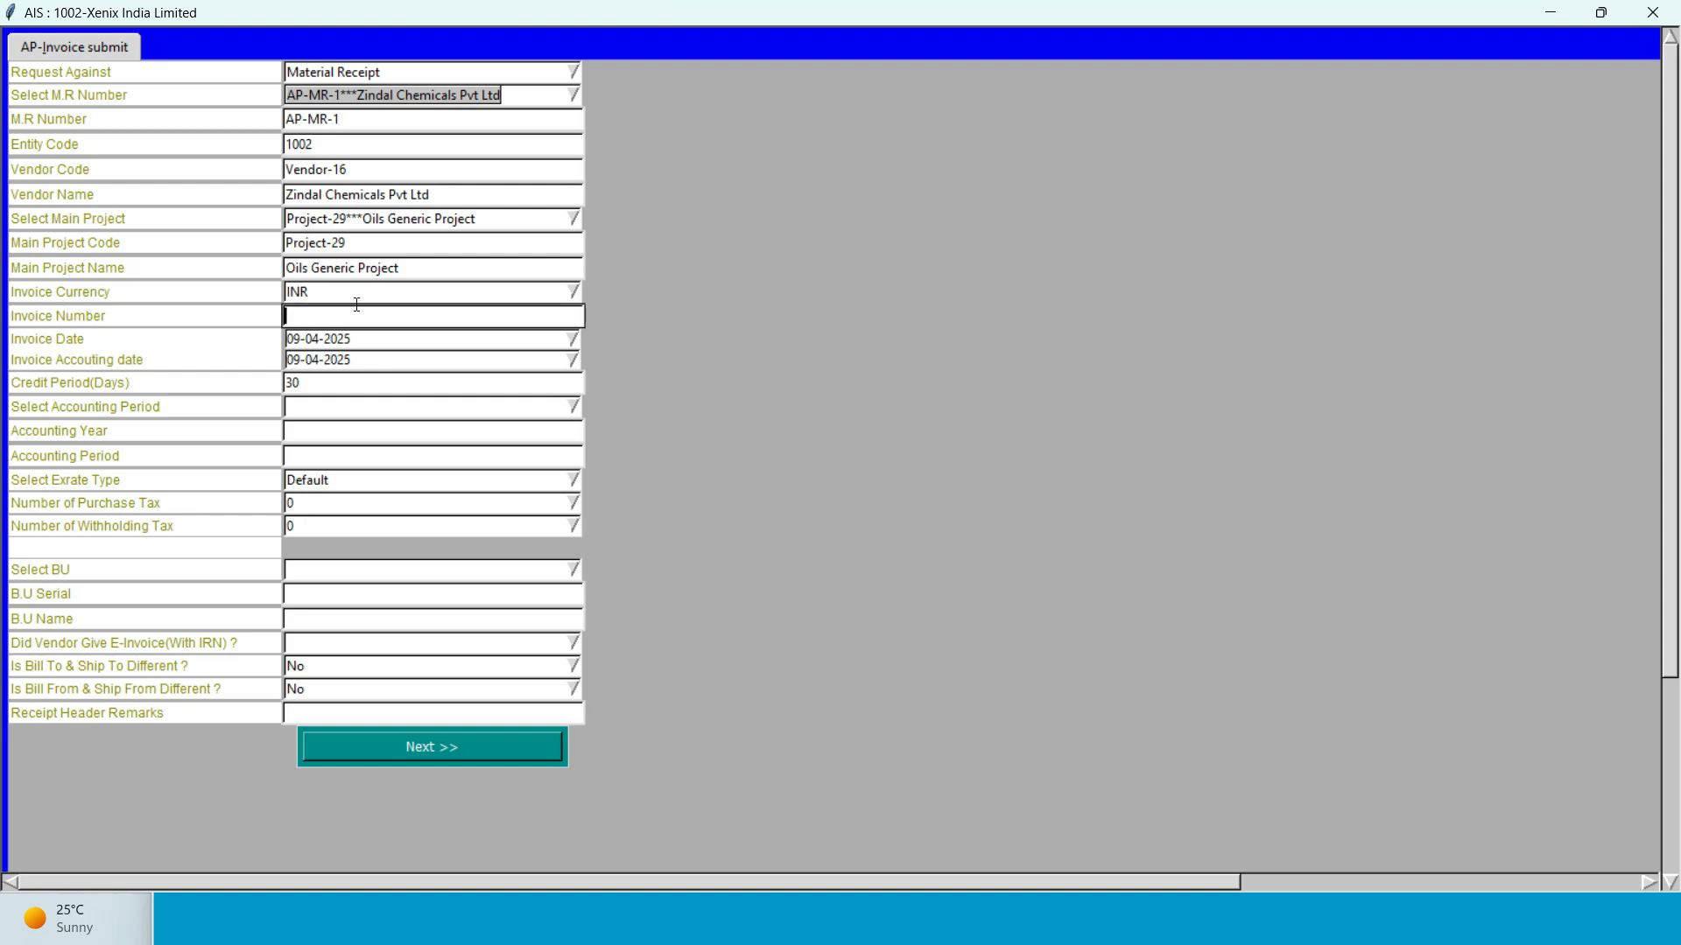
pyautogui.write('ZND 7765')
pyautogui.press('Tab')
pyautogui.write('1')
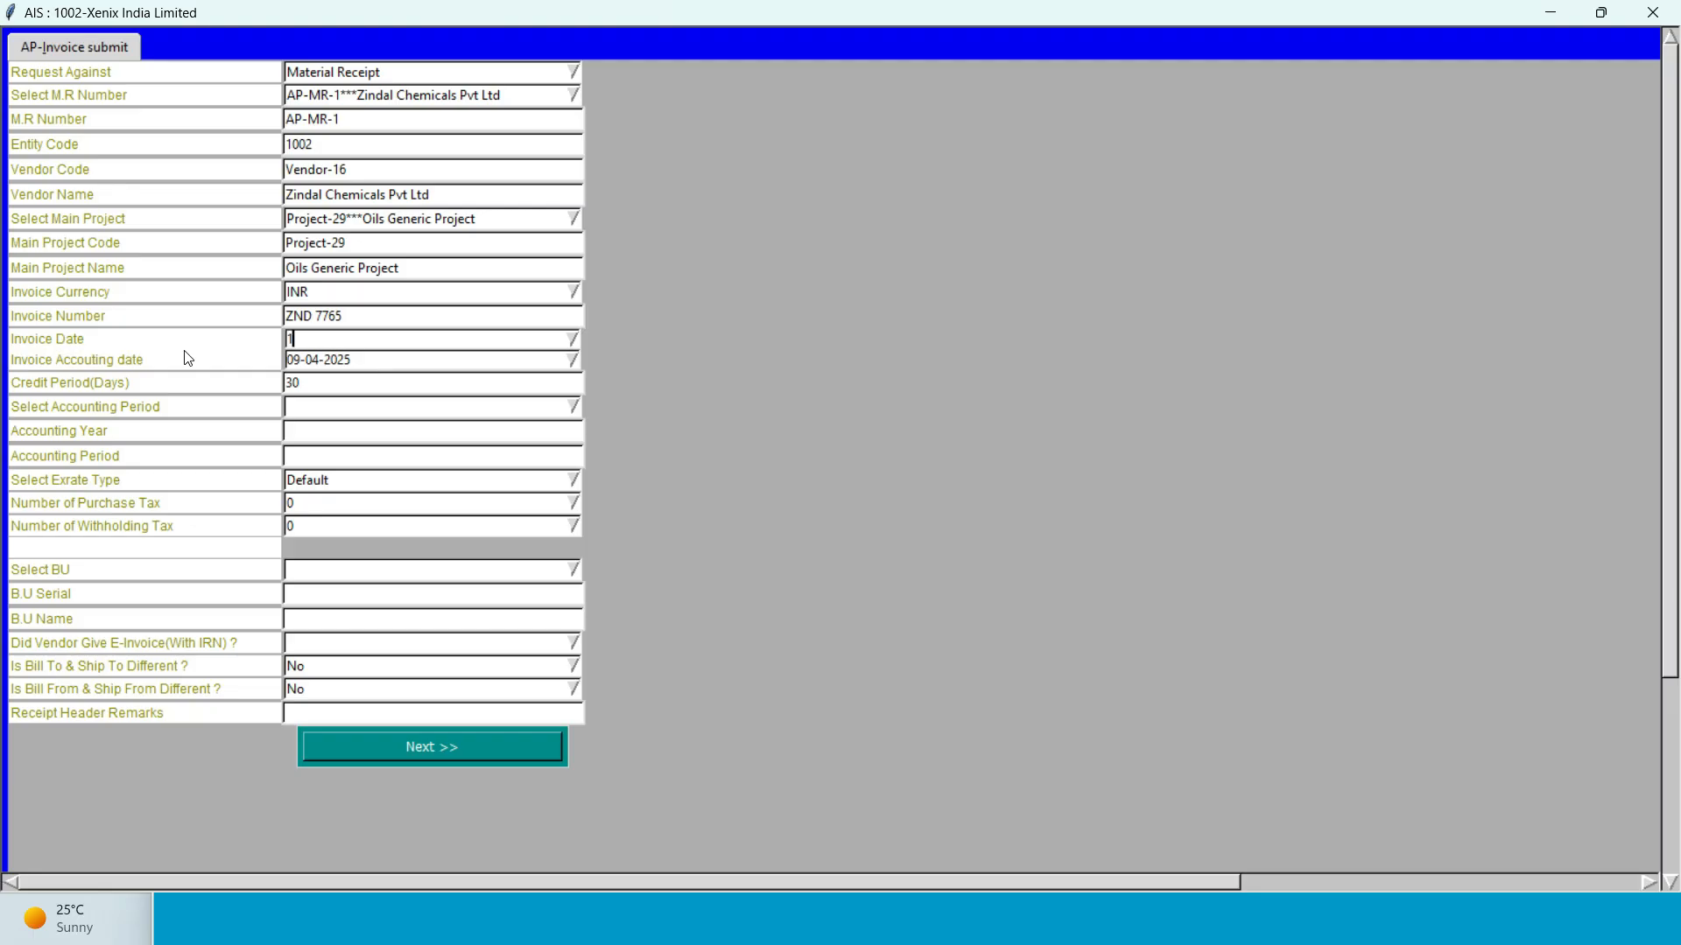
pyautogui.write('0-04-2024')
pyautogui.press('Tab')
pyautogui.write('10-04-2024')
# Select accounting period 1 of year 2024-25 for the invoice.
pyautogui.click(318, 407)
pyautogui.write('2024-25')
pyautogui.press('Return')
pyautogui.press('Return')
pyautogui.press('Return')
# Set the number of purchase taxes to 2 and the number of withholding taxes to 1.
pyautogui.press('Down')
pyautogui.press('Down')
pyautogui.press('Down')
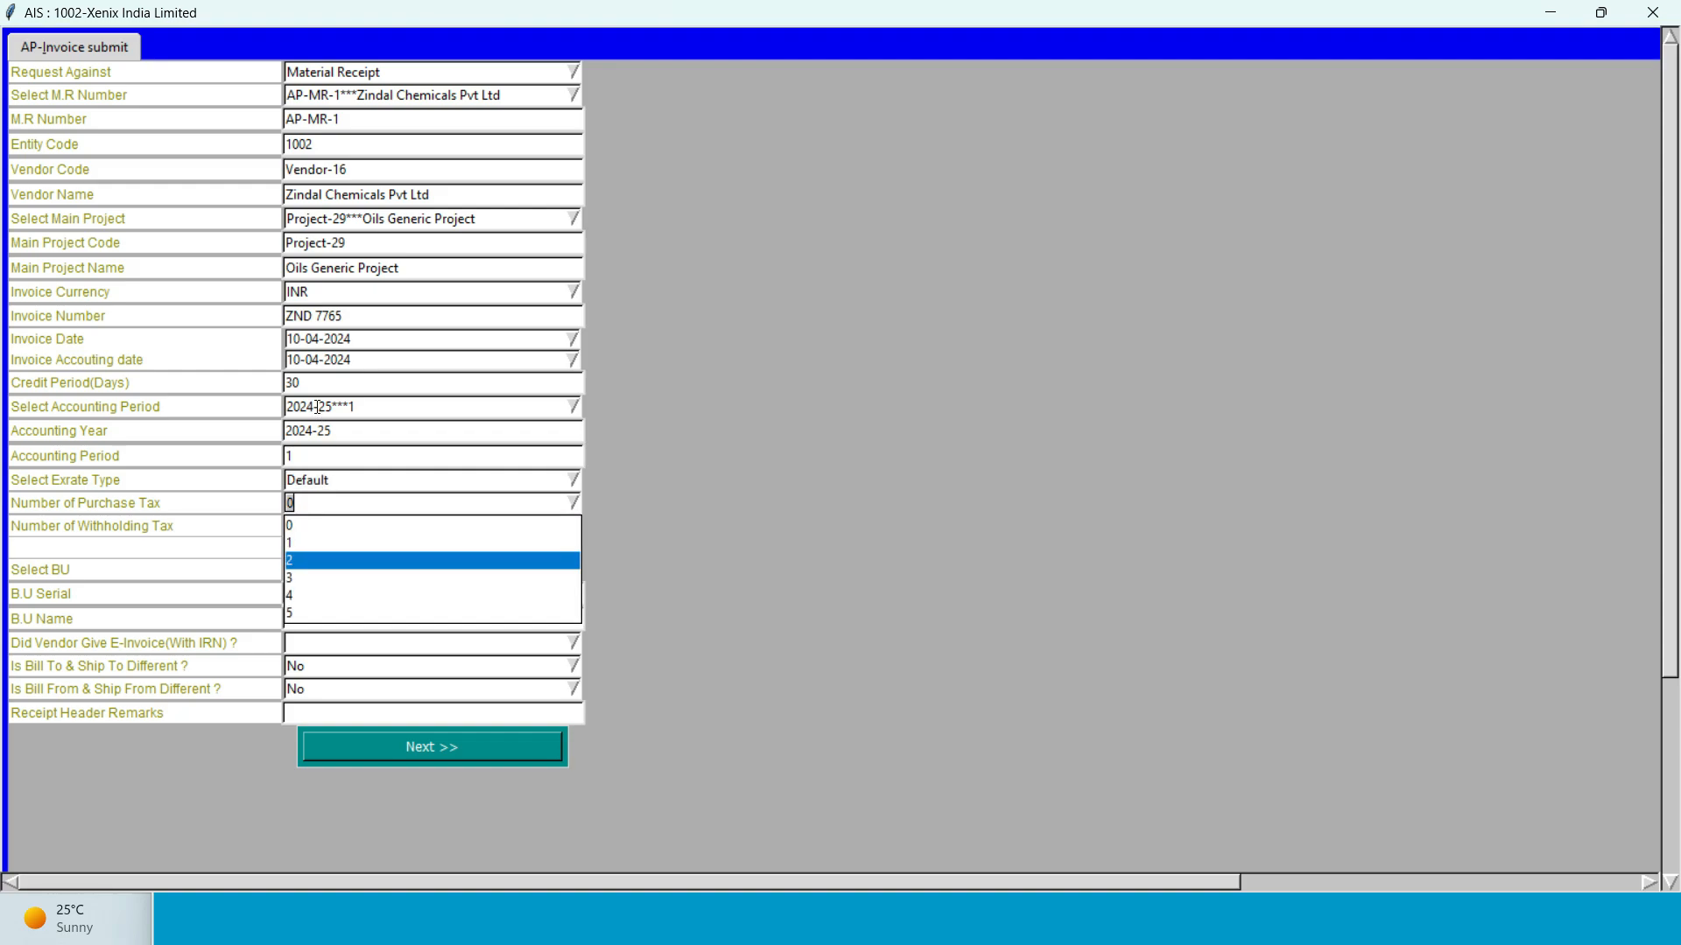
pyautogui.press('Return')
pyautogui.press('Tab')
pyautogui.press('Down')
pyautogui.press('Down')
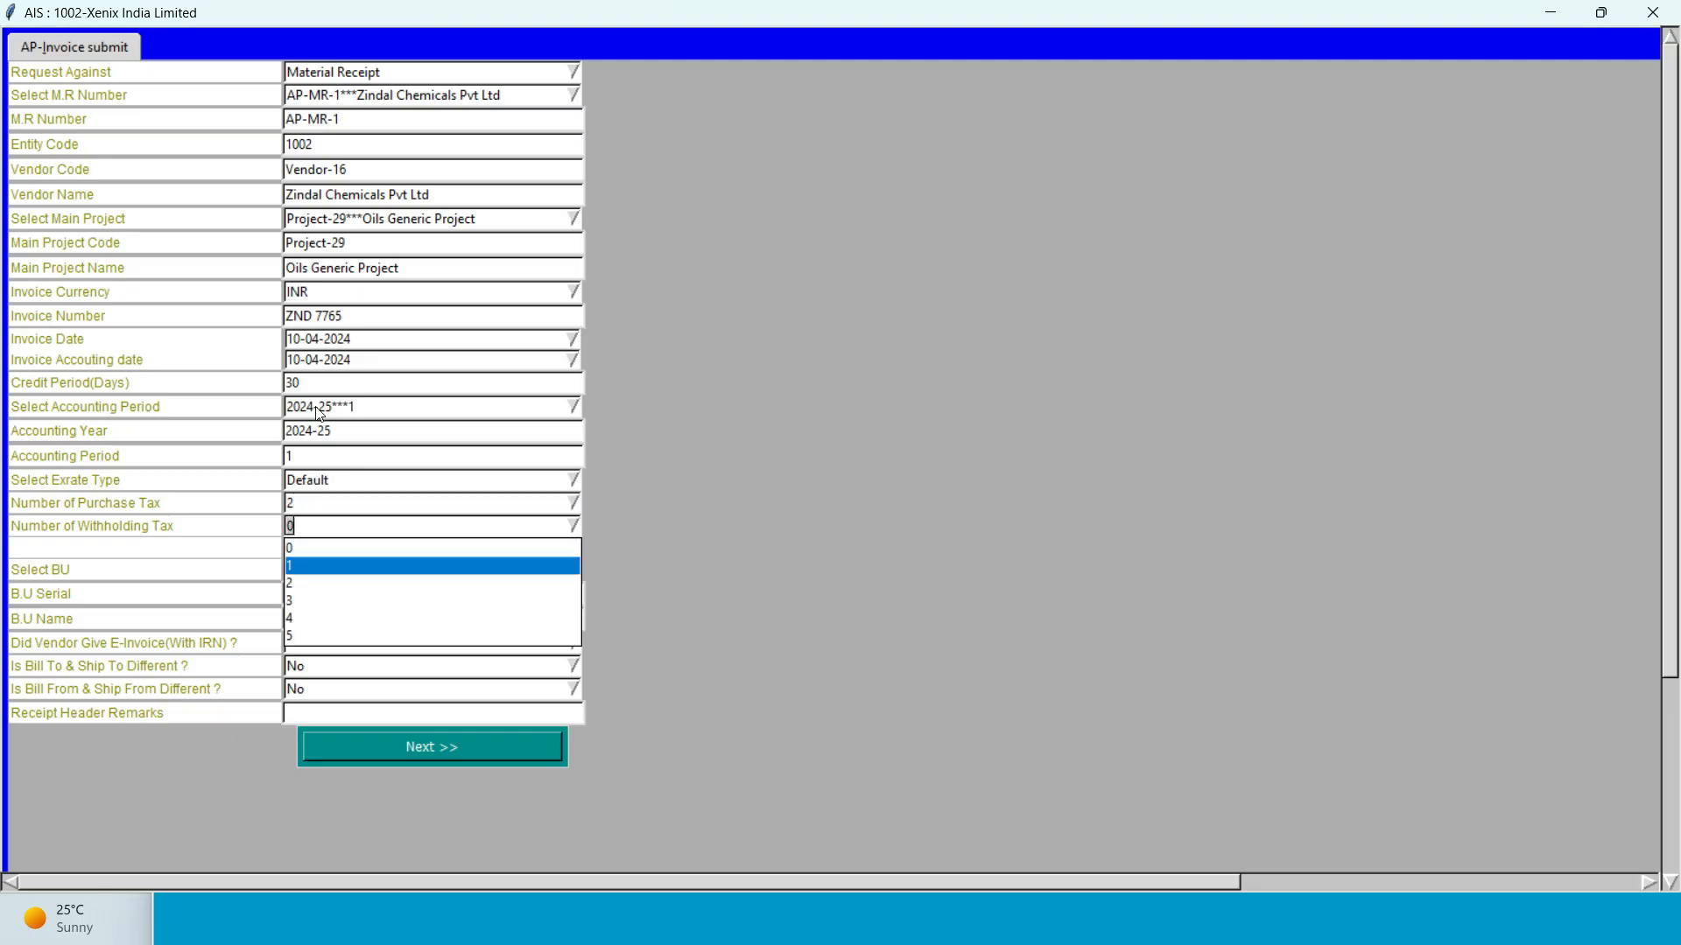
pyautogui.press('Return')
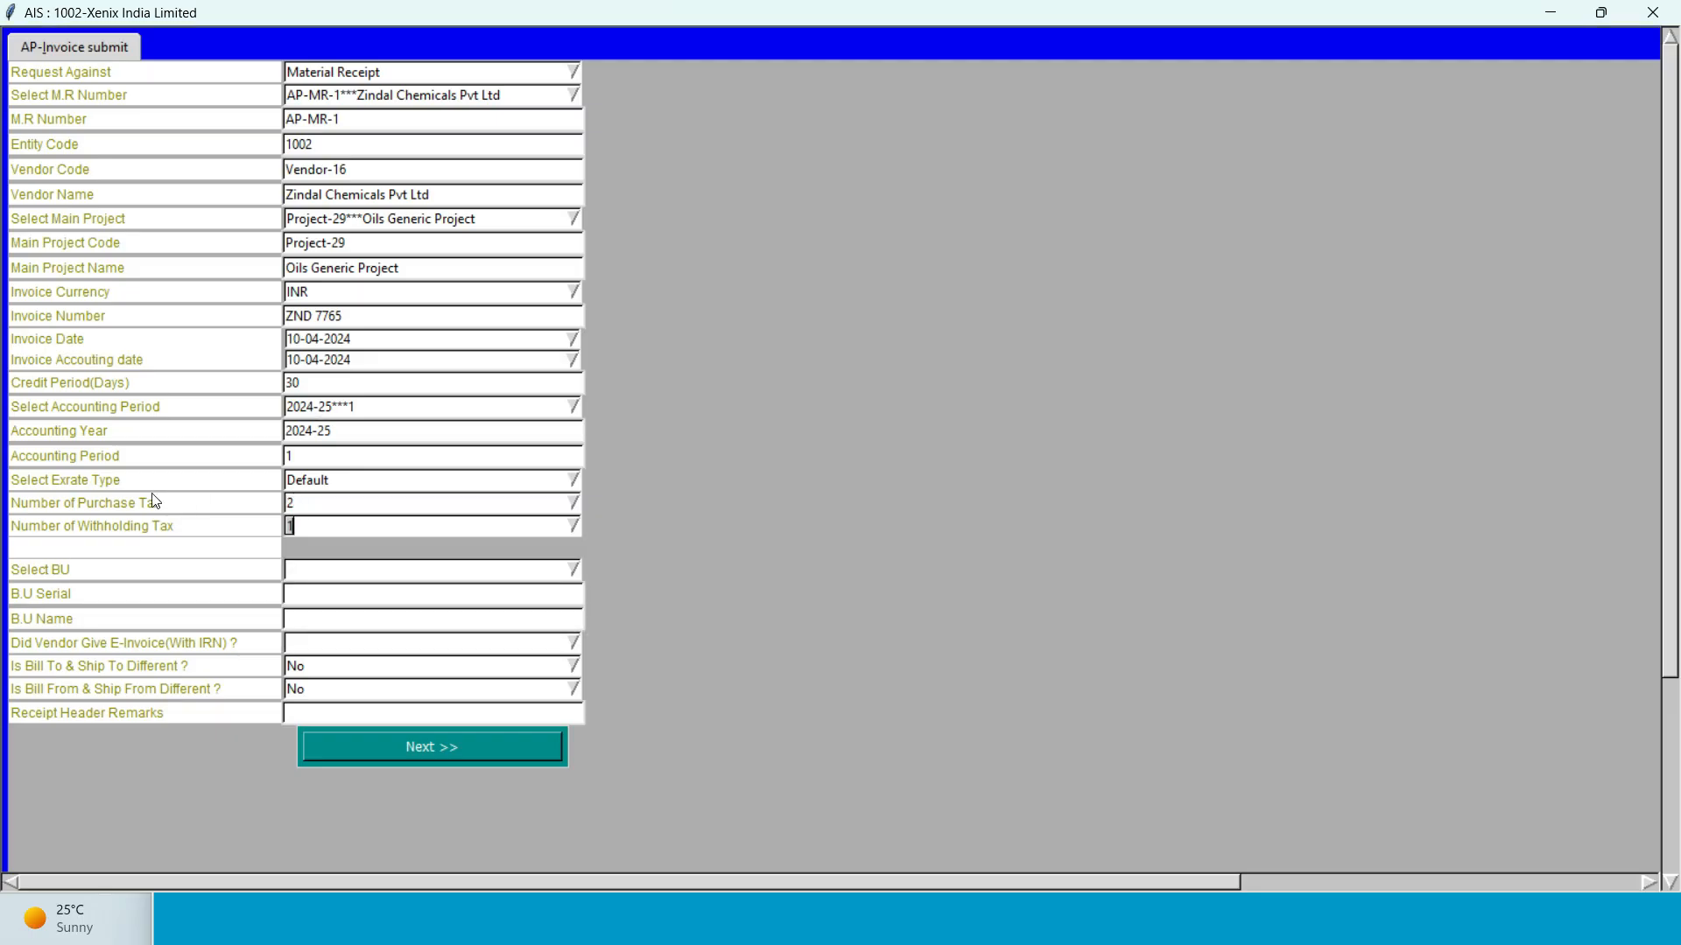
# Try 0 and 1 as the number of purchase taxes and set it back to 2.
pyautogui.click(572, 504)
pyautogui.click(357, 560)
pyautogui.click(576, 506)
pyautogui.click(385, 531)
pyautogui.click(573, 503)
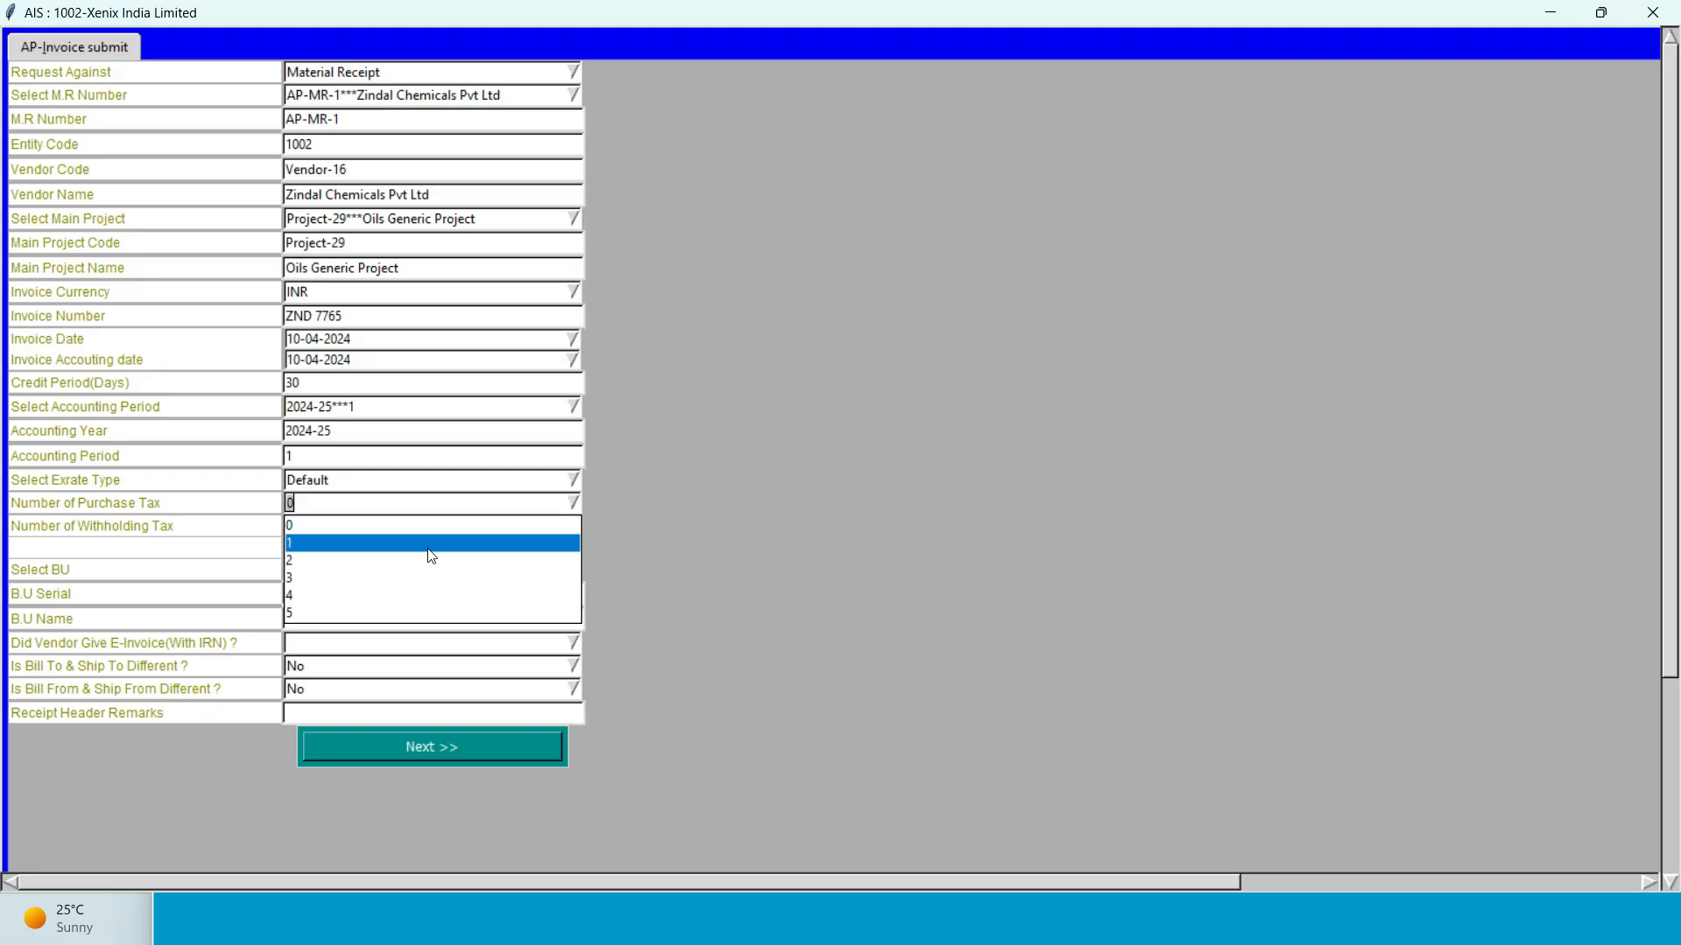
pyautogui.click(431, 545)
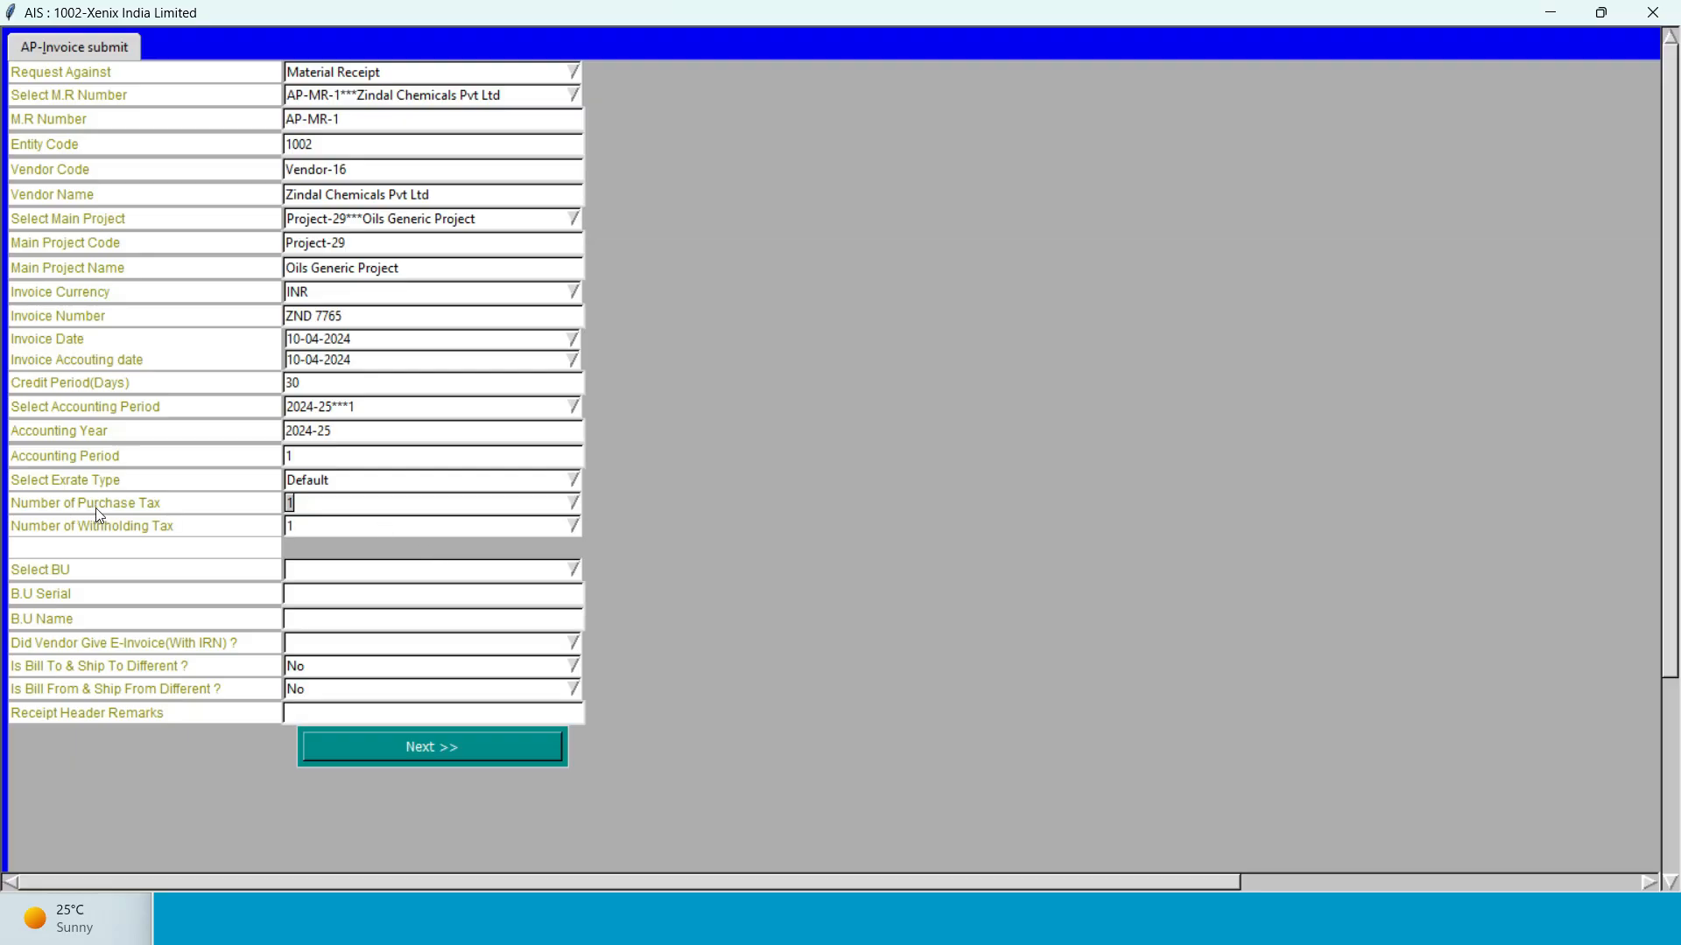
pyautogui.click(575, 503)
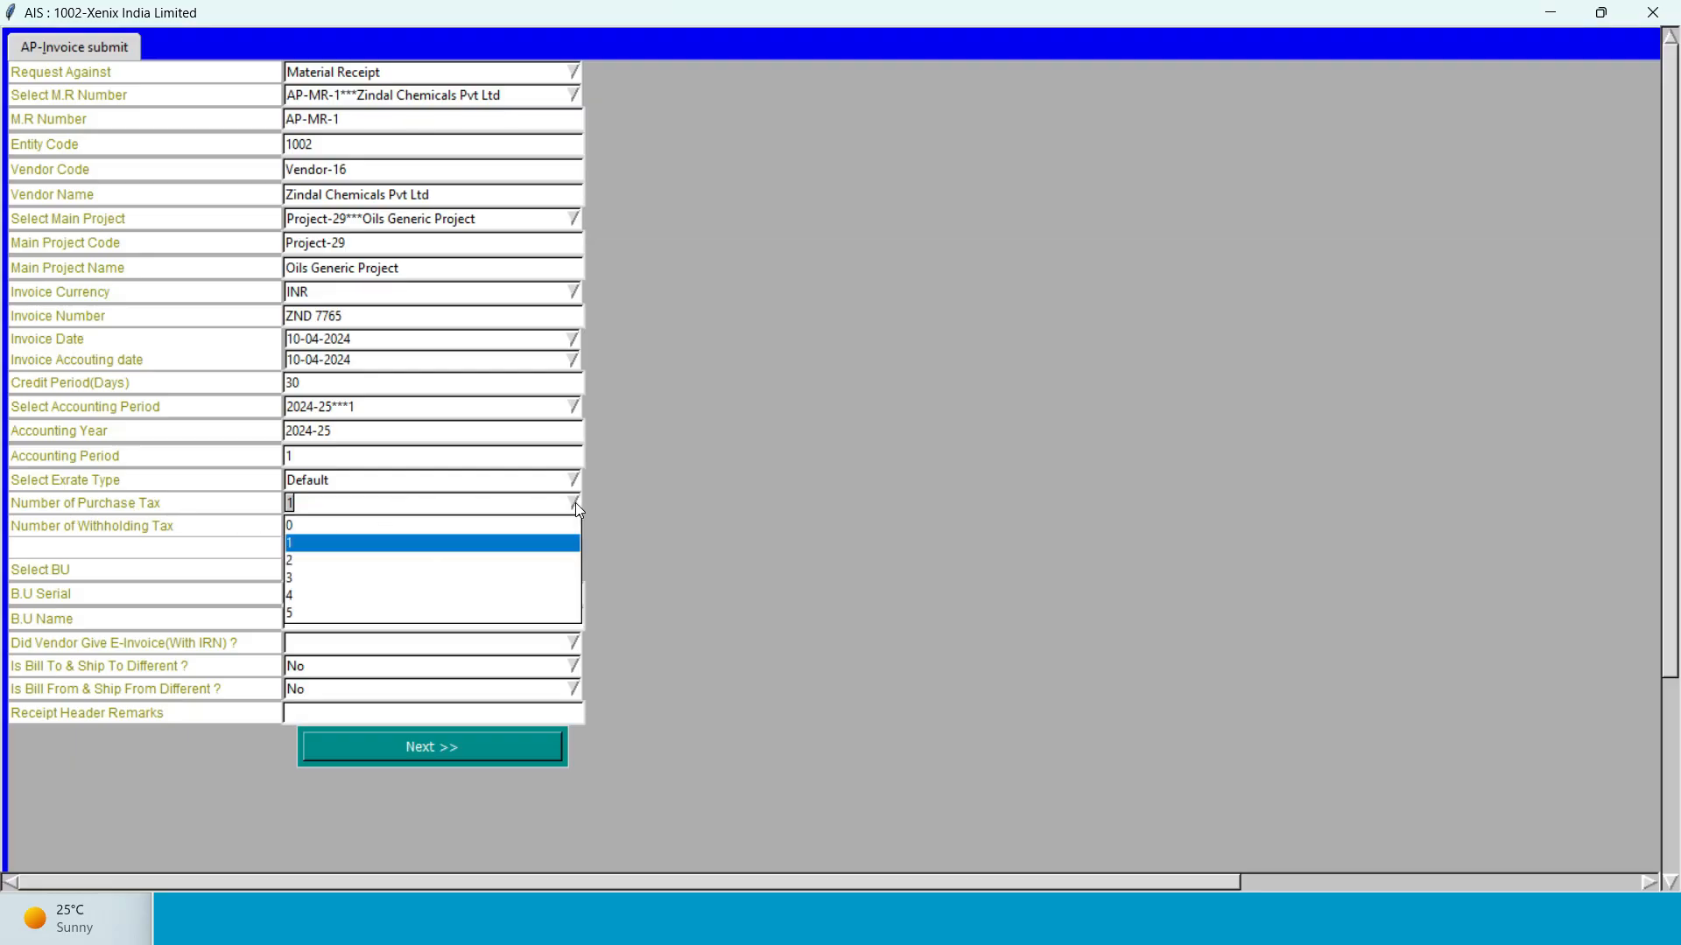
pyautogui.click(481, 564)
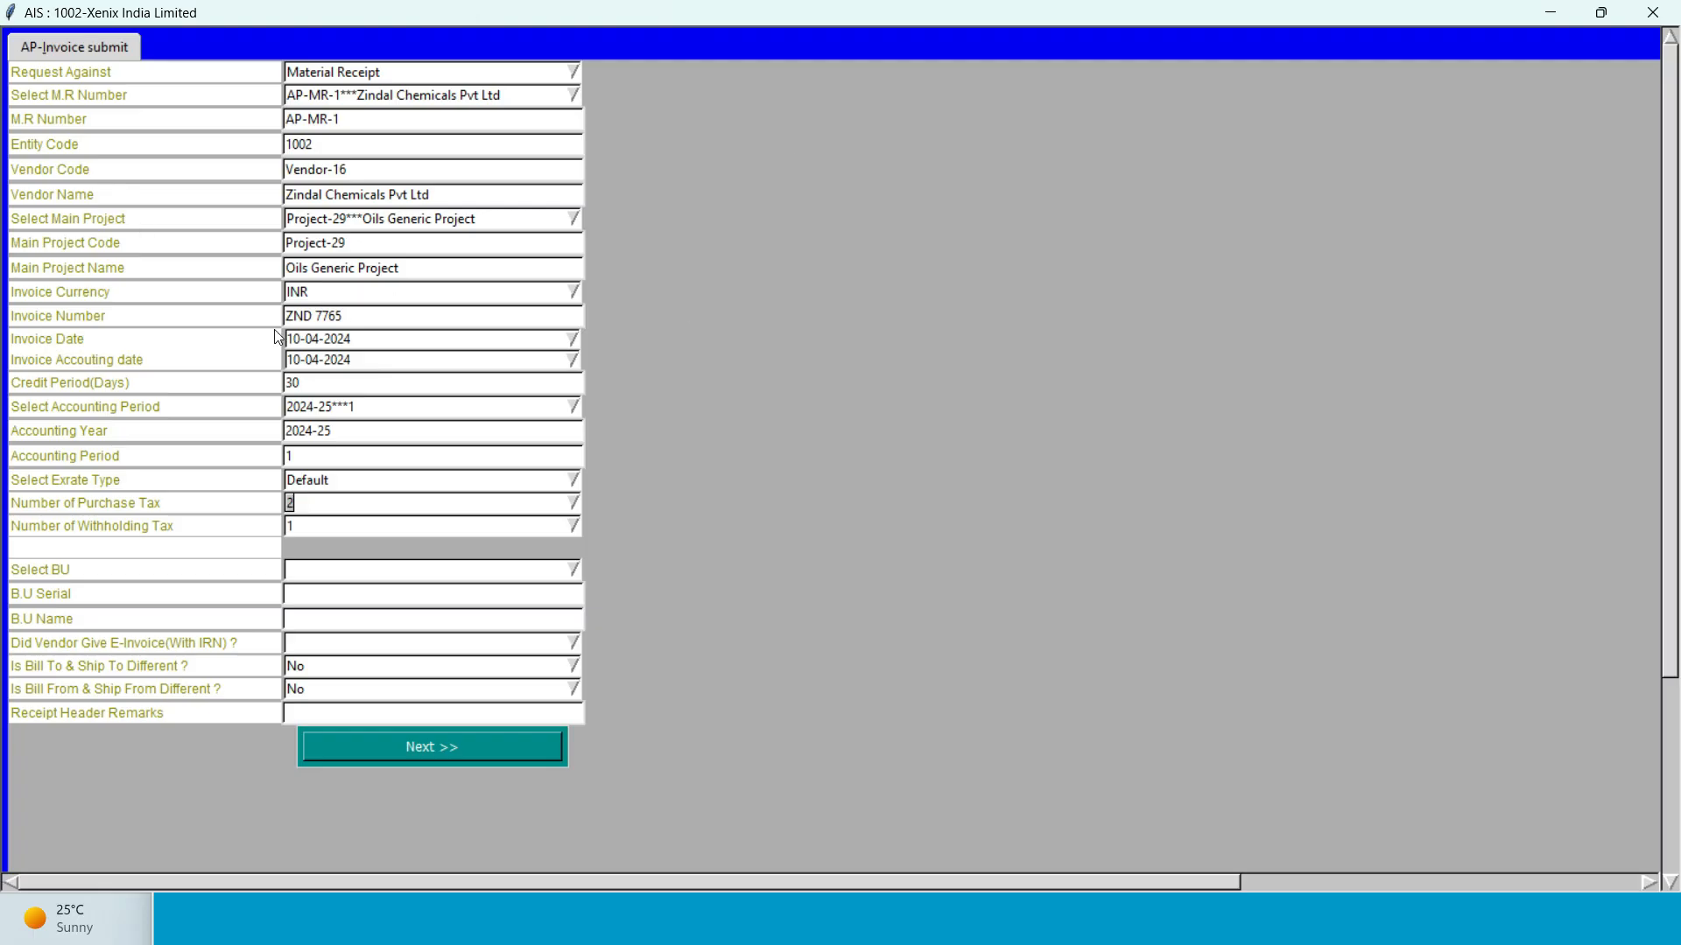
# Go through the withholding tax count choices and reselect 1.
pyautogui.click(574, 529)
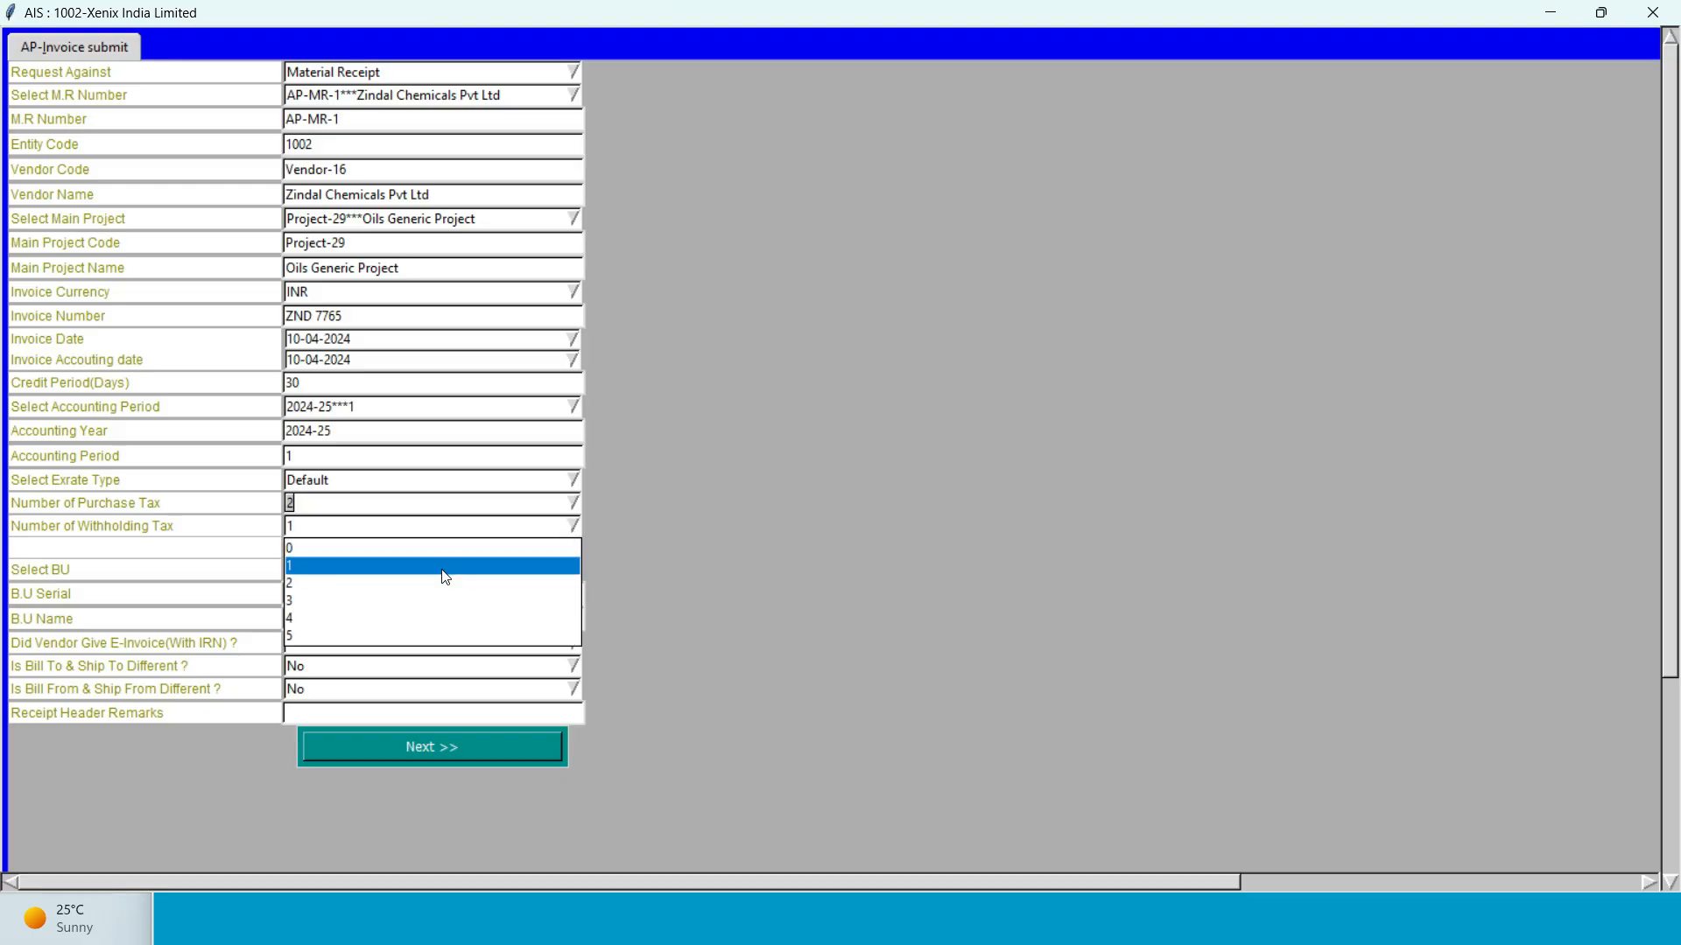
pyautogui.click(443, 573)
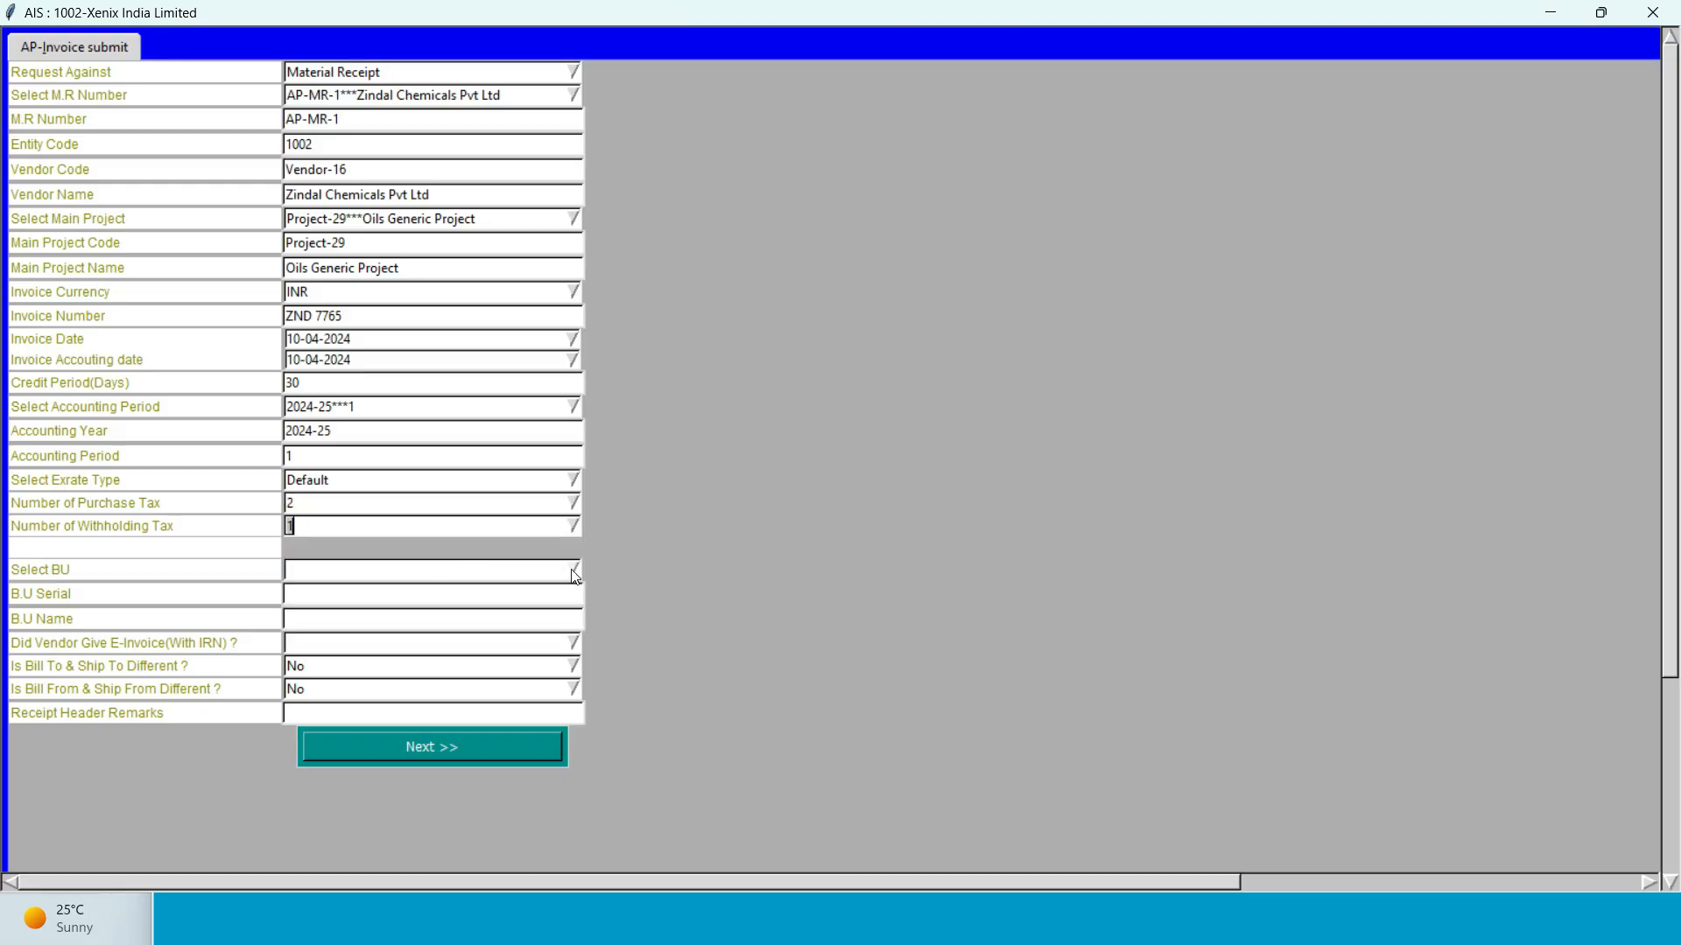
pyautogui.click(575, 525)
pyautogui.click(496, 558)
pyautogui.click(570, 528)
pyautogui.click(540, 570)
# Select business unit BU-1 Bangalore - Ecity and set the vendor e-invoice (with IRN) option to Yes.
pyautogui.click(568, 578)
pyautogui.click(461, 593)
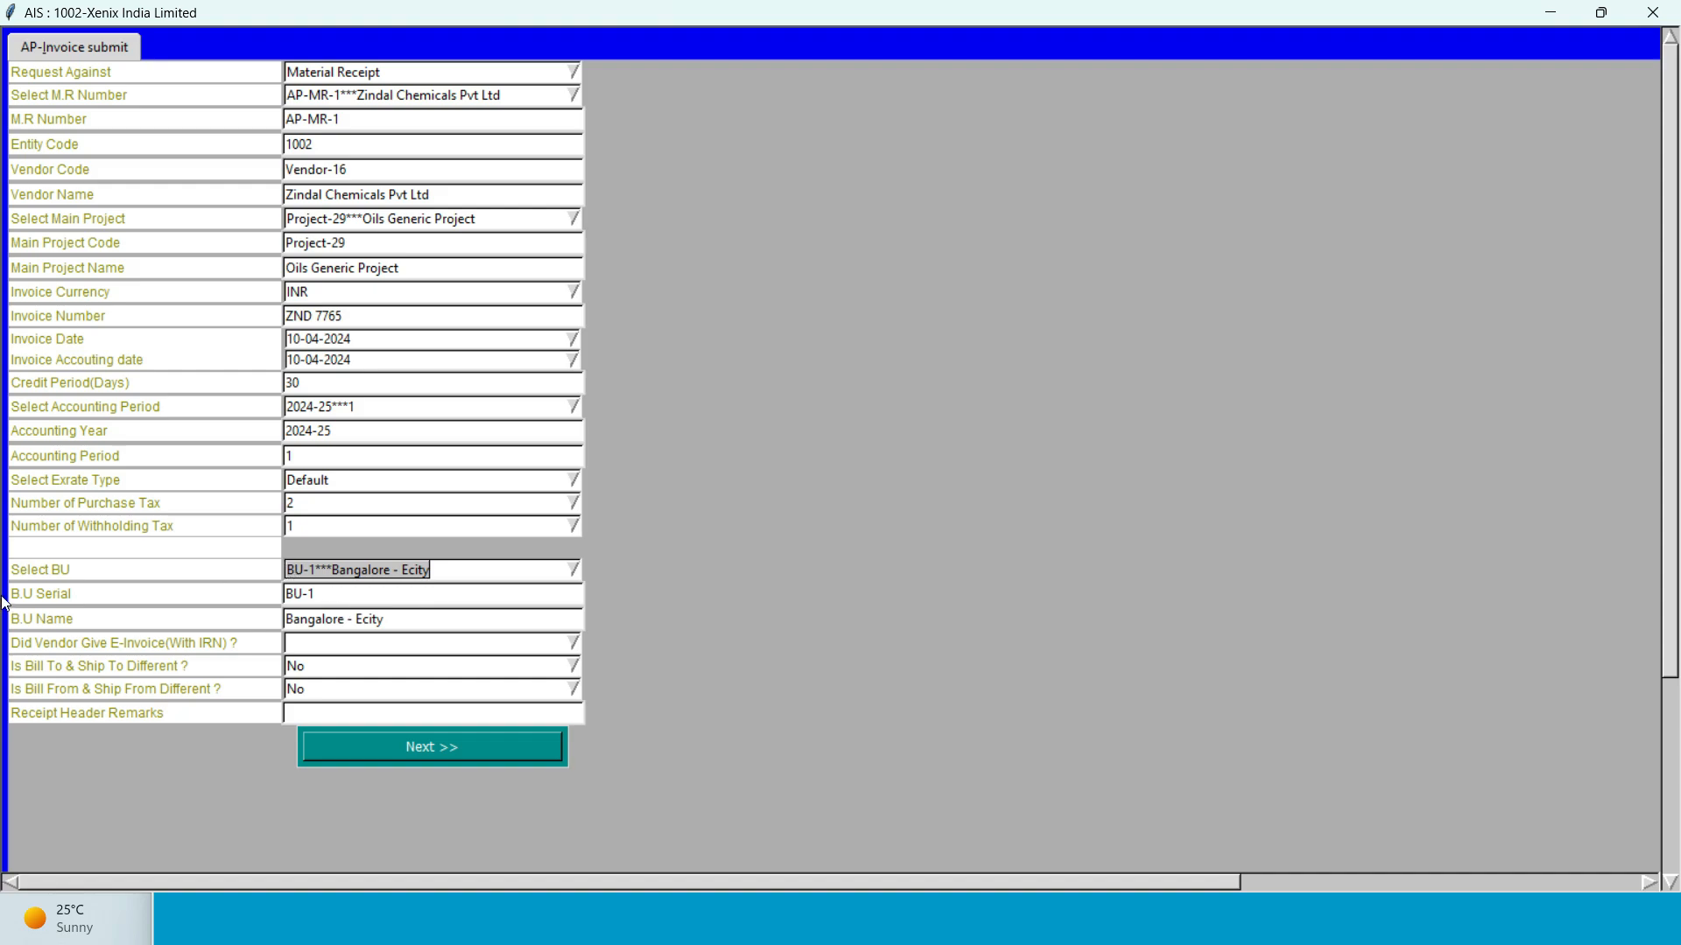
pyautogui.click(416, 642)
pyautogui.click(419, 645)
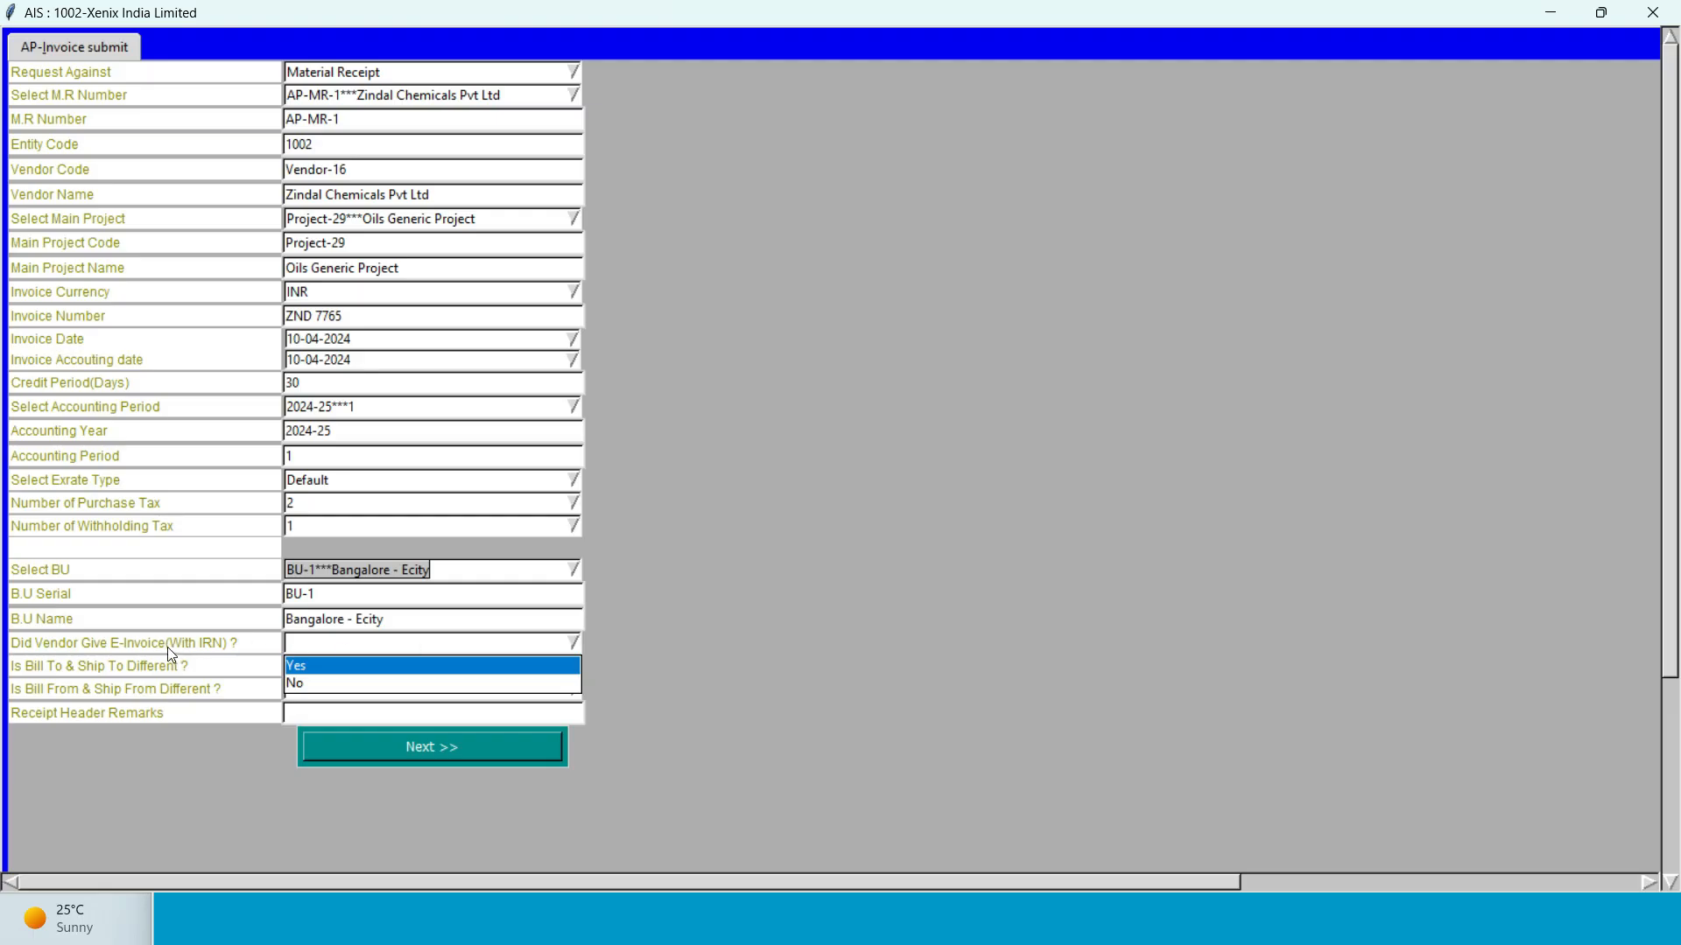
pyautogui.click(311, 666)
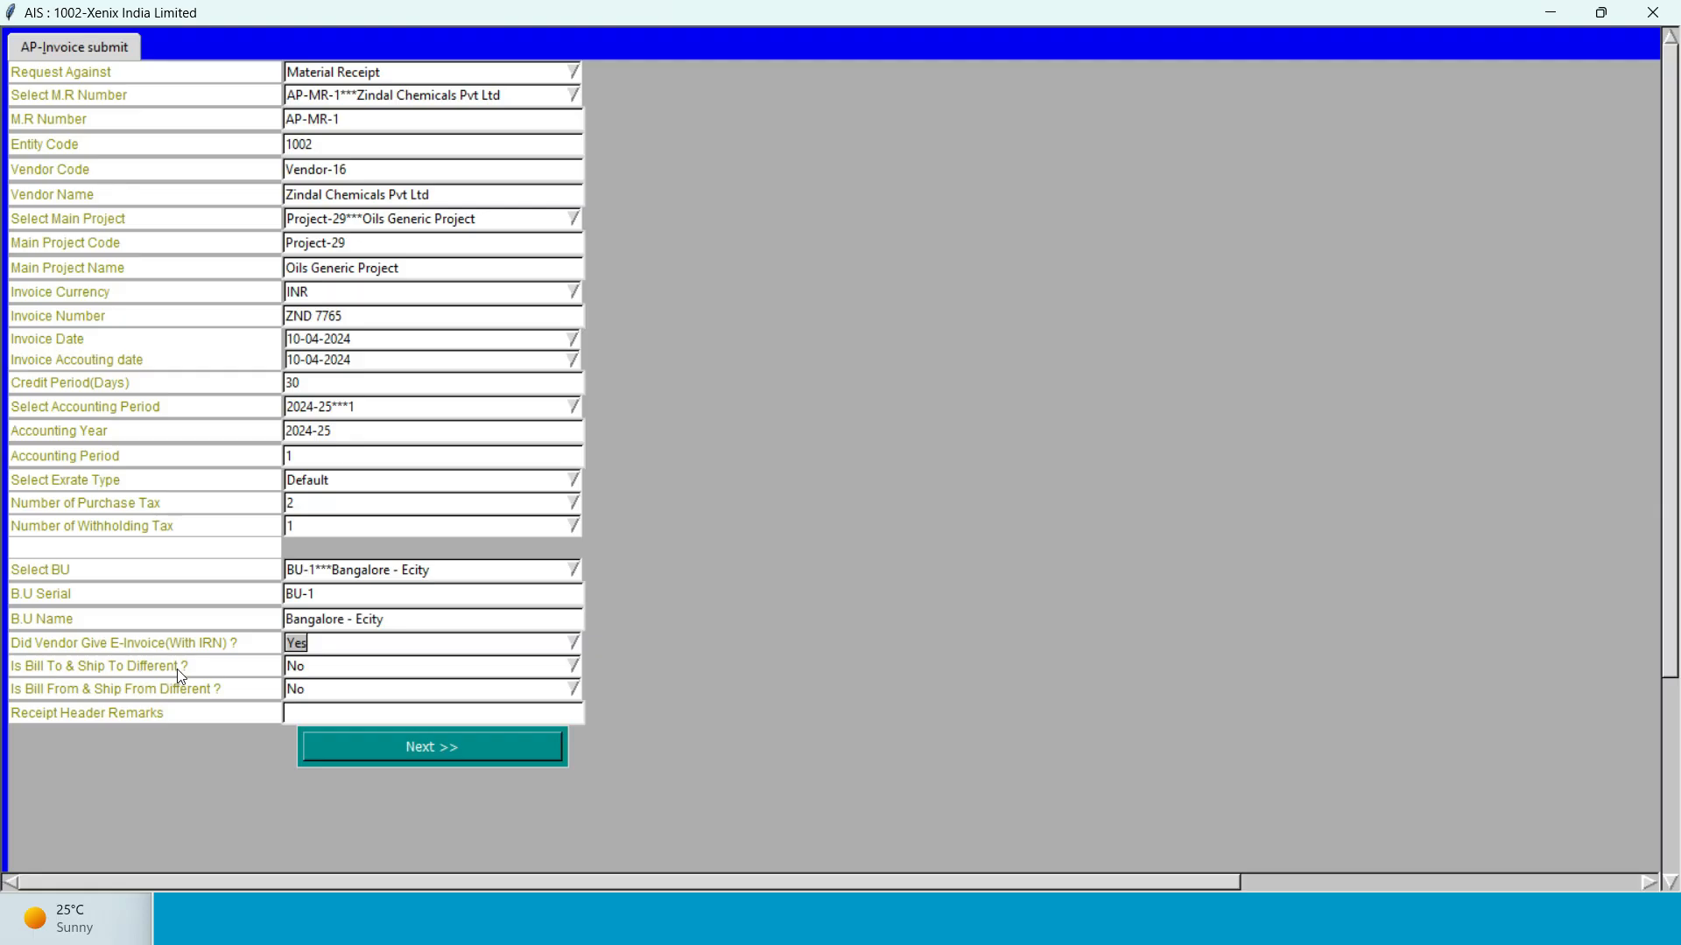
# Enter "Chemicals Invoice" as the receipt header remarks and proceed to the invoice's detail pages.
pyautogui.click(383, 711)
pyautogui.write('Chemicals Invoice')
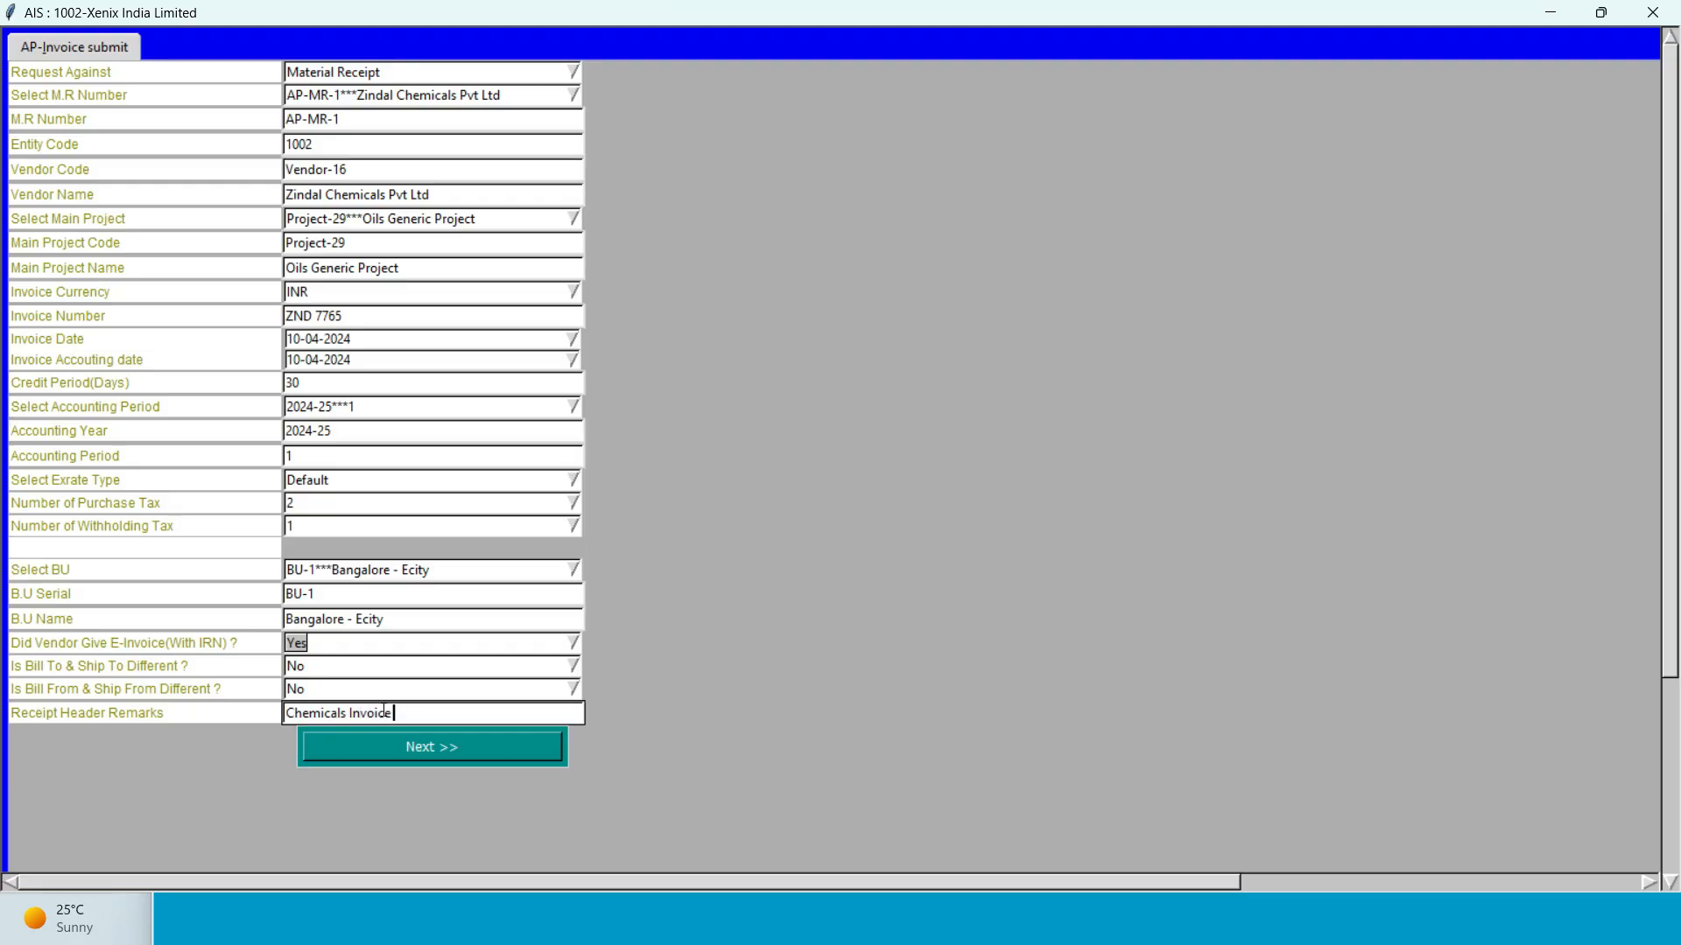
pyautogui.click(477, 749)
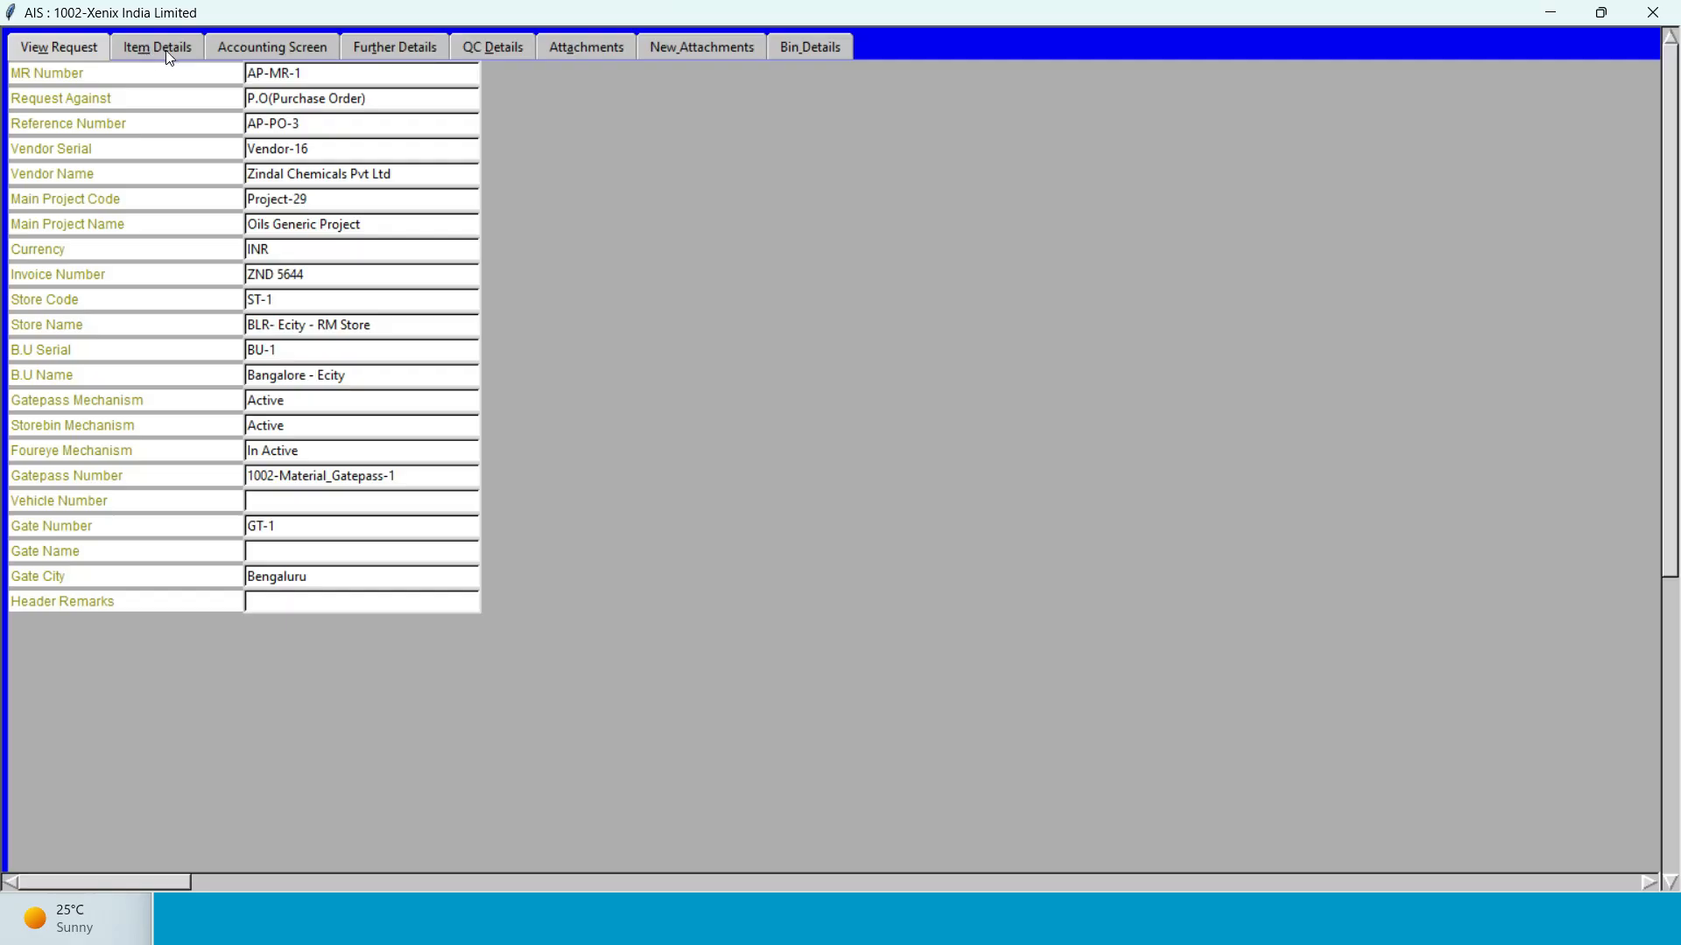
# Examine the receipt's item details across all columns, including quantities, prices, batch and lot numbers, and the price and tax differences.
pyautogui.click(143, 54)
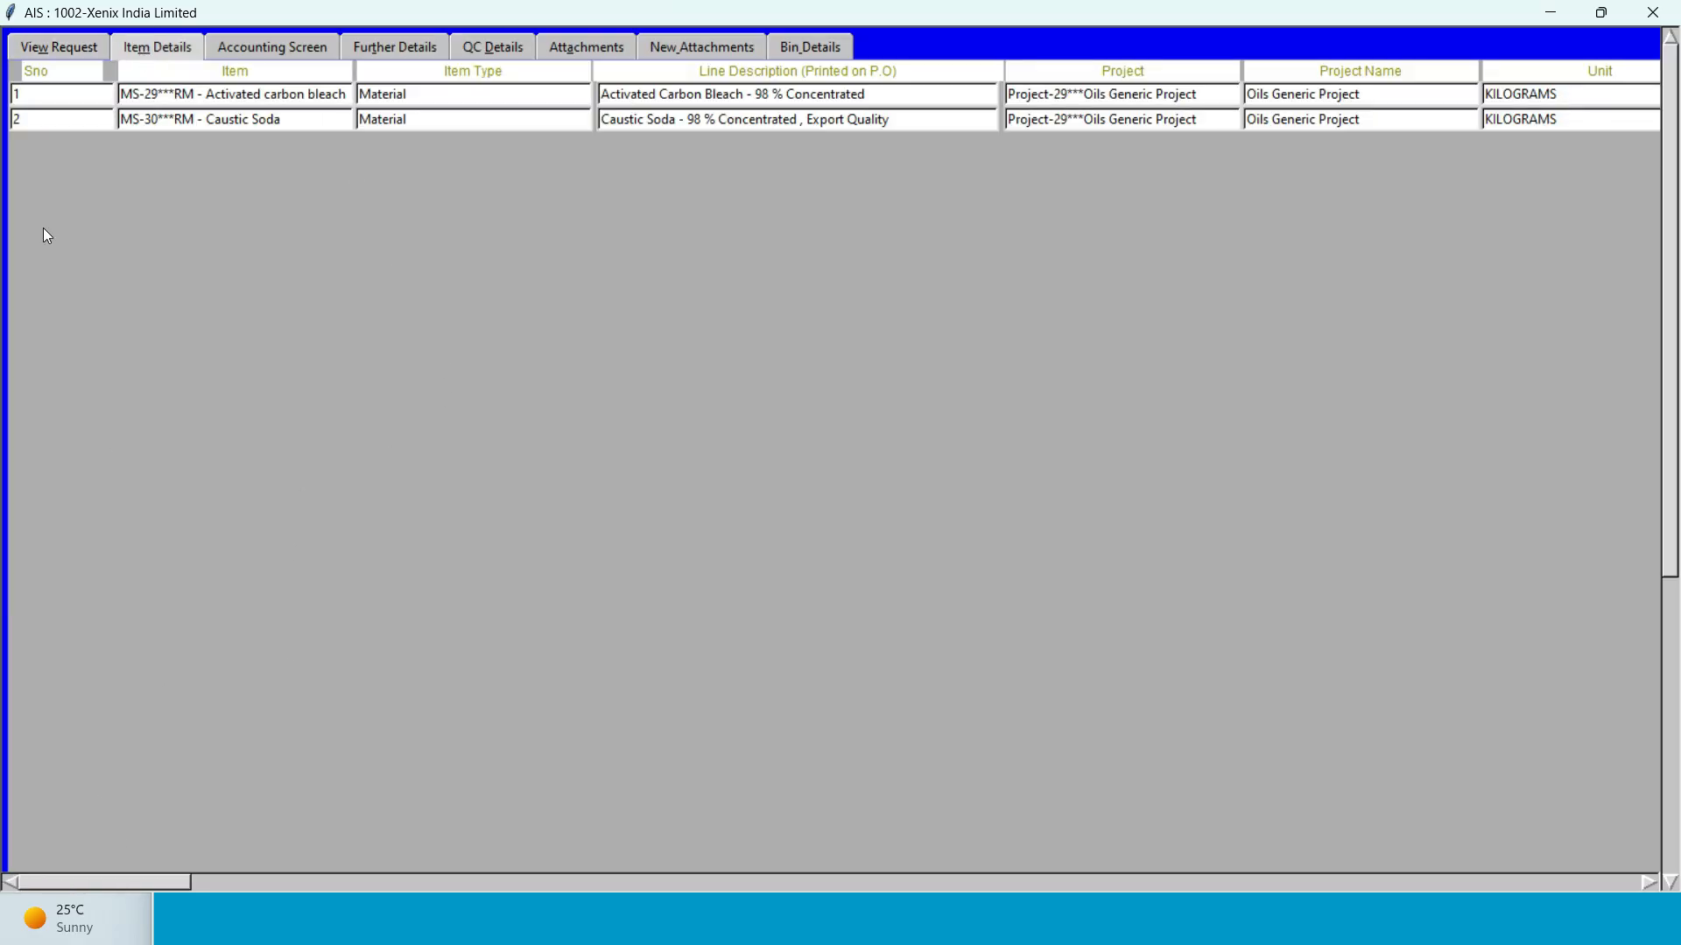
pyautogui.moveTo(151, 880); pyautogui.dragTo(177, 881)
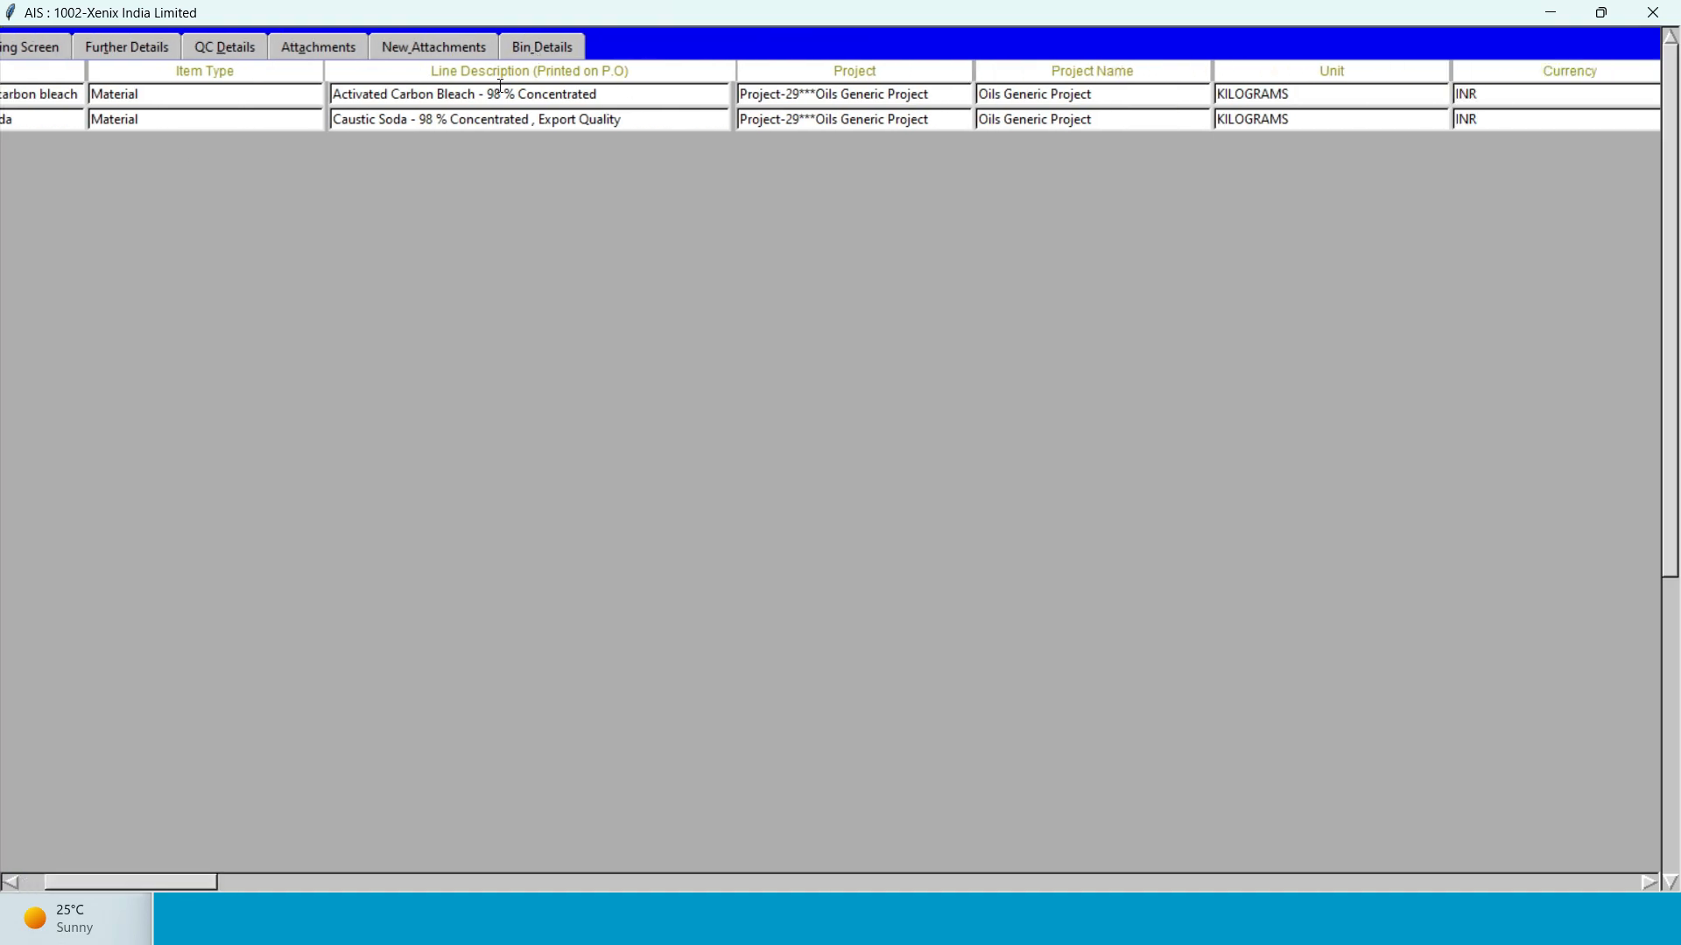
pyautogui.moveTo(133, 884); pyautogui.dragTo(165, 886)
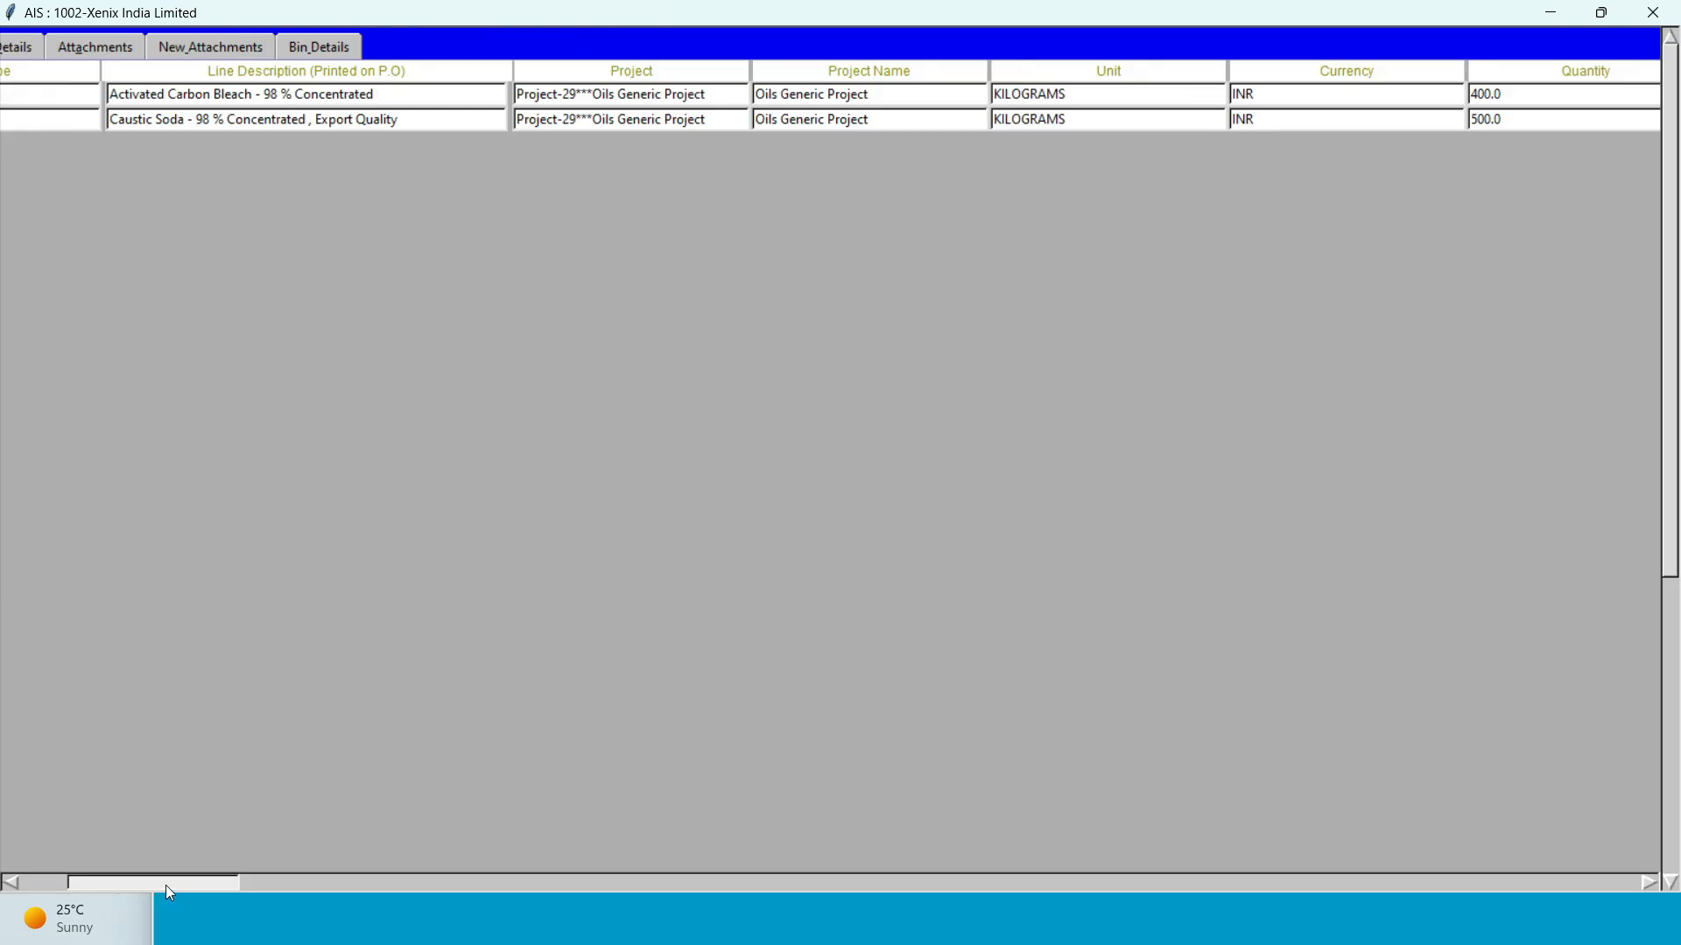
pyautogui.moveTo(167, 885); pyautogui.dragTo(669, 863)
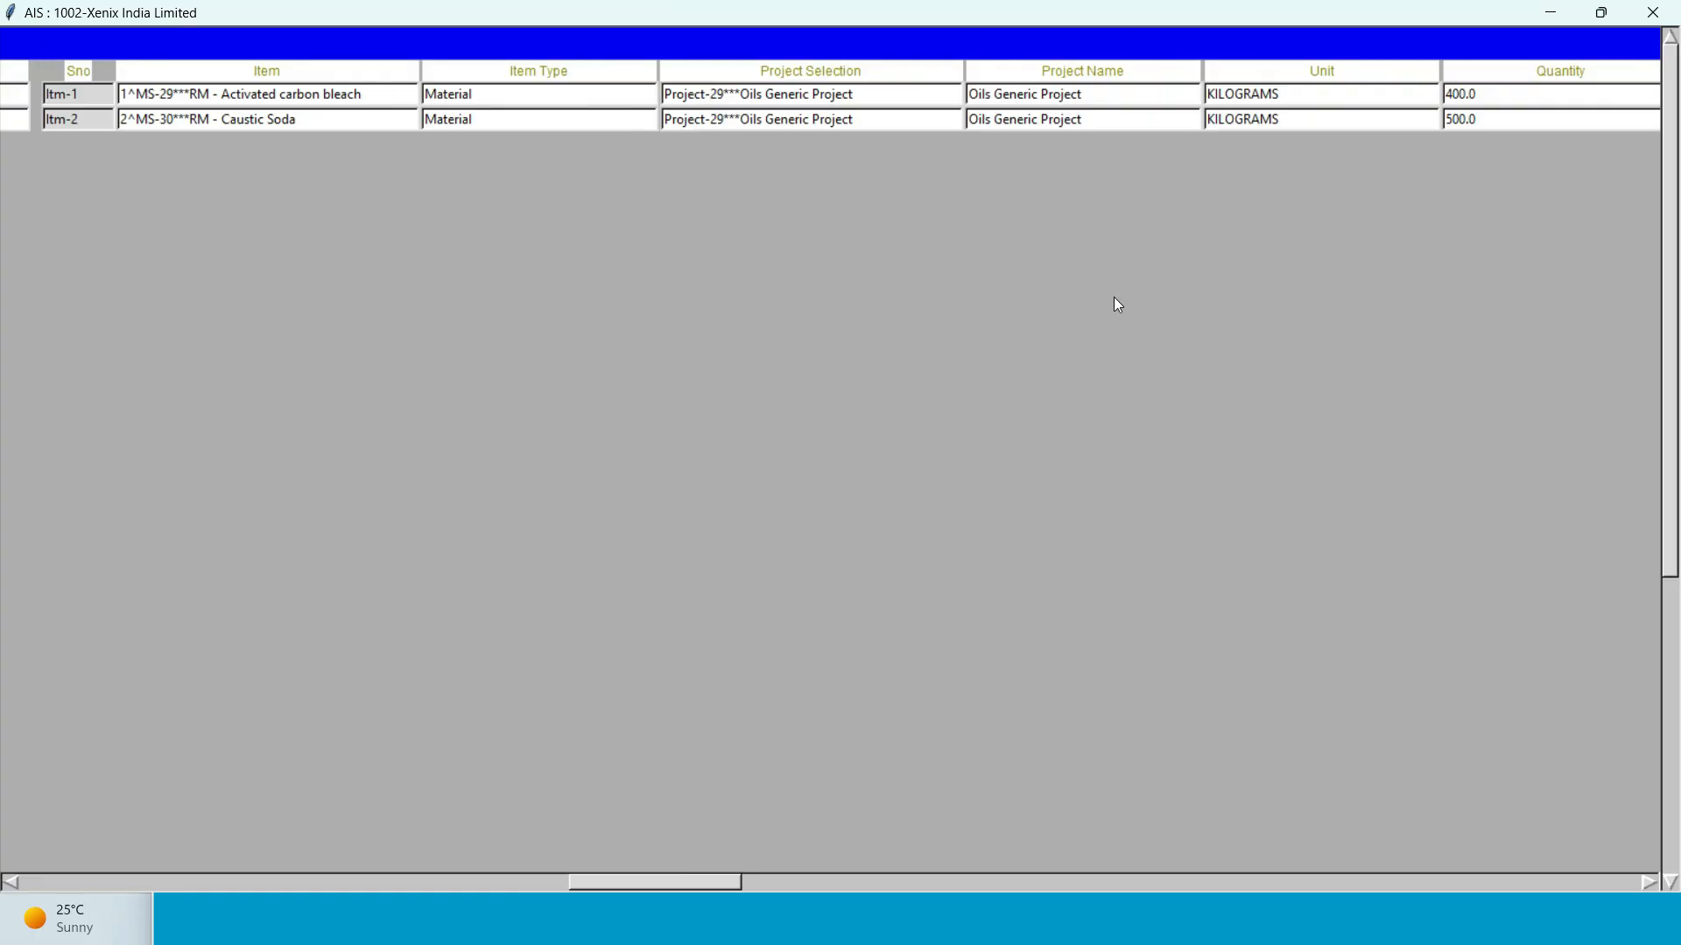
pyautogui.moveTo(694, 889); pyautogui.dragTo(917, 874)
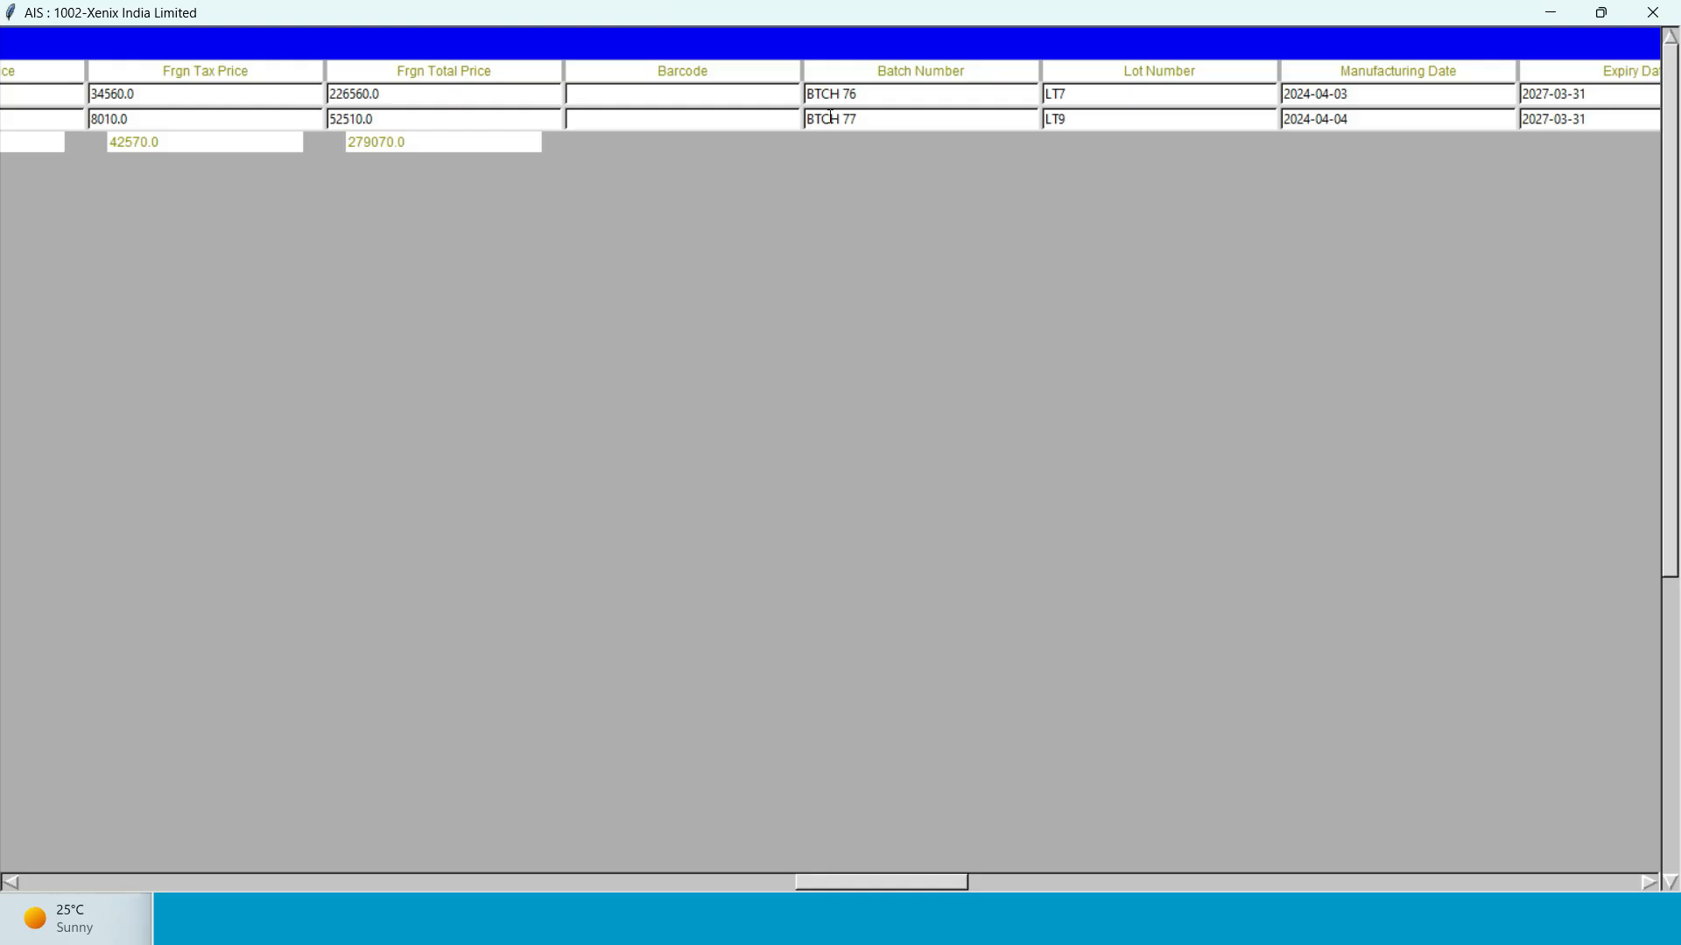
pyautogui.click(875, 98)
pyautogui.click(871, 122)
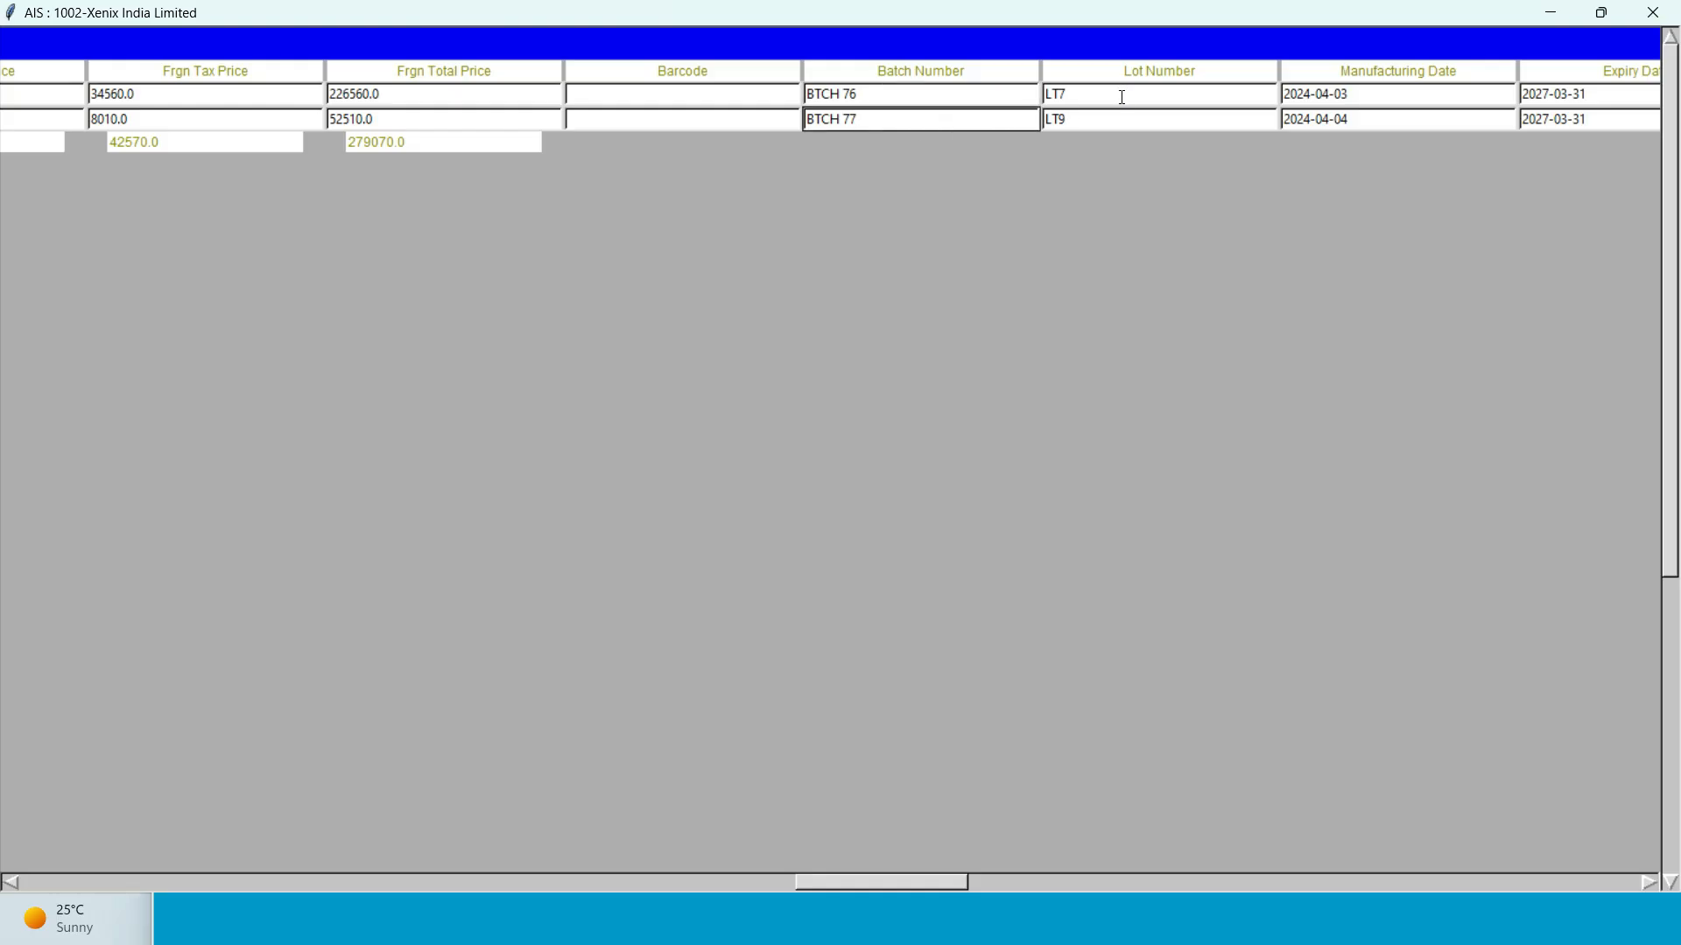
pyautogui.moveTo(900, 870); pyautogui.dragTo(1178, 854)
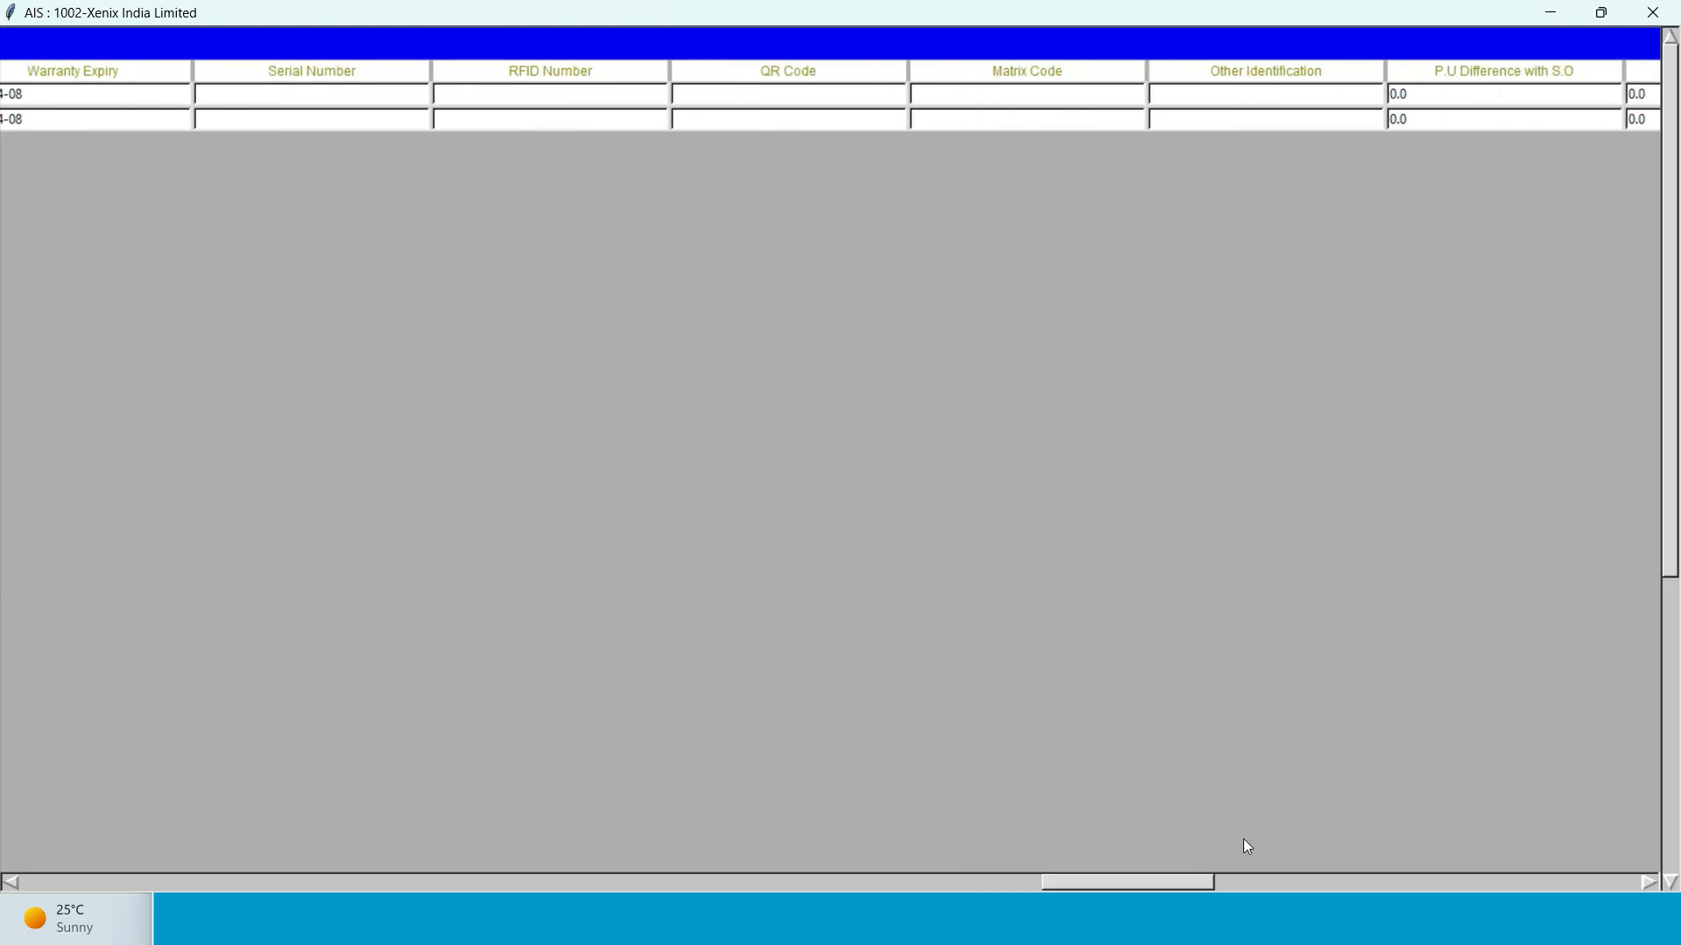
pyautogui.moveTo(1168, 882); pyautogui.dragTo(1227, 870)
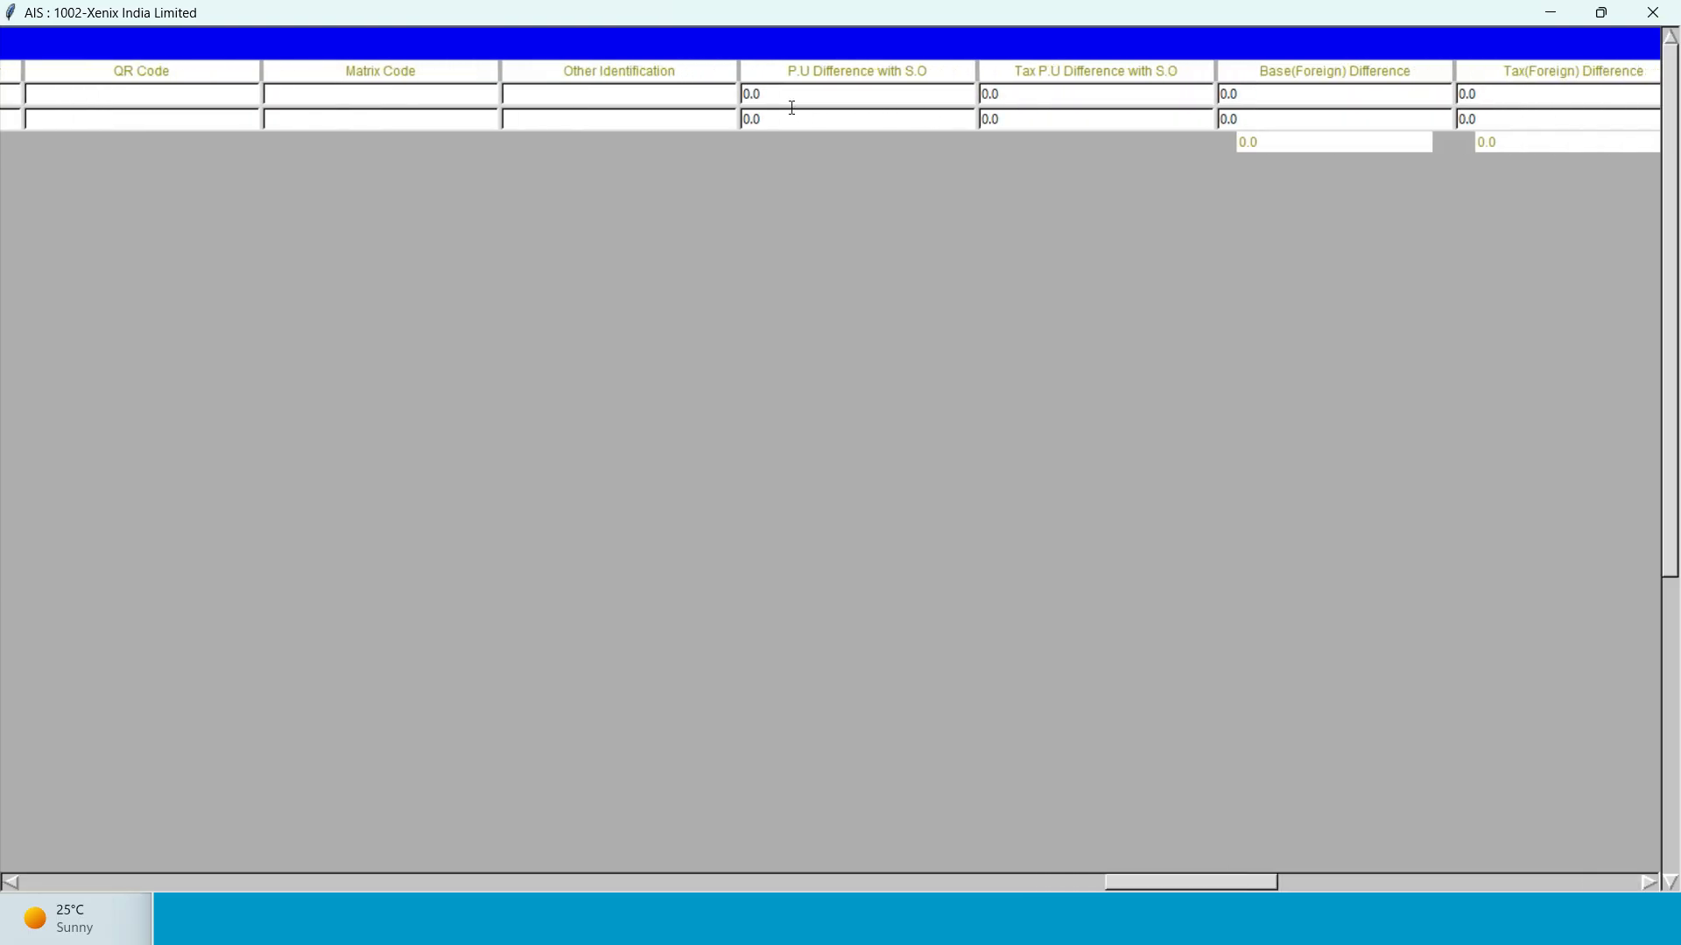
pyautogui.moveTo(776, 95); pyautogui.dragTo(738, 95)
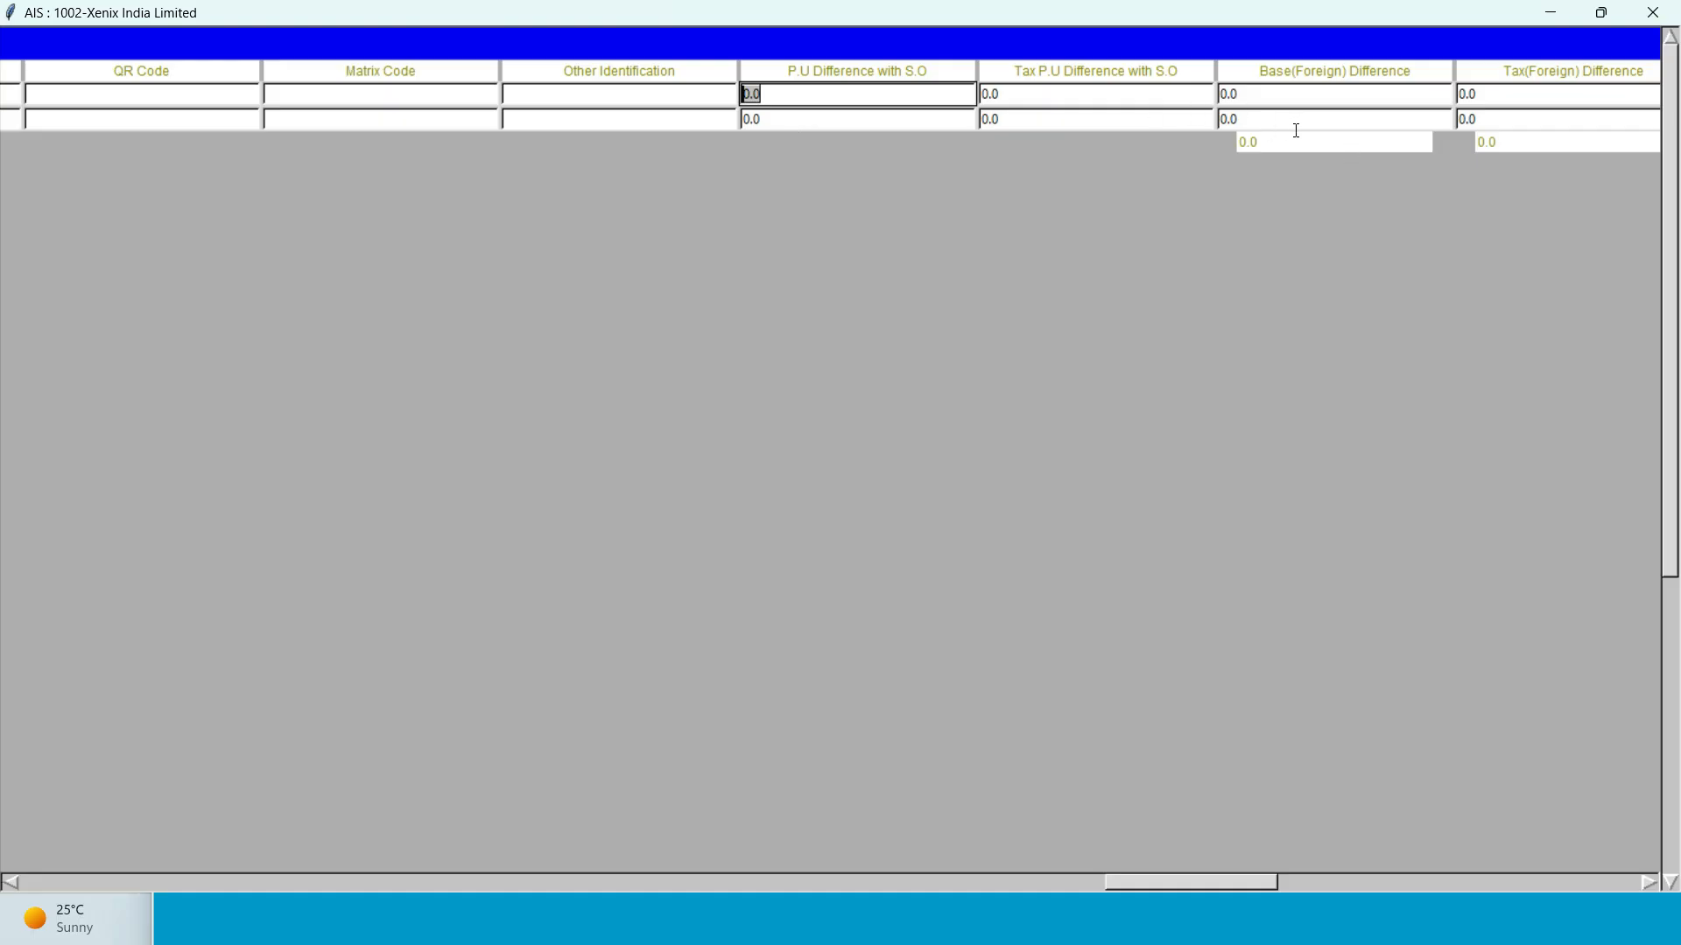
pyautogui.moveTo(1211, 880); pyautogui.dragTo(1293, 884)
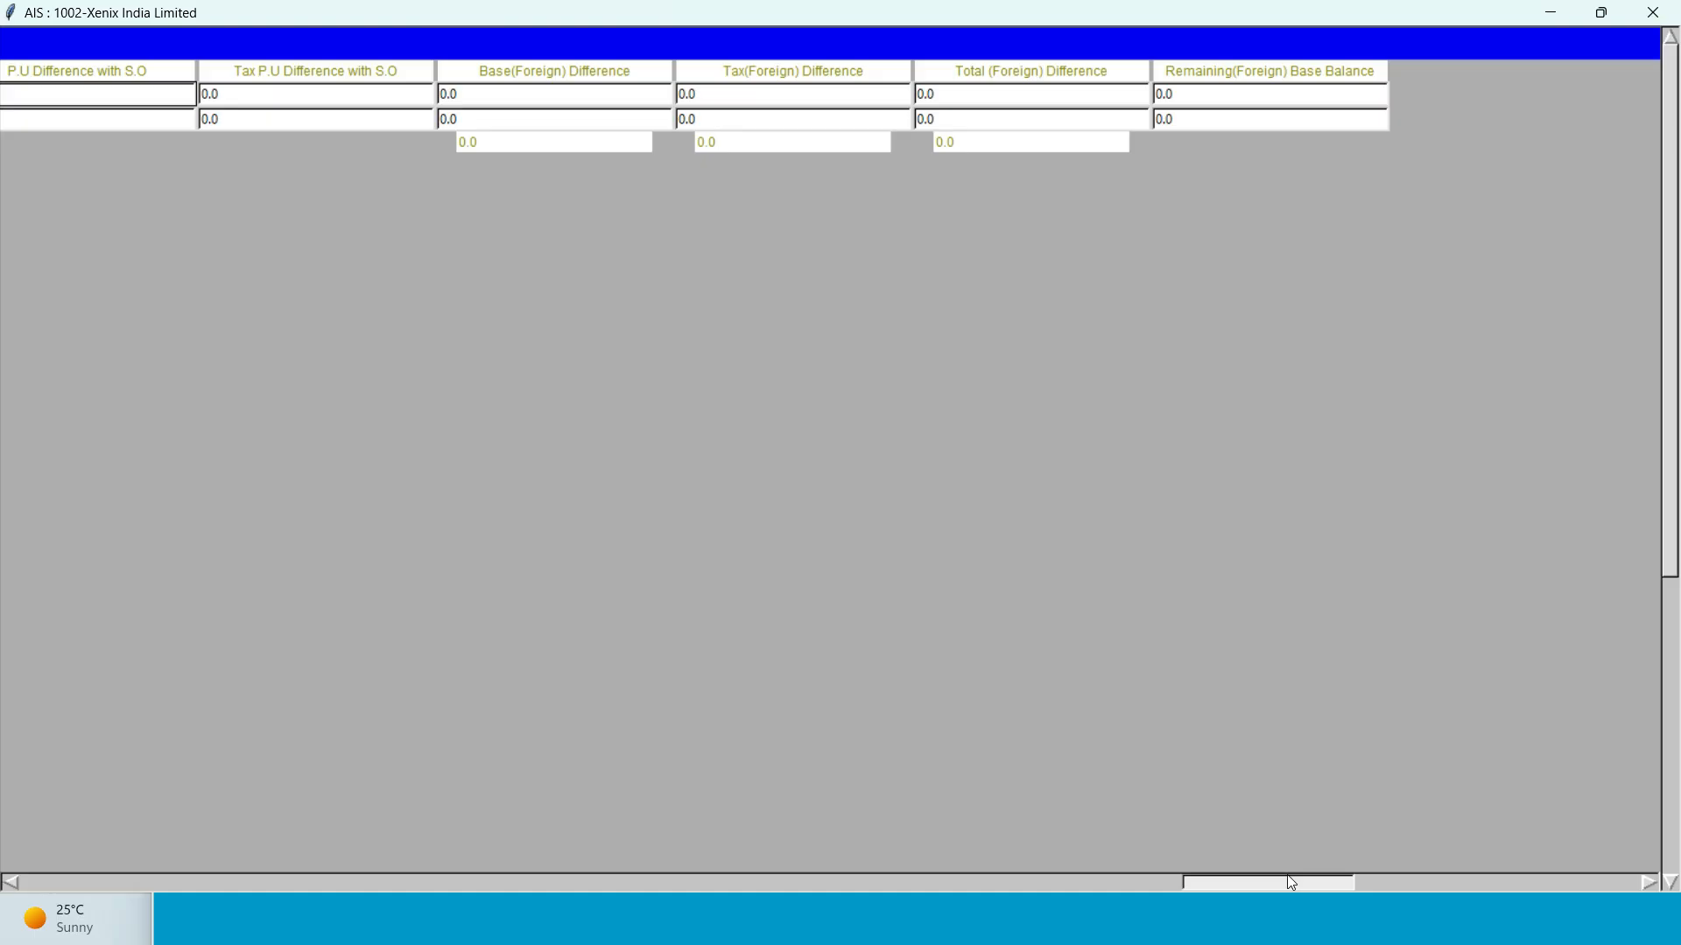
pyautogui.moveTo(1293, 884); pyautogui.dragTo(4, 912)
# Review the request's further details, the QC details of both items and the existing receipt attachments.
pyautogui.click(266, 49)
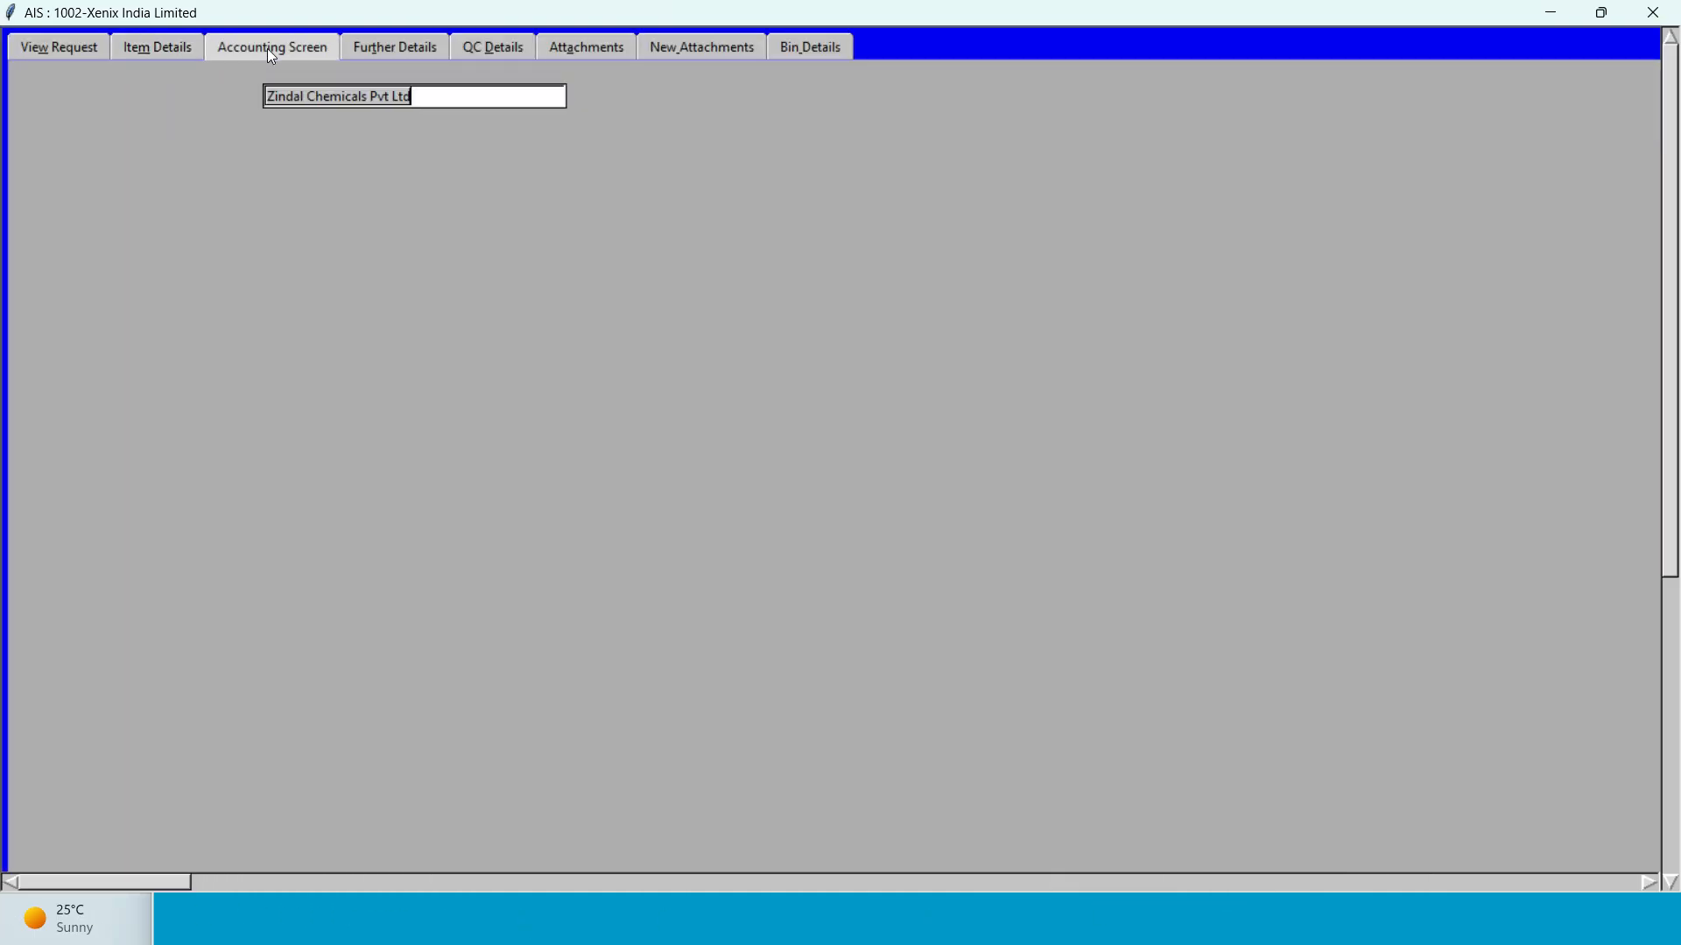
pyautogui.click(373, 47)
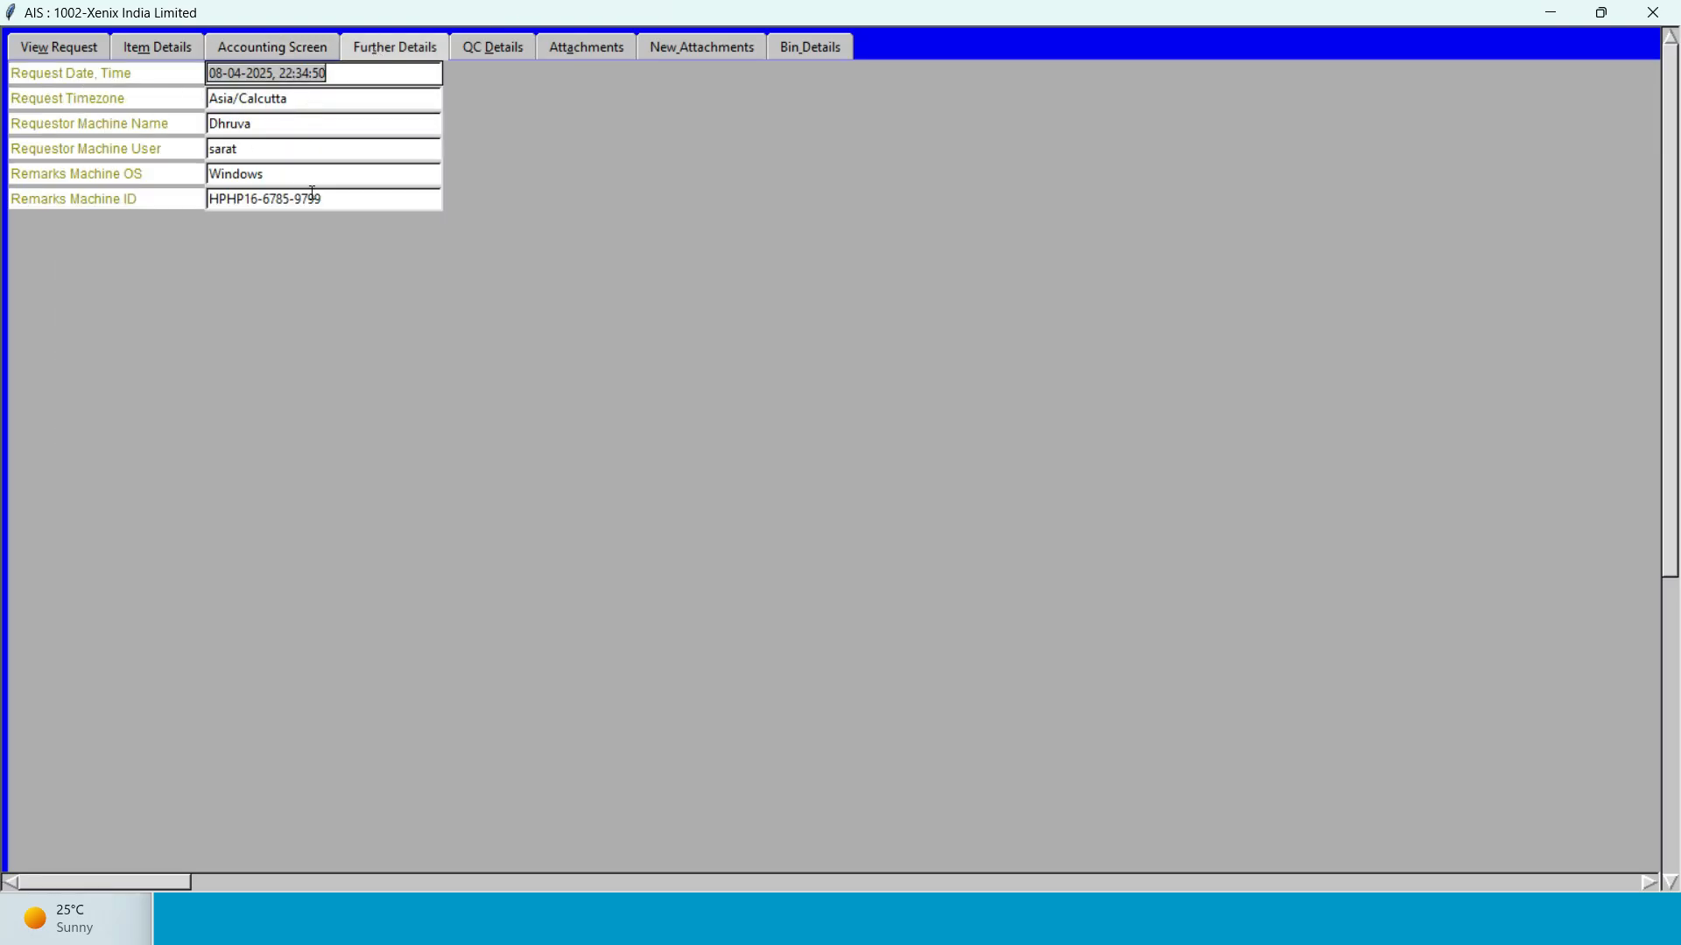
pyautogui.click(520, 58)
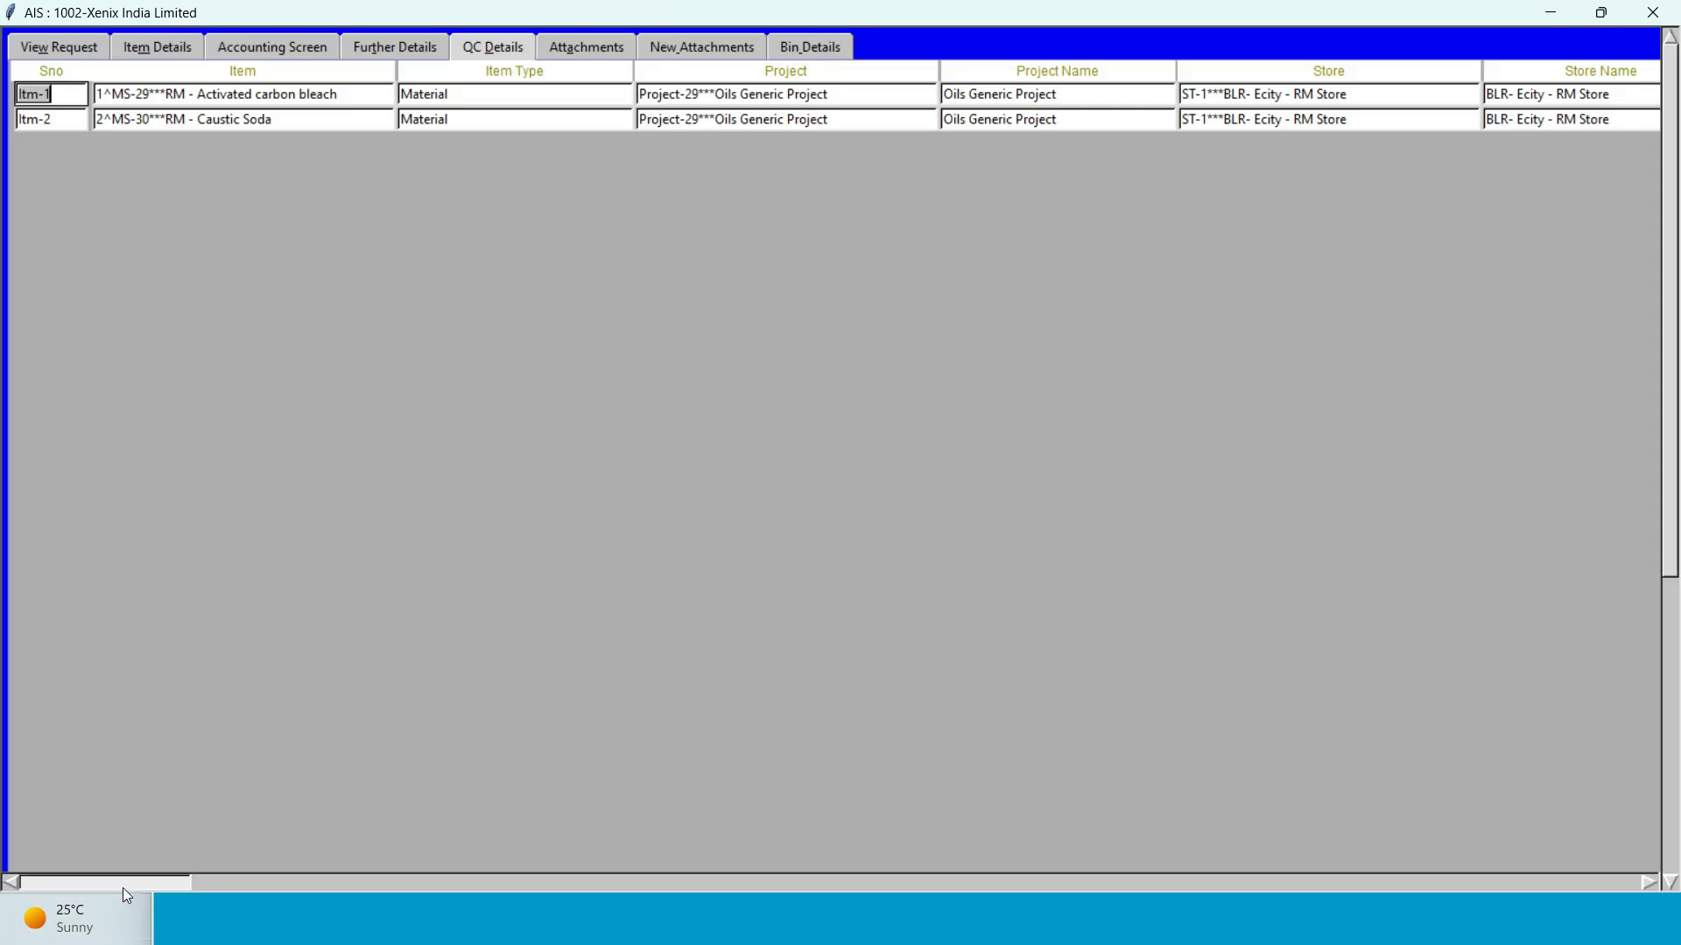
pyautogui.moveTo(123, 888); pyautogui.dragTo(228, 887)
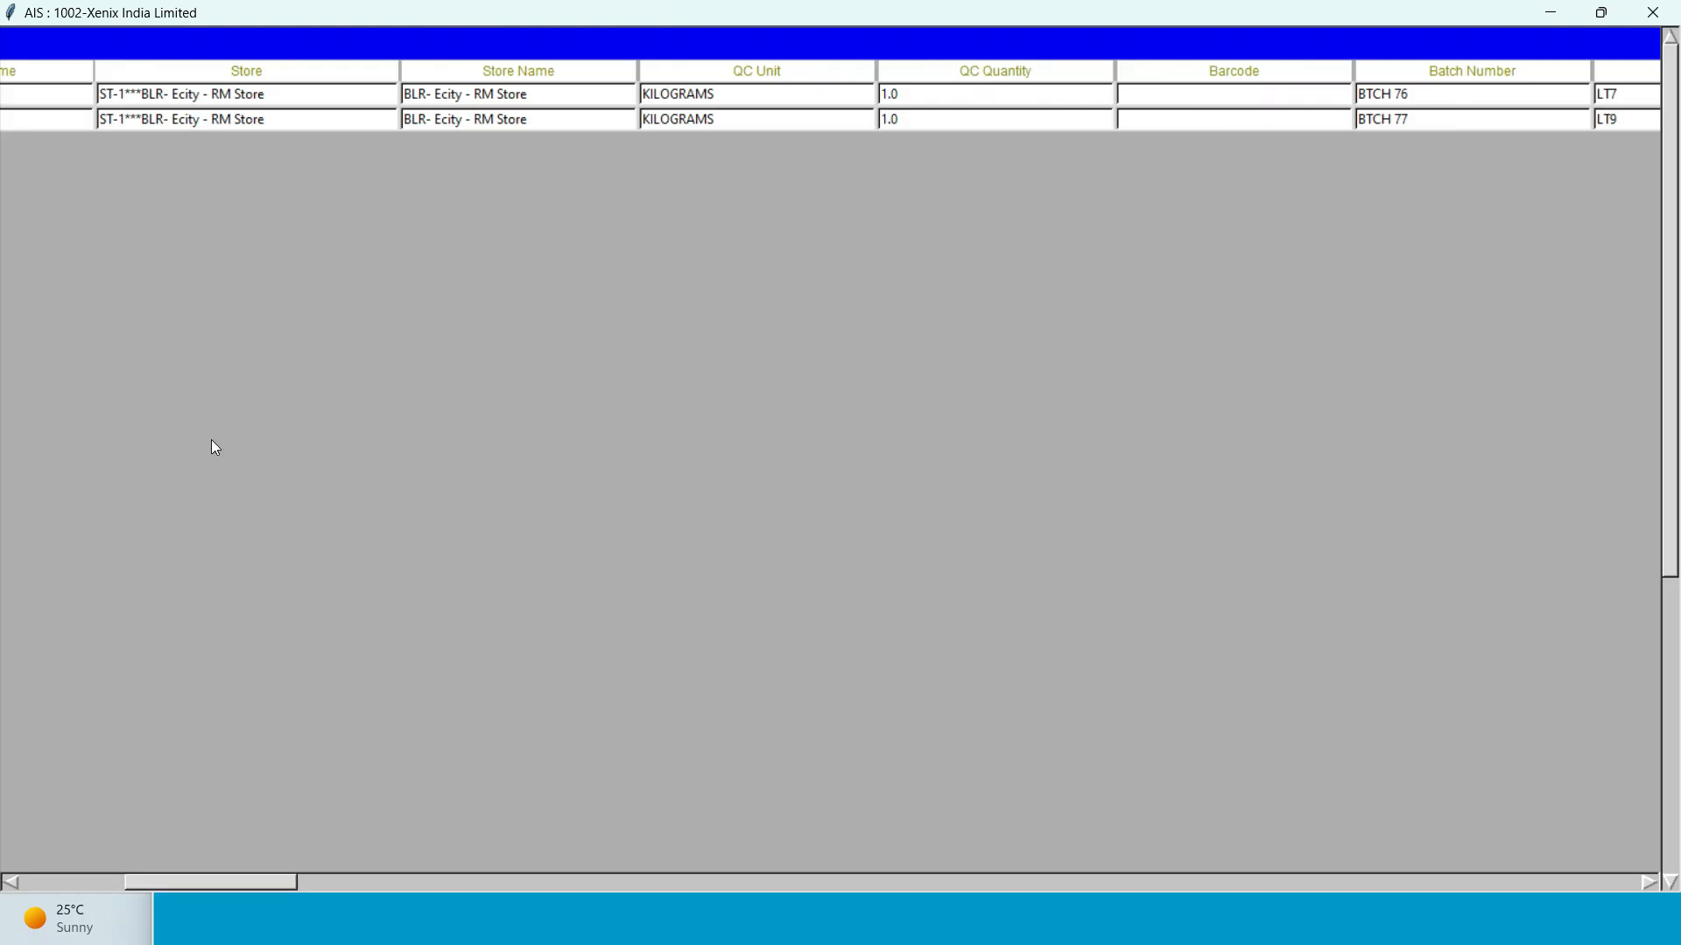
pyautogui.moveTo(234, 882); pyautogui.dragTo(369, 892)
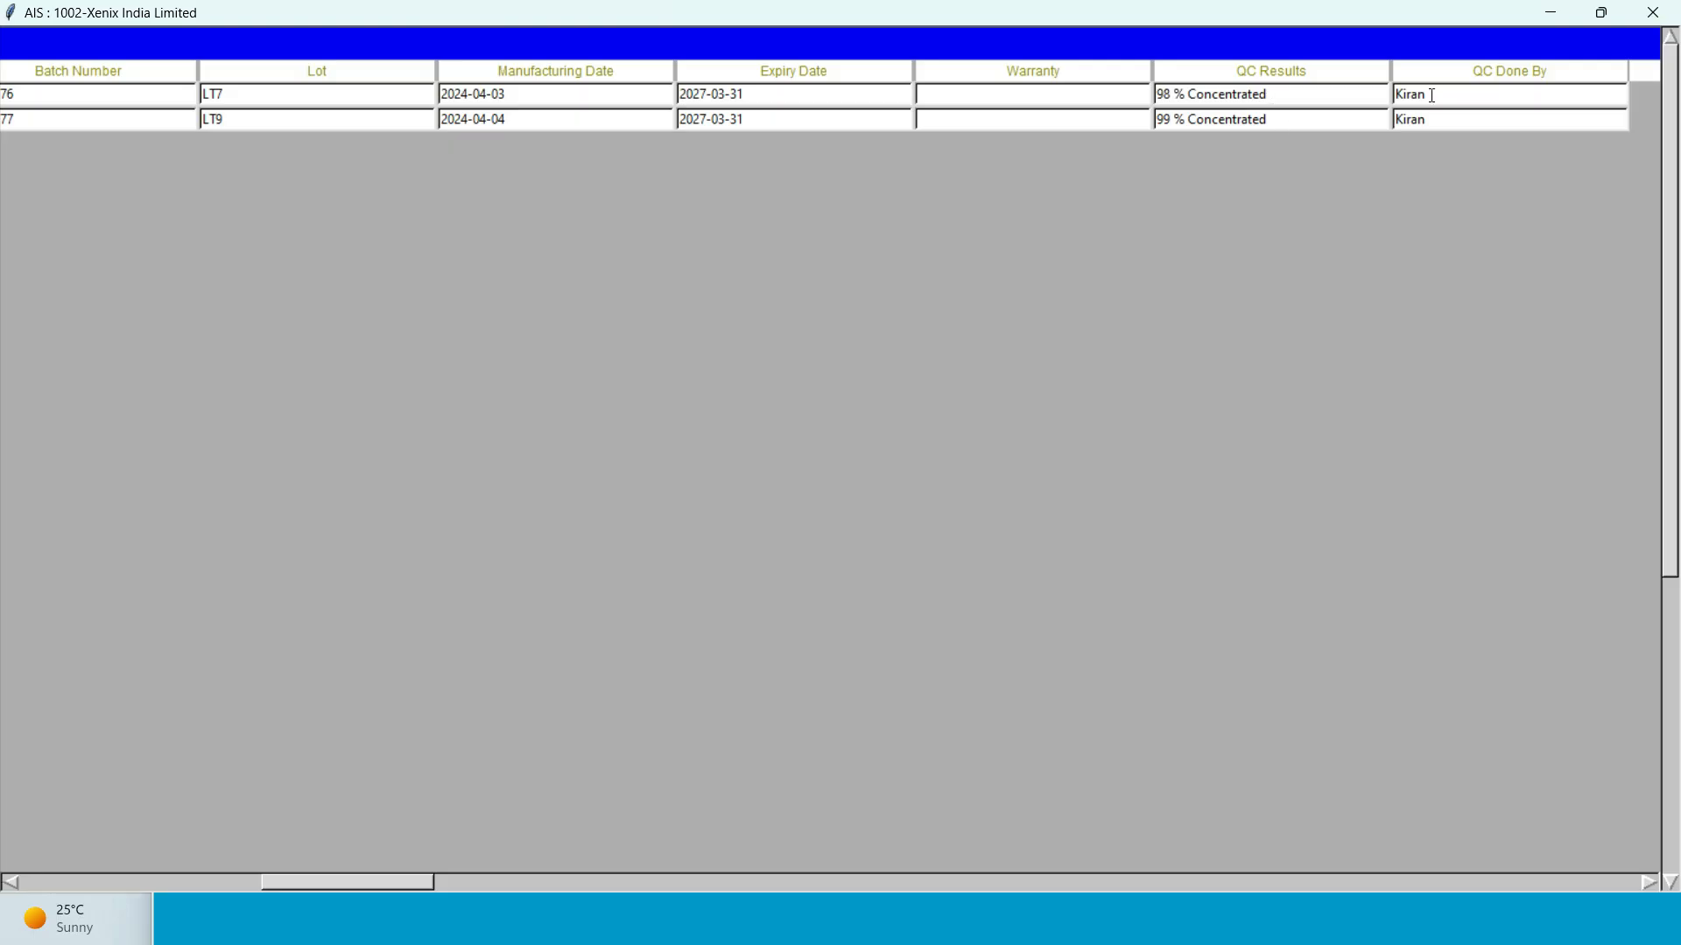
pyautogui.moveTo(435, 880); pyautogui.dragTo(81, 885)
pyautogui.click(608, 52)
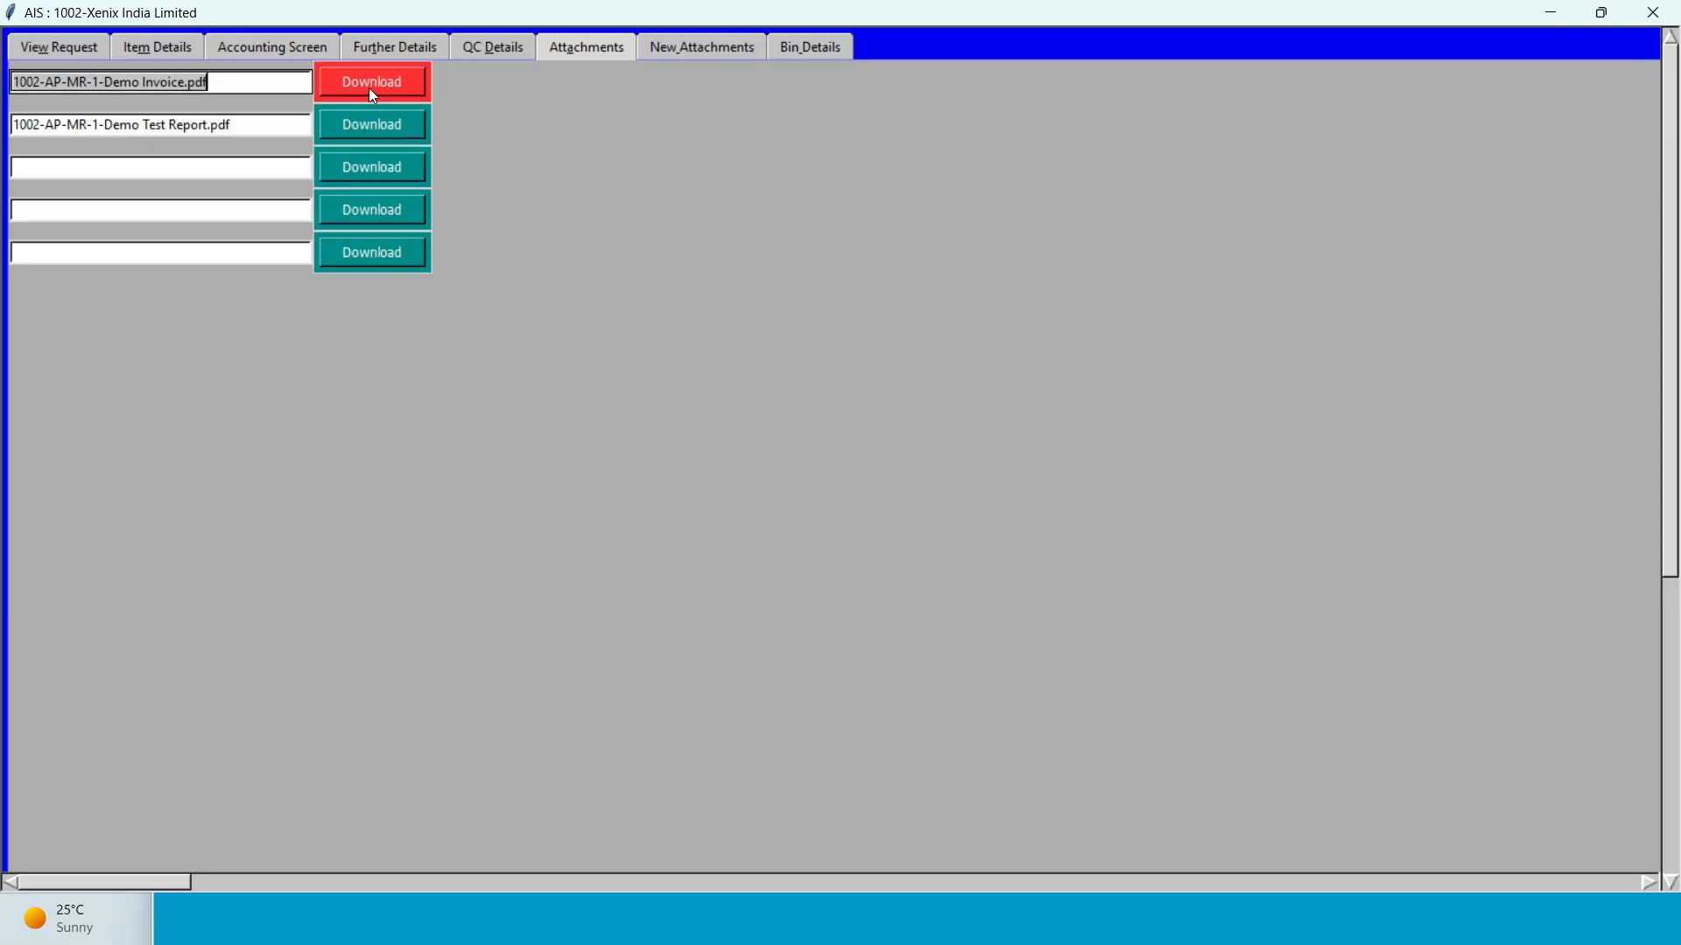
# Upload Demo Invoice.pdf as the first new attachment of the invoice.
pyautogui.click(706, 44)
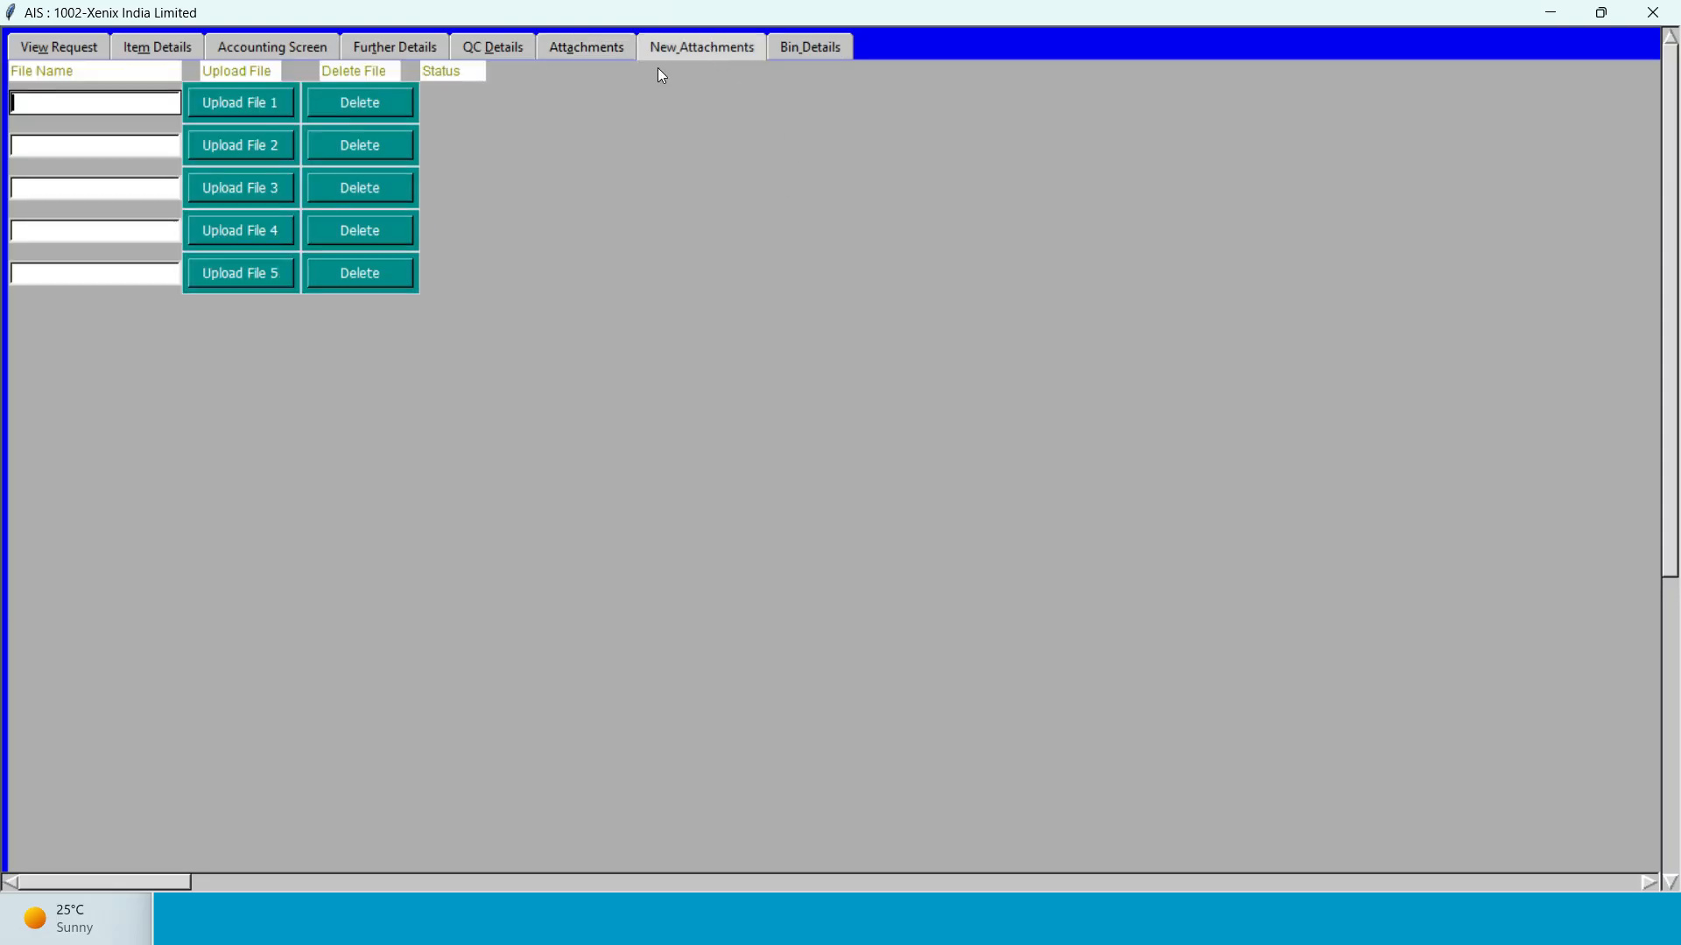
pyautogui.click(252, 103)
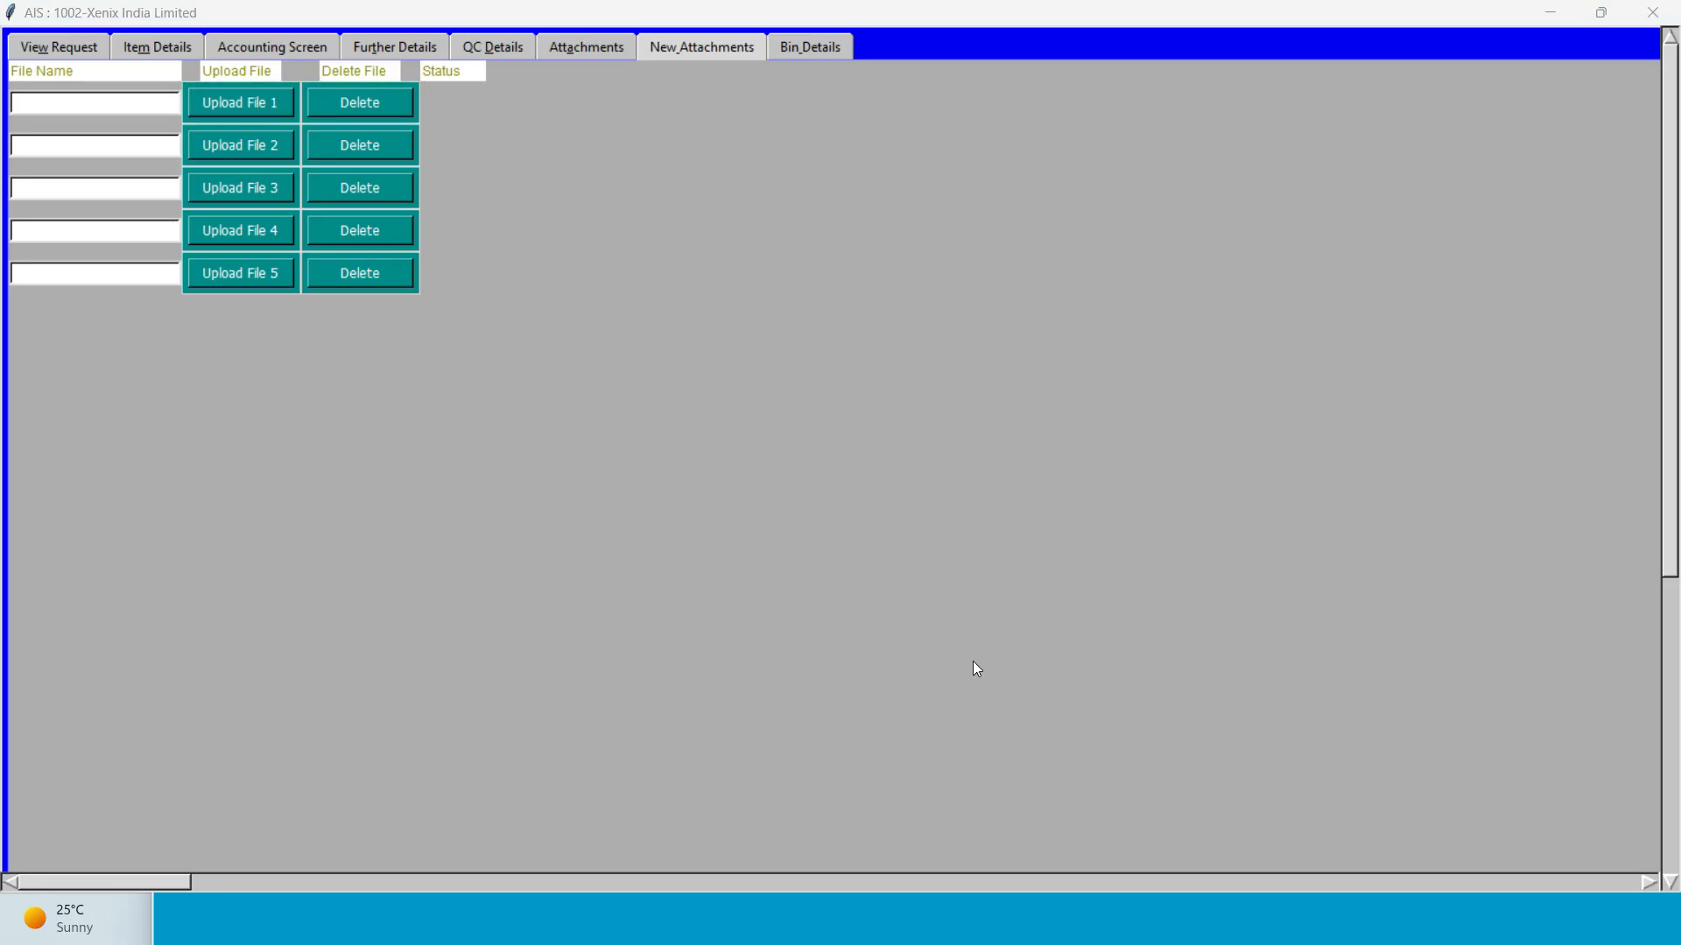
pyautogui.write('dem')
pyautogui.press('Down')
pyautogui.press('Down')
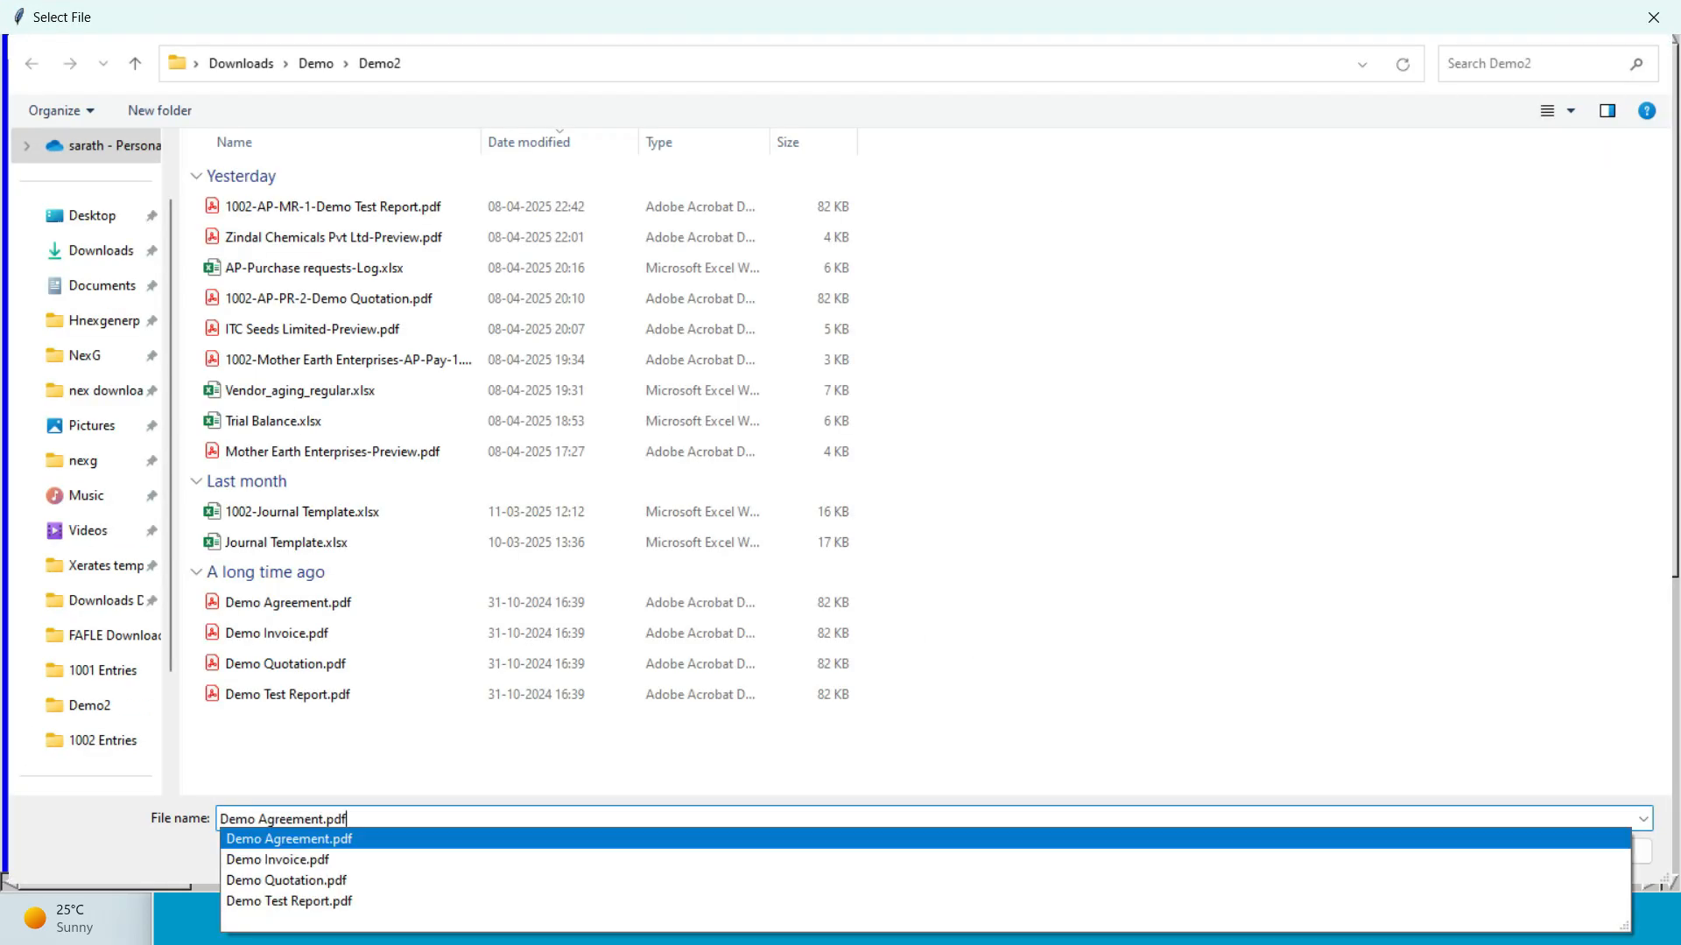
pyautogui.press('Return')
pyautogui.press('Return')
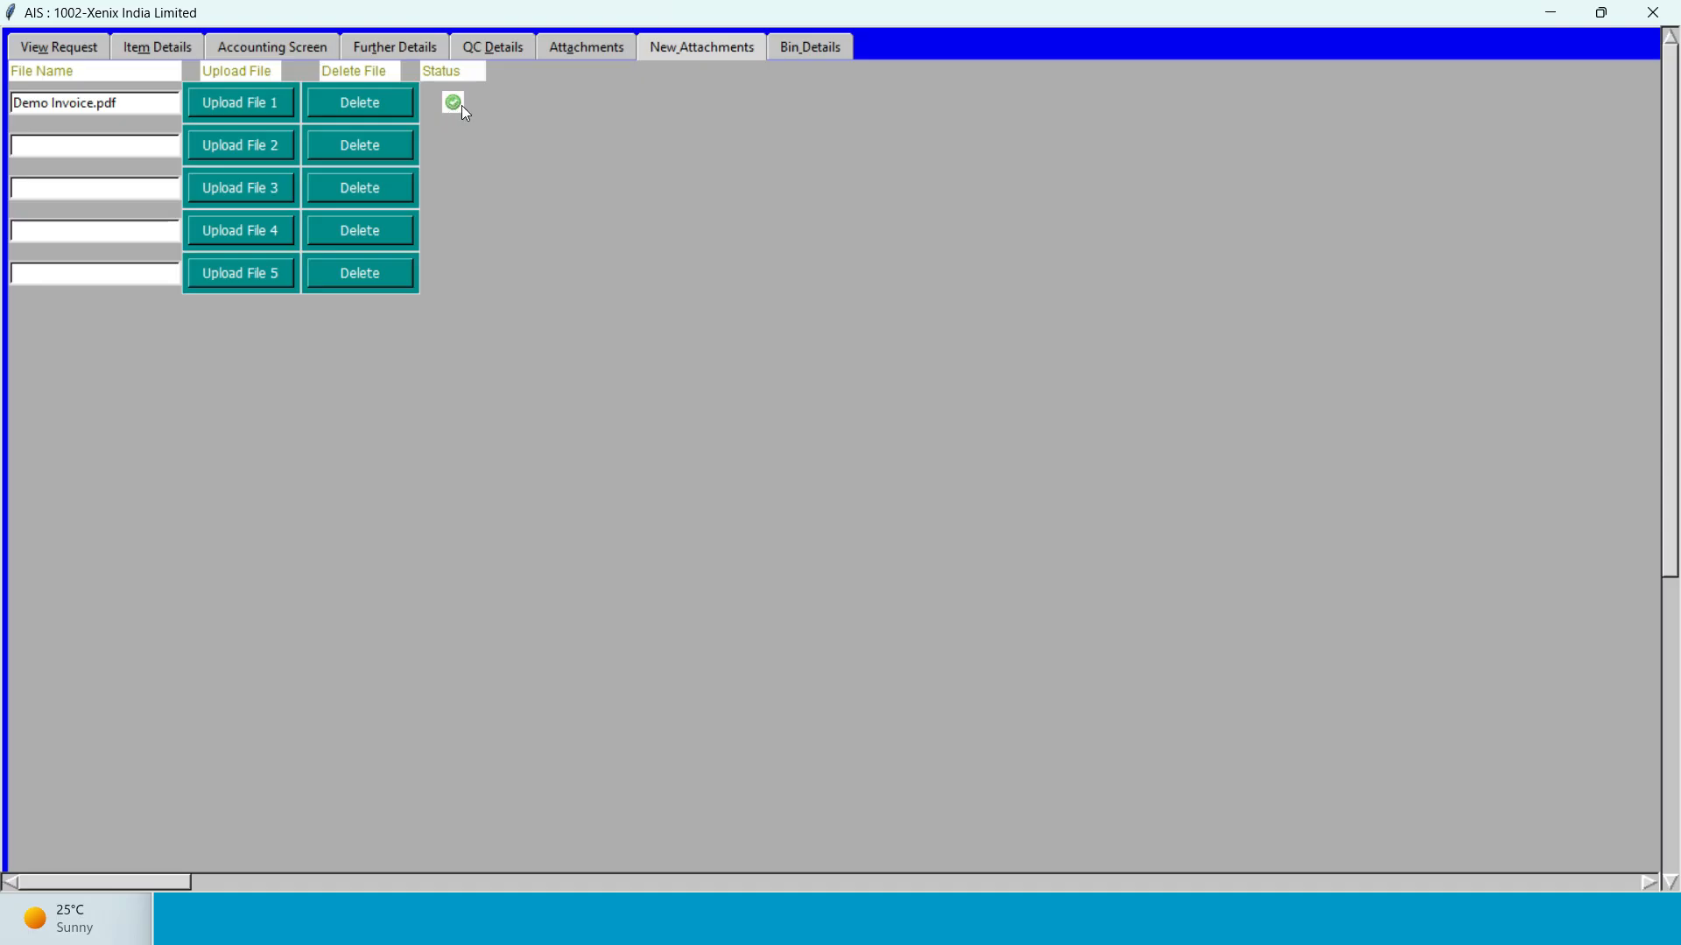
# Check the bin details of both items, including rack and place, and revisit the receipt's request and item details.
pyautogui.click(790, 56)
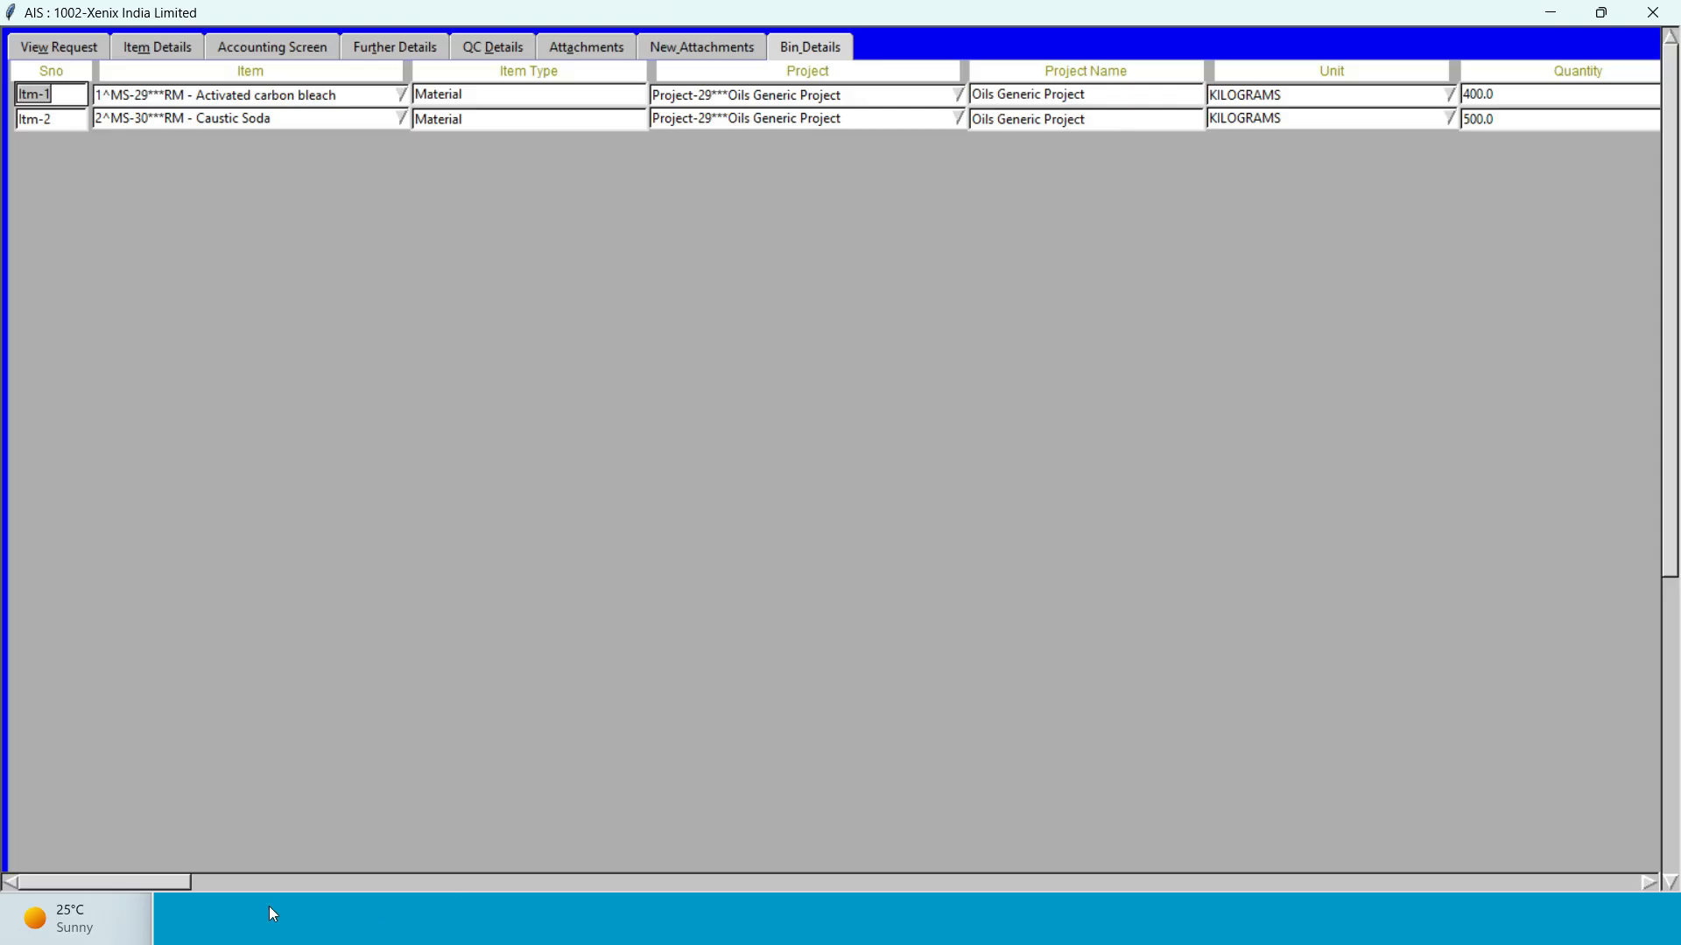
pyautogui.moveTo(140, 886); pyautogui.dragTo(650, 895)
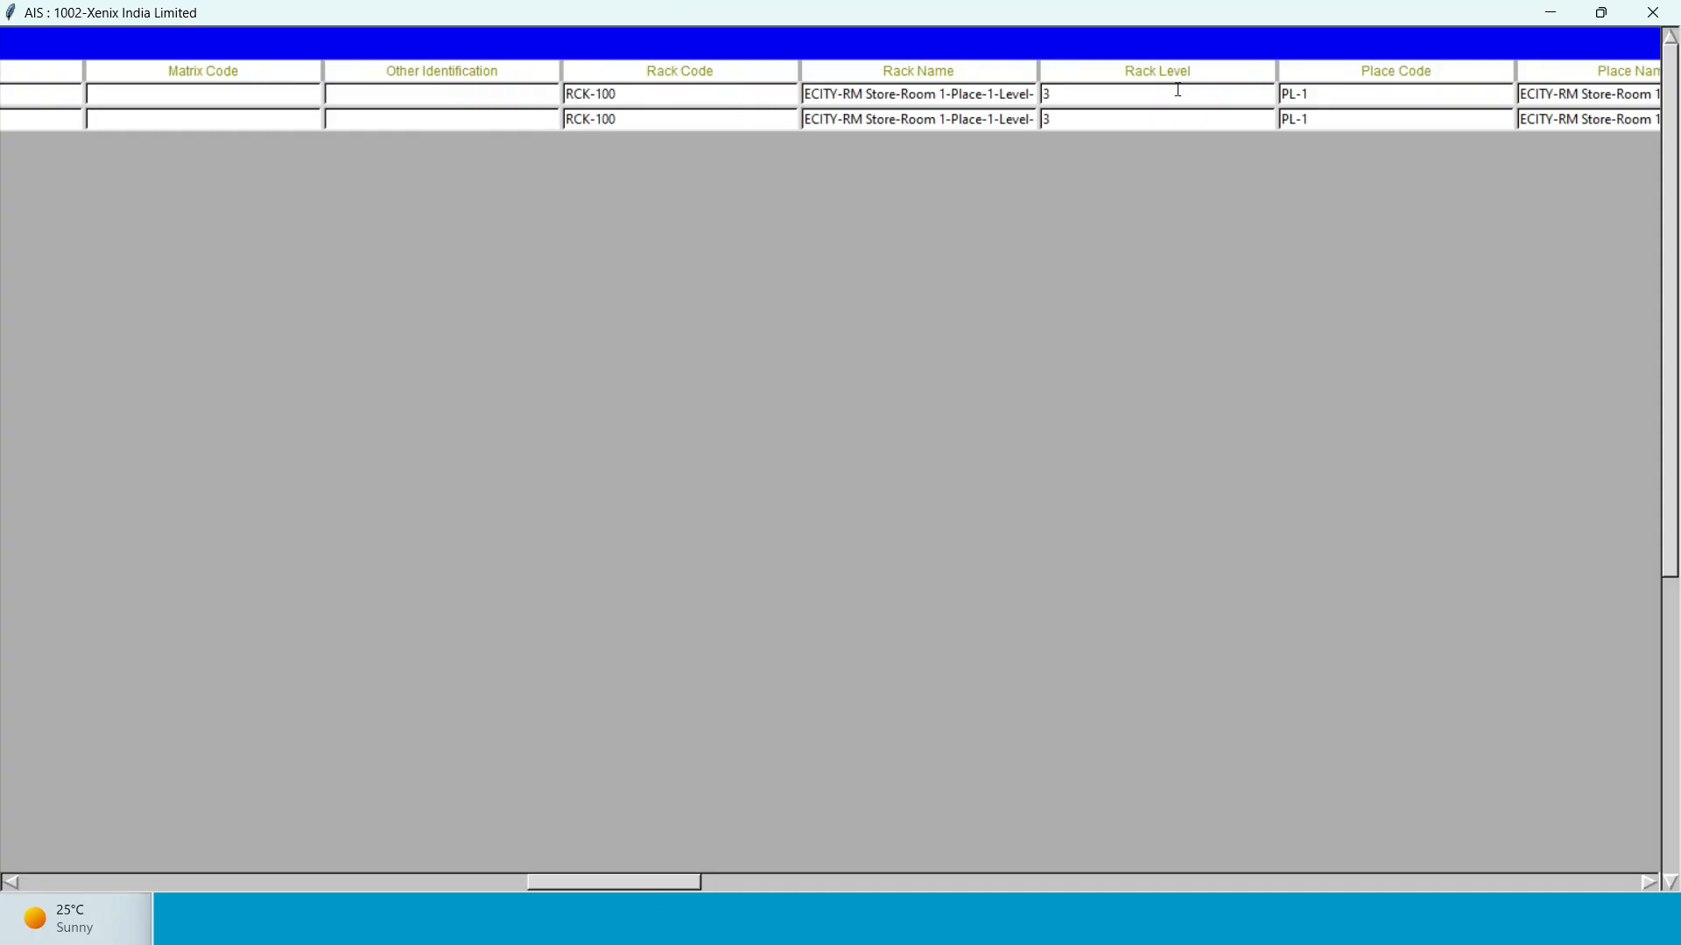
pyautogui.moveTo(583, 880); pyautogui.dragTo(62, 880)
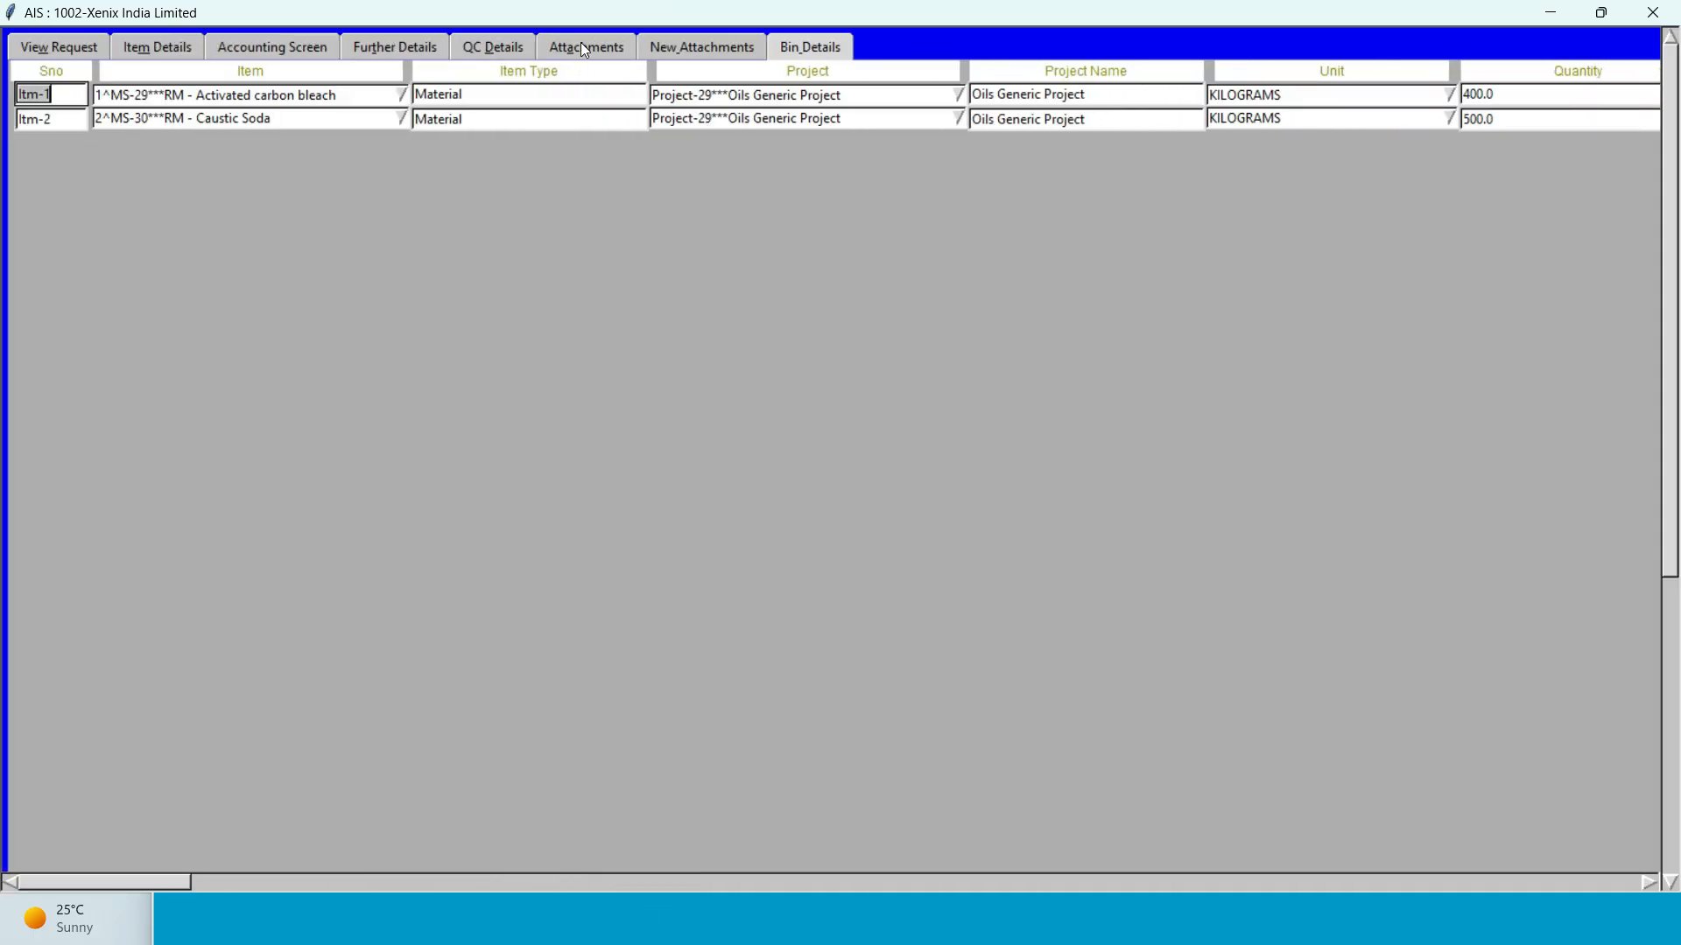
pyautogui.click(146, 54)
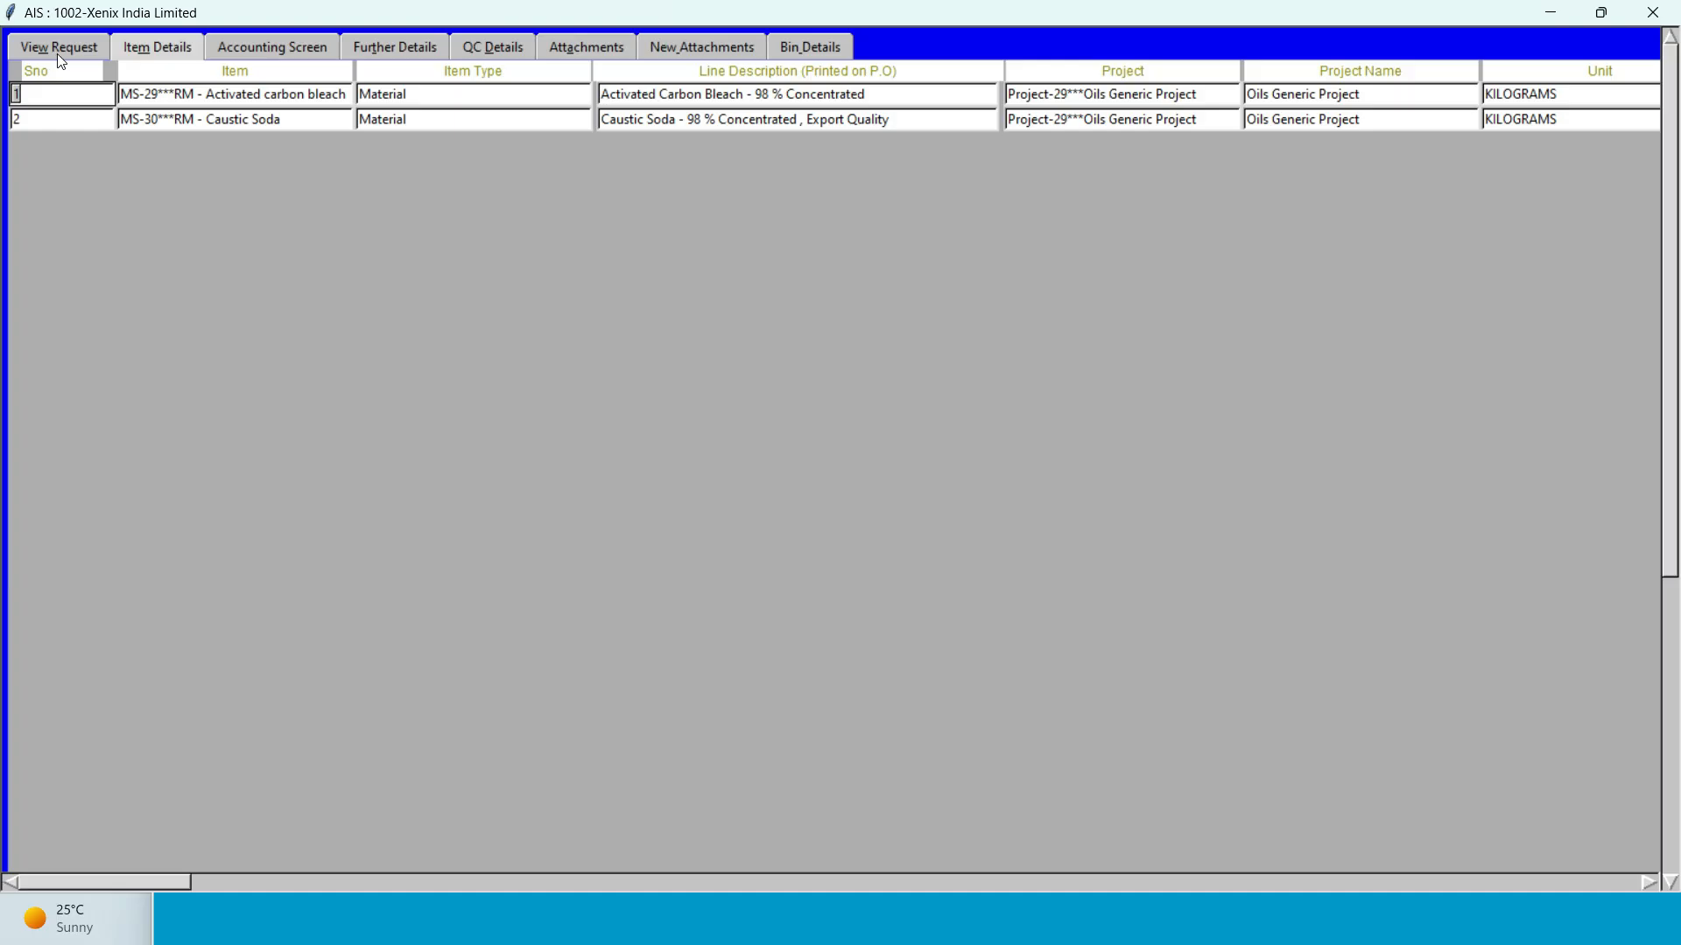
pyautogui.click(56, 55)
pyautogui.click(157, 49)
# Review the accounting entry's billing and shipping addresses, item GL codes, receipt quantities and base prices up to the purchase tax columns.
pyautogui.click(238, 50)
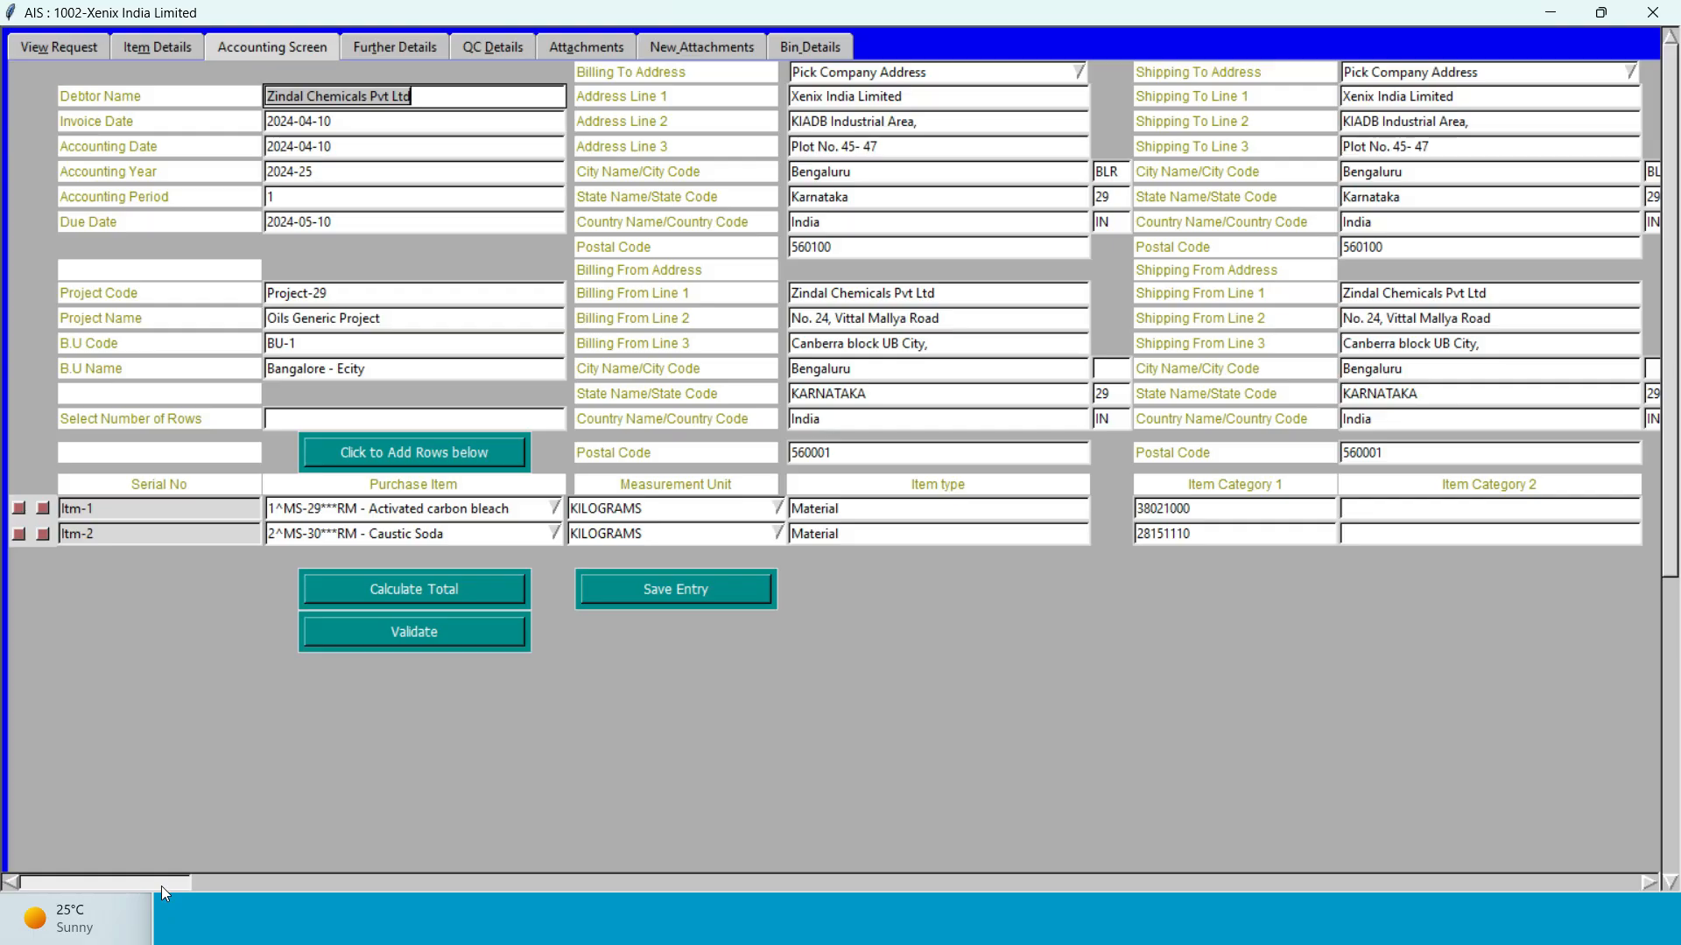
pyautogui.hscroll(3, 161, 886)
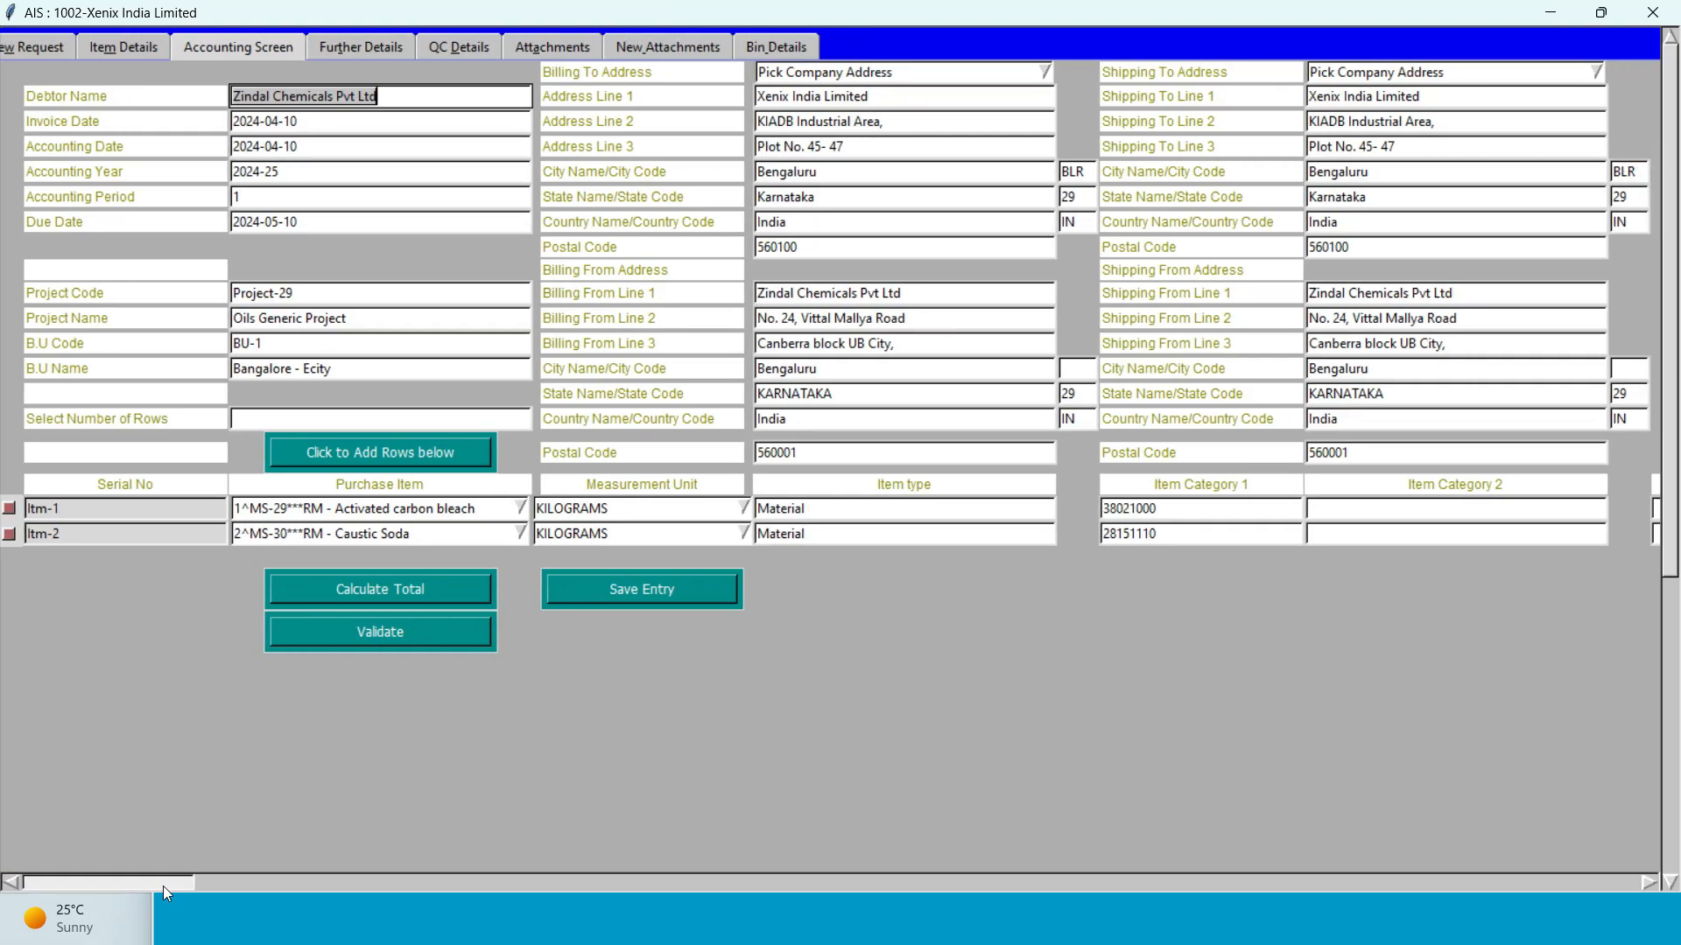
pyautogui.moveTo(163, 886); pyautogui.dragTo(86, 890)
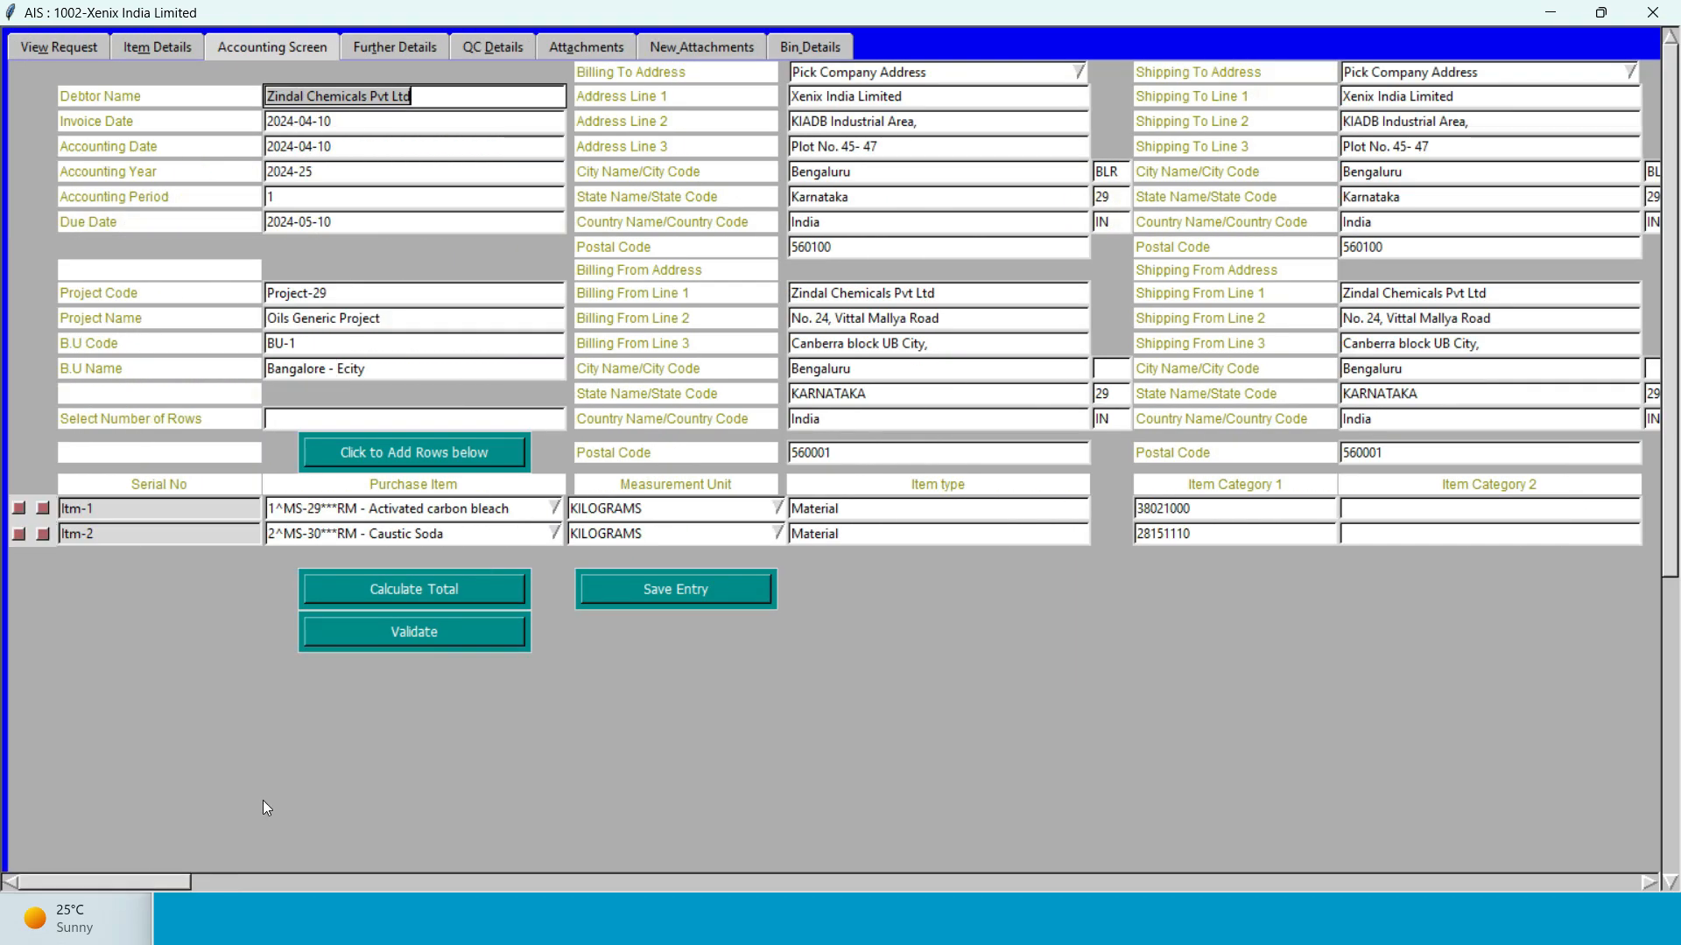
pyautogui.moveTo(157, 875); pyautogui.dragTo(254, 886)
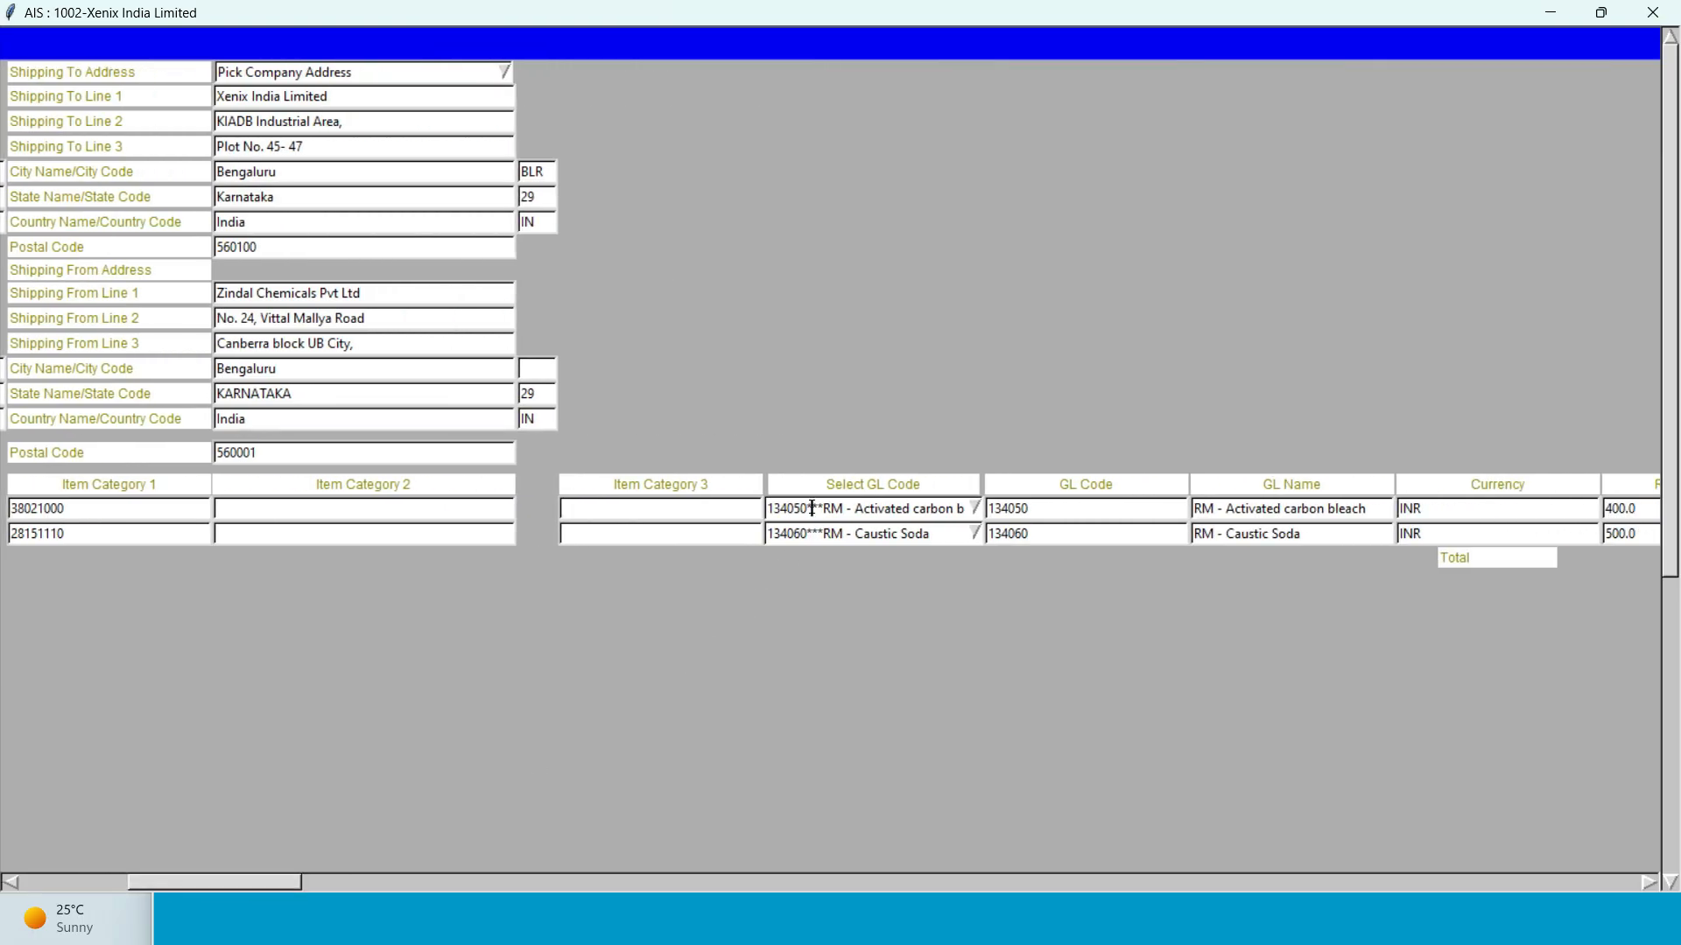
pyautogui.press('End')
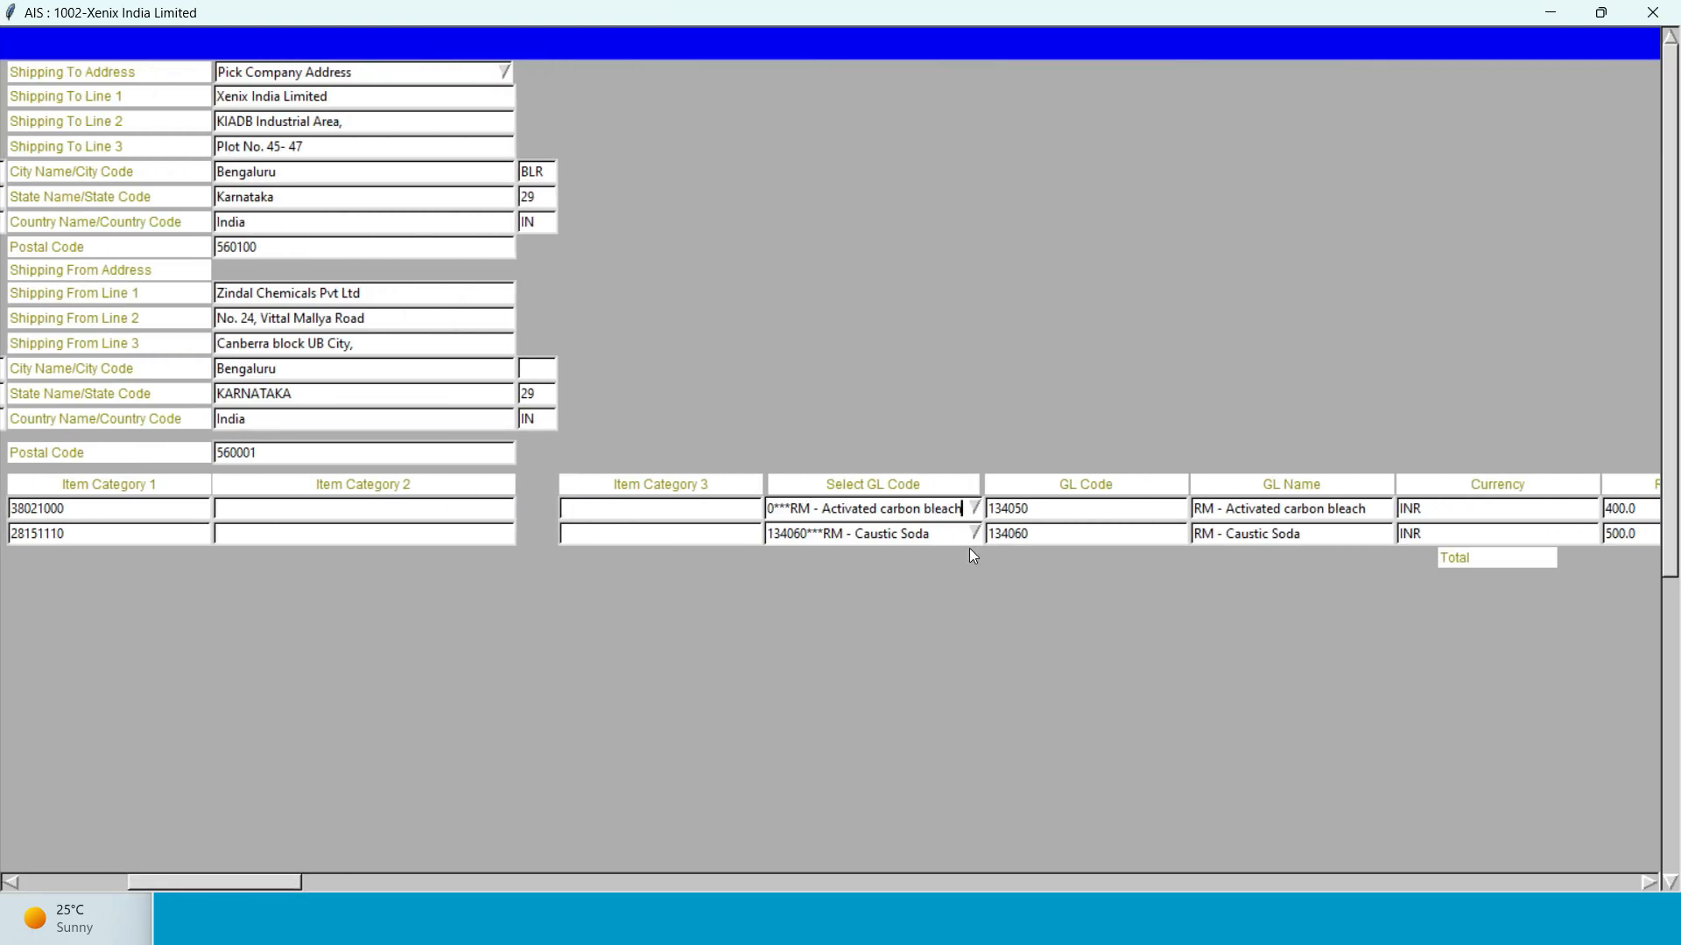
pyautogui.moveTo(239, 882); pyautogui.dragTo(309, 880)
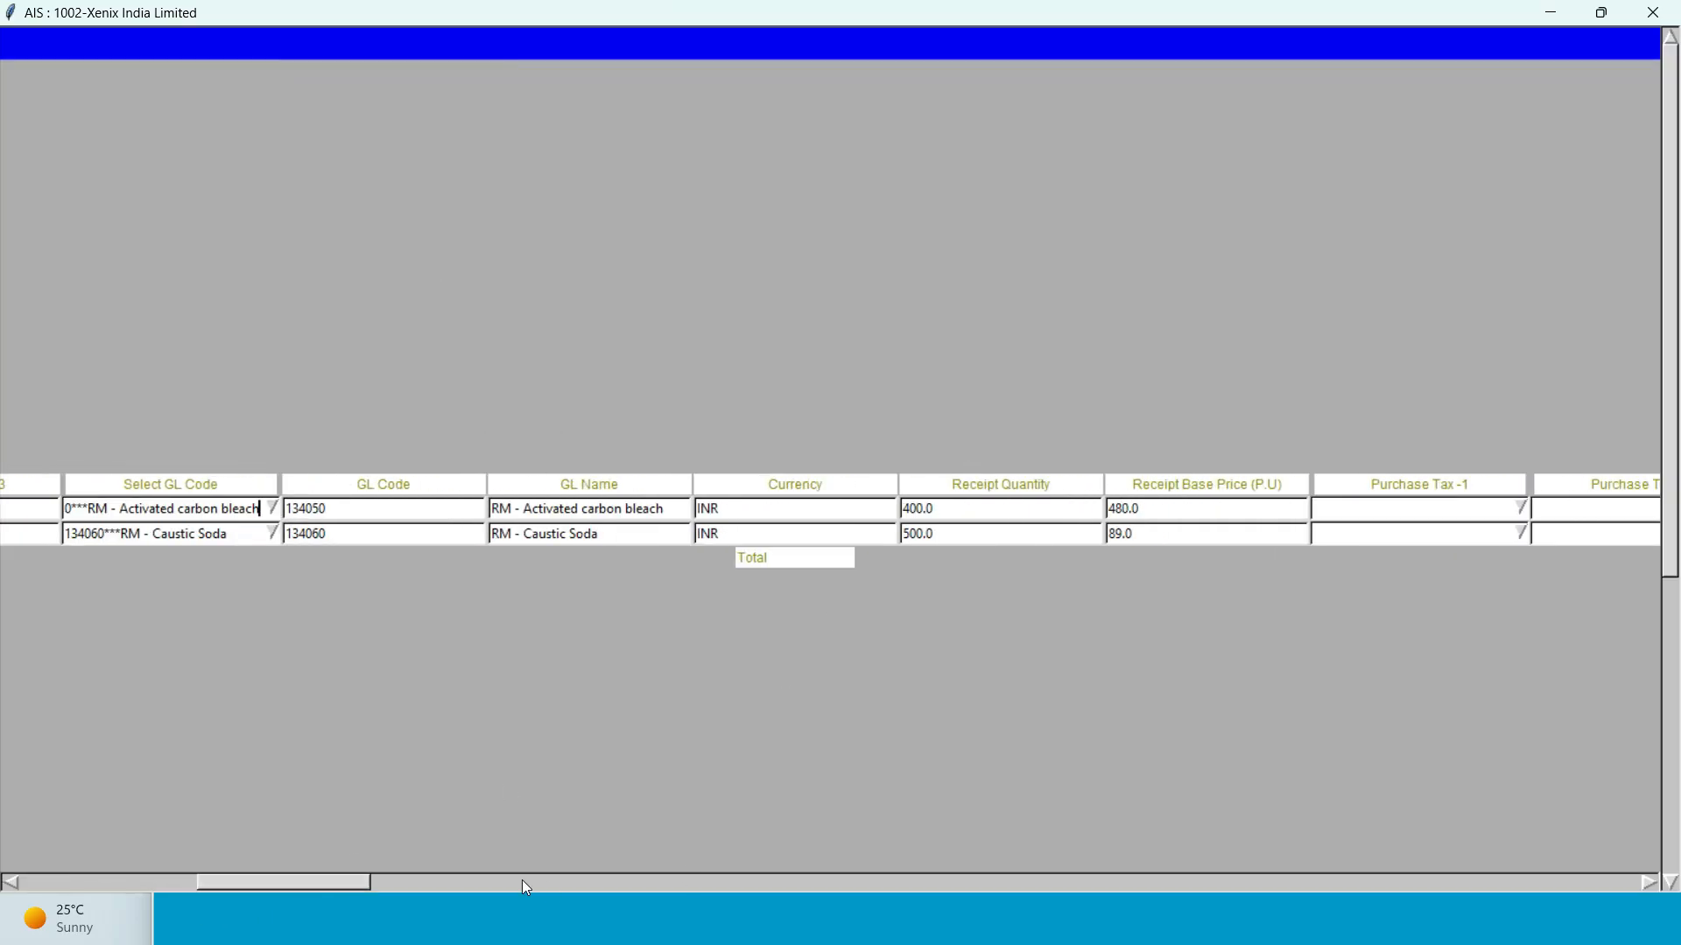
# Examine the purchase tax, foreign value, local value and withholding tax columns of both invoice items.
pyautogui.moveTo(347, 879); pyautogui.dragTo(413, 881)
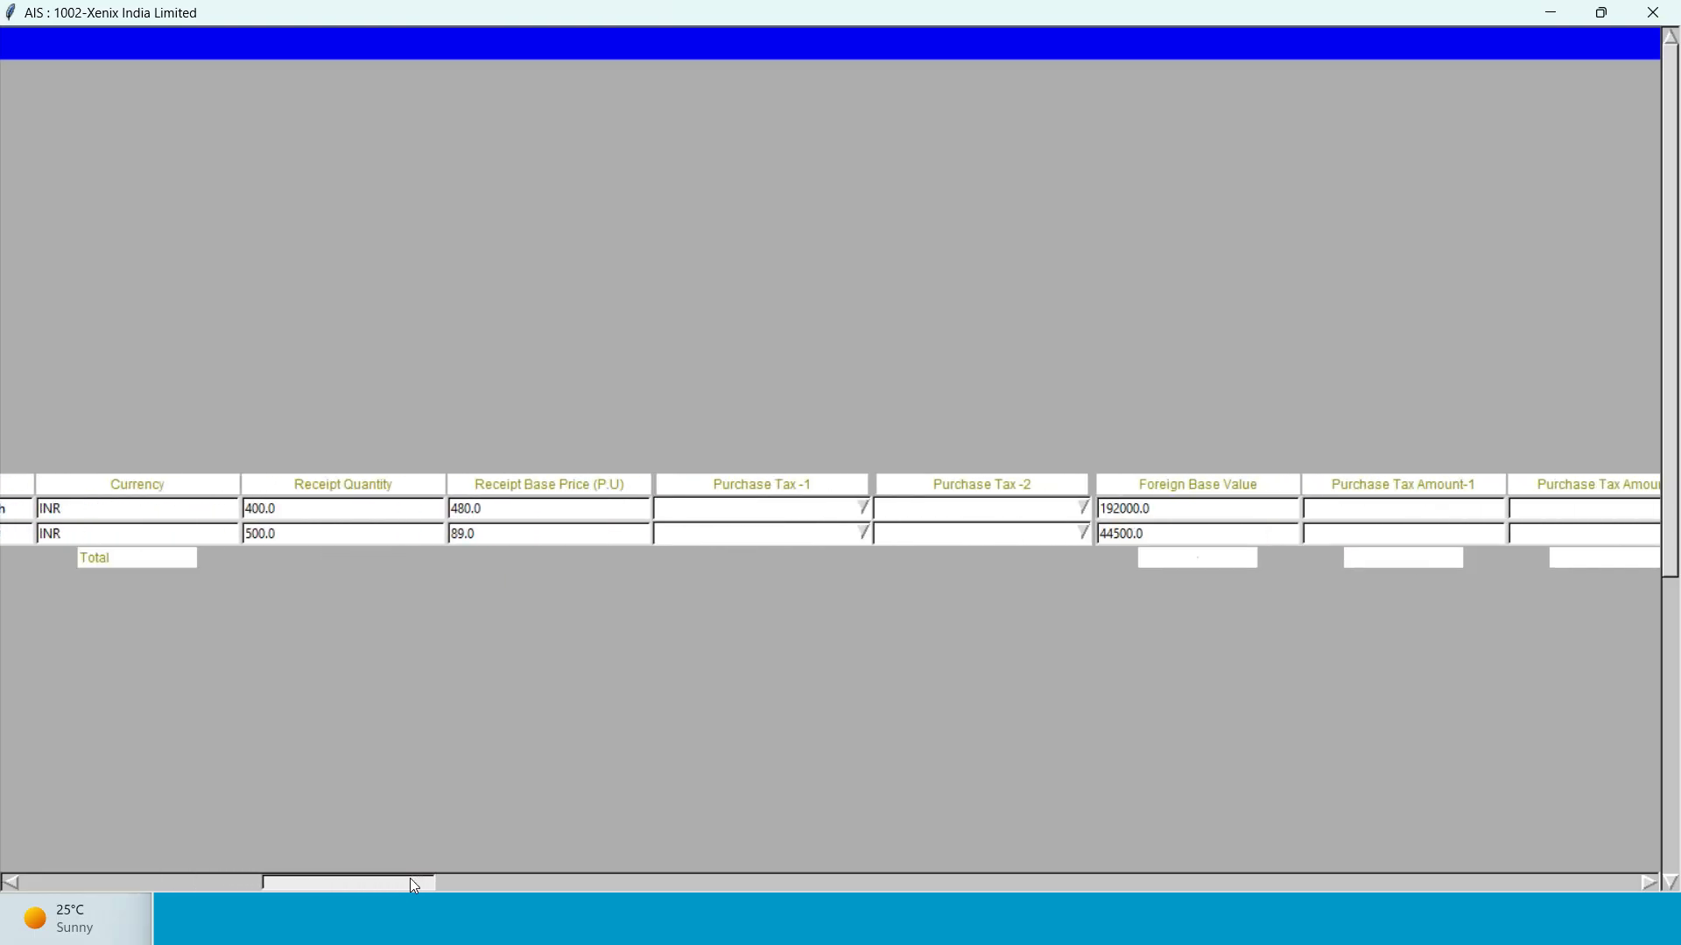
pyautogui.moveTo(412, 880); pyautogui.dragTo(411, 880)
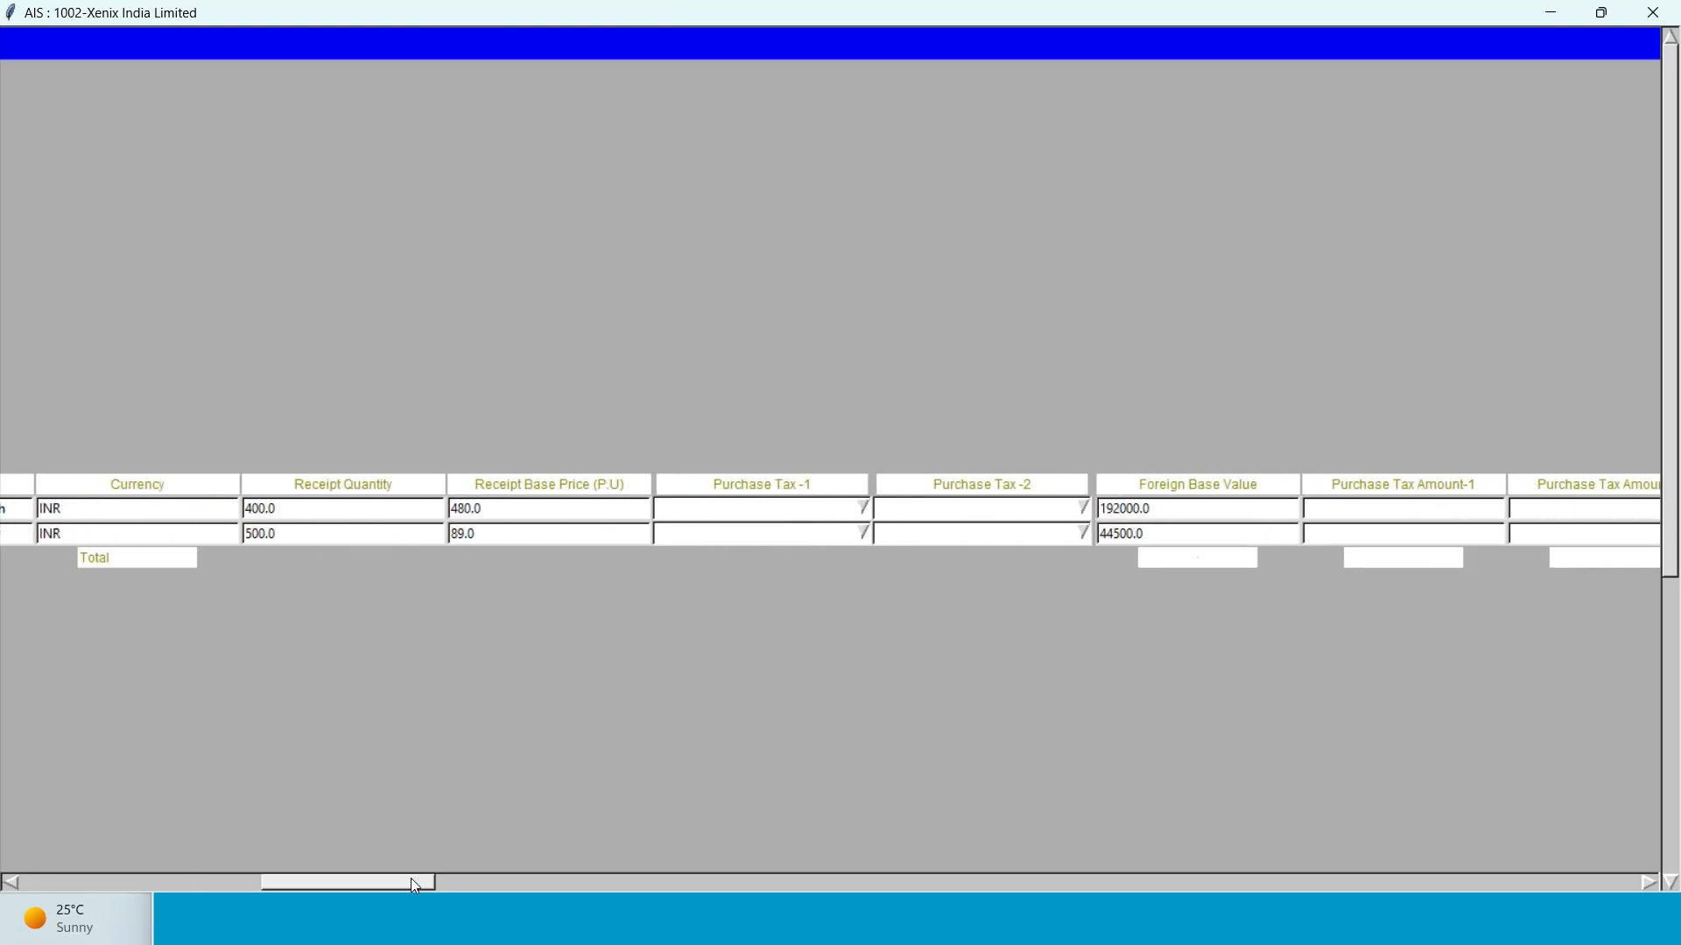
pyautogui.click(713, 508)
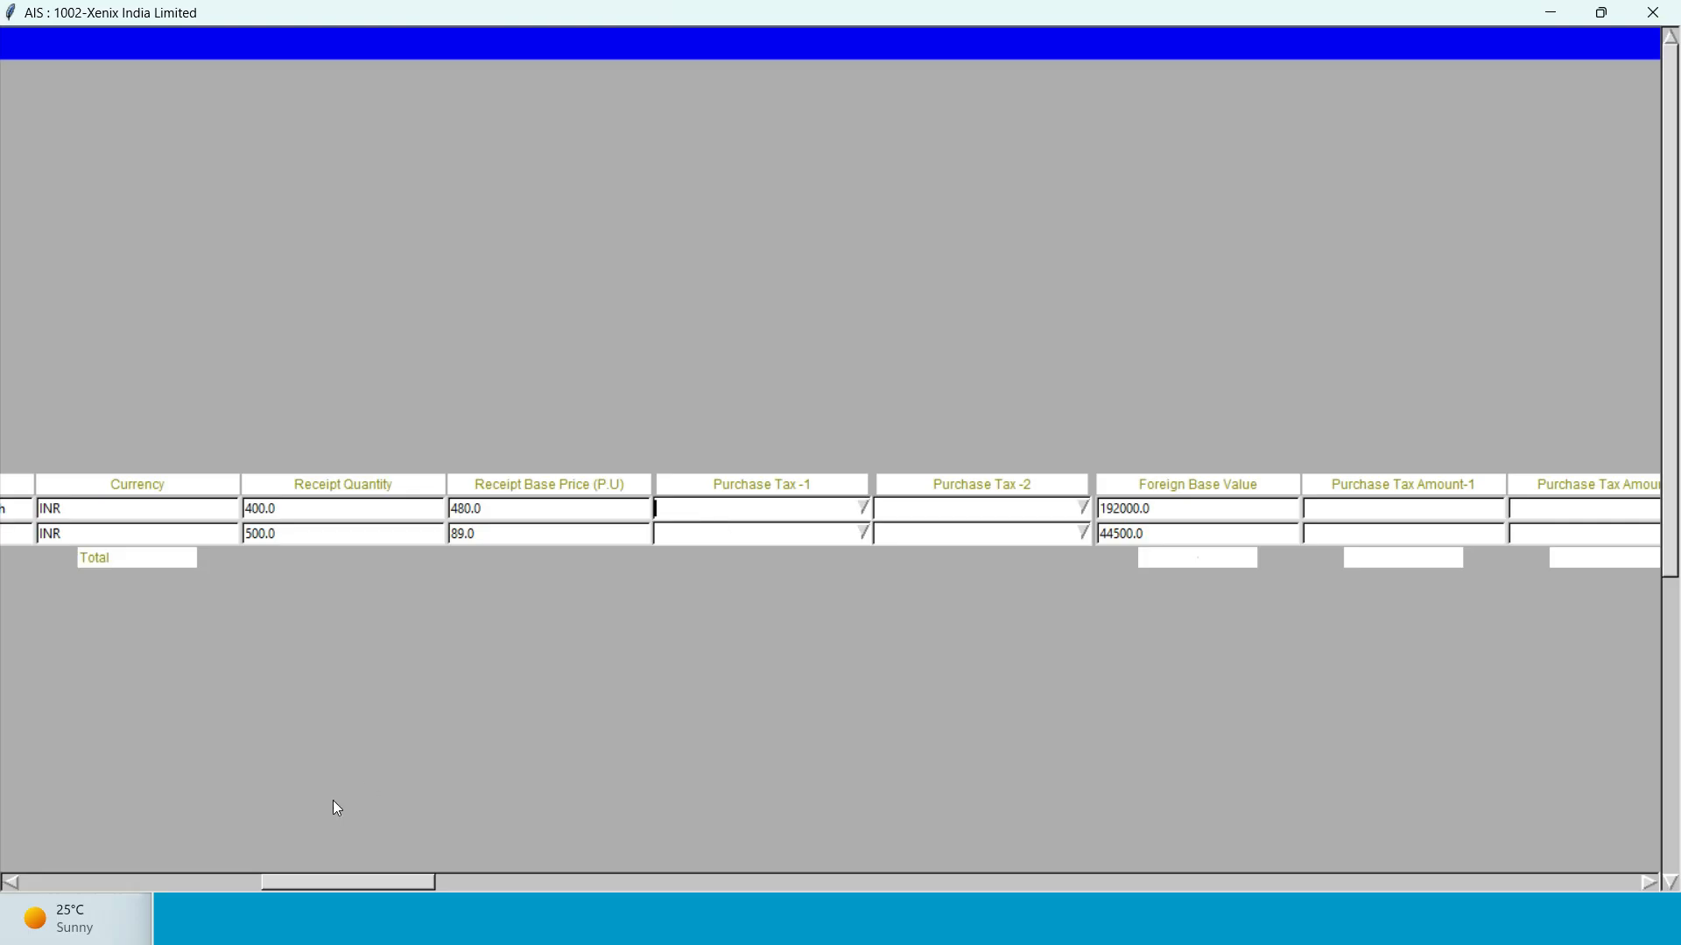
pyautogui.moveTo(330, 884); pyautogui.dragTo(330, 884)
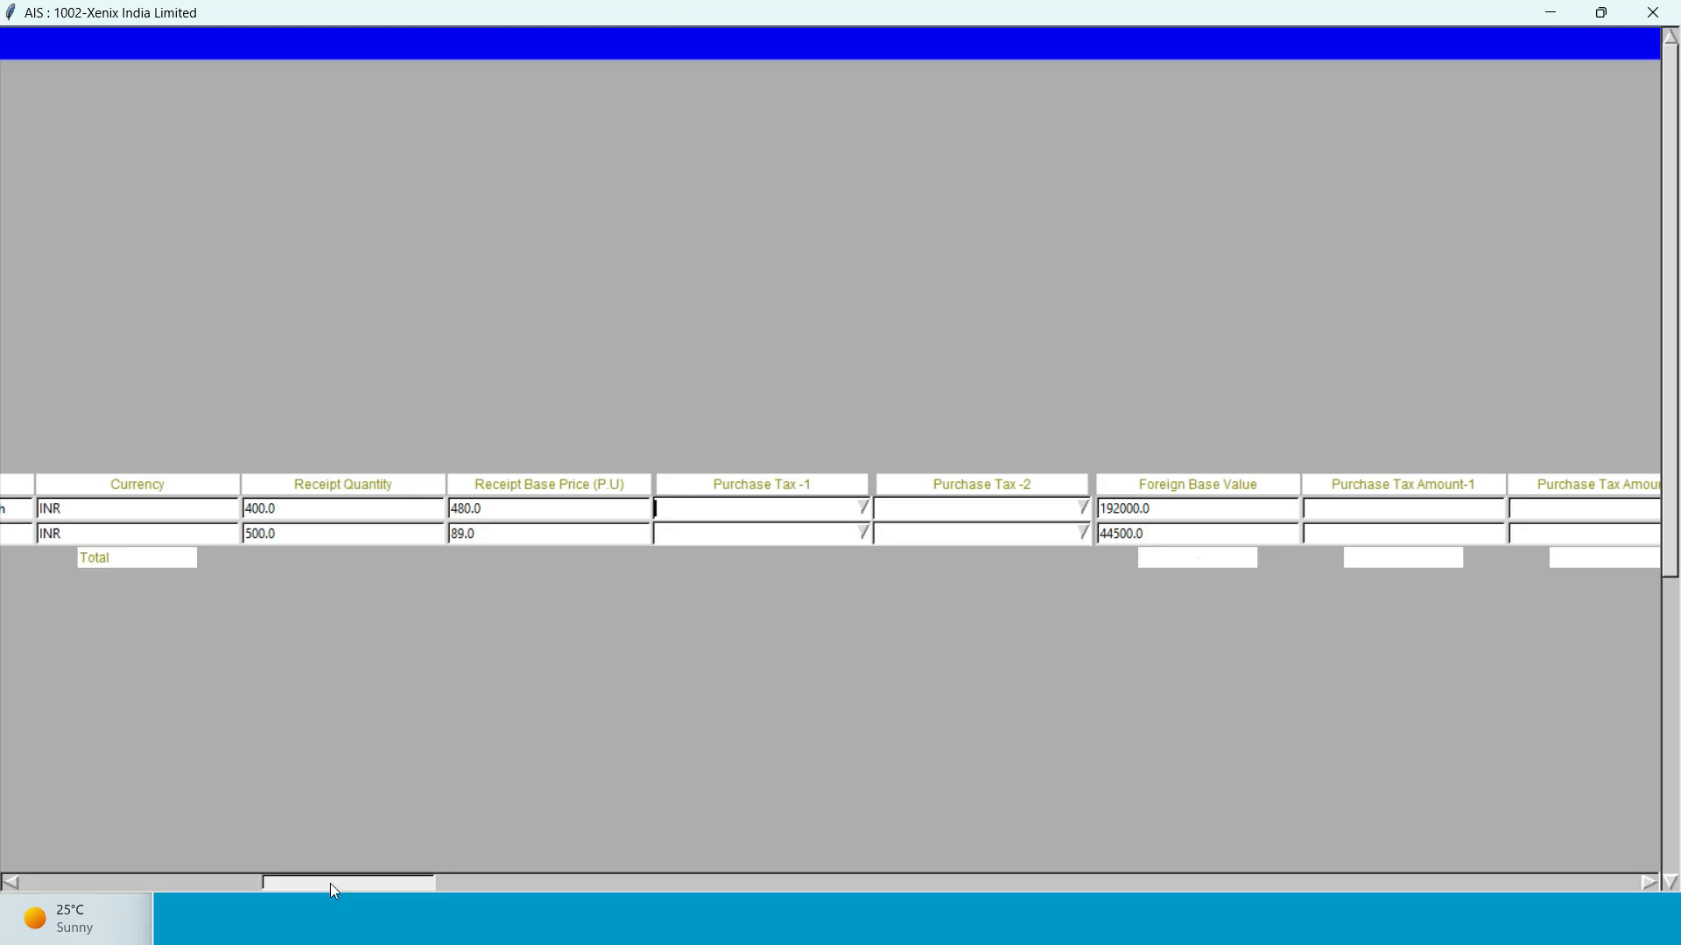
pyautogui.moveTo(329, 884); pyautogui.dragTo(368, 905)
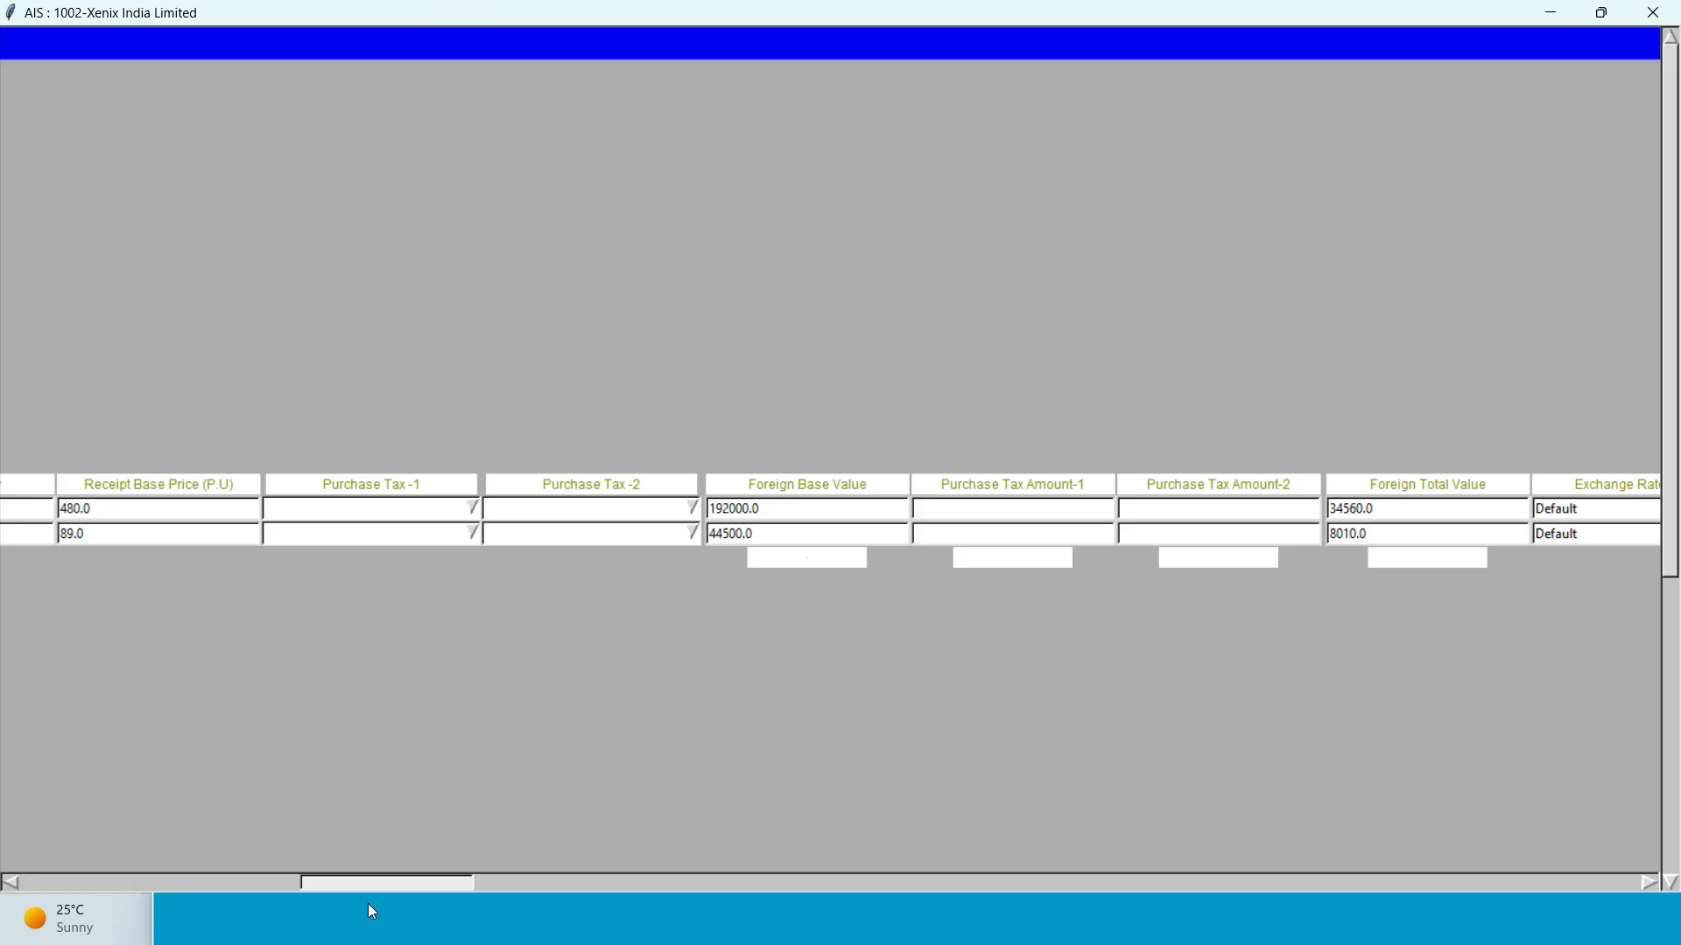
pyautogui.click(371, 530)
pyautogui.press('Down')
pyautogui.click(348, 521)
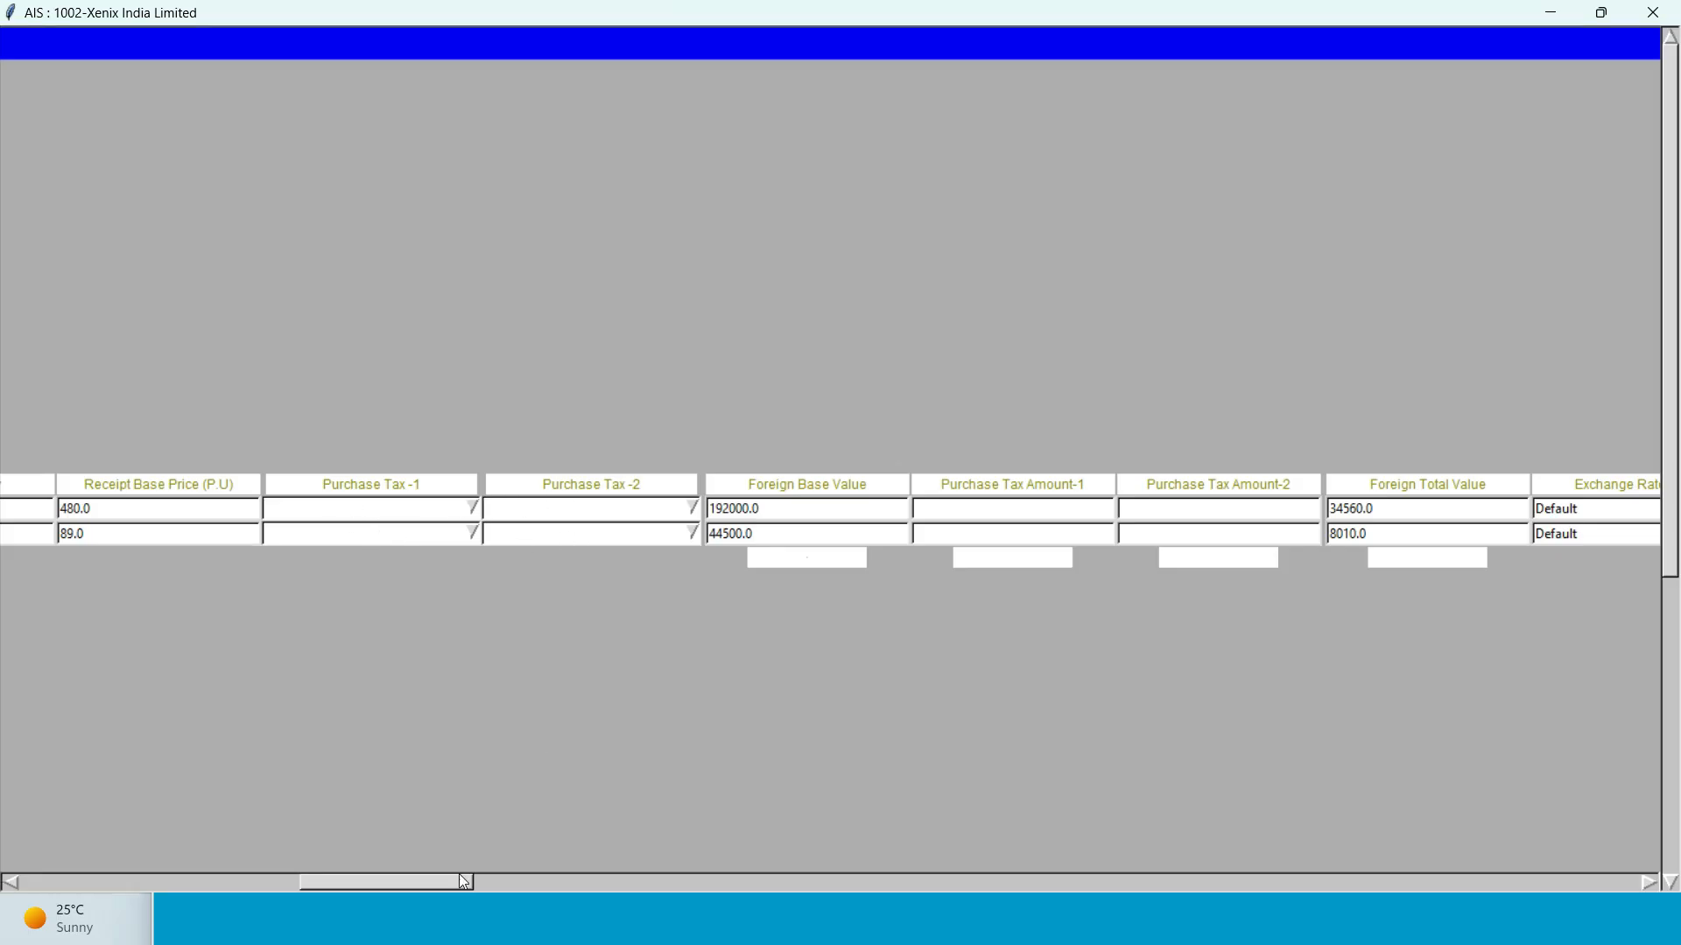
pyautogui.moveTo(427, 883); pyautogui.dragTo(623, 875)
pyautogui.click(820, 515)
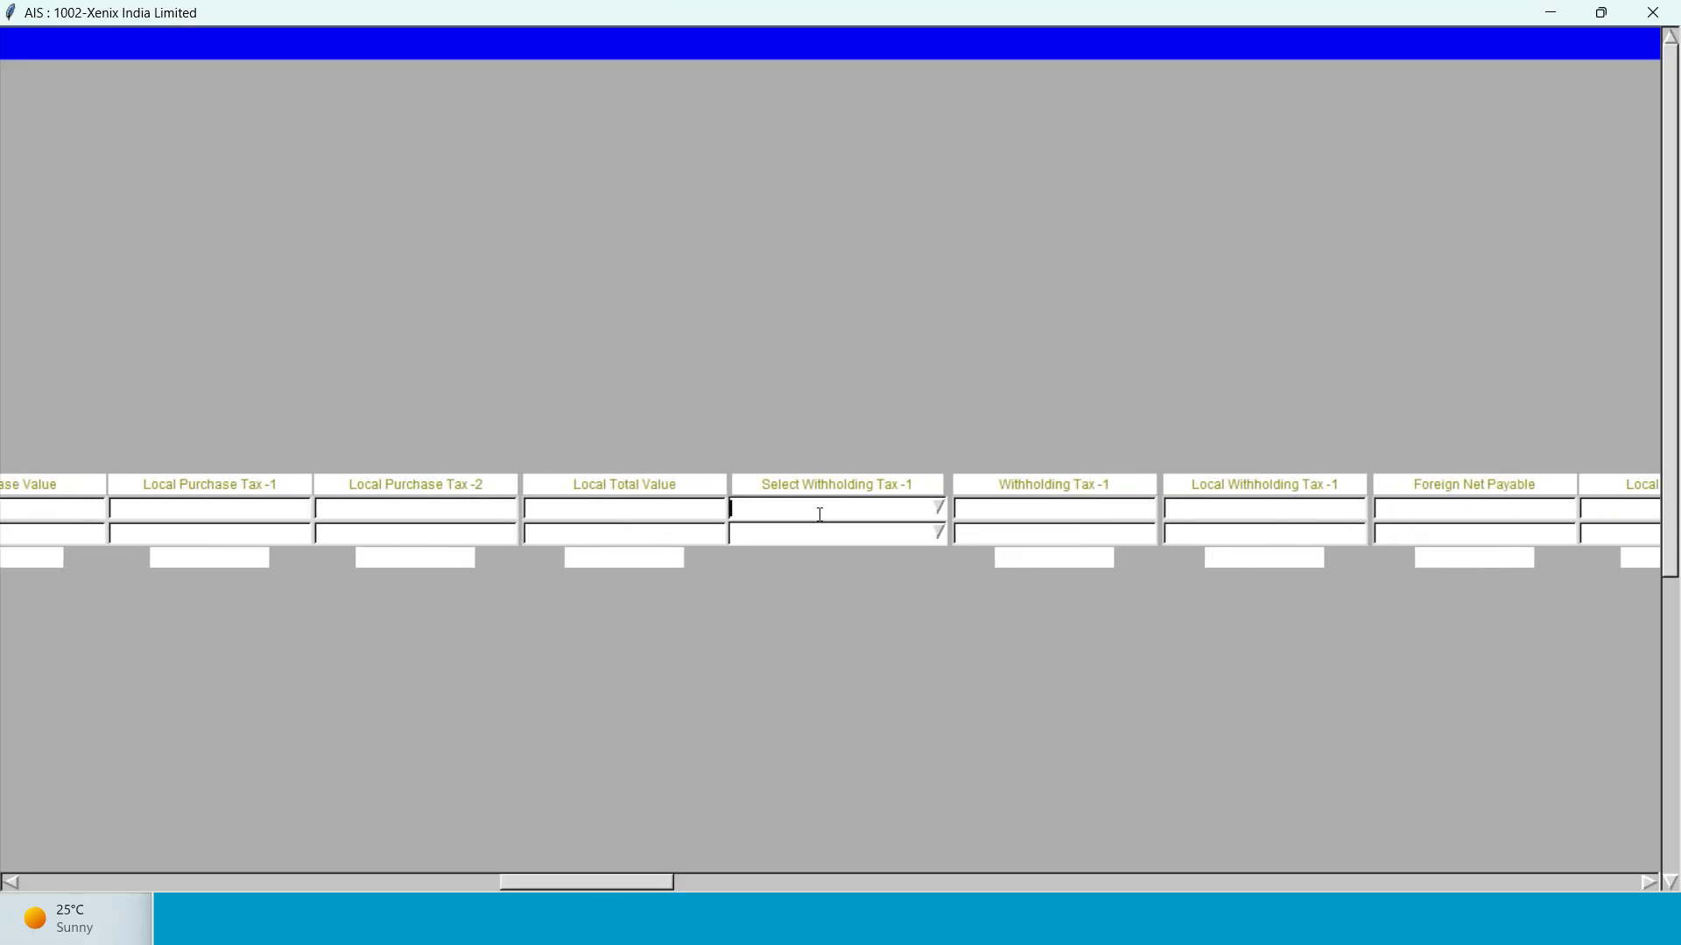
pyautogui.click(793, 532)
# Set Purchase Tax -1 of both items to P.Tax-7***C.GST -9%.
pyautogui.moveTo(553, 882); pyautogui.dragTo(355, 912)
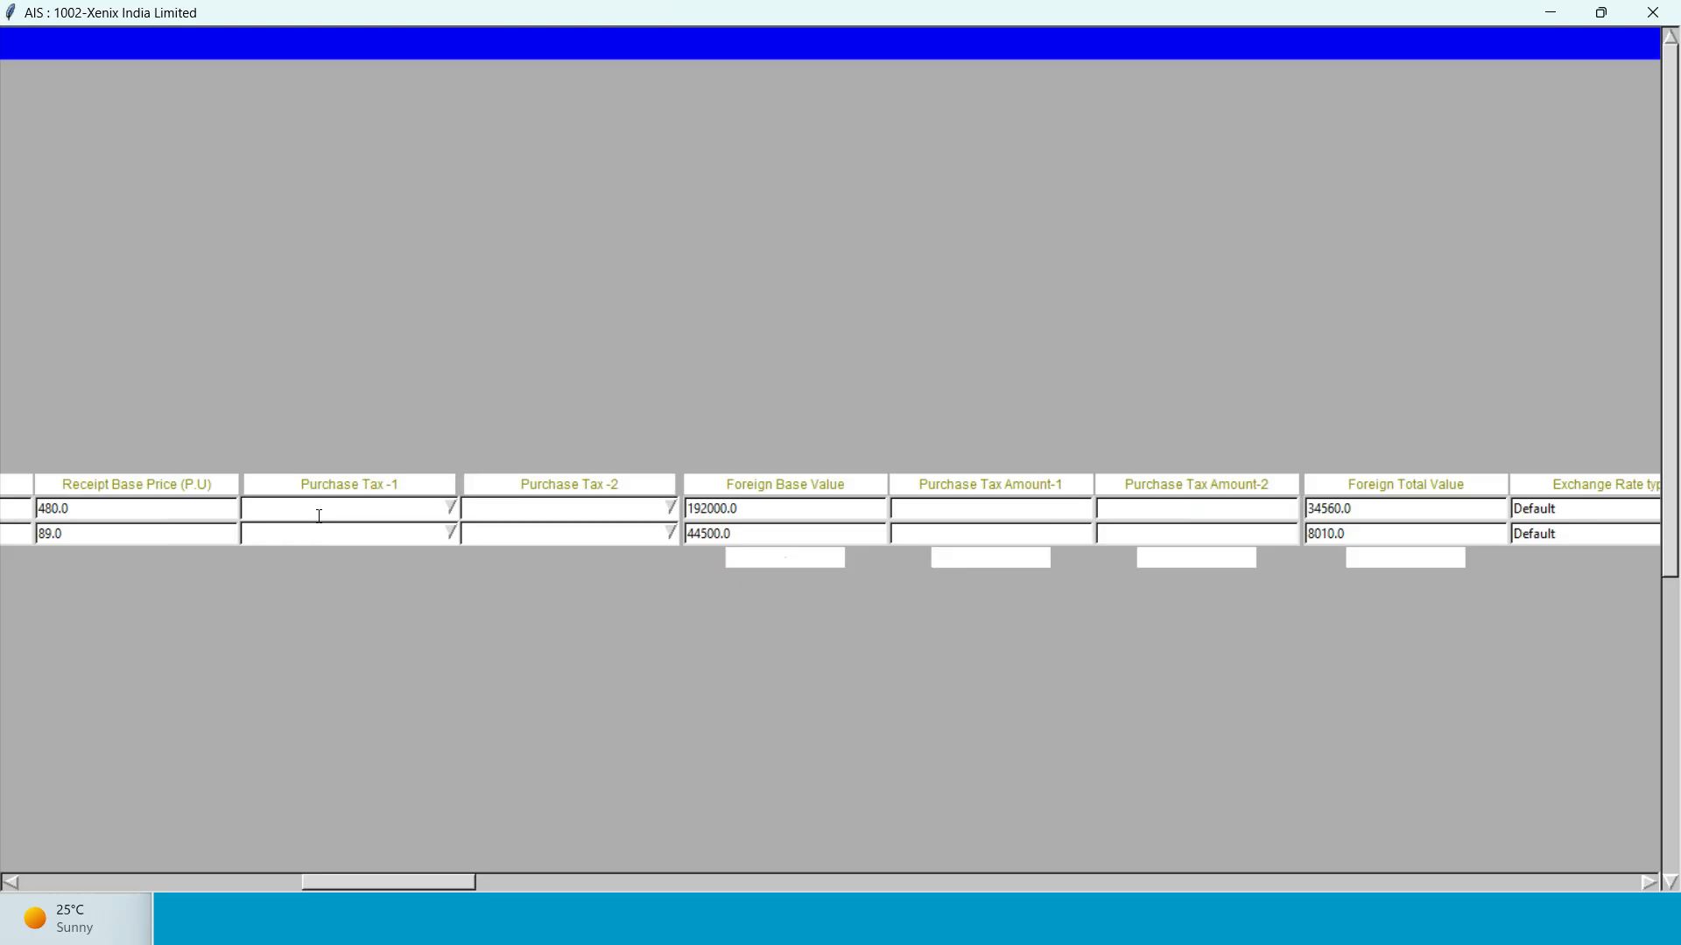
pyautogui.write('c.gst')
pyautogui.press('Down')
pyautogui.press('Down')
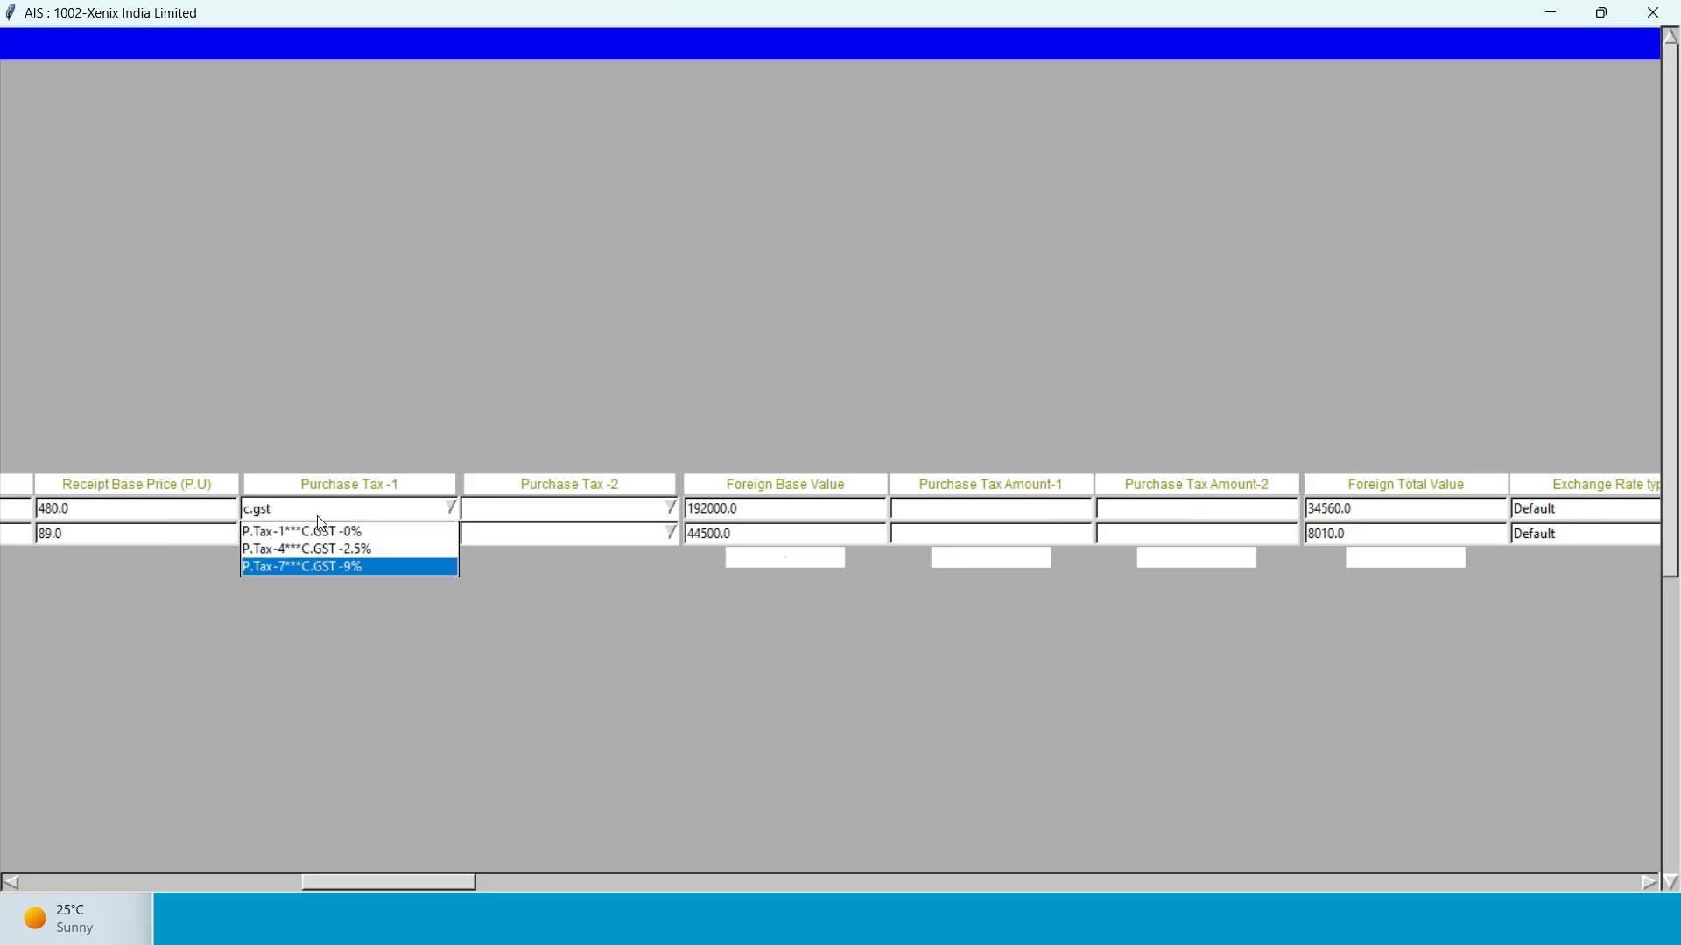
pyautogui.press('Return')
pyautogui.hotkey('ctrl', 'c')
pyautogui.press('Tab')
pyautogui.hotkey('ctrl', 'v')
pyautogui.press('Down')
pyautogui.press('Return')
# Set Purchase Tax -2 of both items to P.Tax-8***S.GST -9%.
pyautogui.click(466, 509)
pyautogui.write('s.gst')
pyautogui.press('Down')
pyautogui.press('Down')
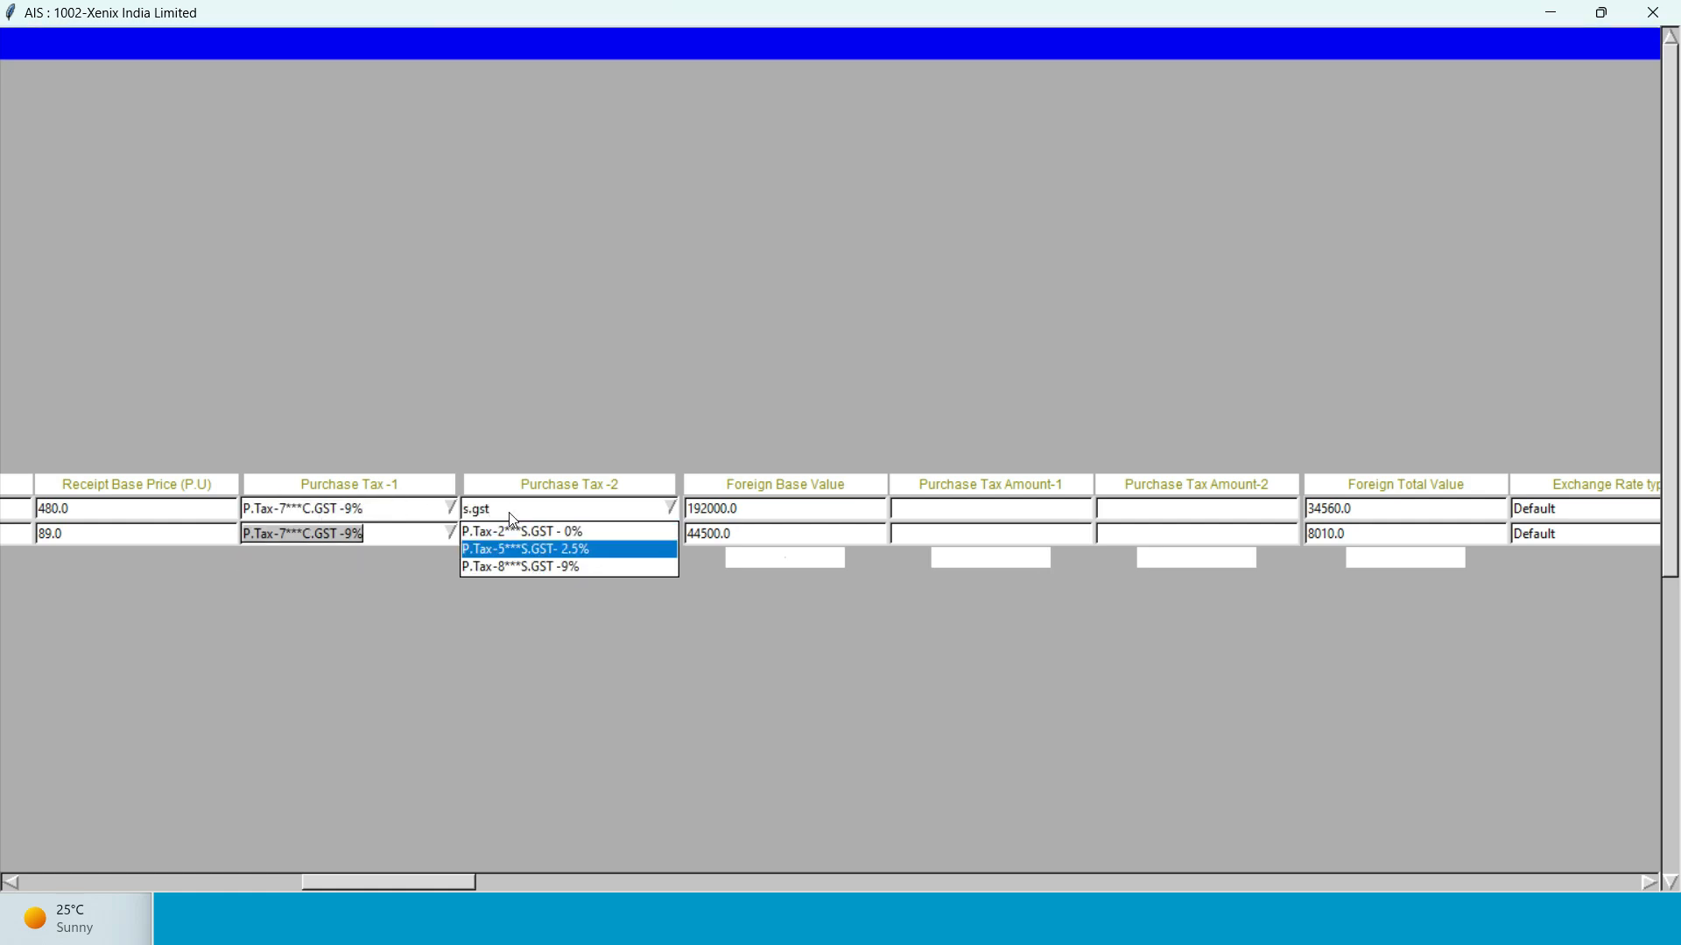
pyautogui.press('Return')
pyautogui.write('P.Tax-8***S.GST -9%')
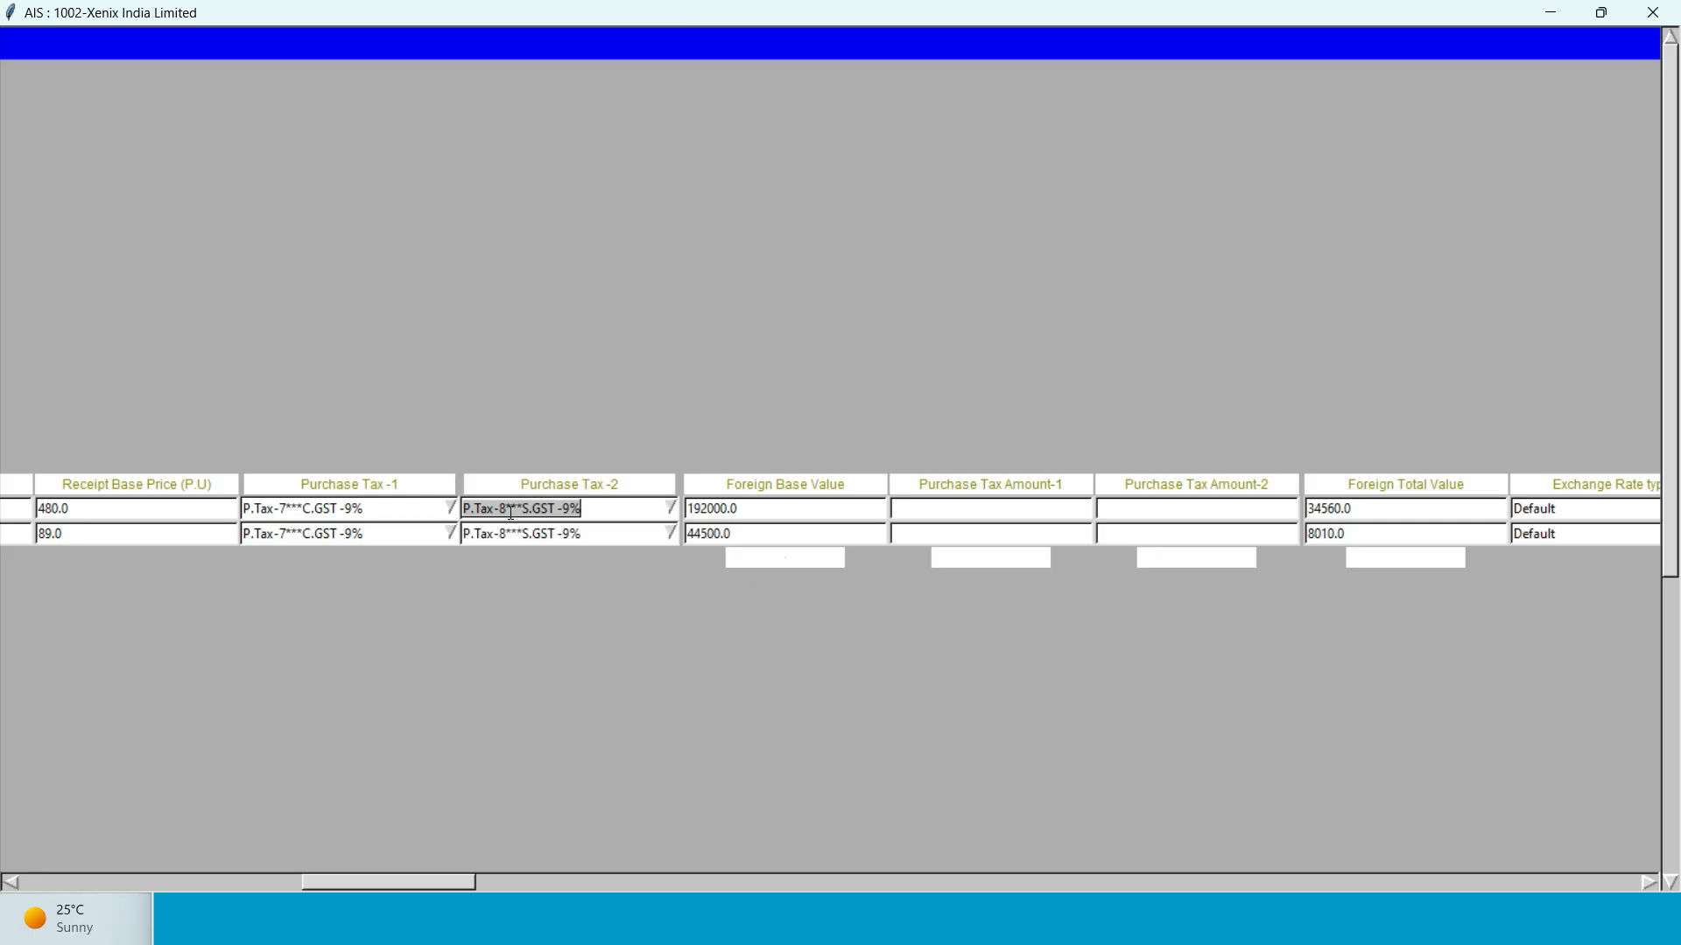
pyautogui.press('Return')
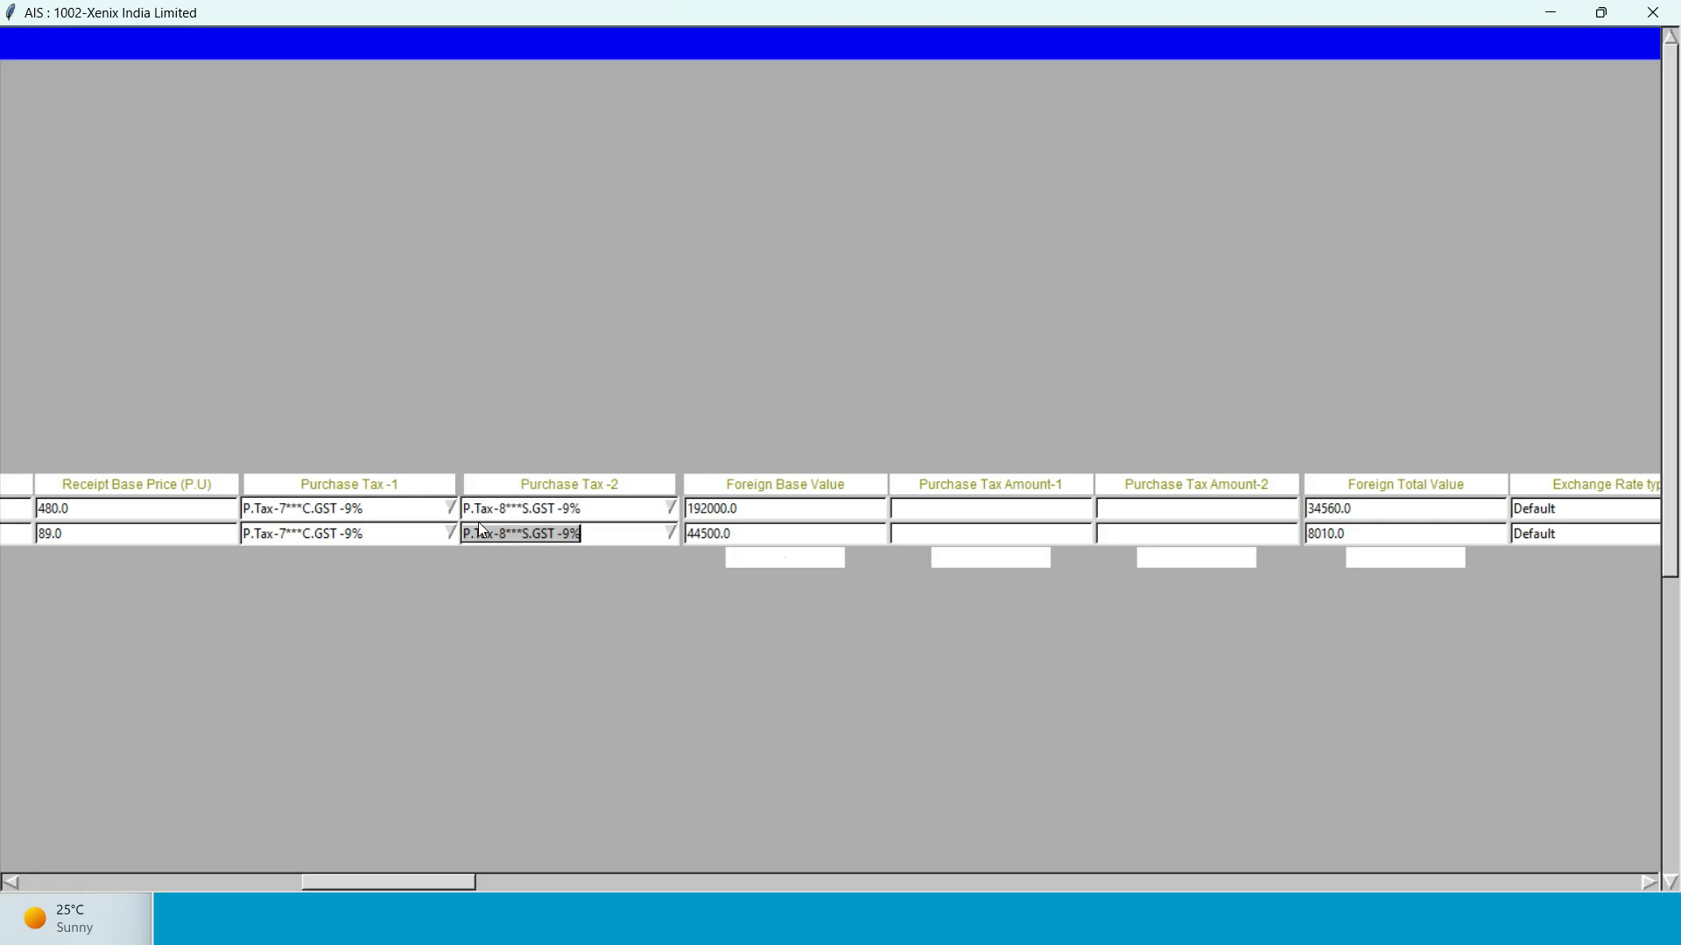
# Set Withholding Tax -1 of both items to AP-W.Tax-2***TDS 194 C -2%.
pyautogui.moveTo(389, 885); pyautogui.dragTo(557, 879)
pyautogui.click(984, 513)
pyautogui.write('194C')
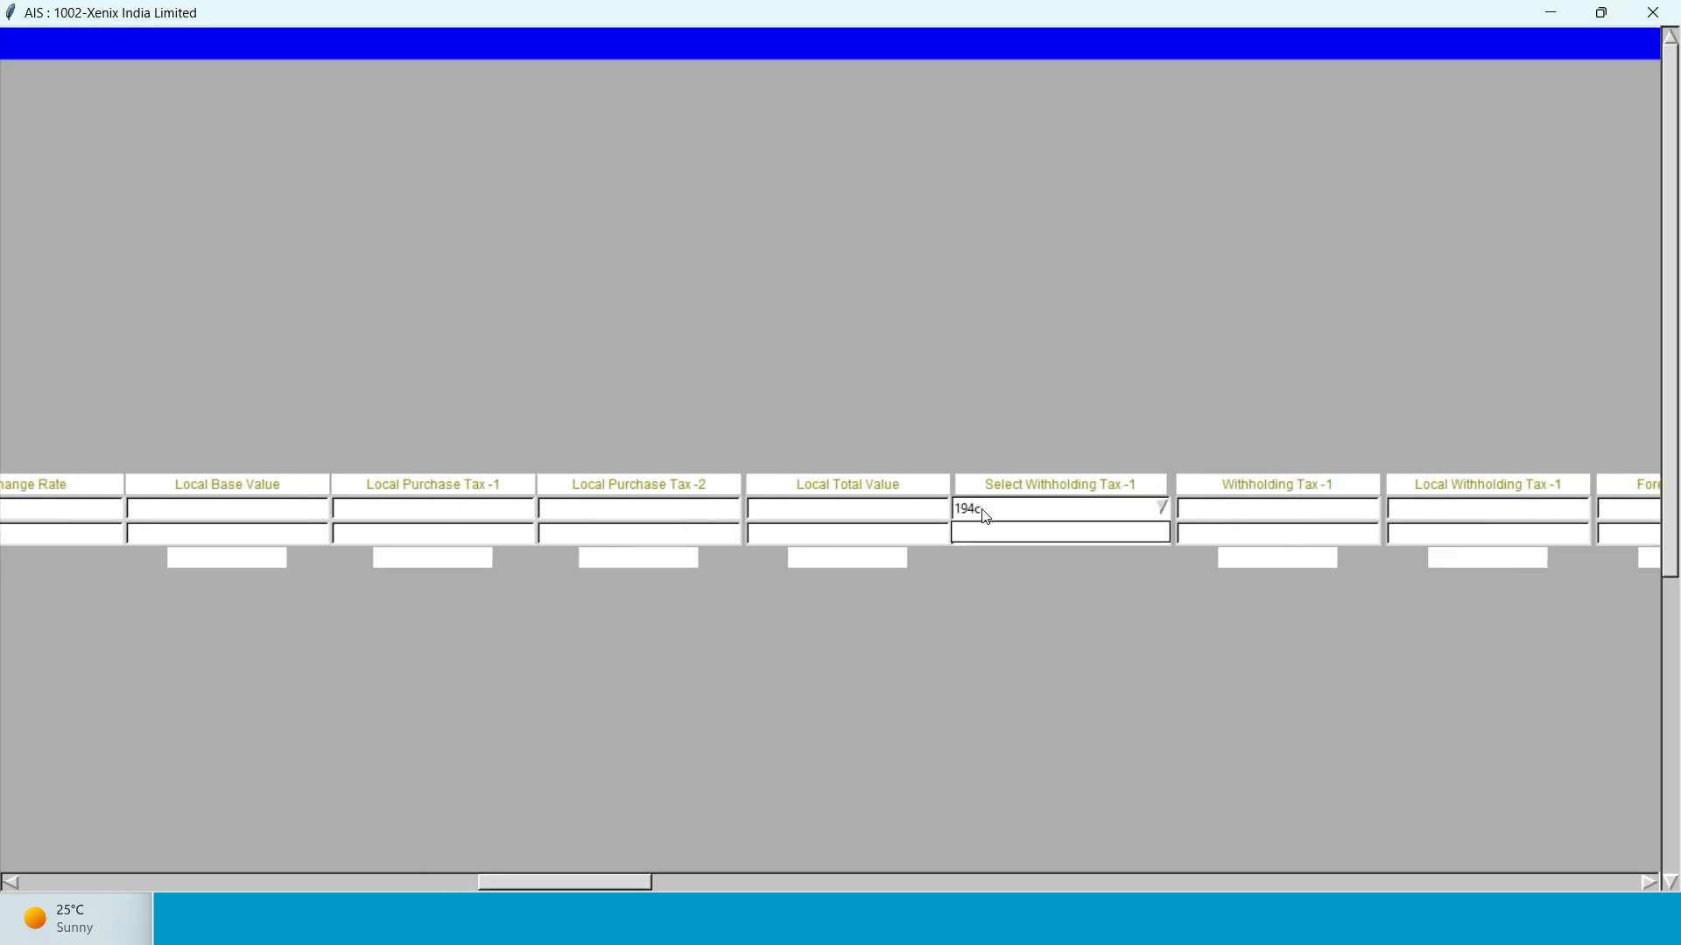
pyautogui.press('BackSpace')
pyautogui.press('Down')
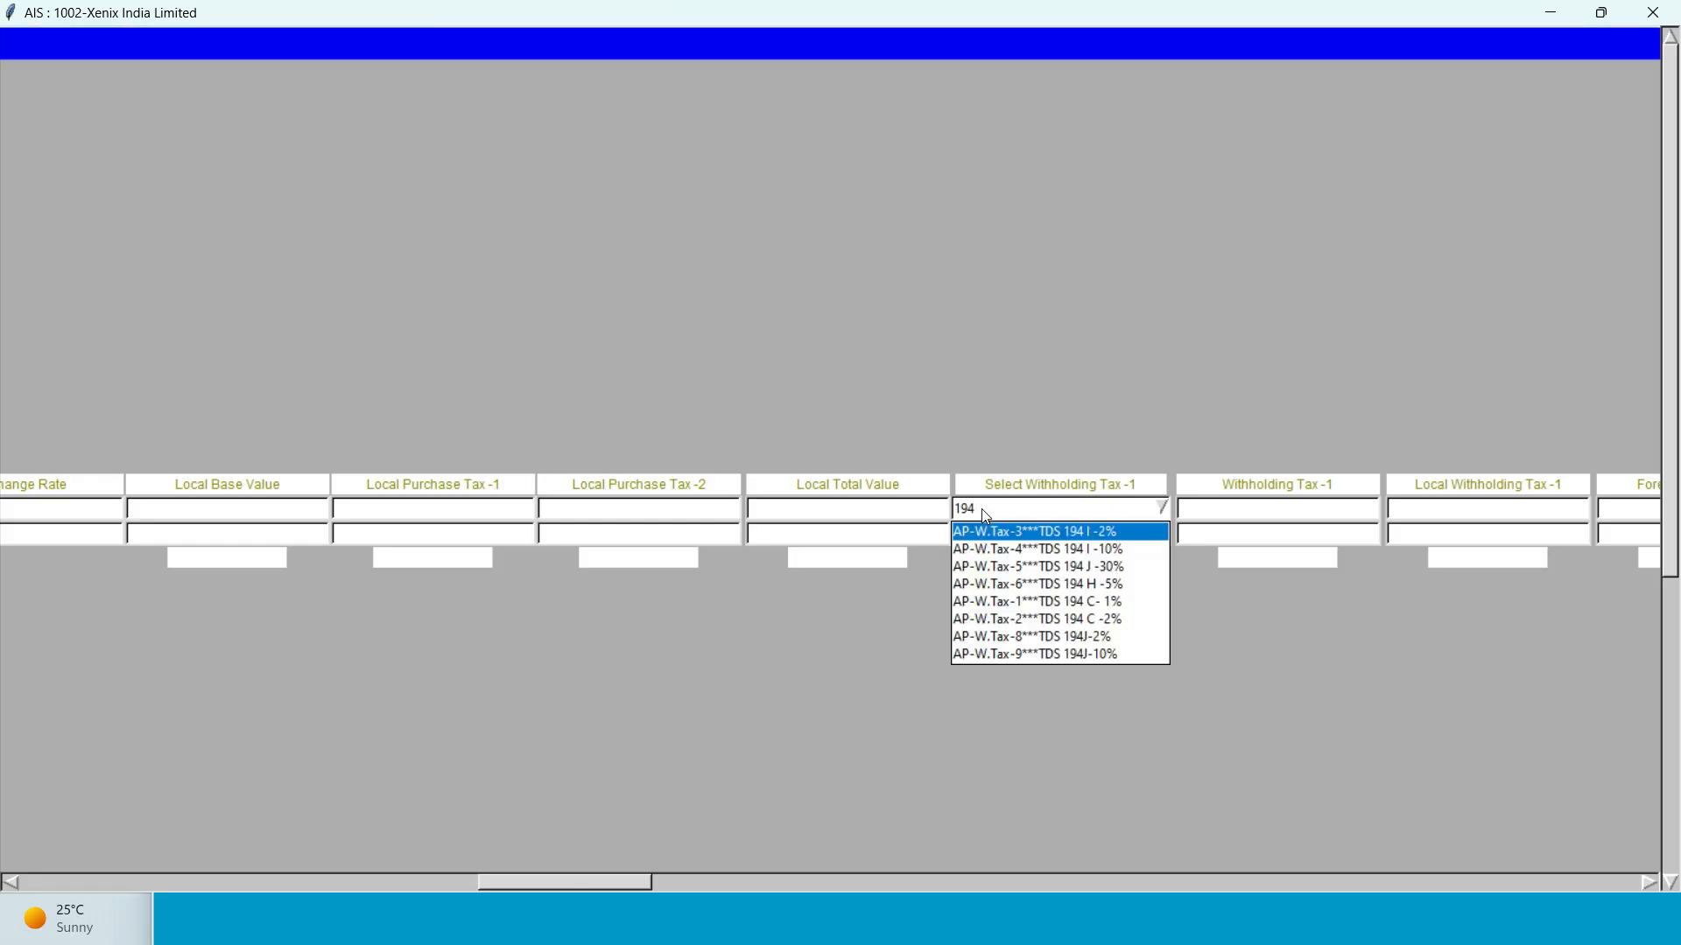
pyautogui.press('Down')
pyautogui.press('Down')
pyautogui.press('Down')
pyautogui.press('Down')
pyautogui.press('Down')
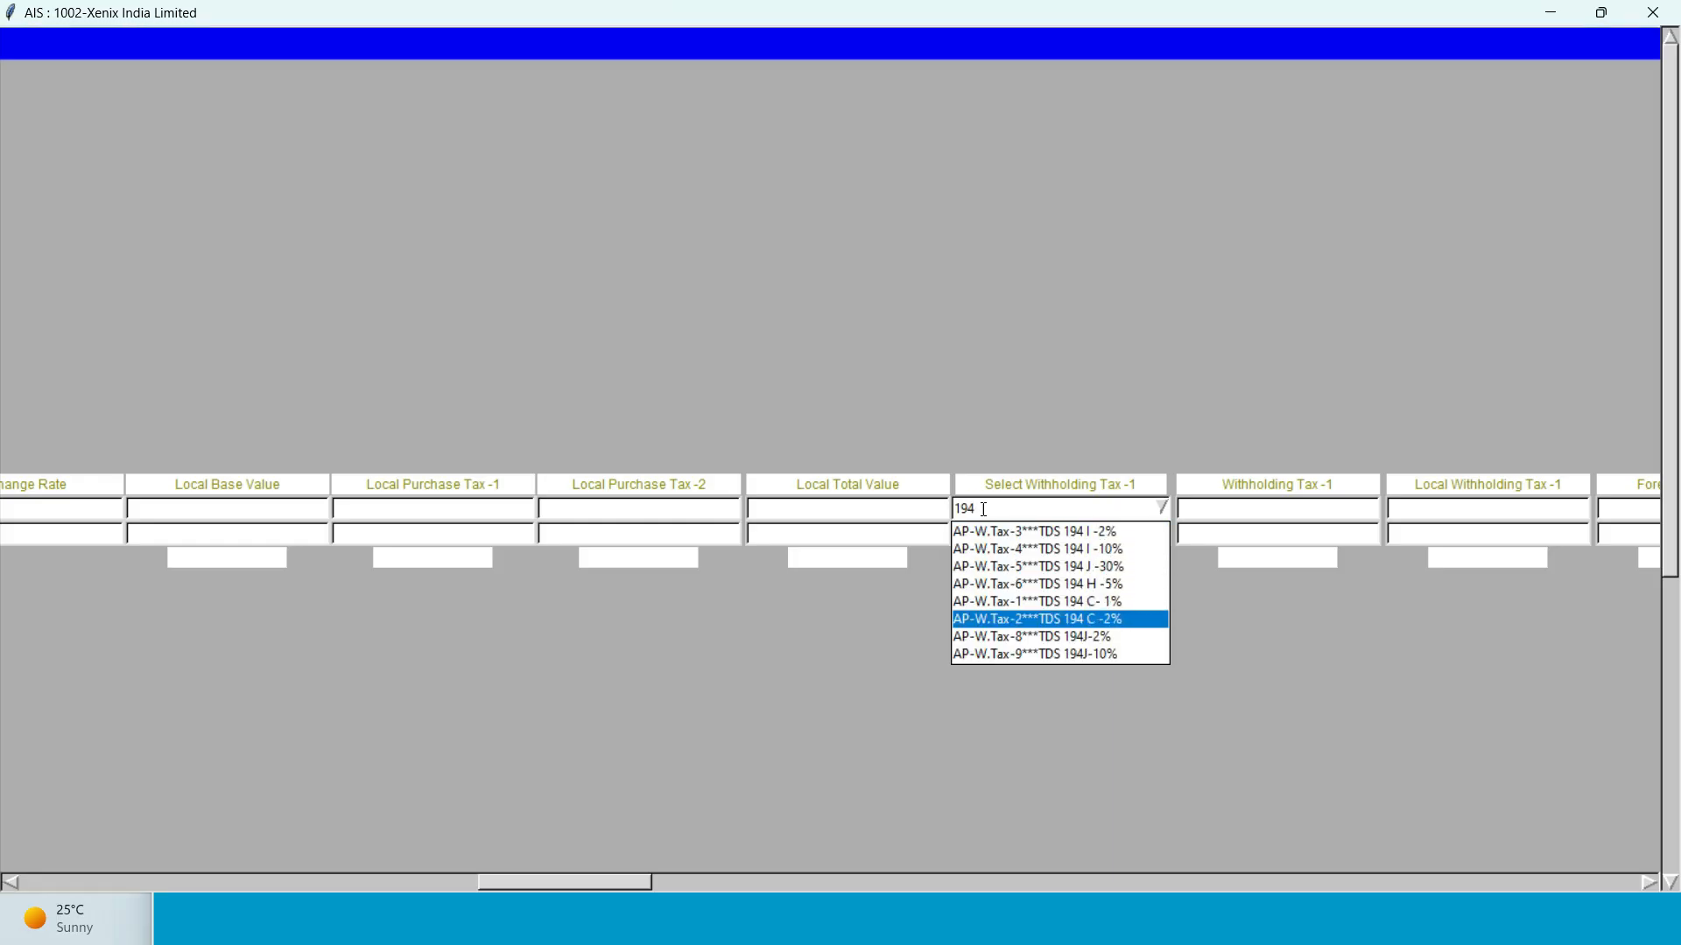
pyautogui.press('Return')
pyautogui.hotkey('ctrl', 'c')
pyautogui.press('Tab')
pyautogui.hotkey('ctrl', 'v')
pyautogui.press('Down')
pyautogui.press('Return')
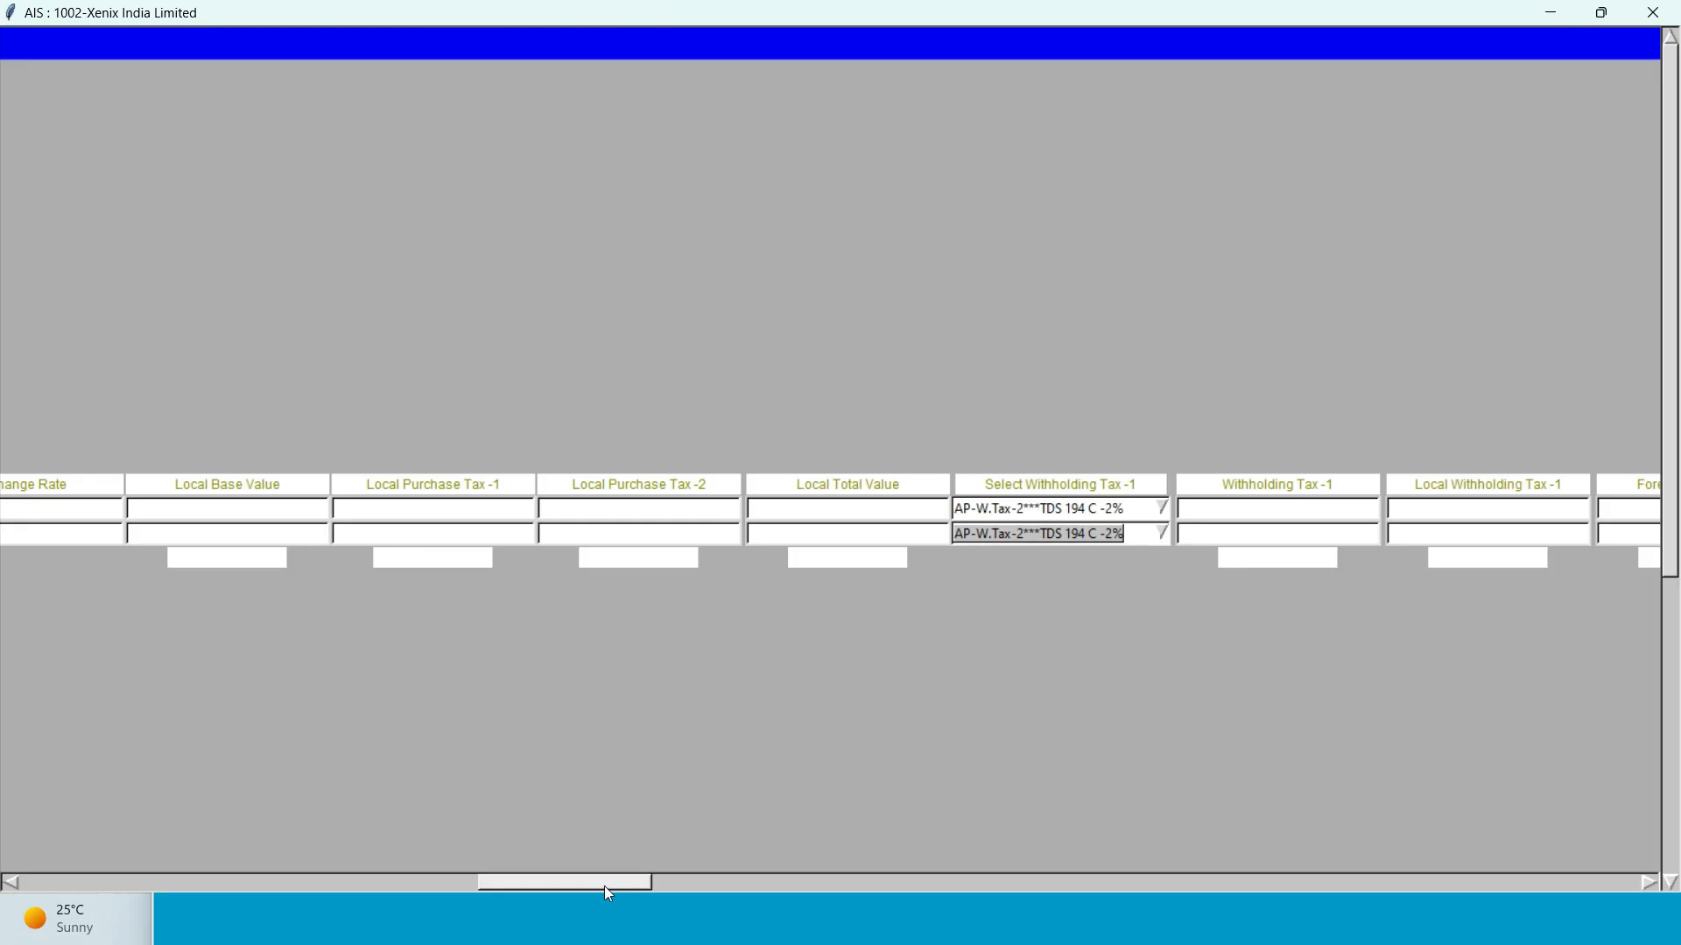
# Calculate the entry's totals and review the local values, purchase taxes, withholding tax and net payable amounts of both items.
pyautogui.moveTo(605, 887); pyautogui.dragTo(599, 889)
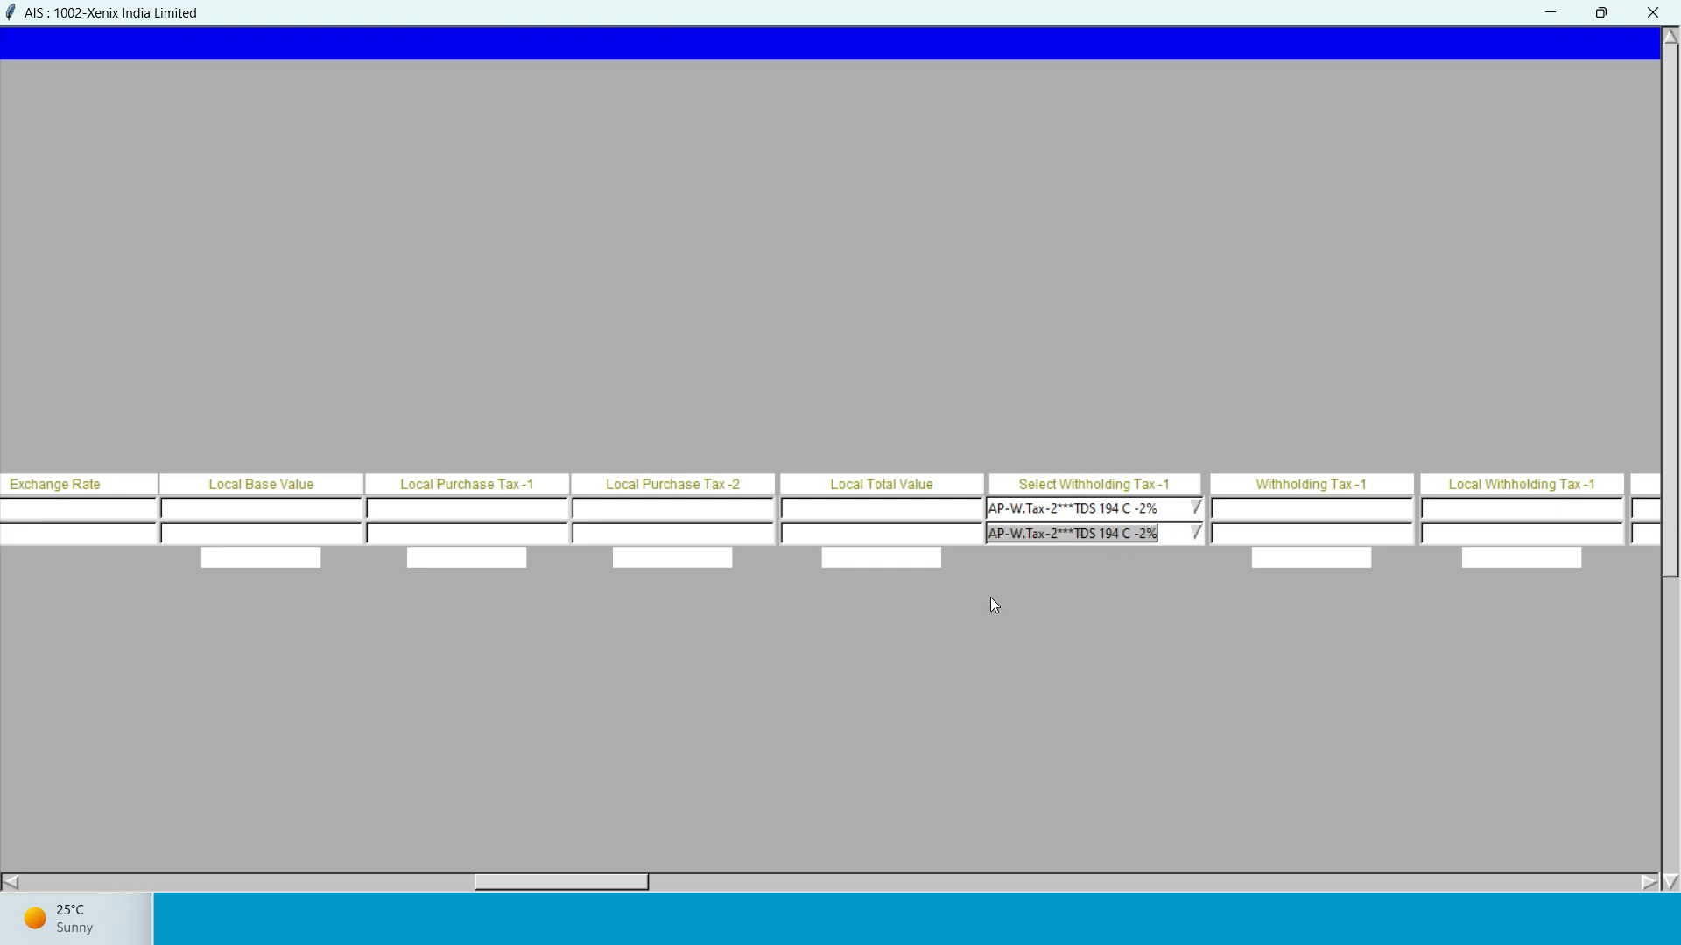
pyautogui.moveTo(595, 880); pyautogui.dragTo(100, 888)
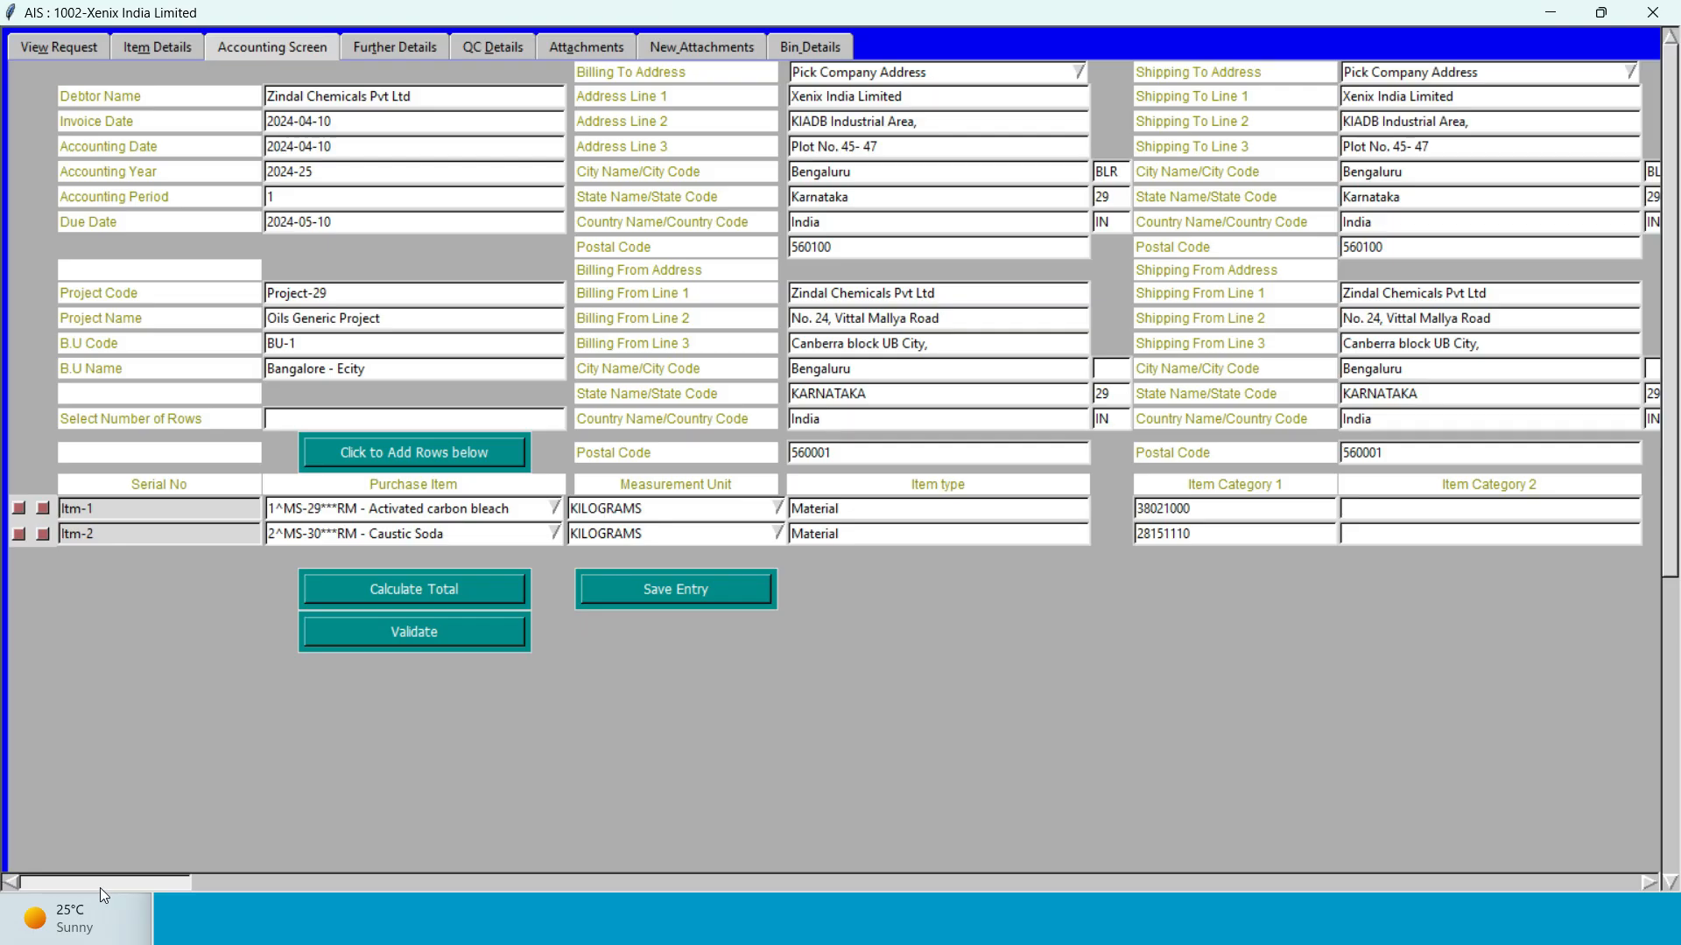
pyautogui.click(315, 595)
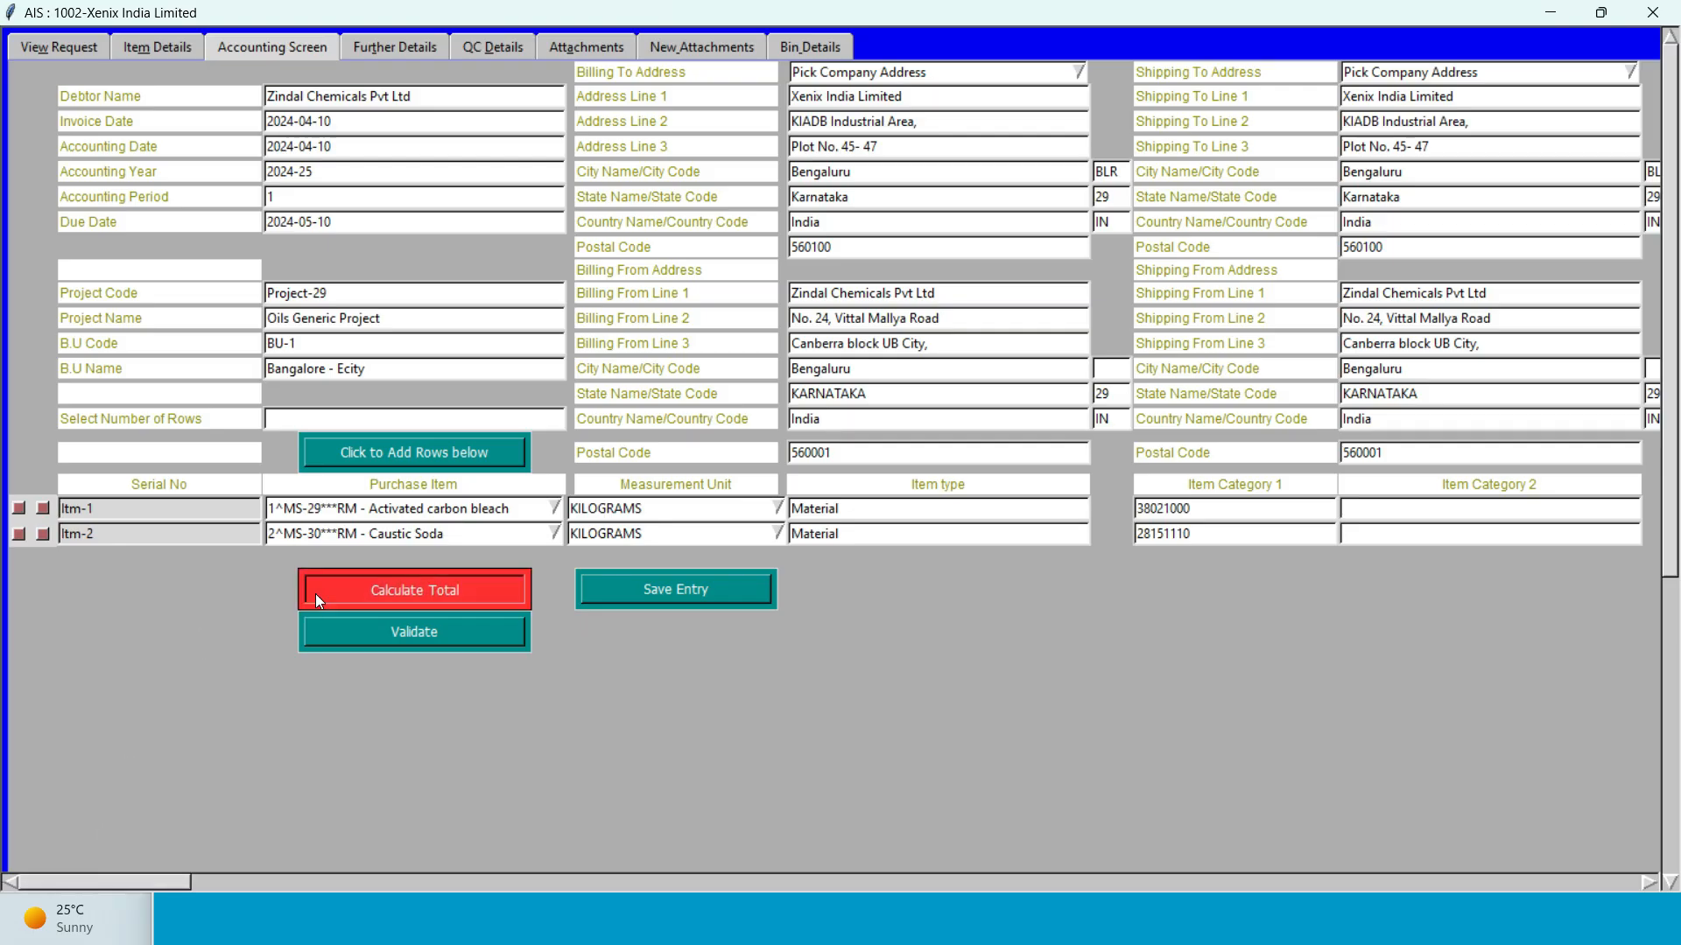
pyautogui.moveTo(119, 886); pyautogui.dragTo(559, 882)
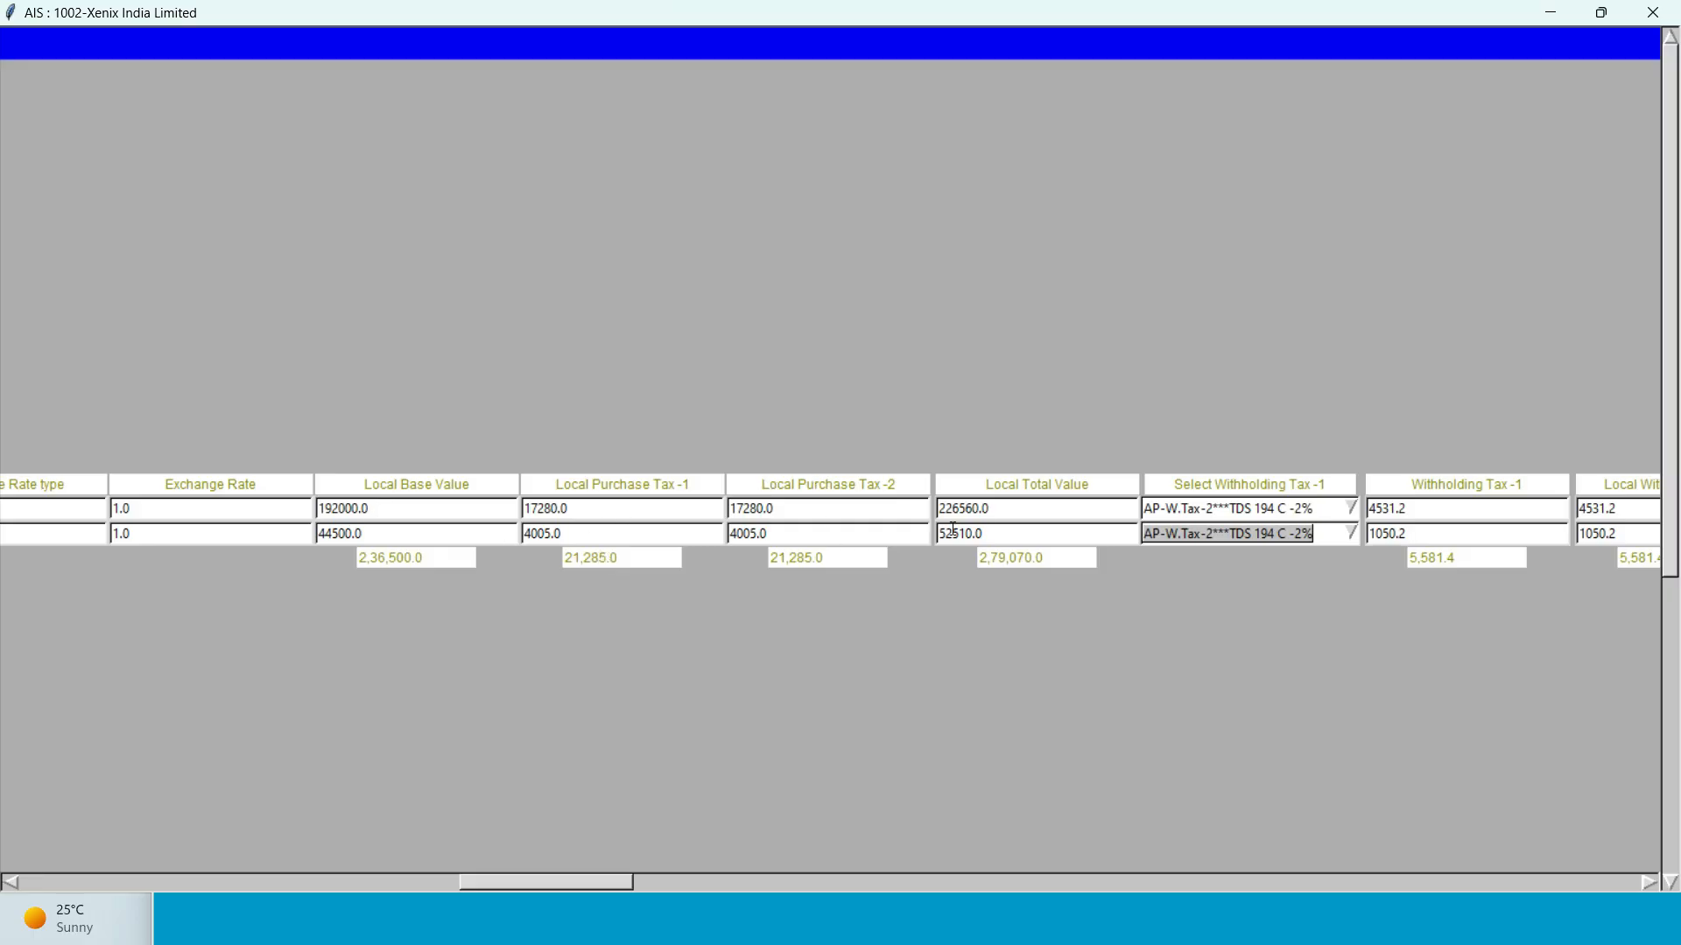
pyautogui.moveTo(601, 875)
pyautogui.mouseDown()
pyautogui.moveTo(923, 893)
pyautogui.moveTo(522, 915)
pyautogui.moveTo(540, 880)
pyautogui.moveTo(613, 884)
pyautogui.mouseUp()
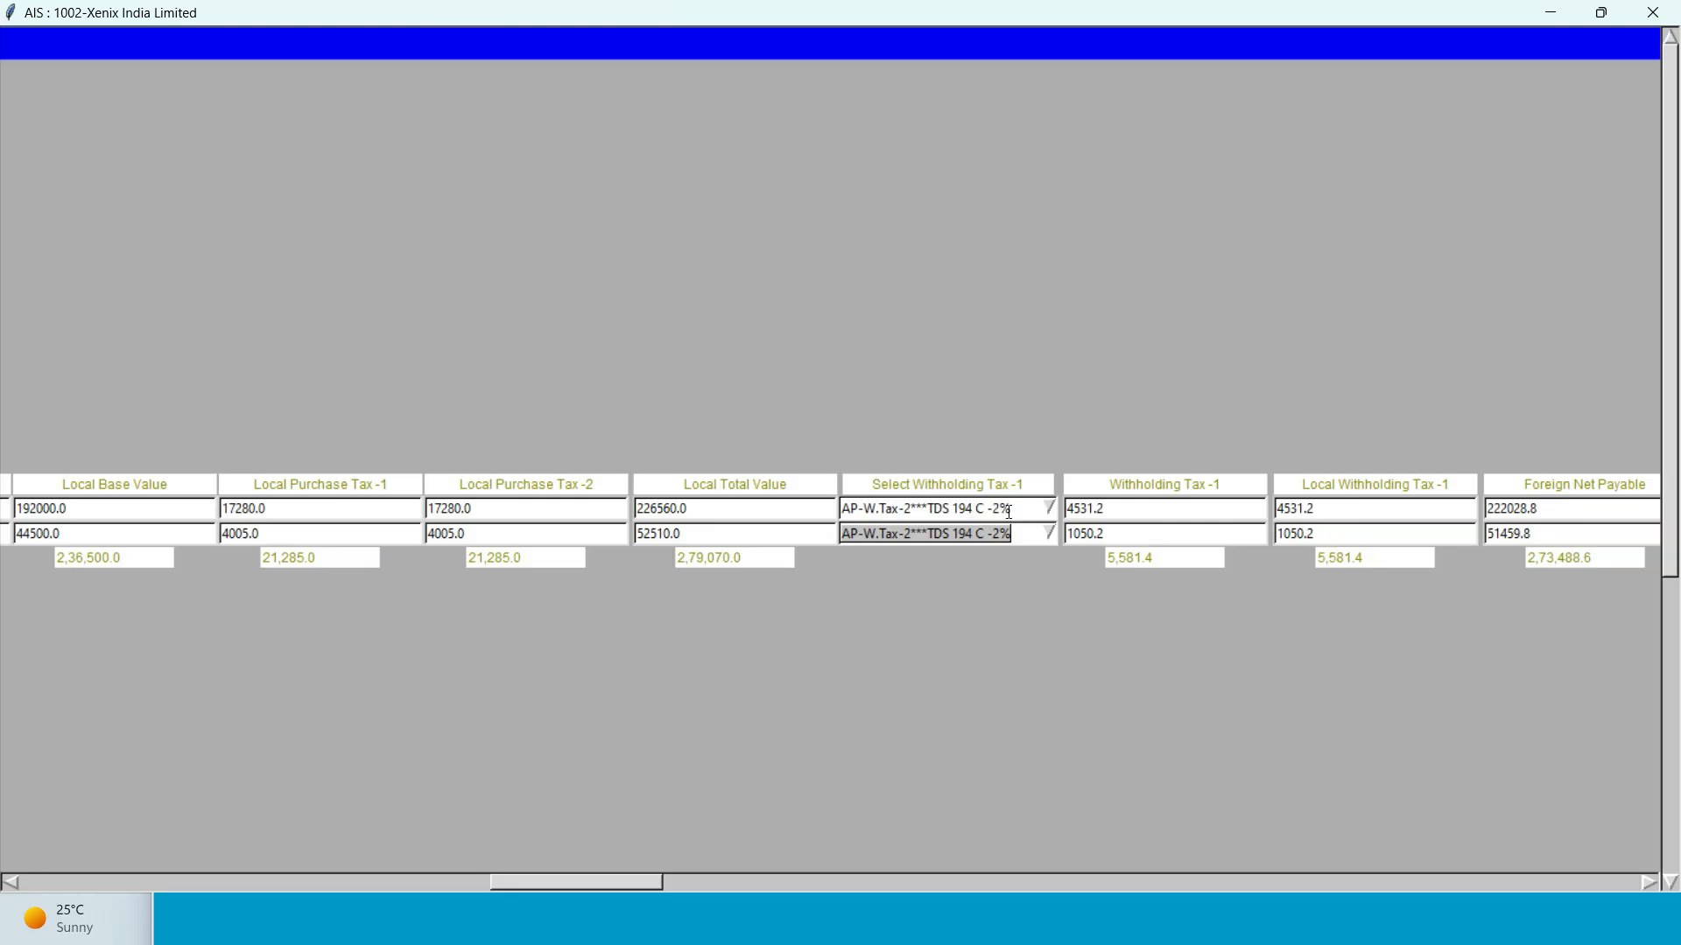
pyautogui.click(1112, 515)
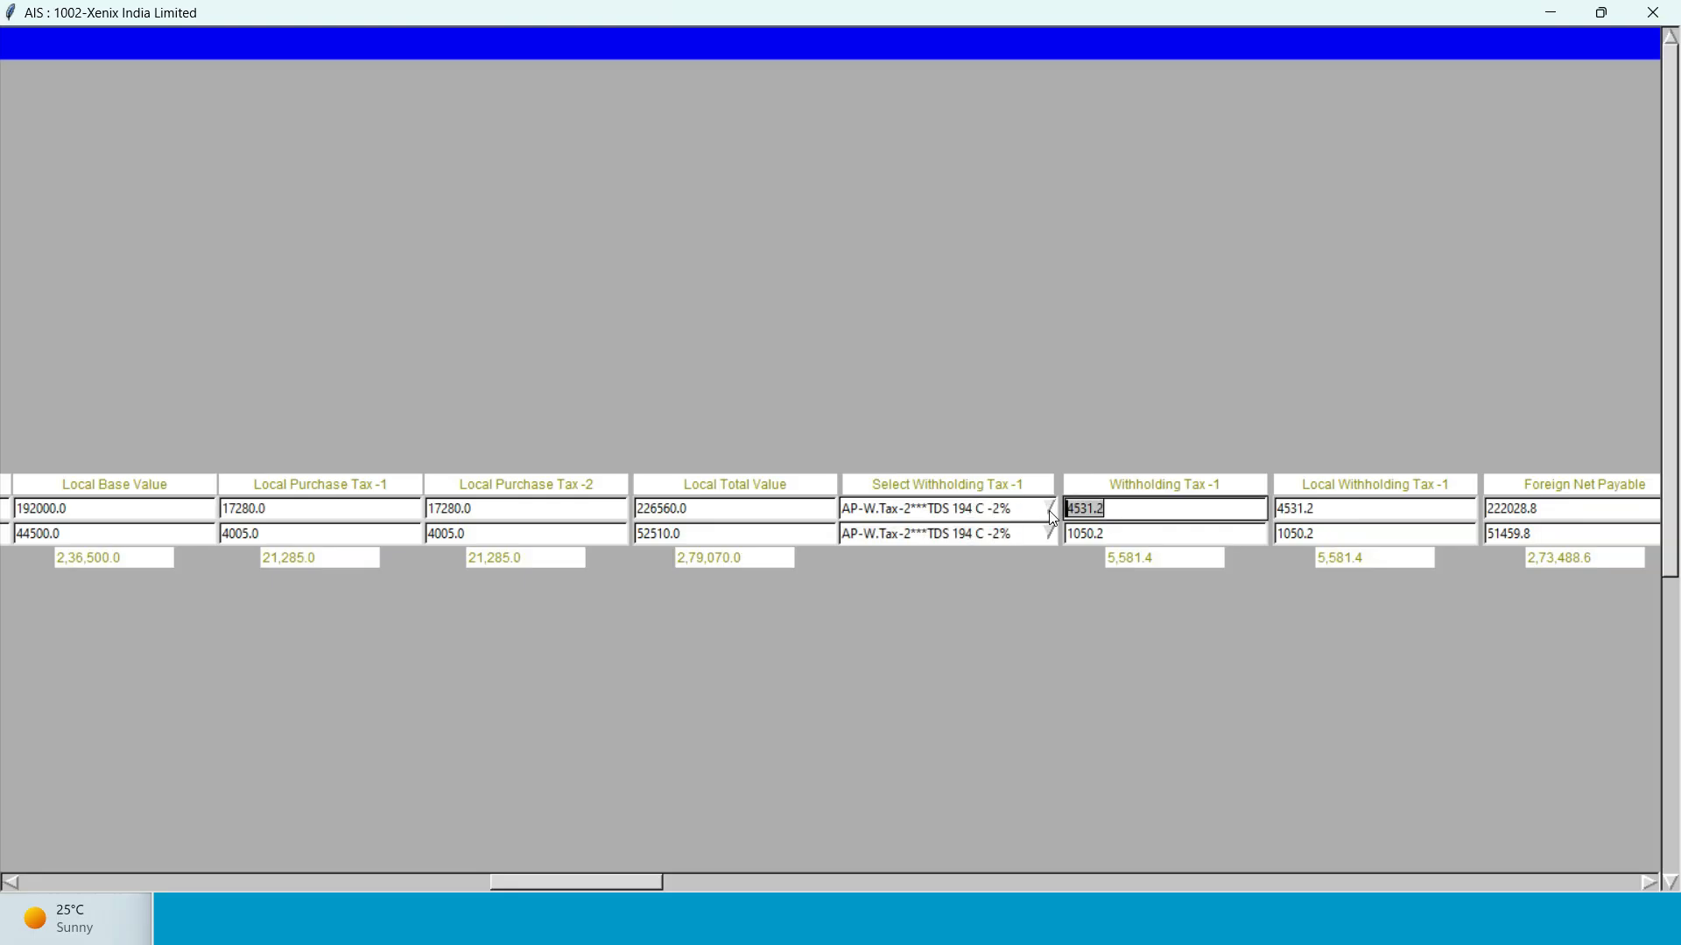
pyautogui.click(1123, 534)
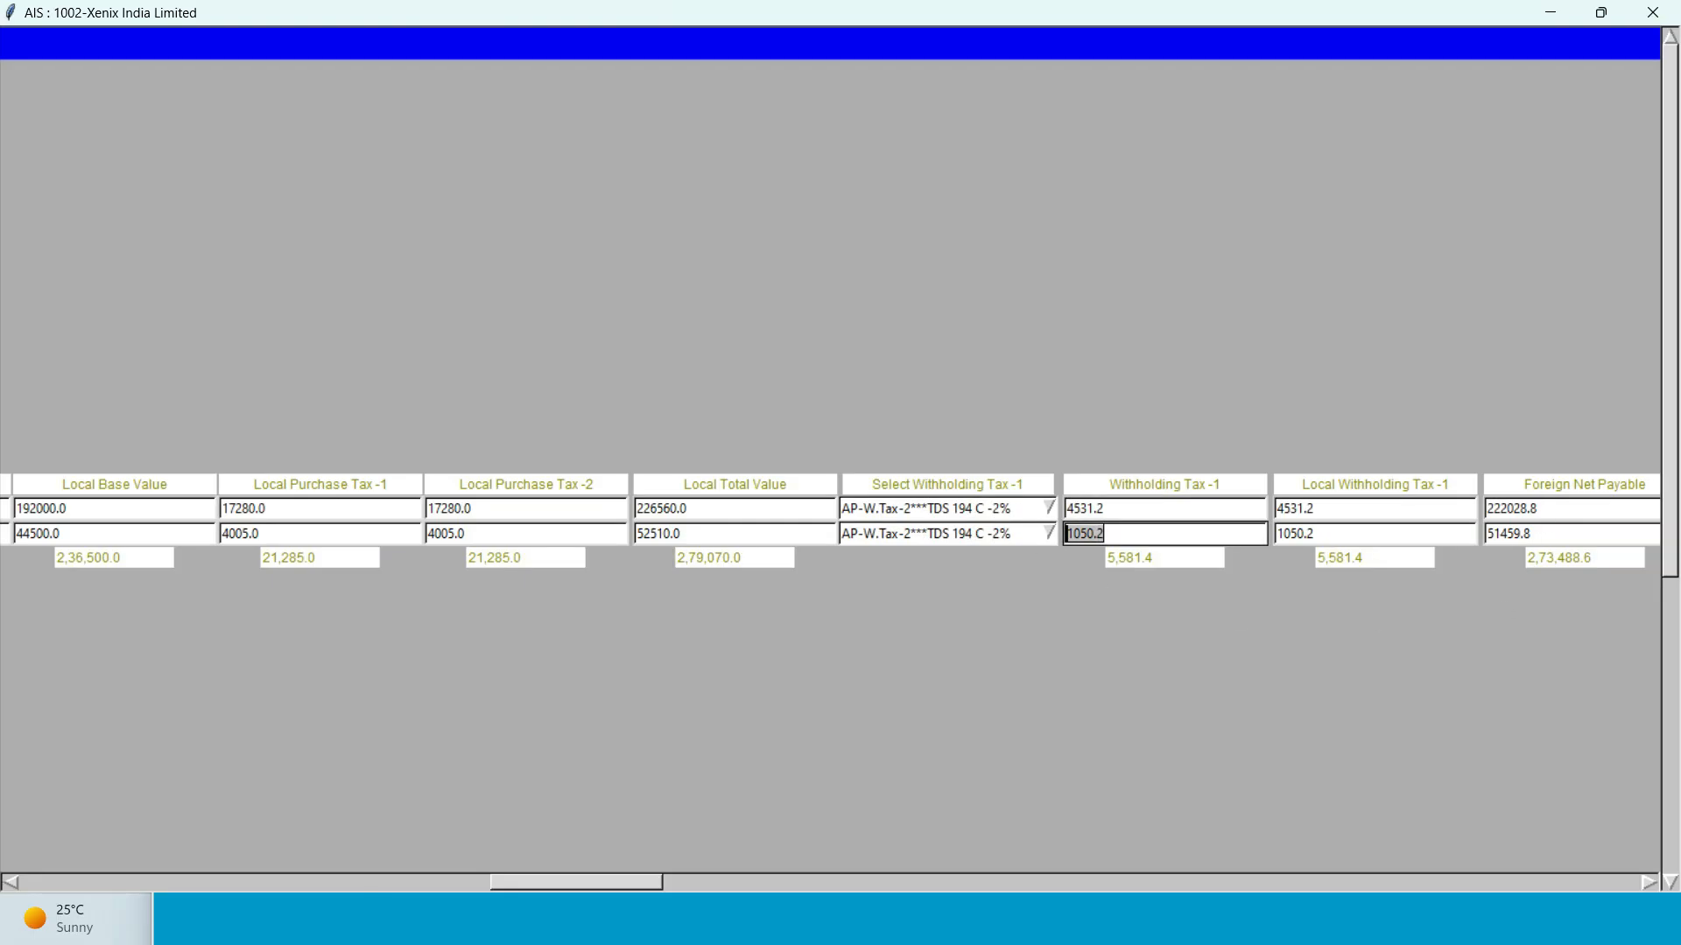
pyautogui.moveTo(610, 884); pyautogui.dragTo(654, 885)
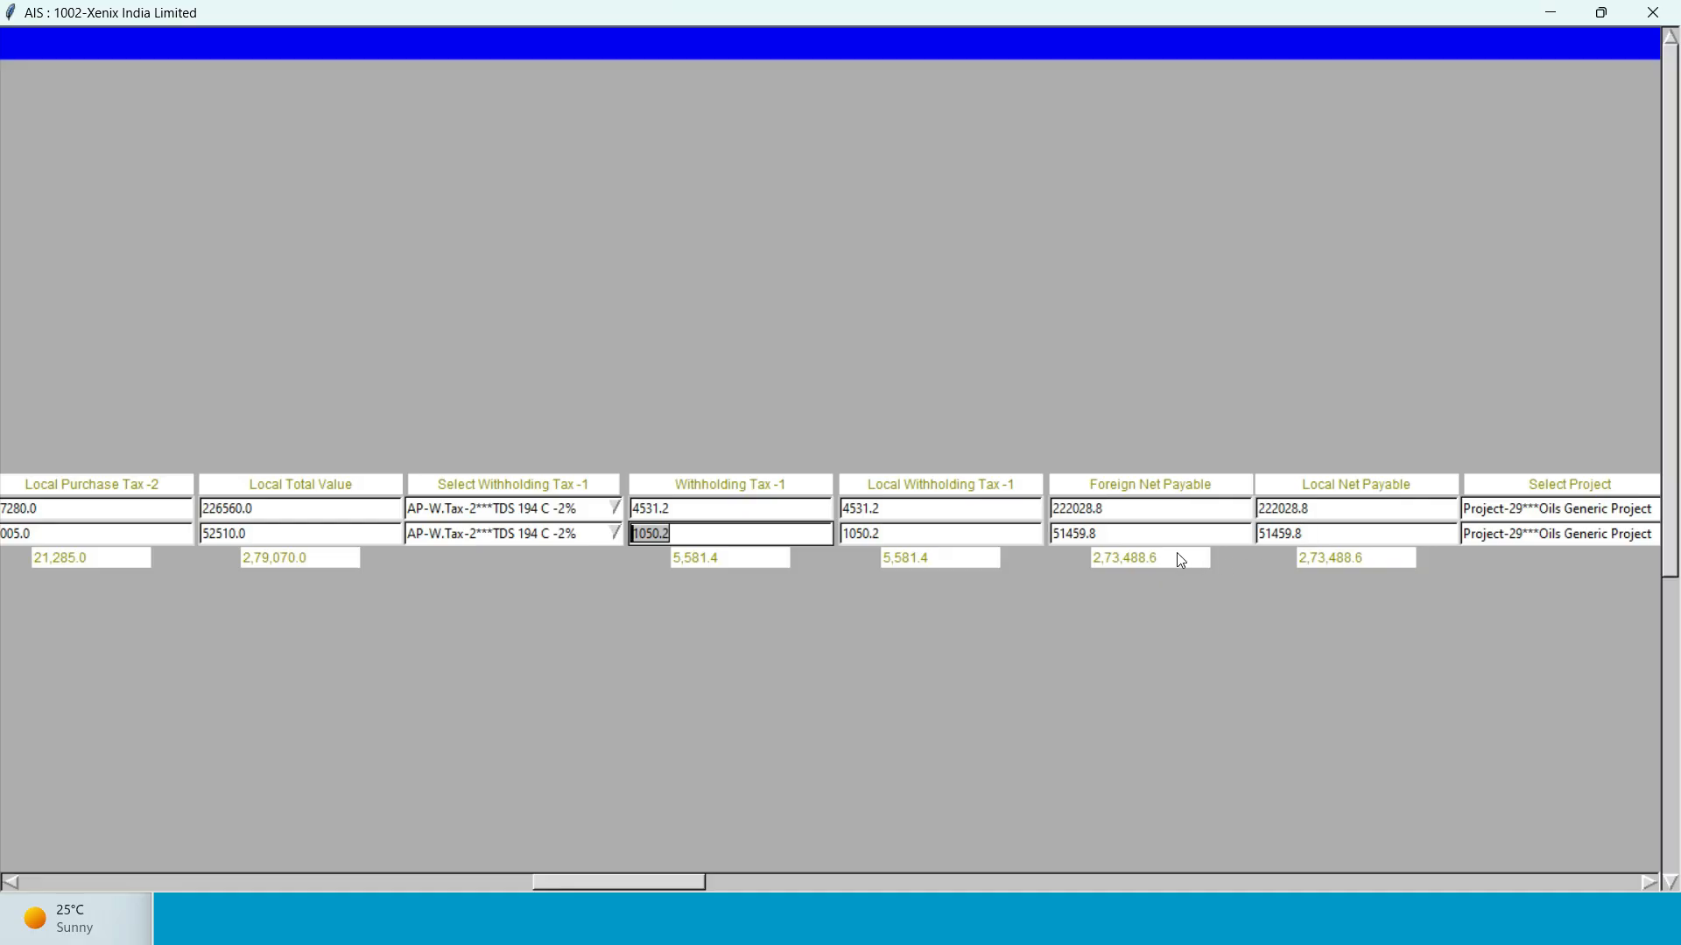
pyautogui.click(1124, 508)
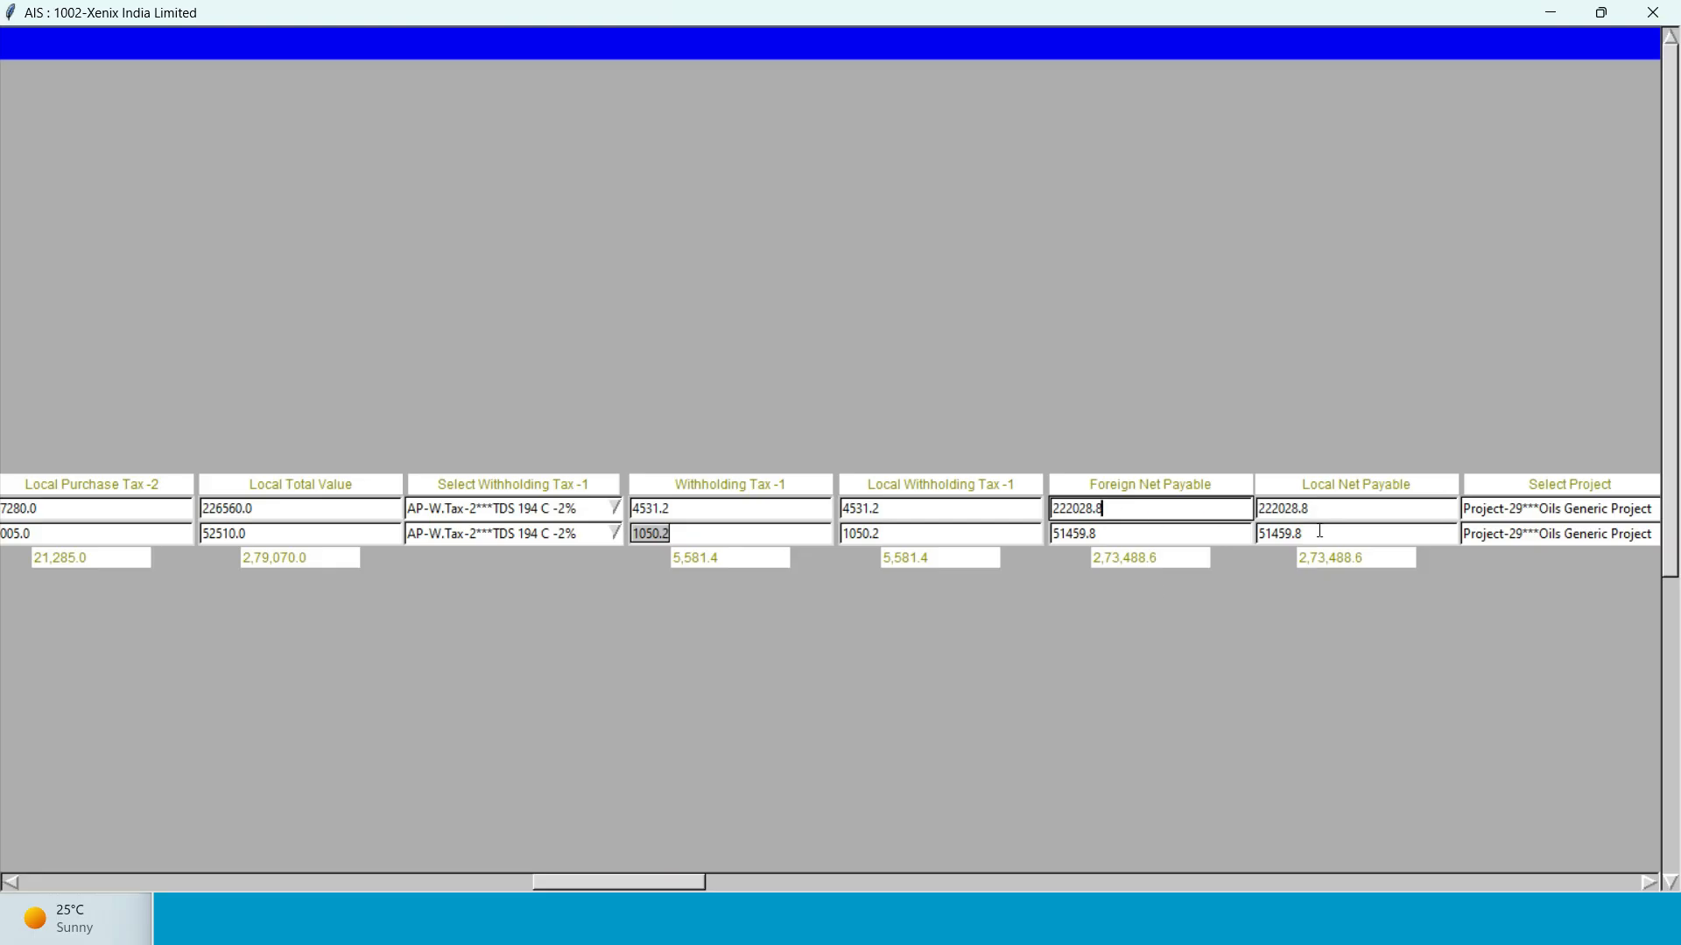
# Validate the accounting entry, proceeding past the balance sheet GL alerts for both items, and save the entry.
pyautogui.moveTo(635, 906); pyautogui.dragTo(105, 902)
pyautogui.click(408, 641)
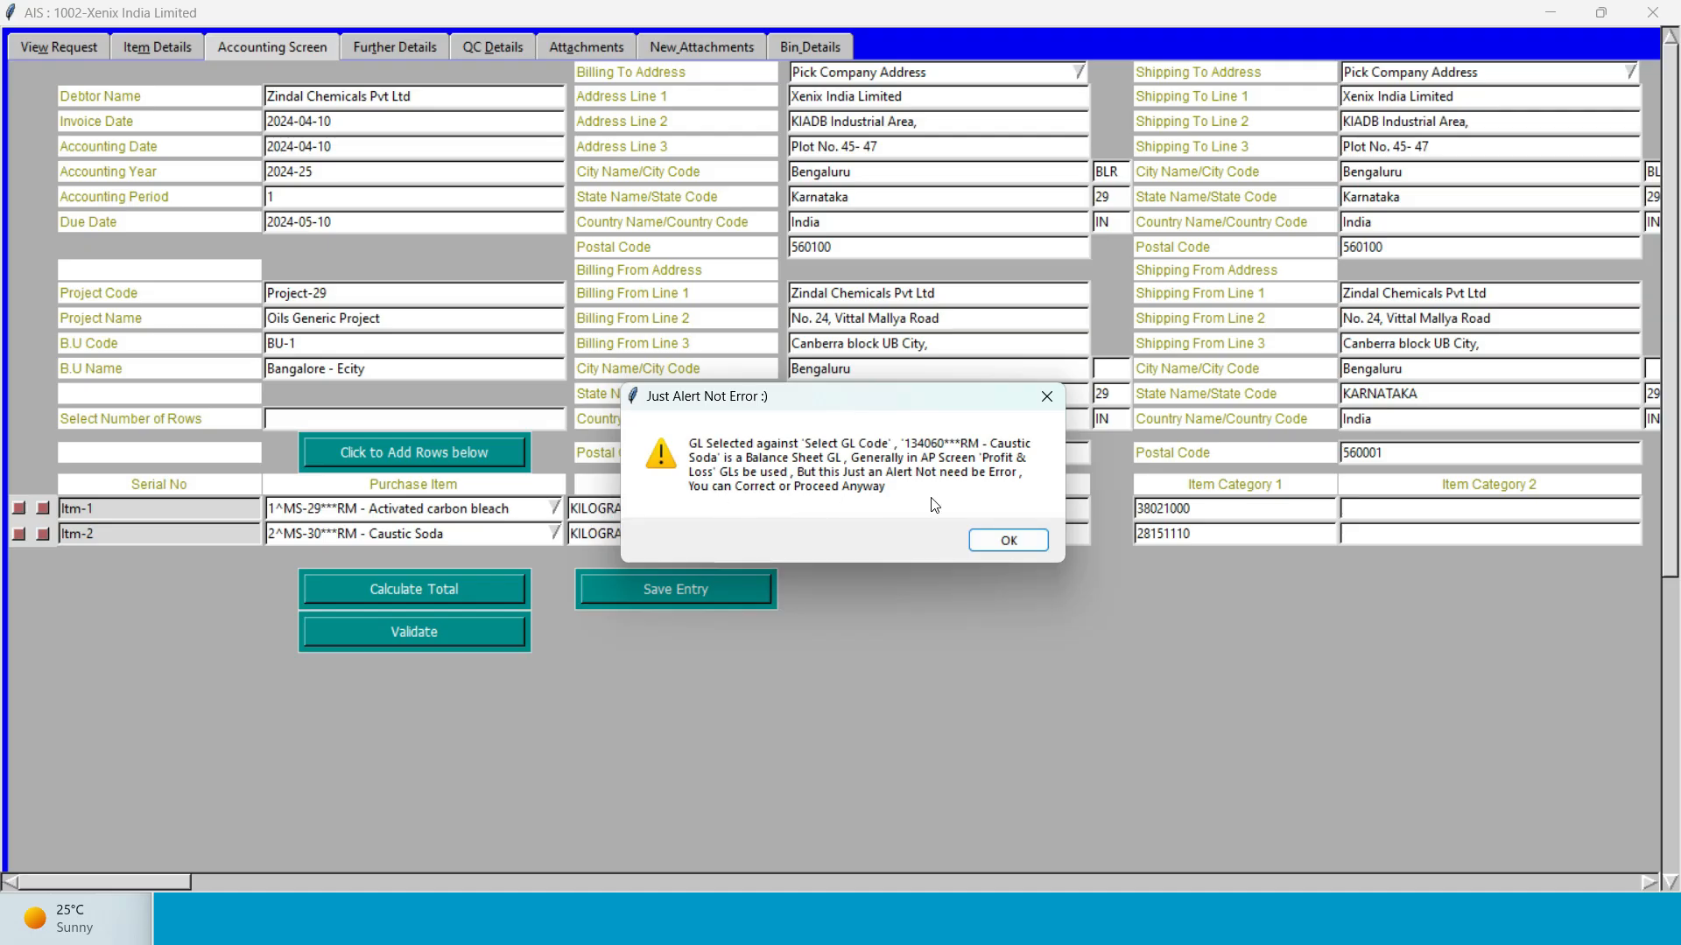
pyautogui.click(1018, 550)
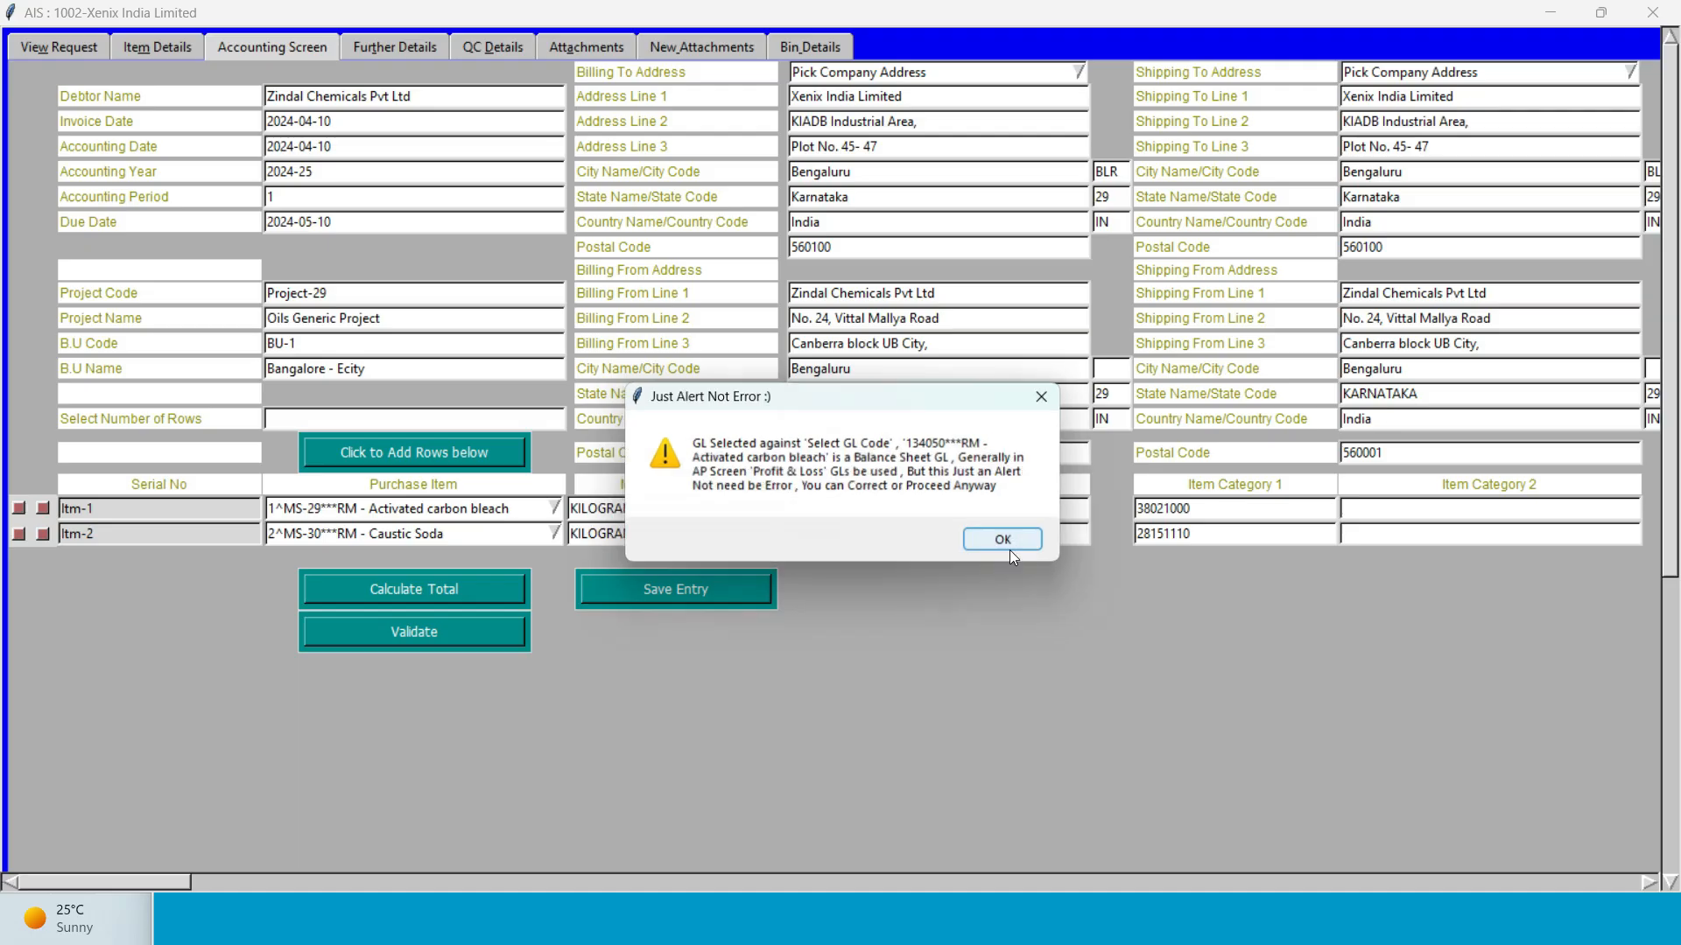
pyautogui.click(987, 548)
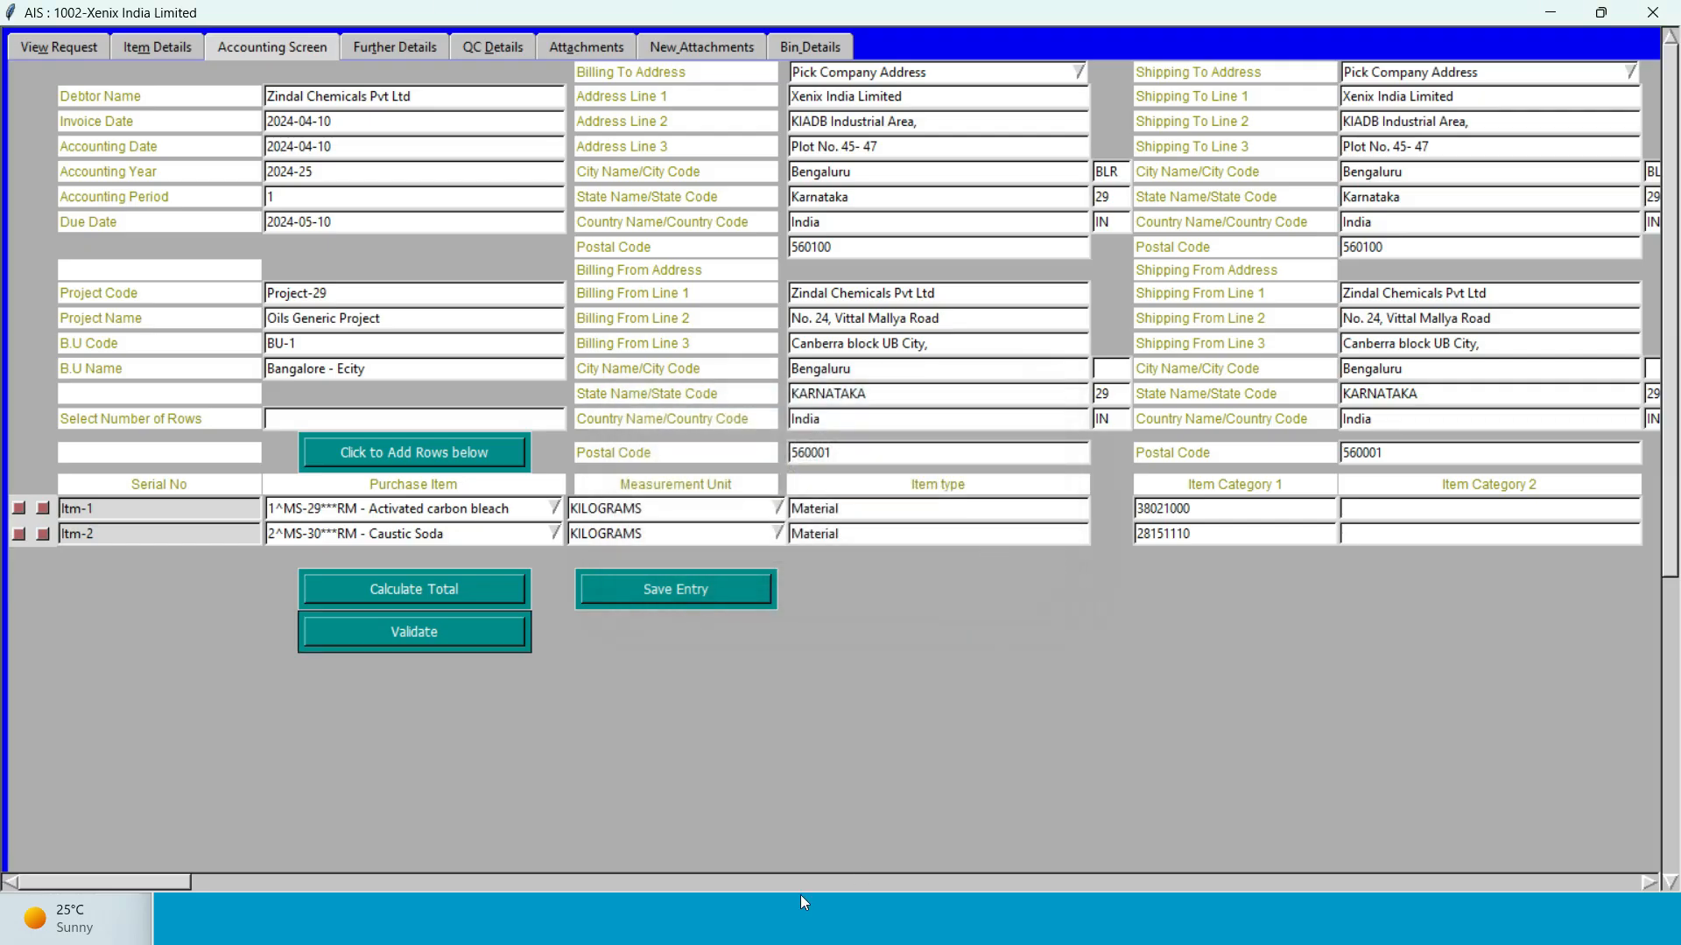
pyautogui.click(702, 601)
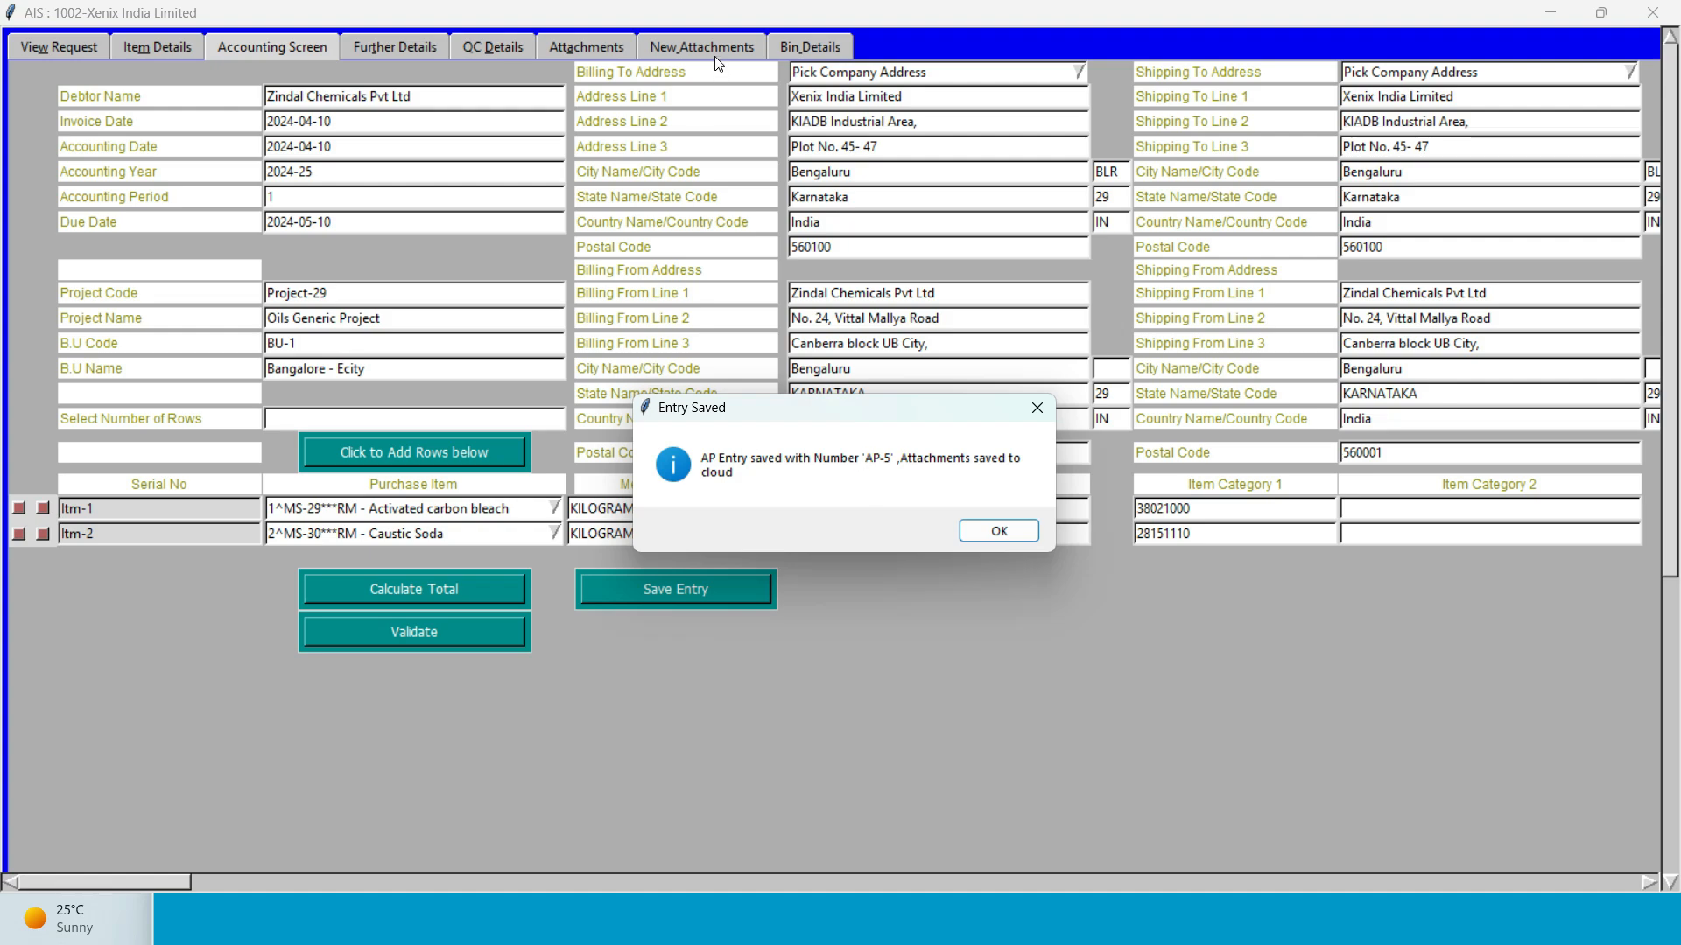
pyautogui.click(977, 527)
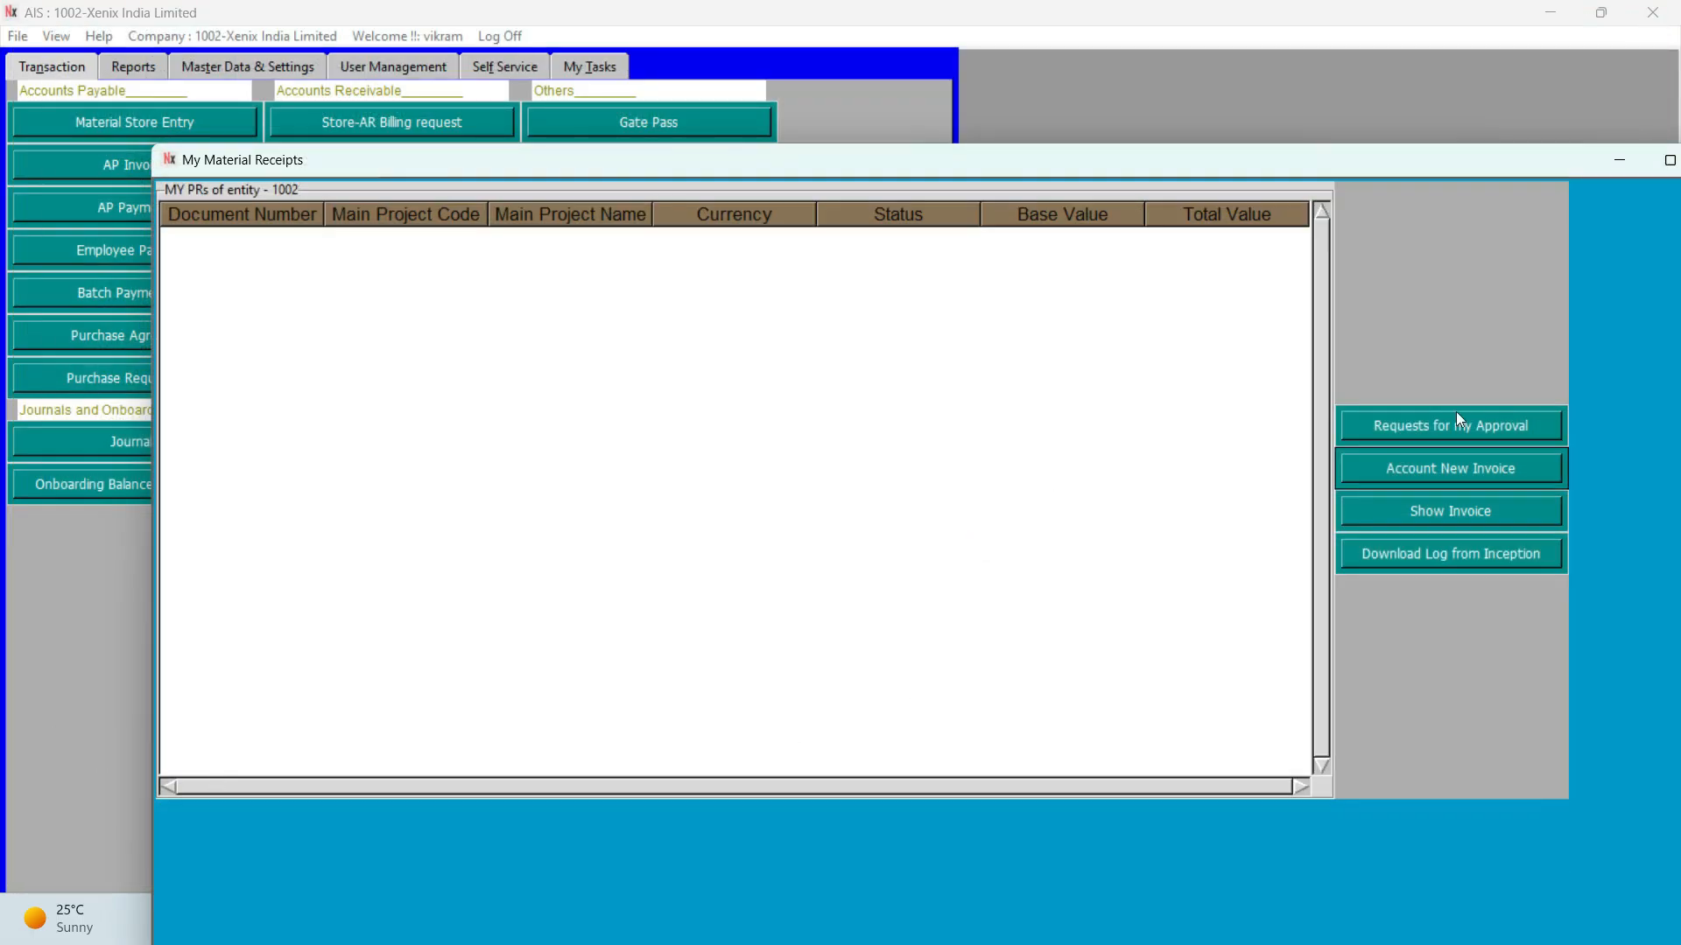
# Open the invoice search and list the accounted invoices of company 1002 Xenix India Limited with their status.
pyautogui.click(1432, 513)
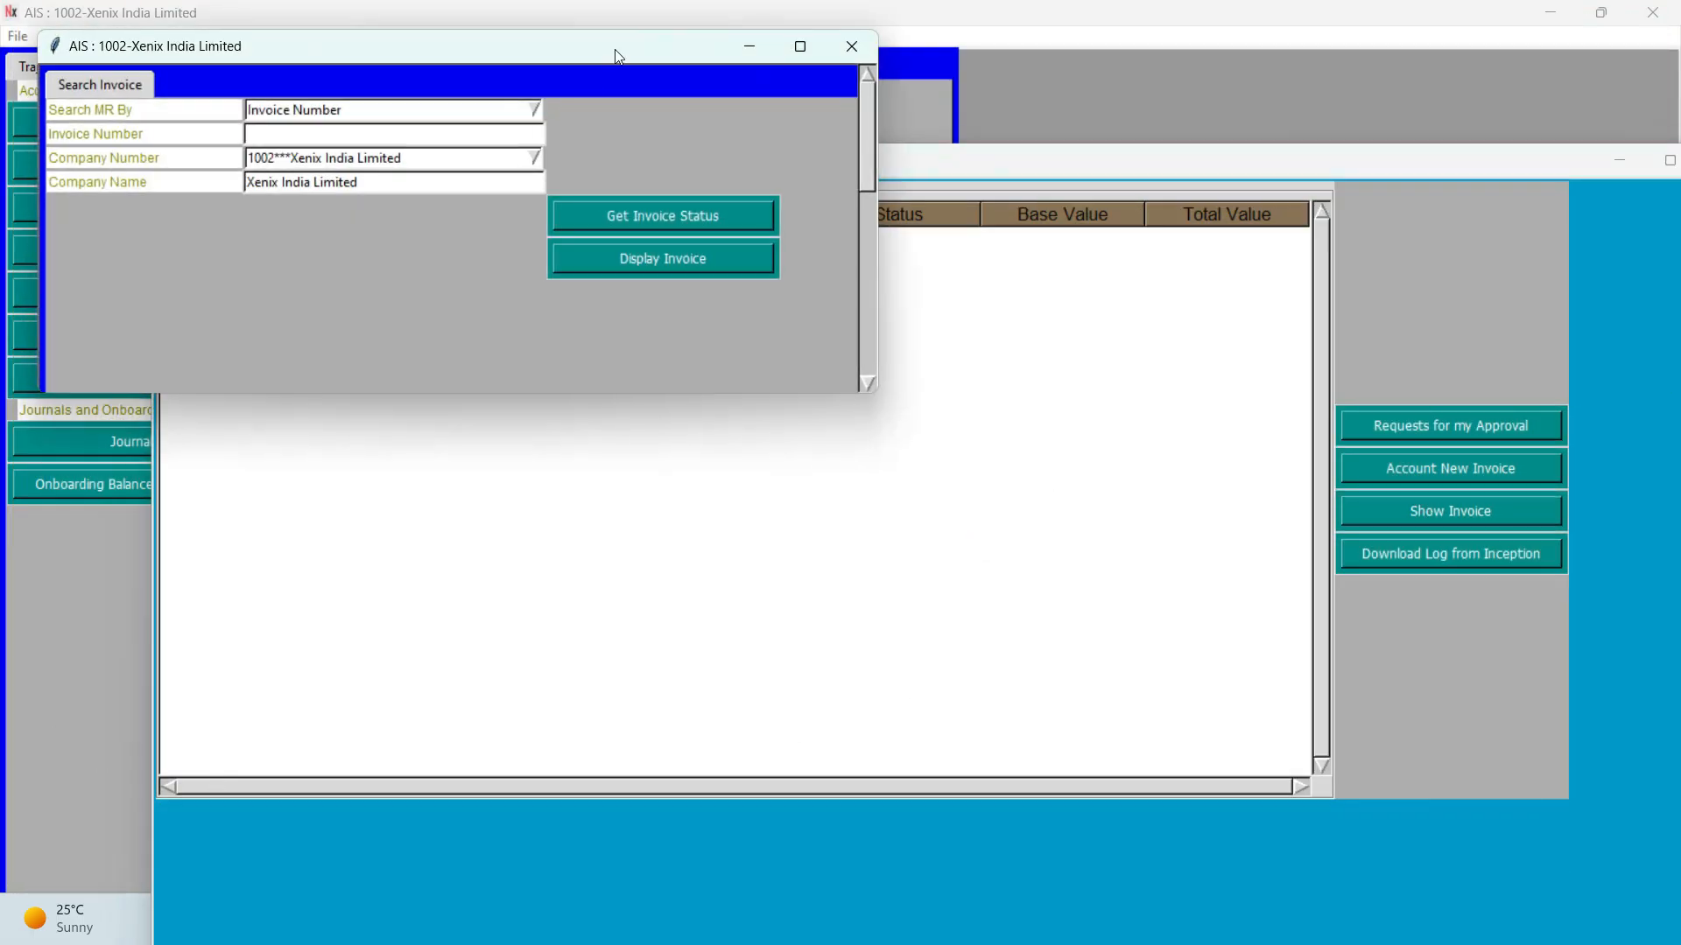
pyautogui.click(534, 110)
pyautogui.click(425, 164)
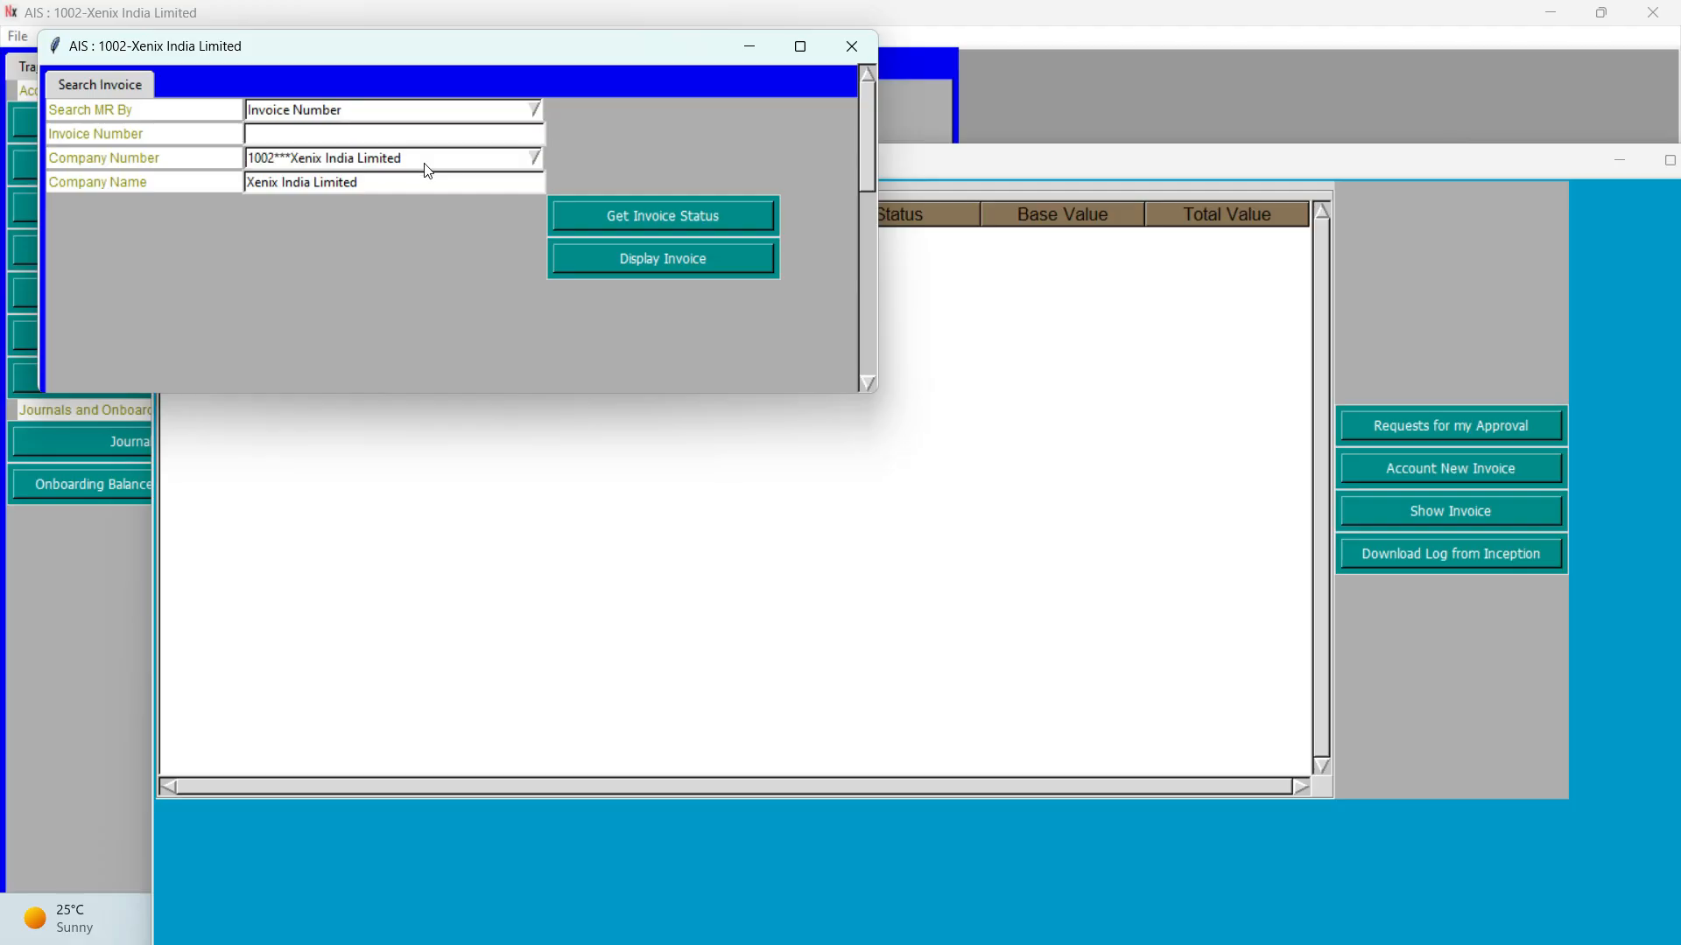
pyautogui.click(663, 242)
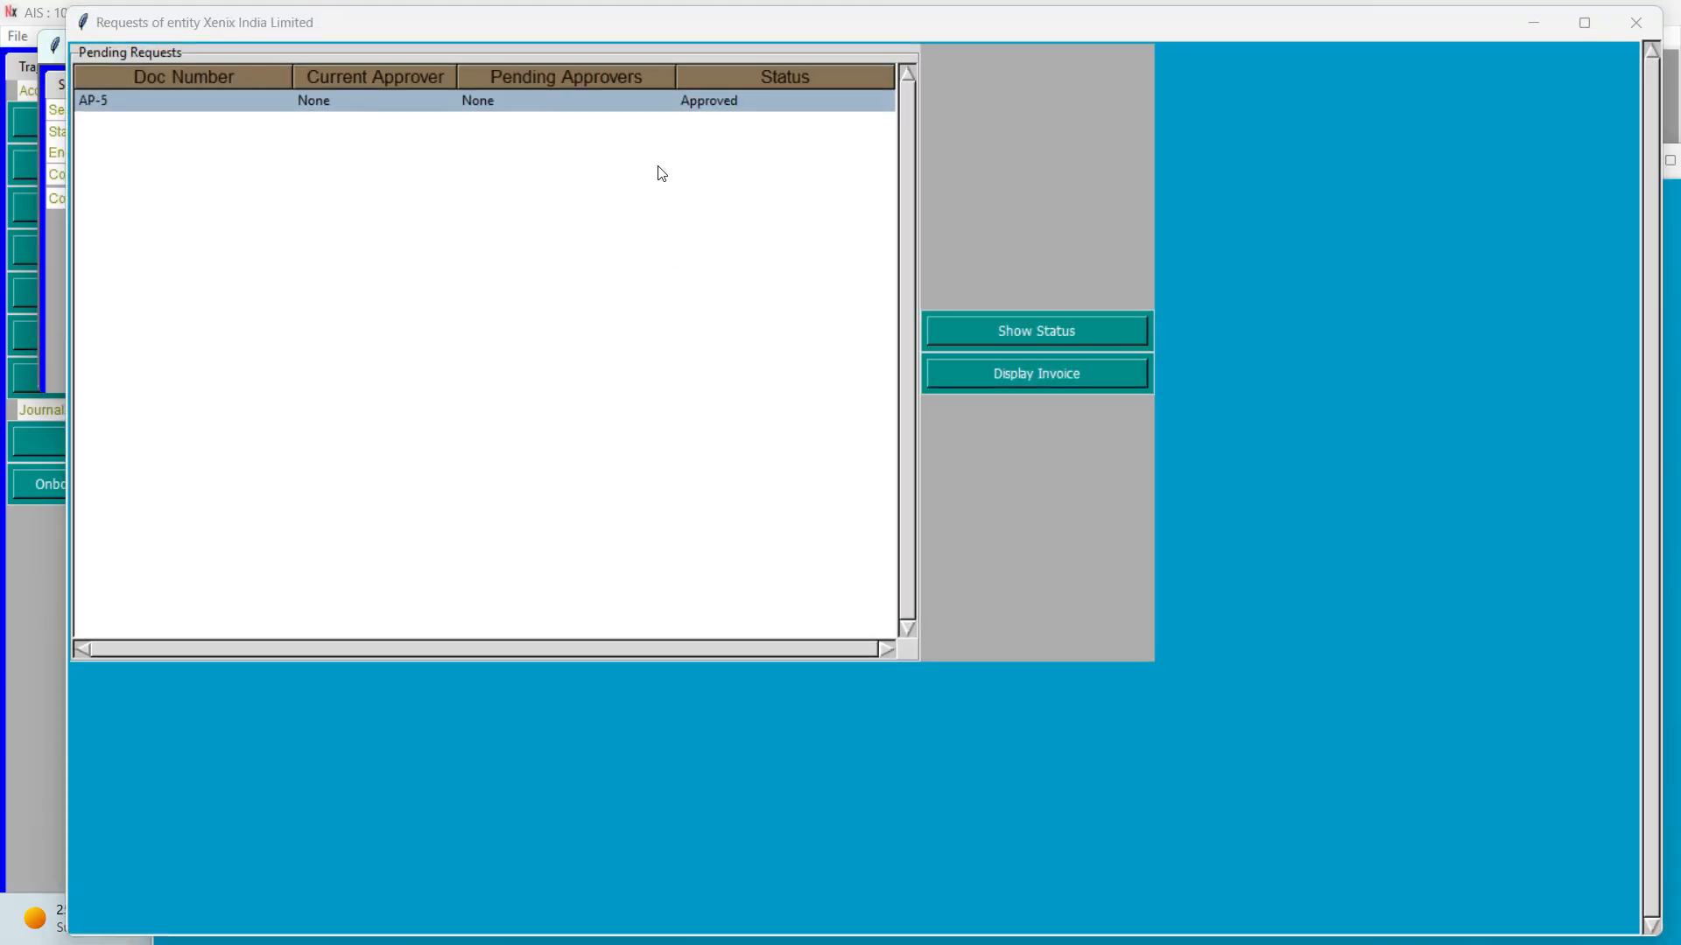
# Check the approval status details of invoice AP-5 and display the invoice.
pyautogui.click(639, 103)
pyautogui.click(993, 333)
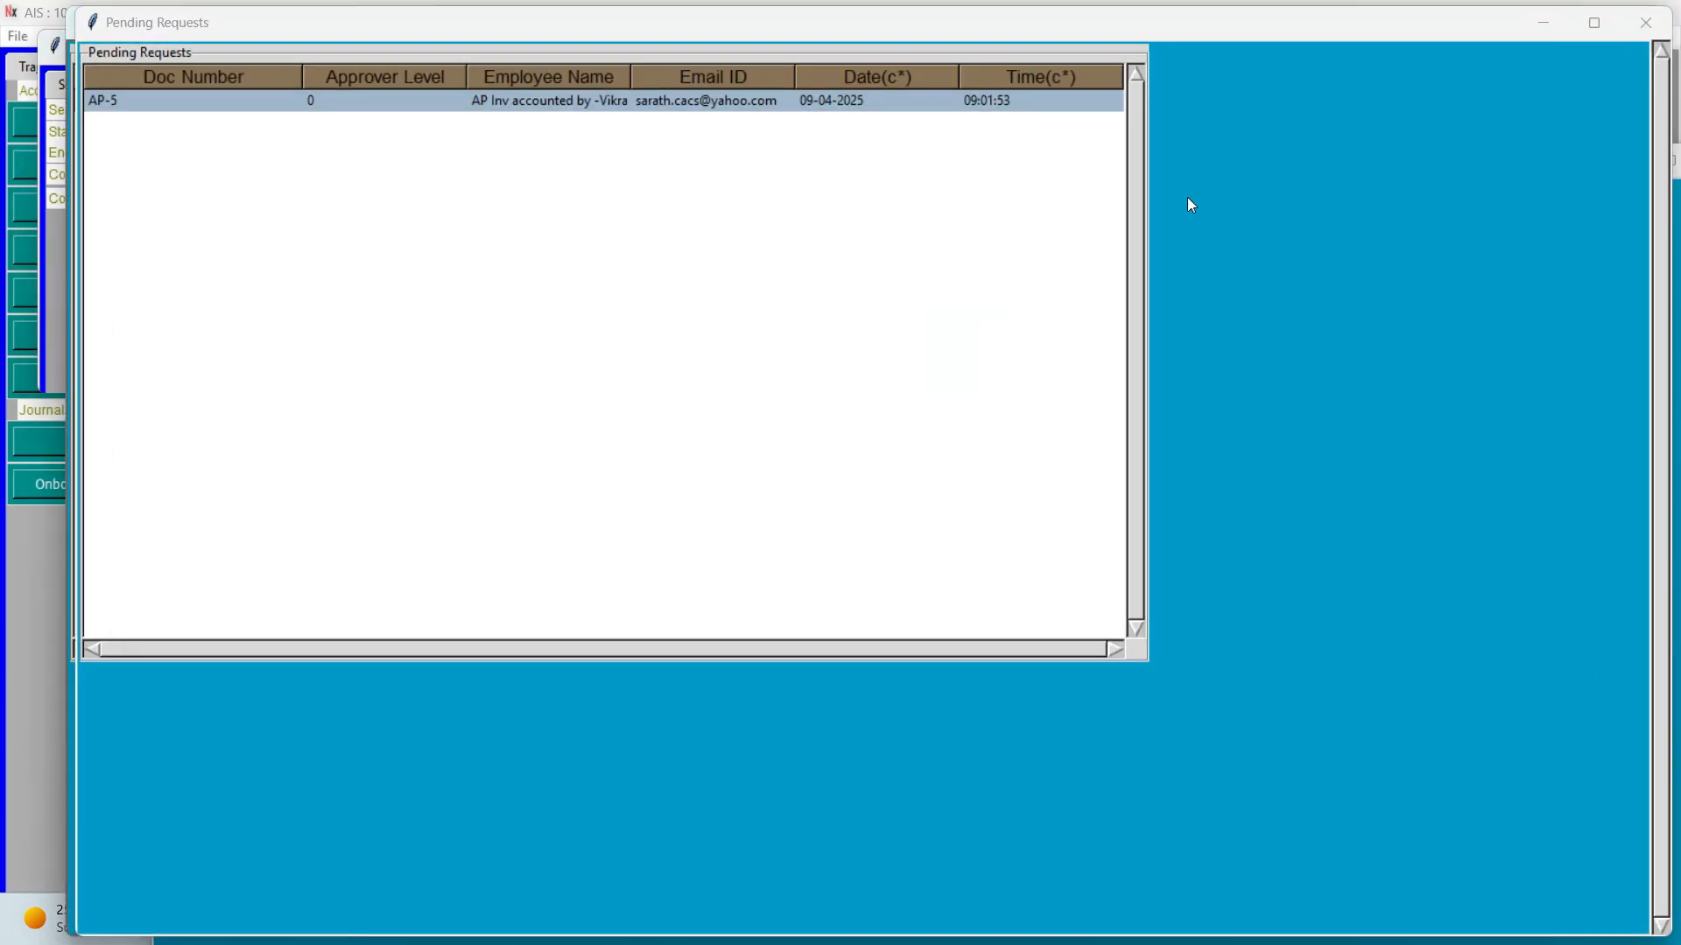
pyautogui.click(1636, 22)
pyautogui.click(977, 382)
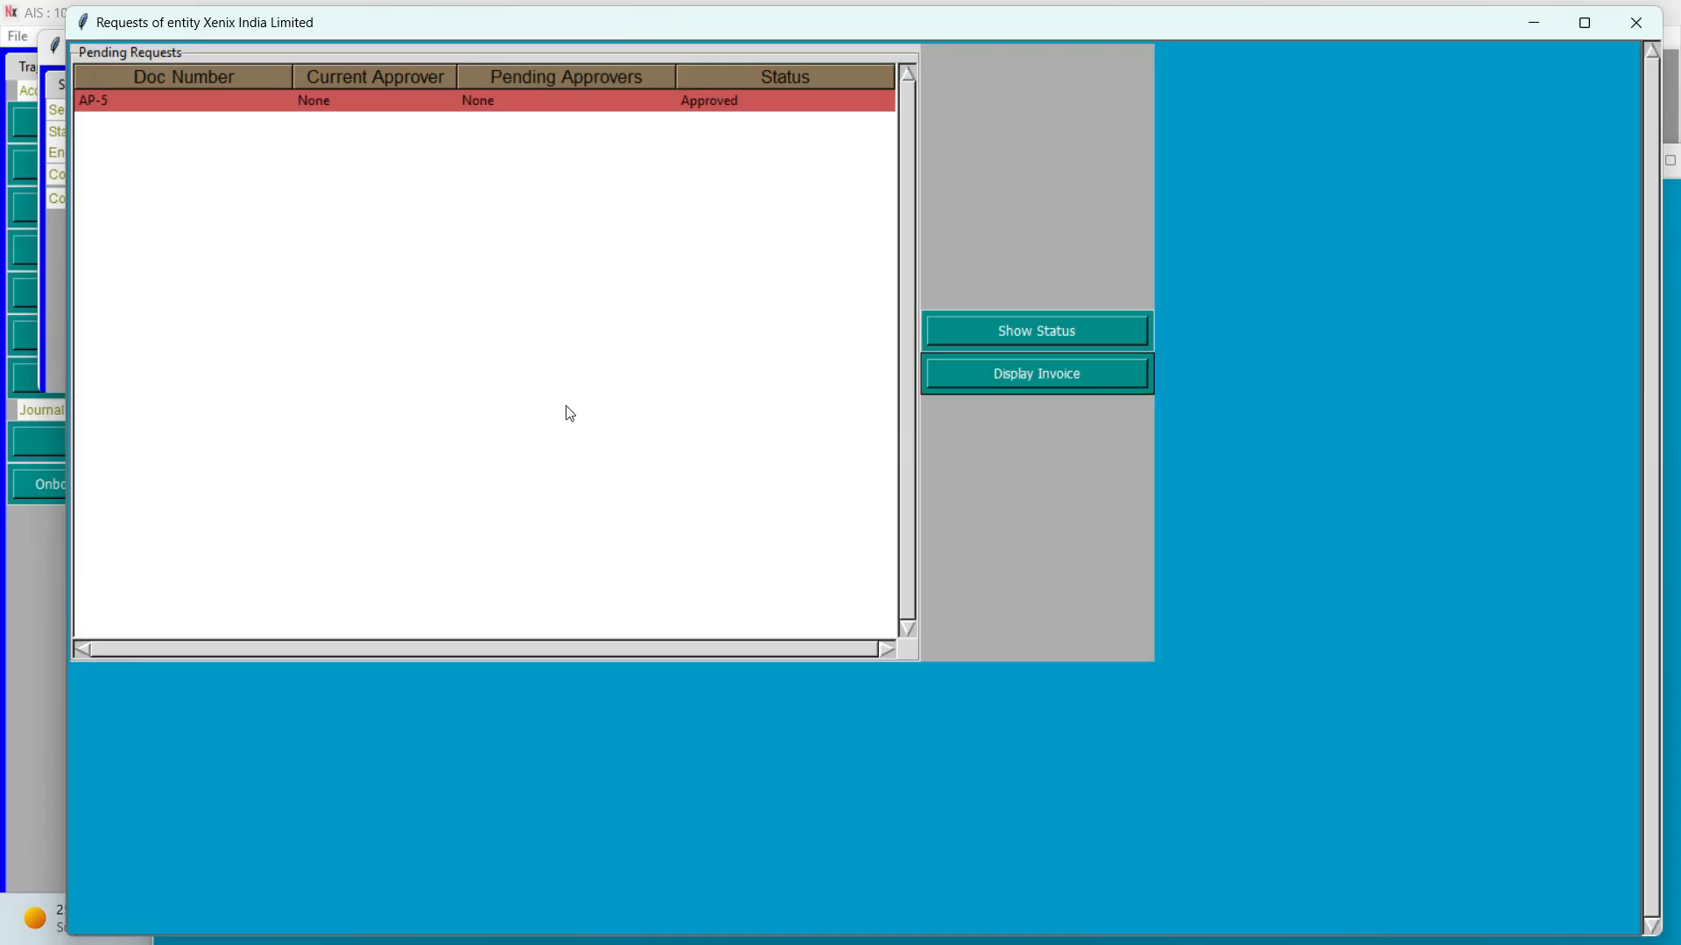
# Enlarge the displayed invoice AP-5 and review its header details, including mode, vendor serial and business unit name.
pyautogui.click(1137, 131)
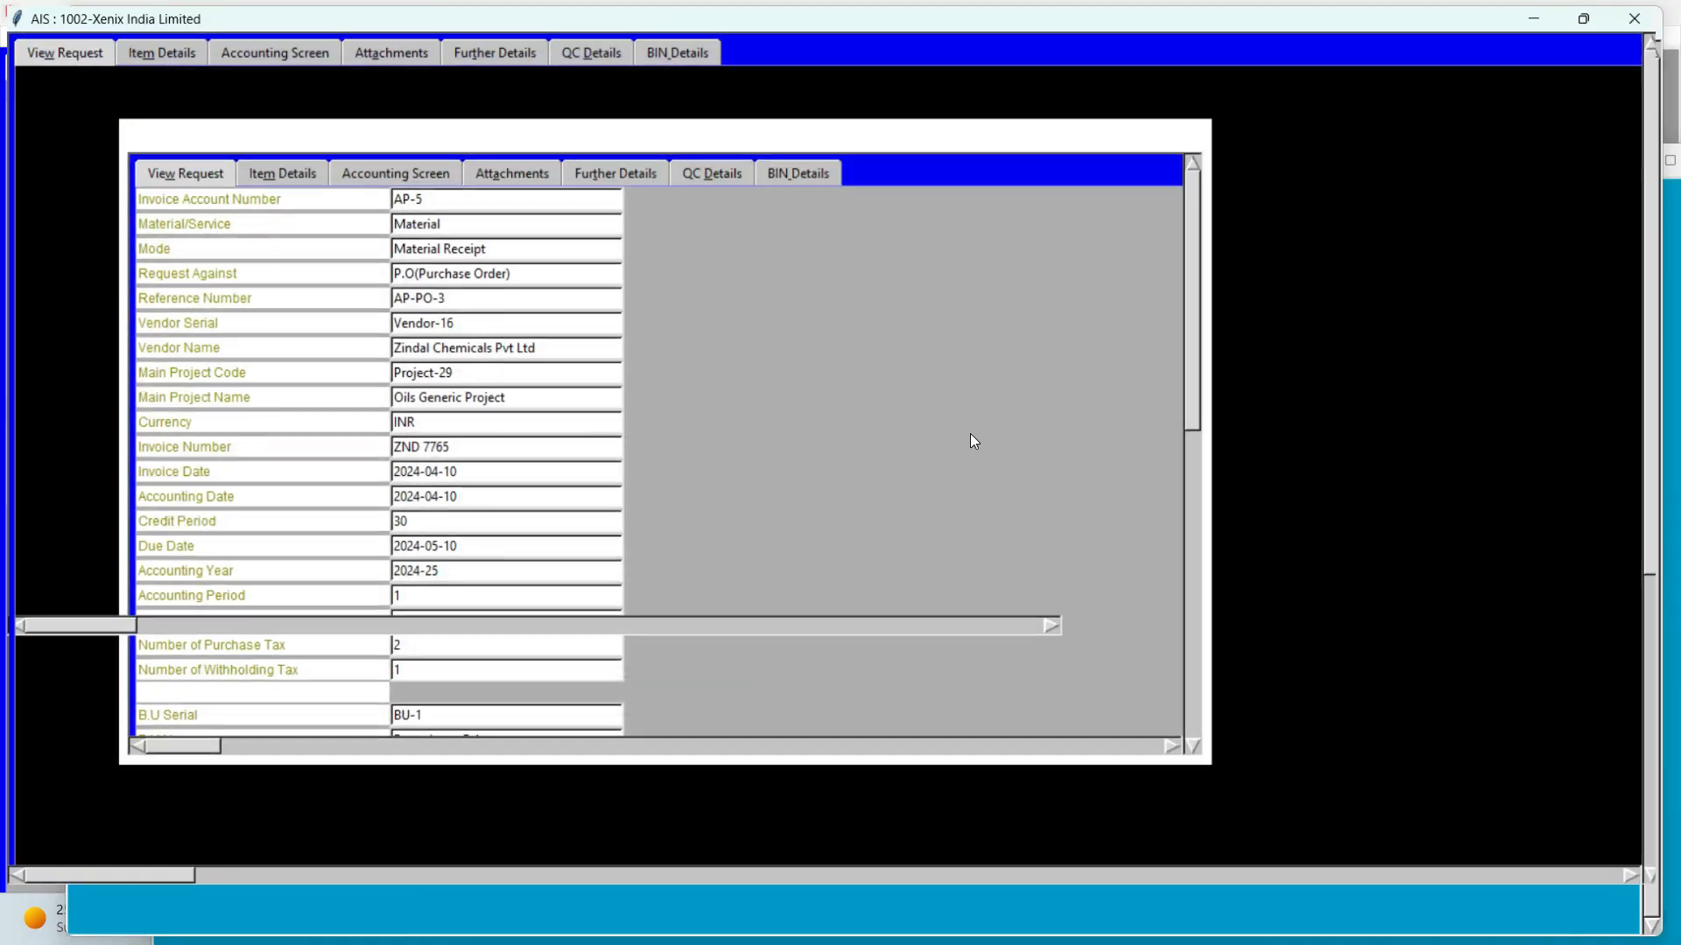
pyautogui.click(163, 58)
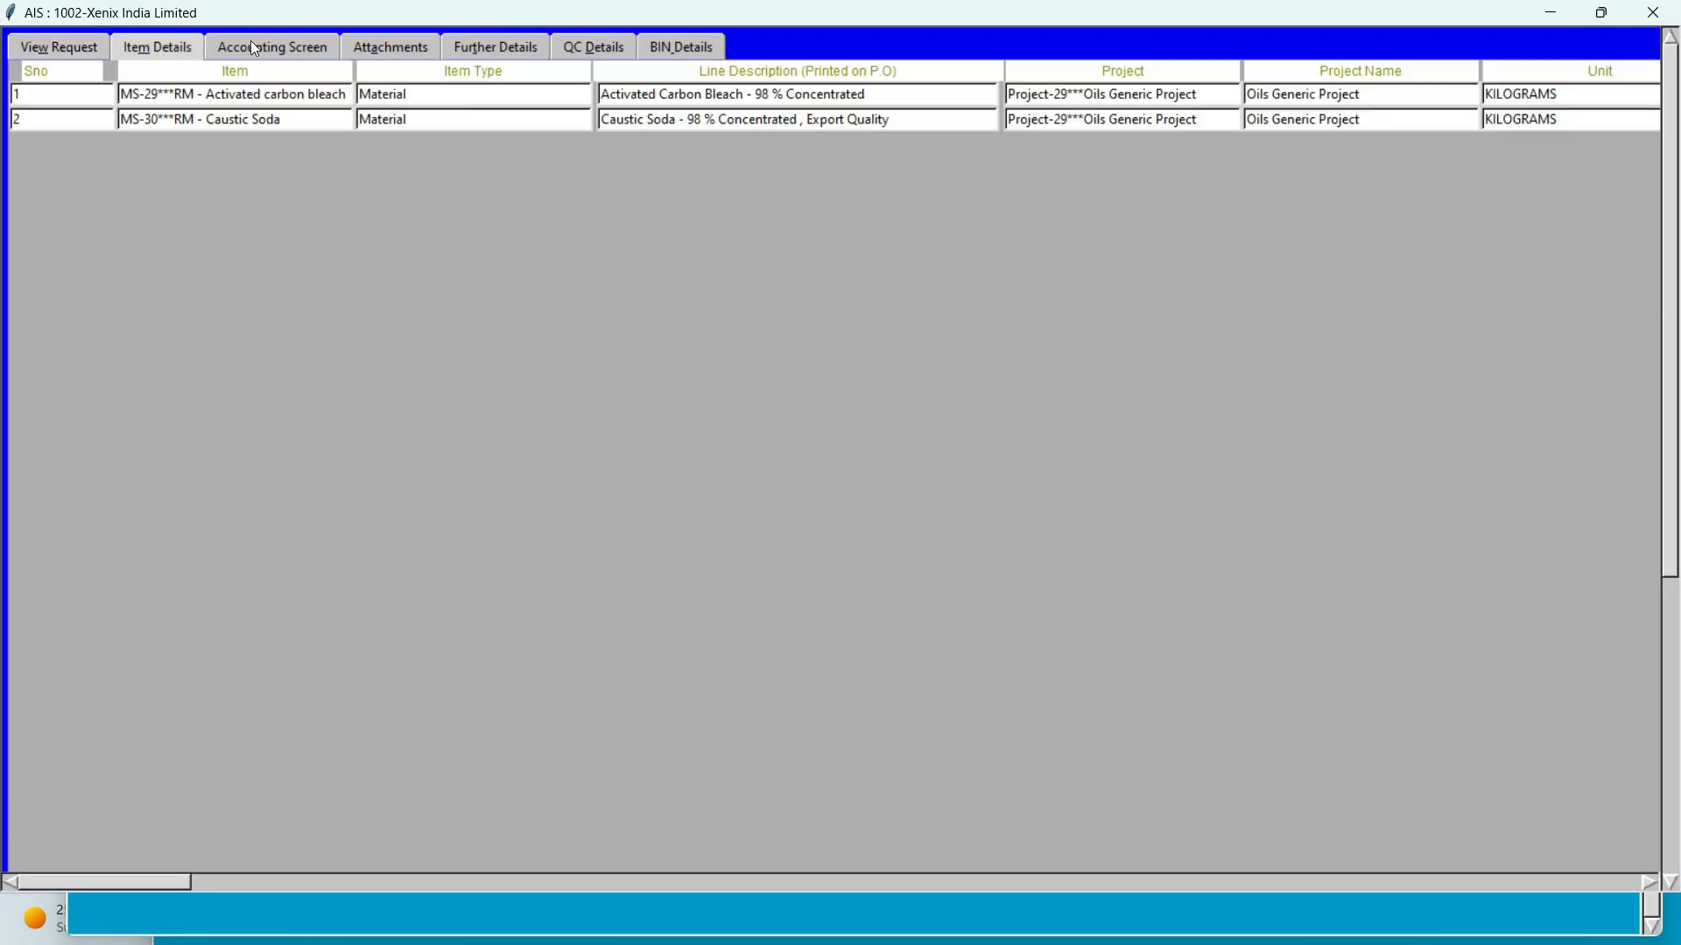
pyautogui.click(49, 55)
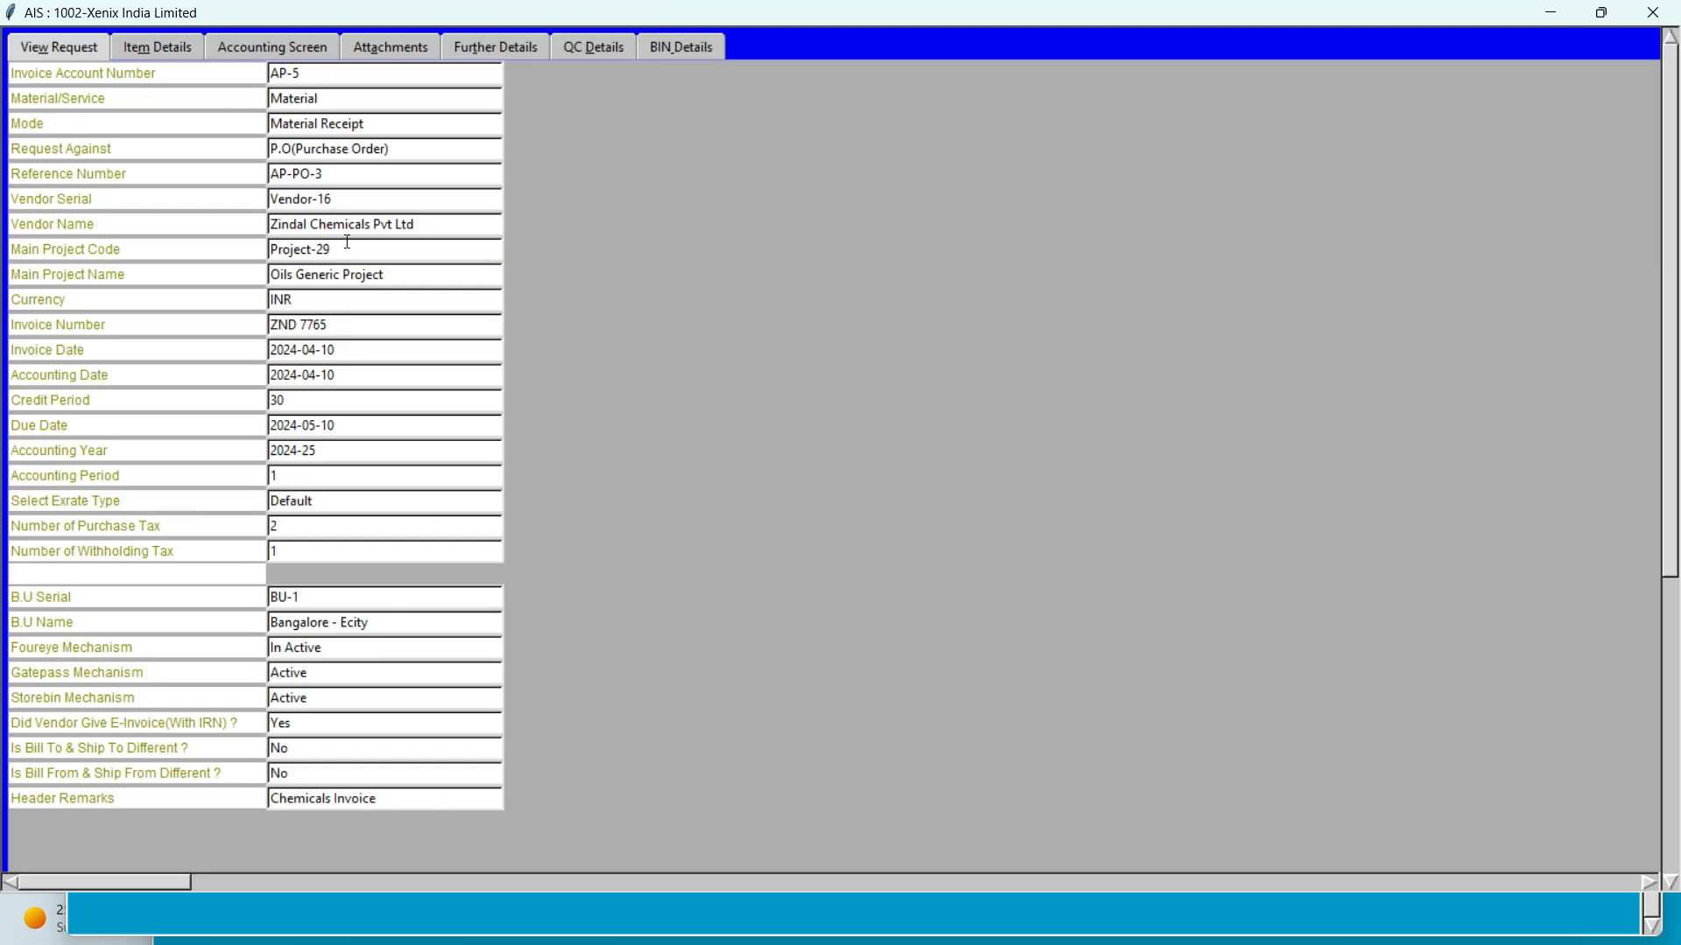
pyautogui.moveTo(379, 116); pyautogui.dragTo(239, 123)
pyautogui.moveTo(455, 198); pyautogui.dragTo(276, 204)
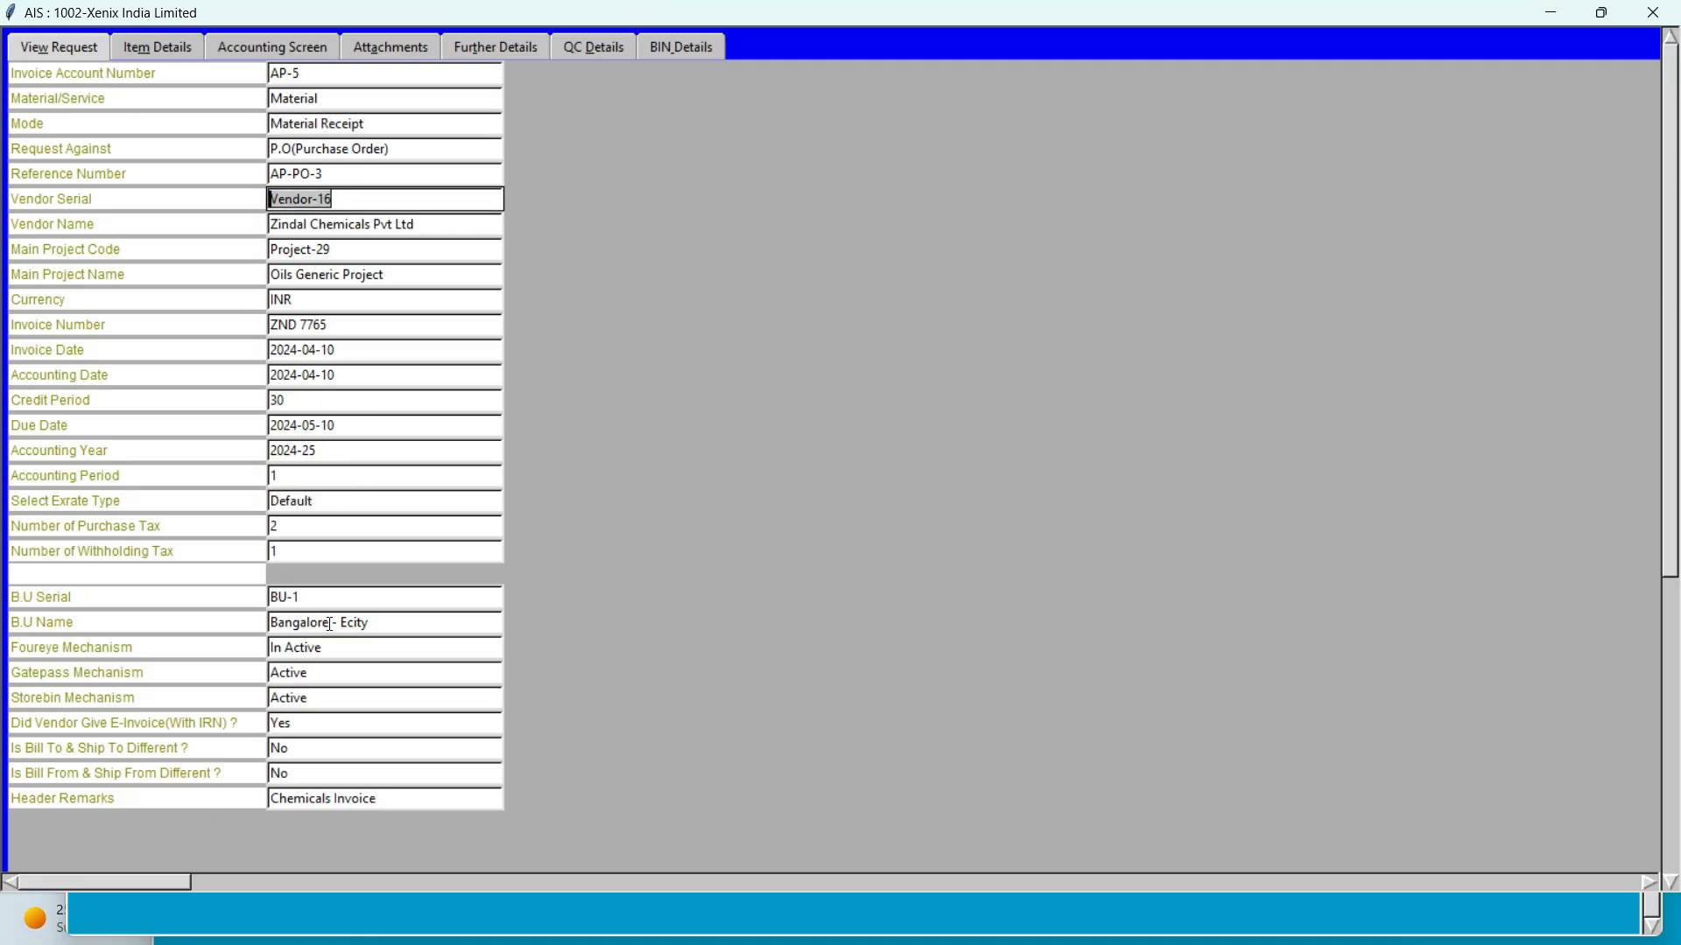
pyautogui.moveTo(399, 630); pyautogui.dragTo(199, 619)
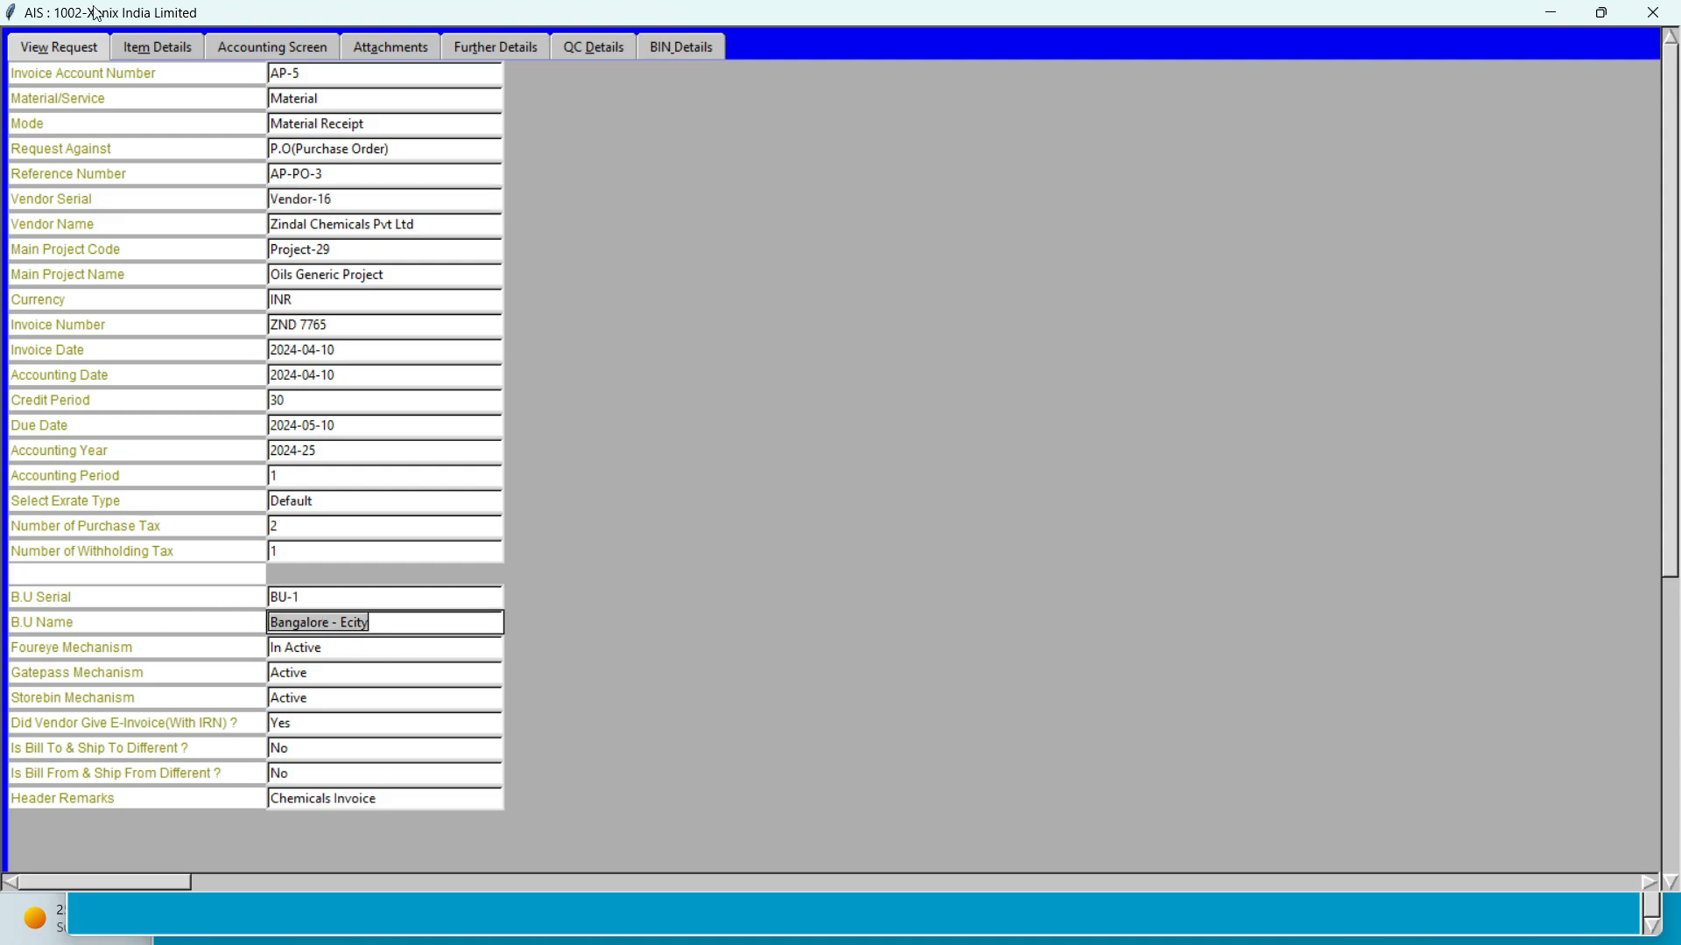
# Review the invoice's item details and its accounting entry, including the purchase taxes, base values and tax amounts of both items.
pyautogui.click(156, 49)
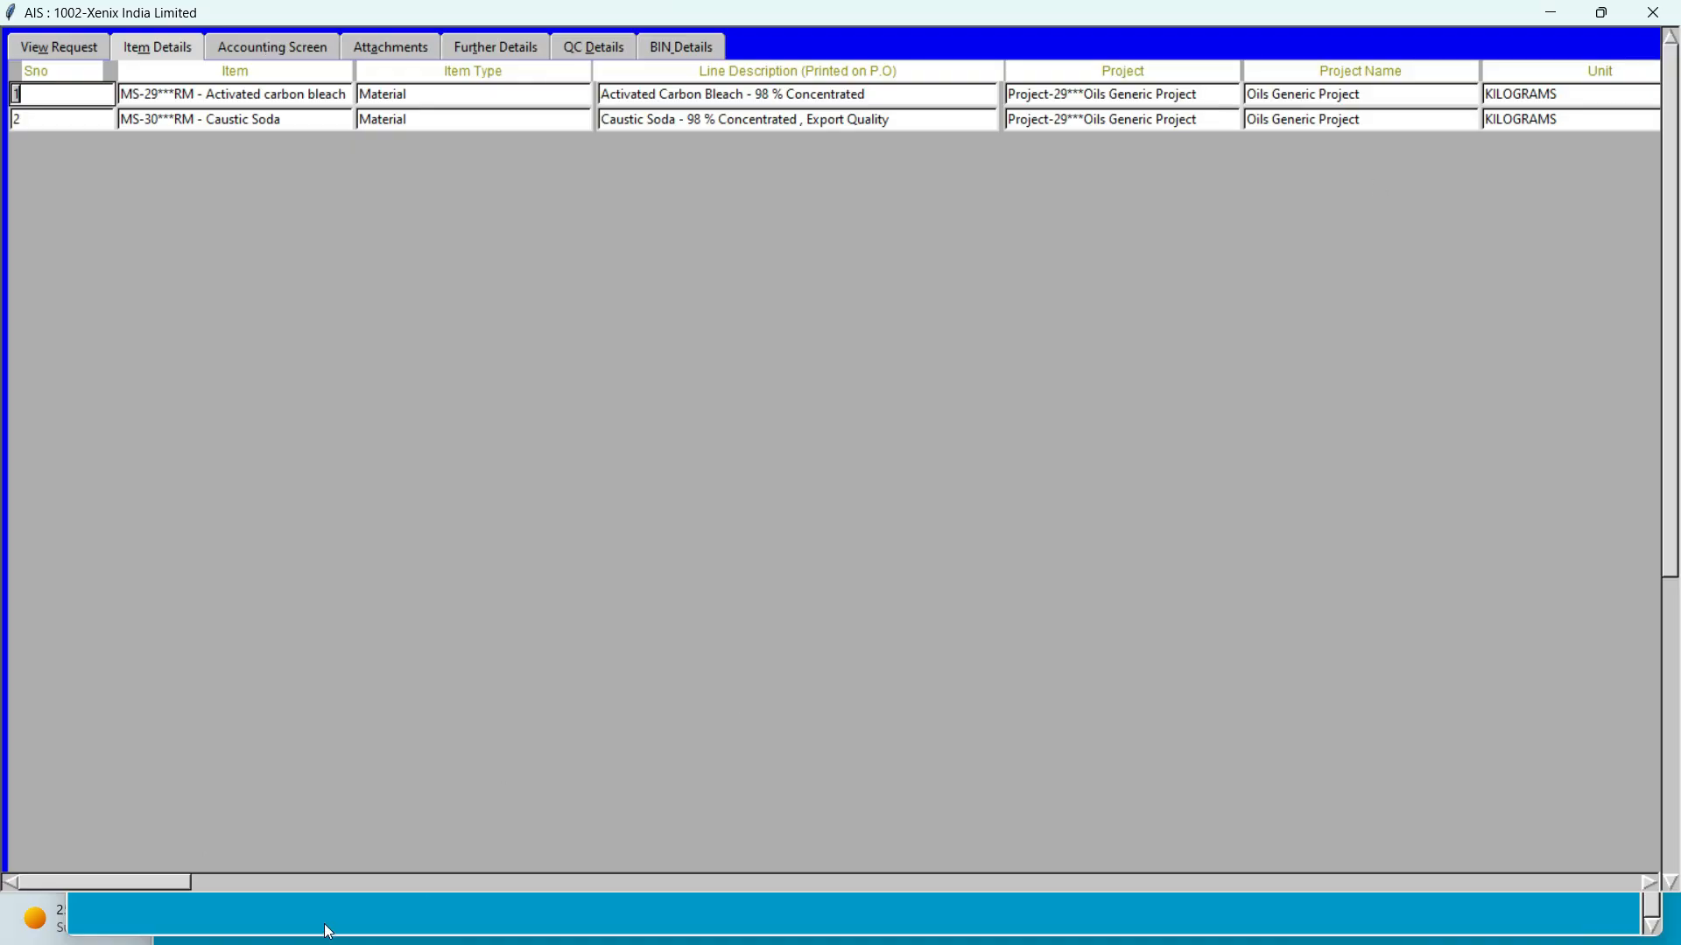
pyautogui.moveTo(154, 884); pyautogui.dragTo(144, 843)
pyautogui.click(261, 56)
pyautogui.moveTo(128, 878); pyautogui.dragTo(423, 902)
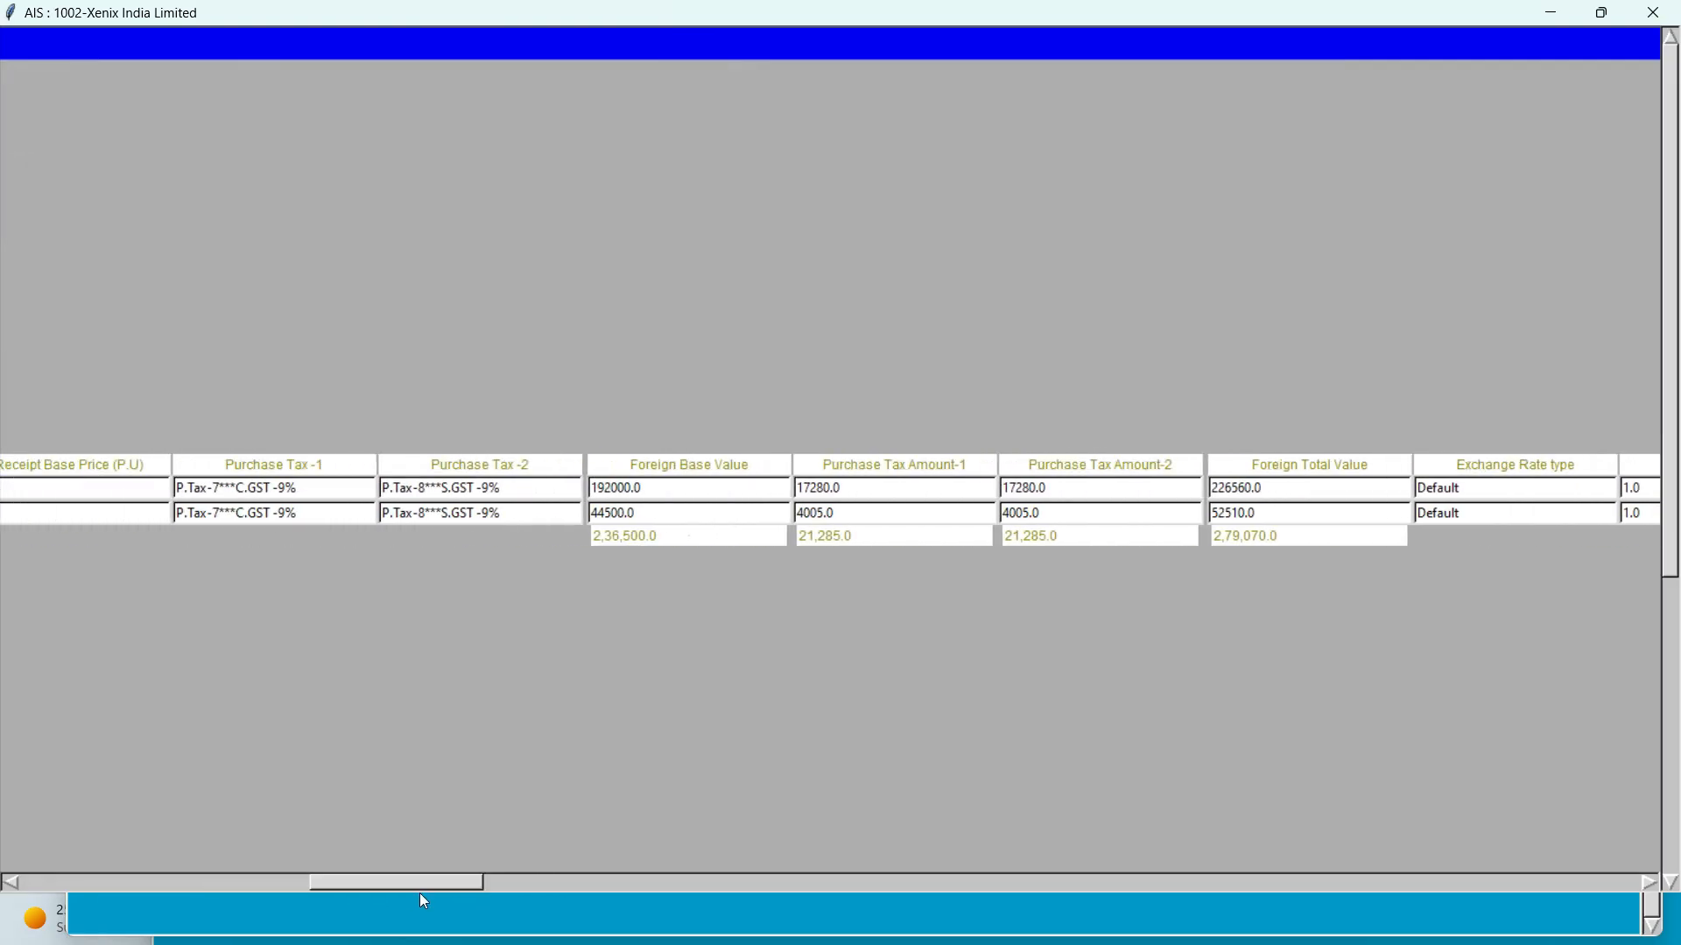
pyautogui.click(351, 487)
pyautogui.click(312, 517)
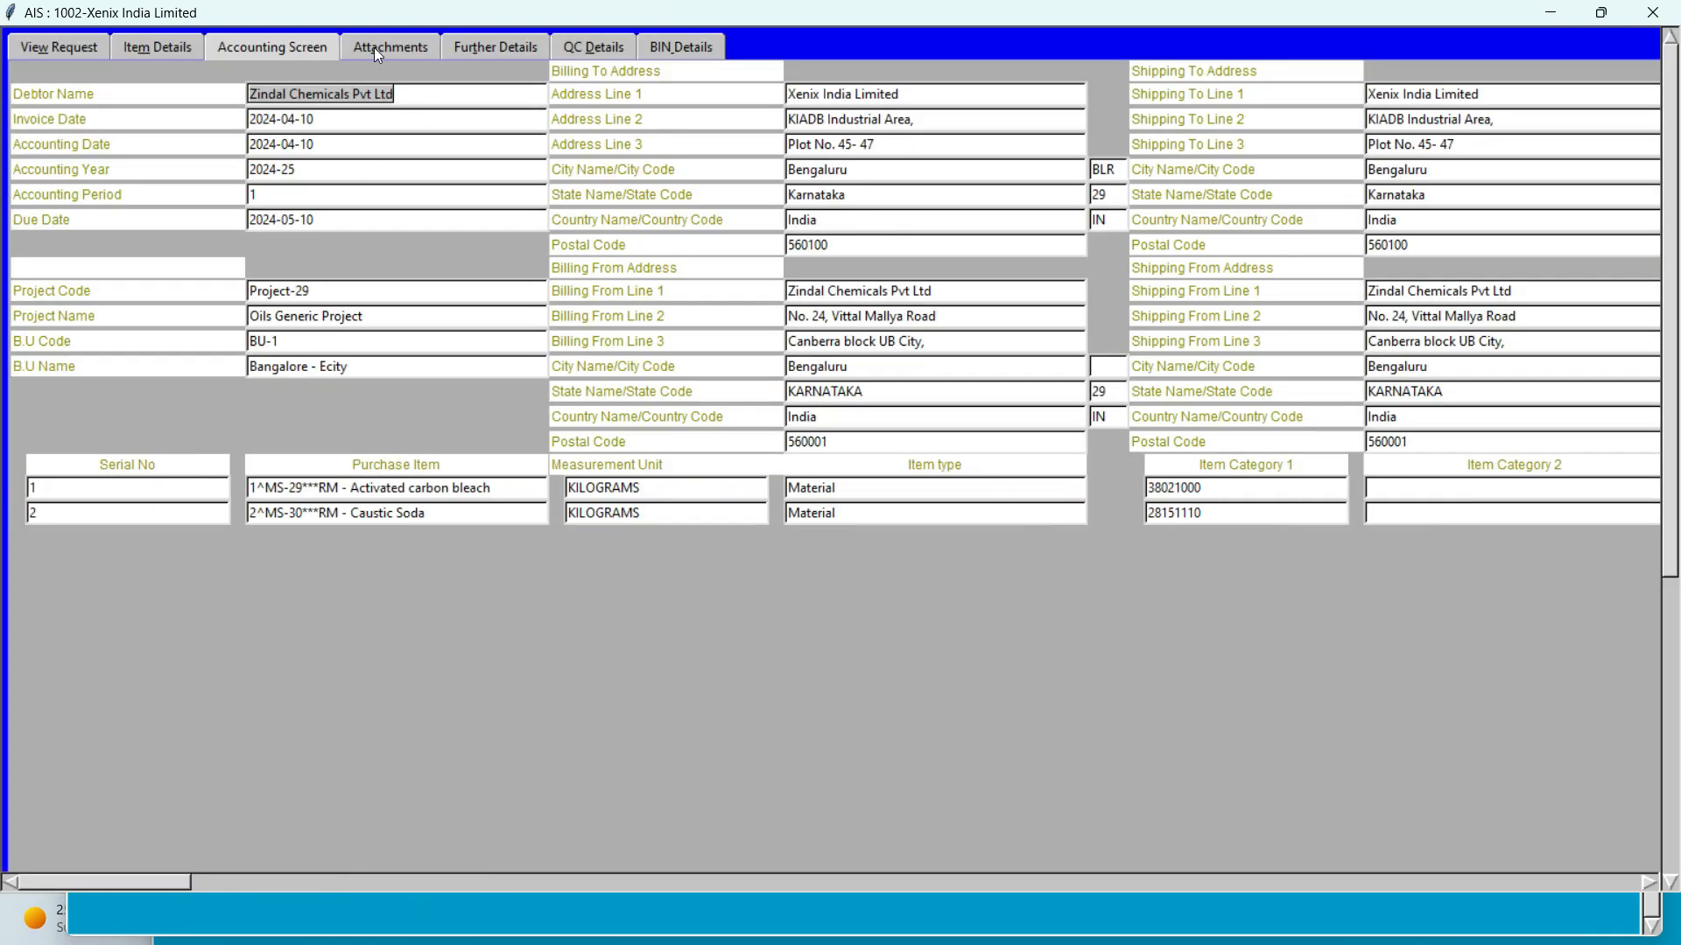
# Show the invoice's attachments and download the file 1002-AP-5-Demo Invoice.pdf that was attached while accounting the invoice.
pyautogui.click(376, 49)
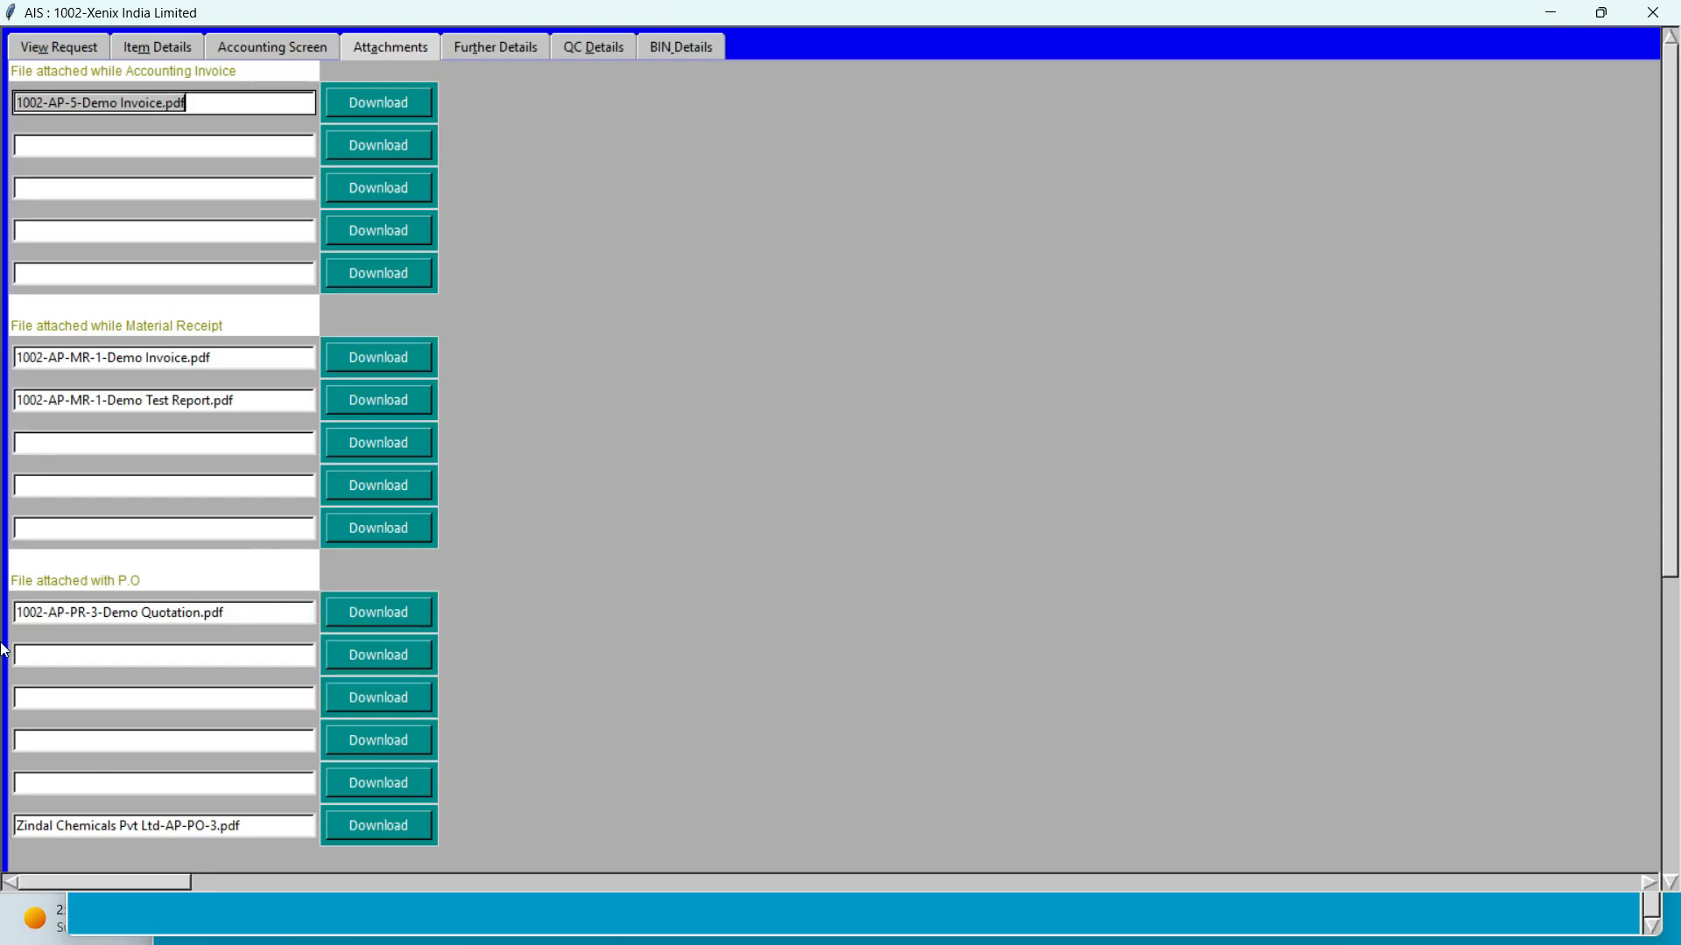
pyautogui.click(350, 102)
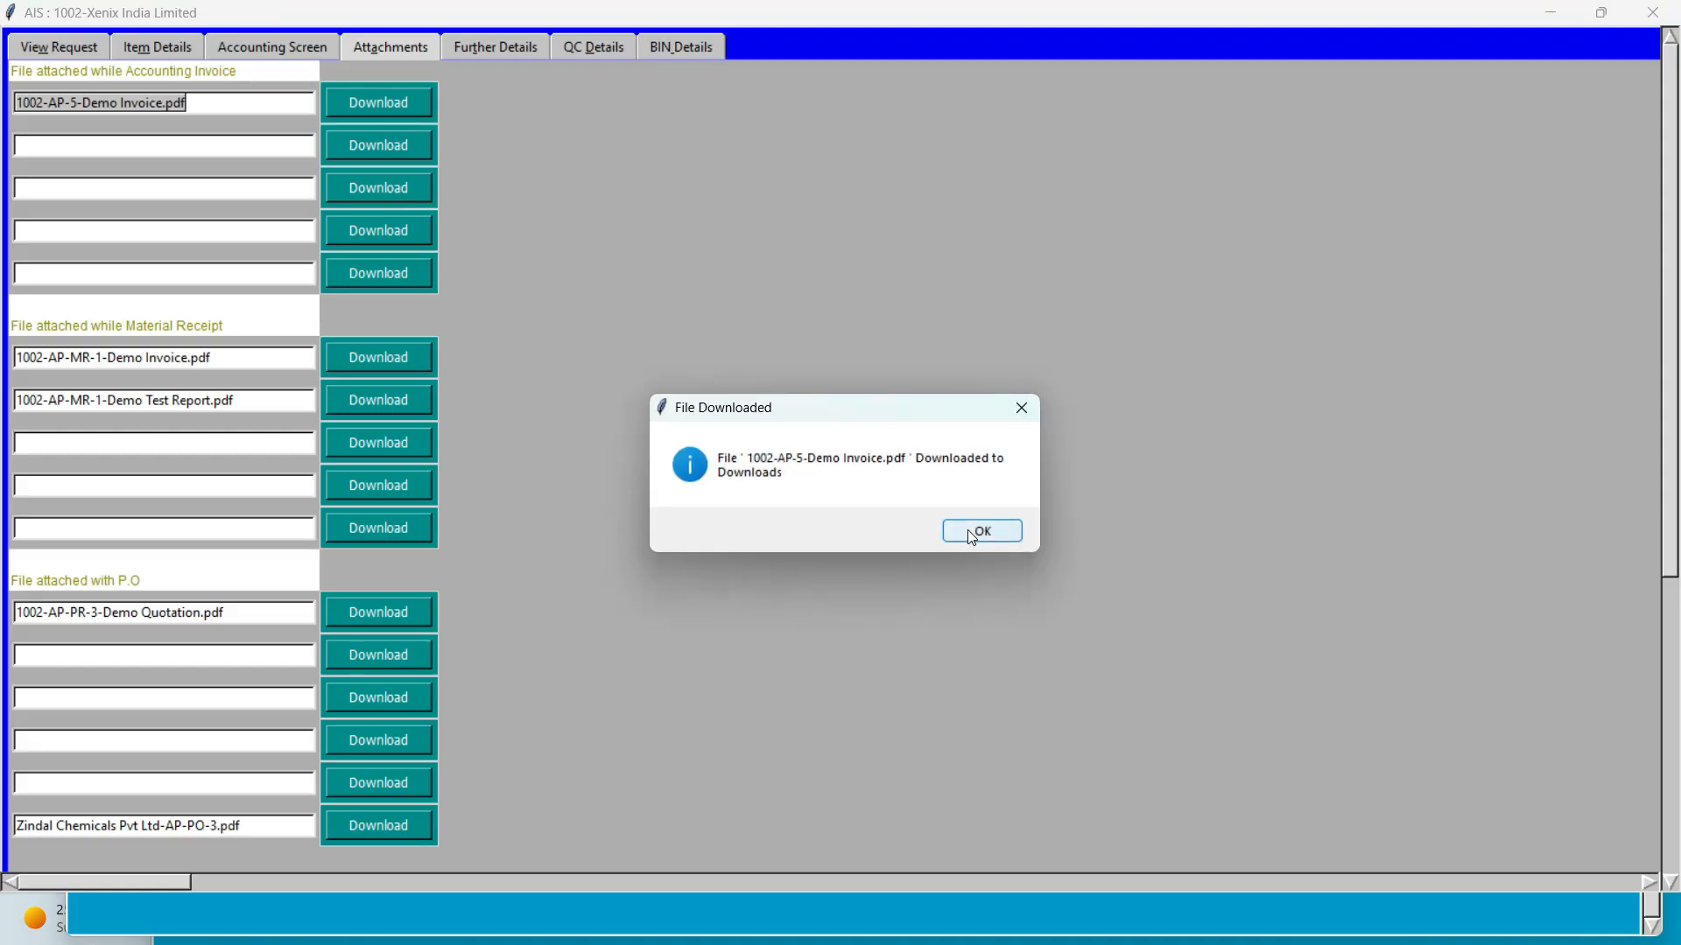
pyautogui.click(982, 531)
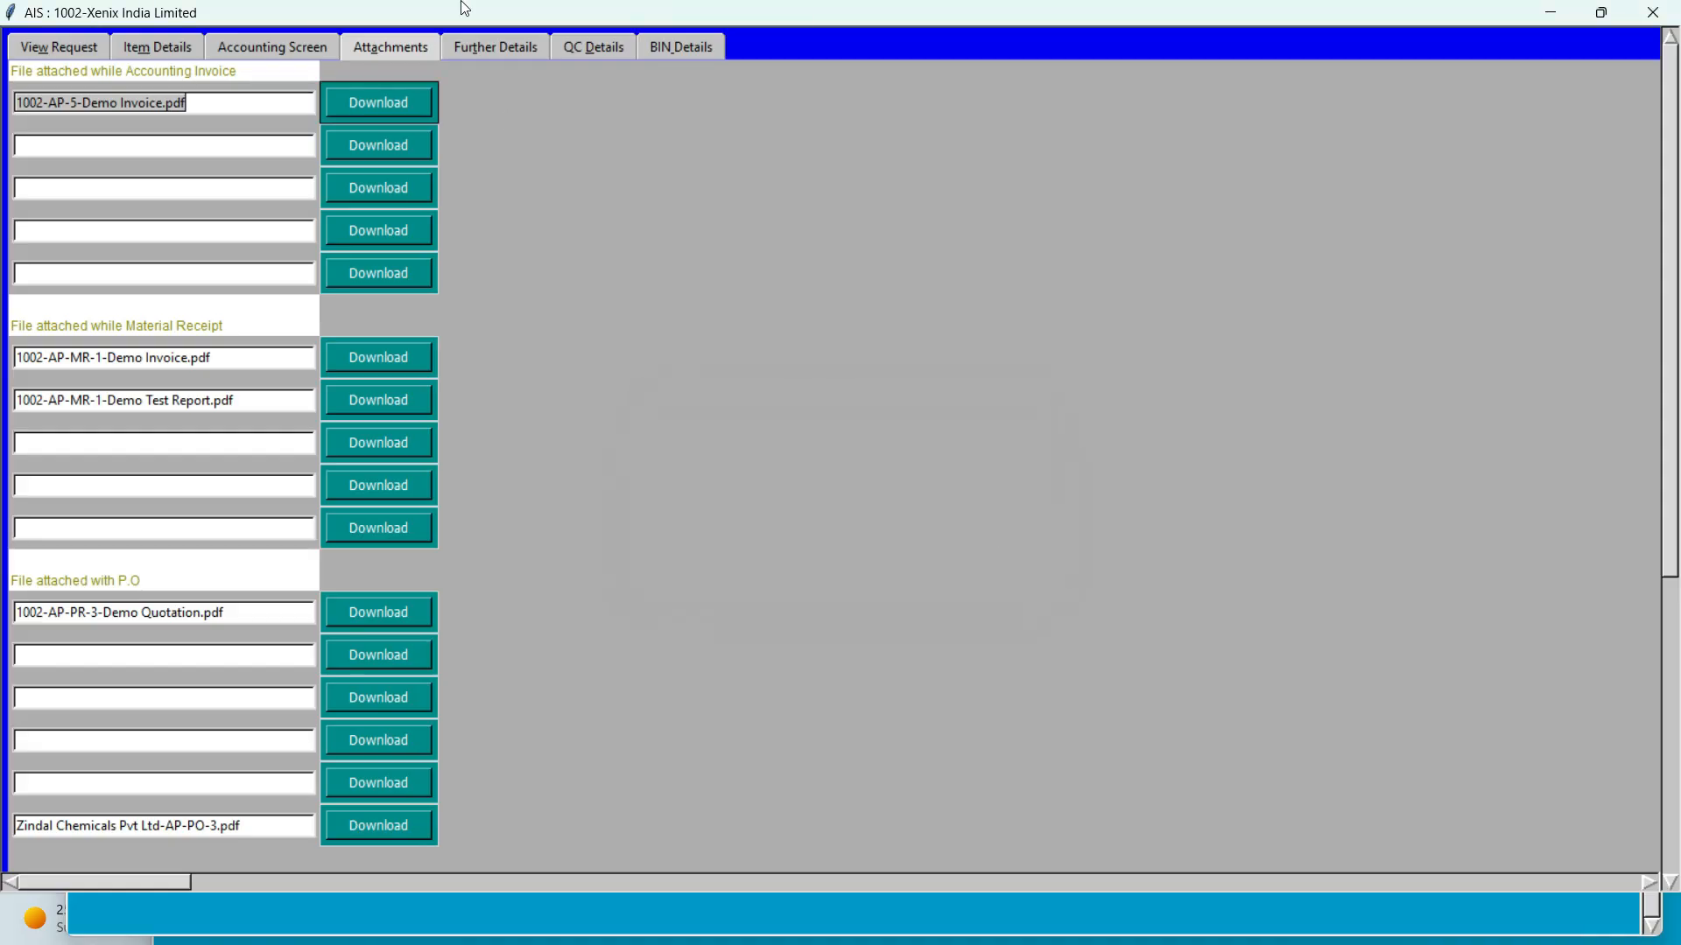
# Review the invoice's further entry details, QC details and BIN details, and return to the request view.
pyautogui.click(490, 49)
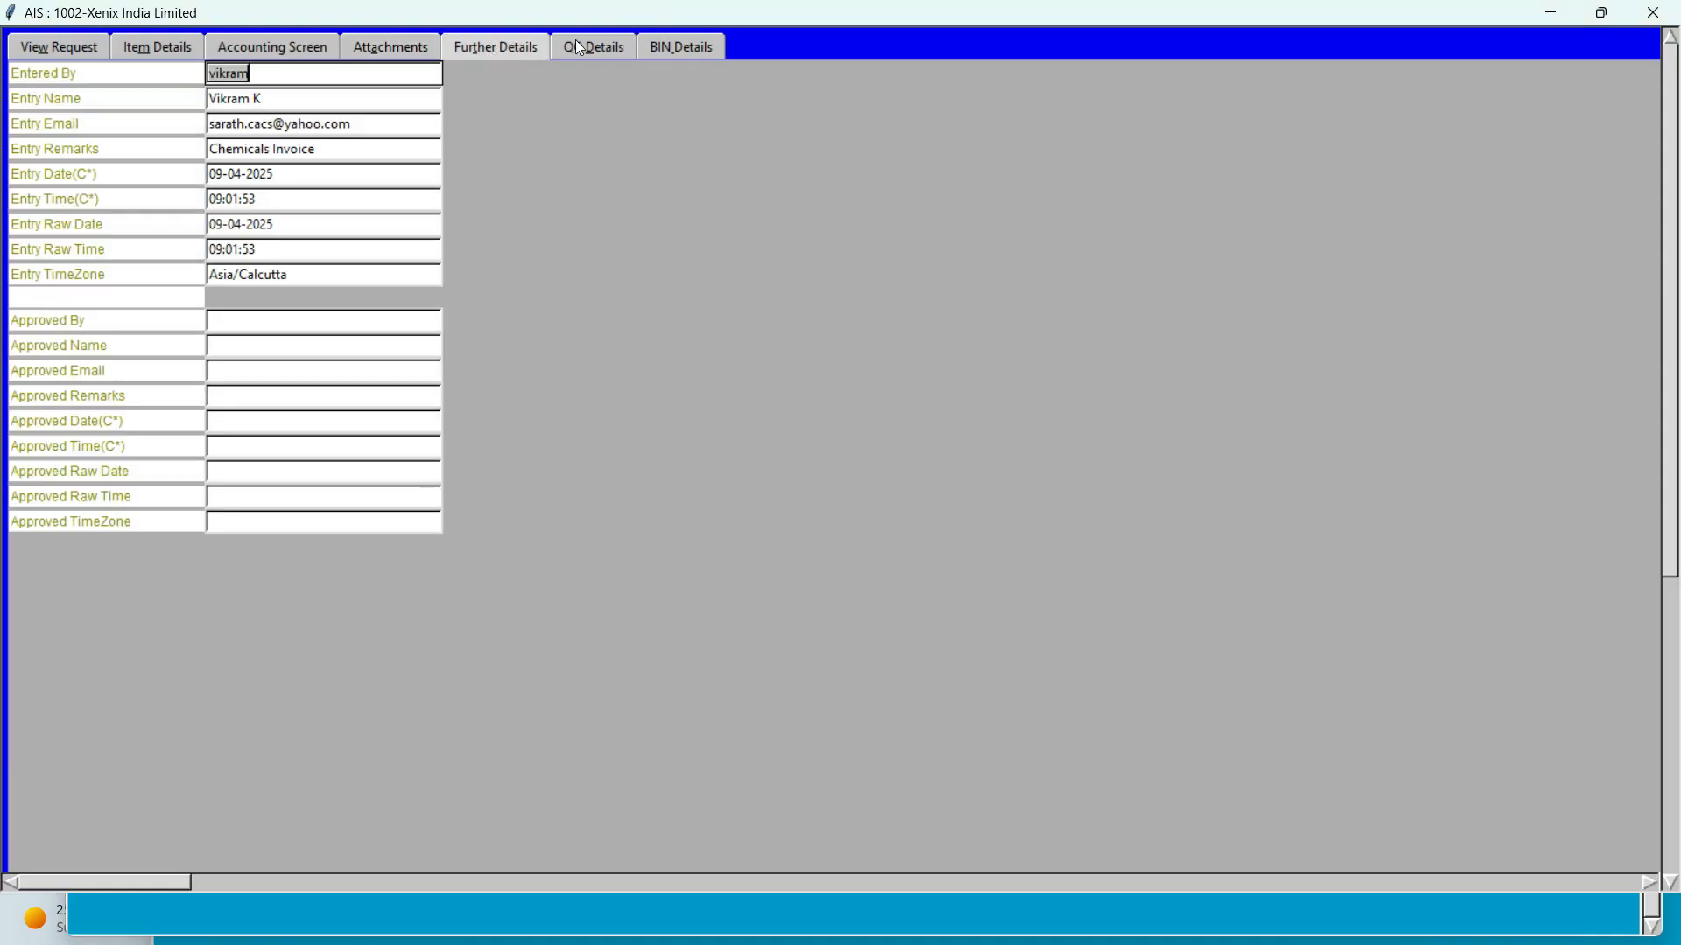
pyautogui.click(595, 50)
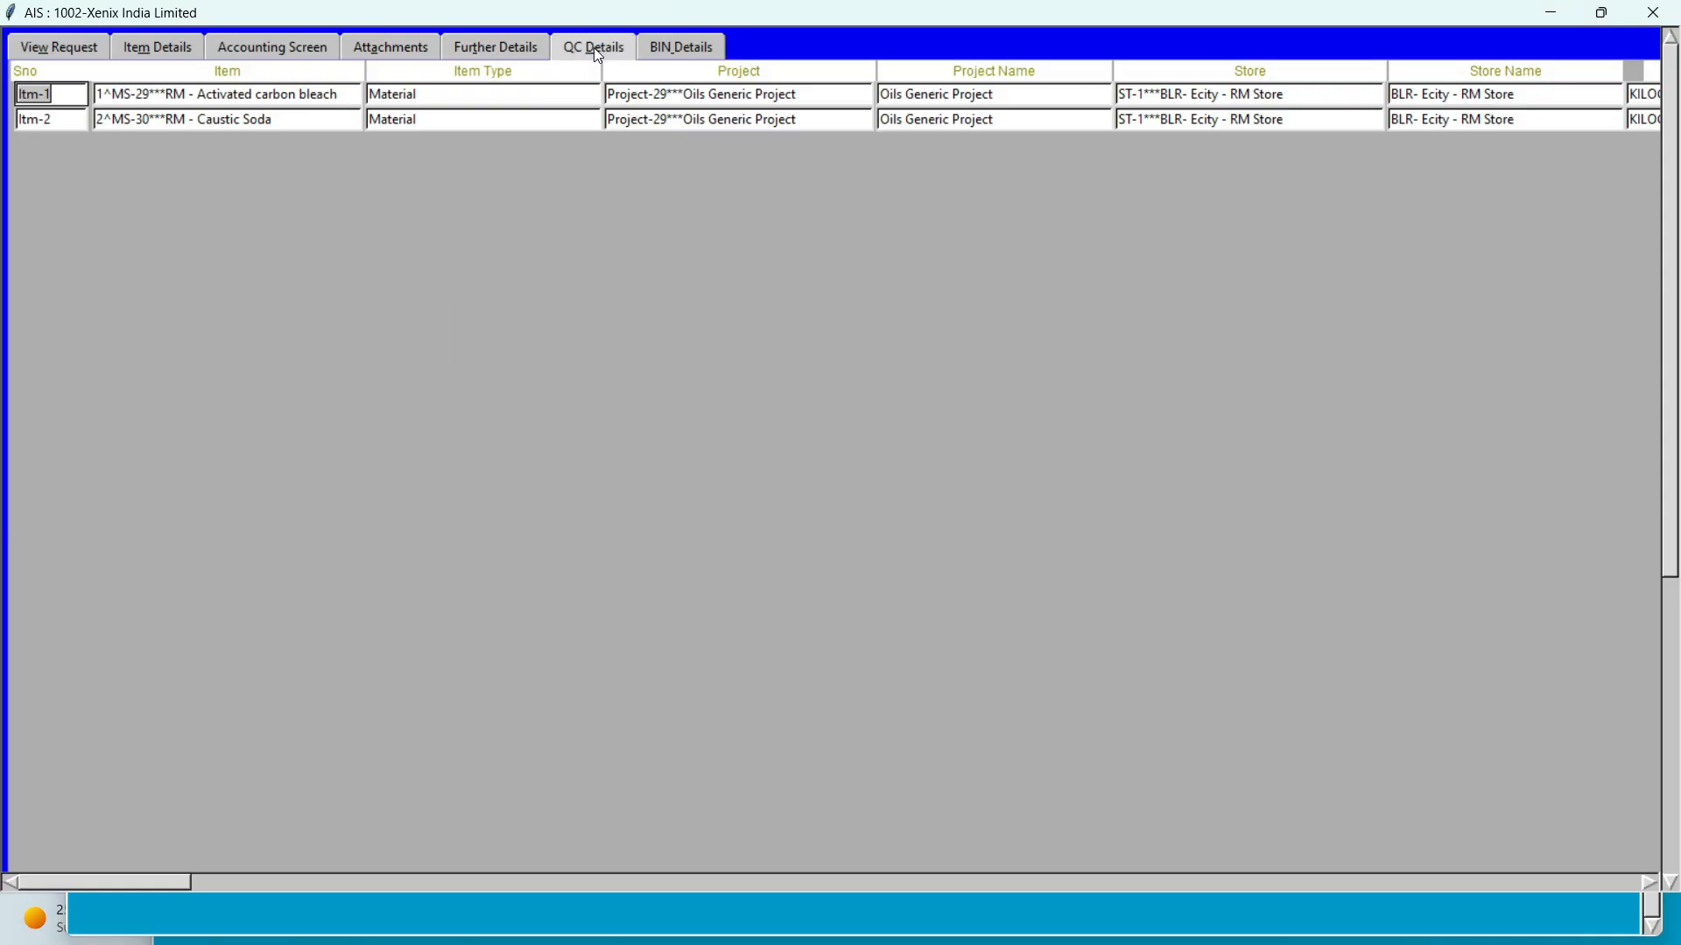
pyautogui.click(687, 48)
pyautogui.click(65, 49)
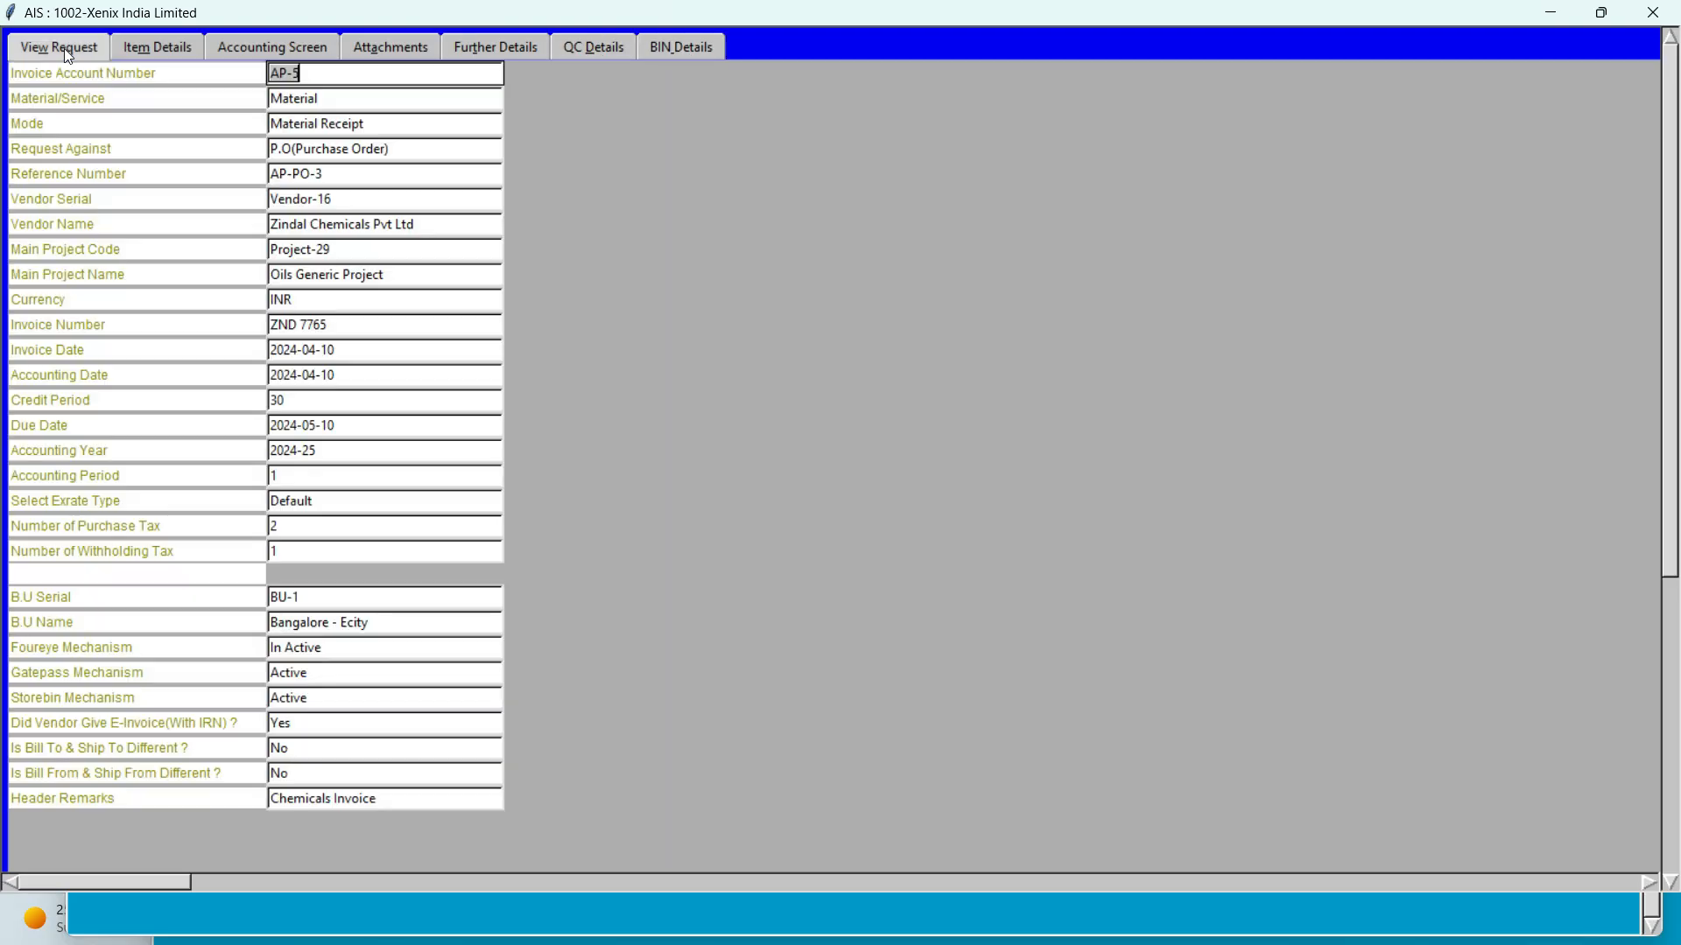
# Close the displayed invoice, the requests list, the invoice search and the material receipts window, and show the available reports.
pyautogui.click(1669, 12)
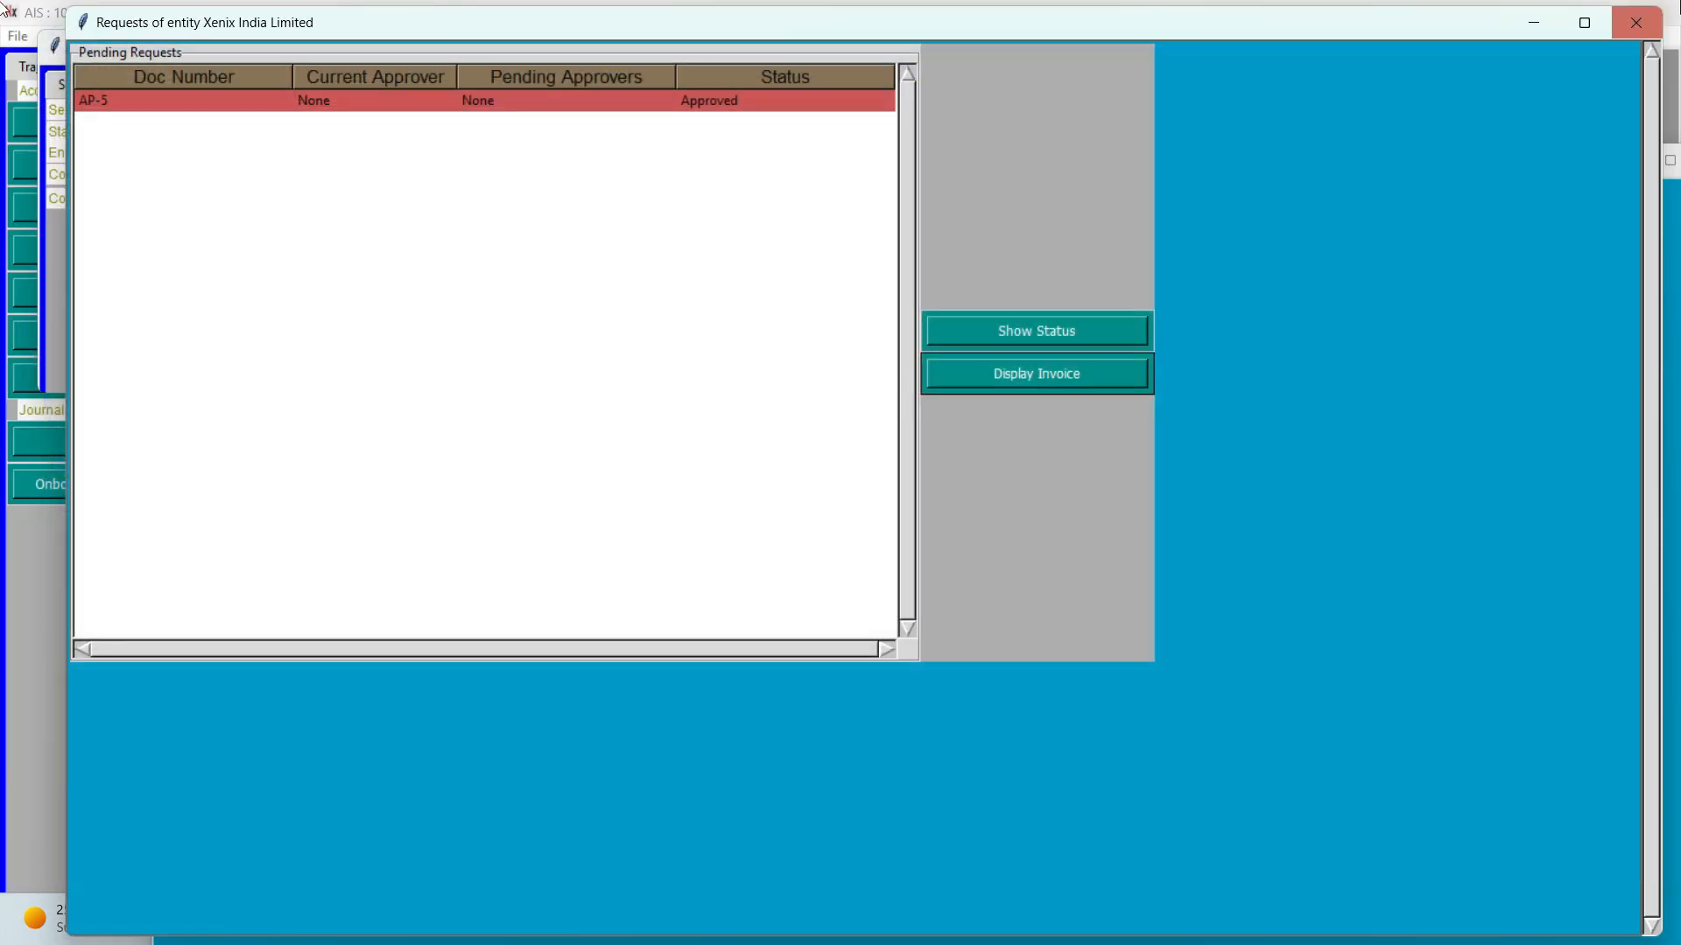
pyautogui.click(1653, 22)
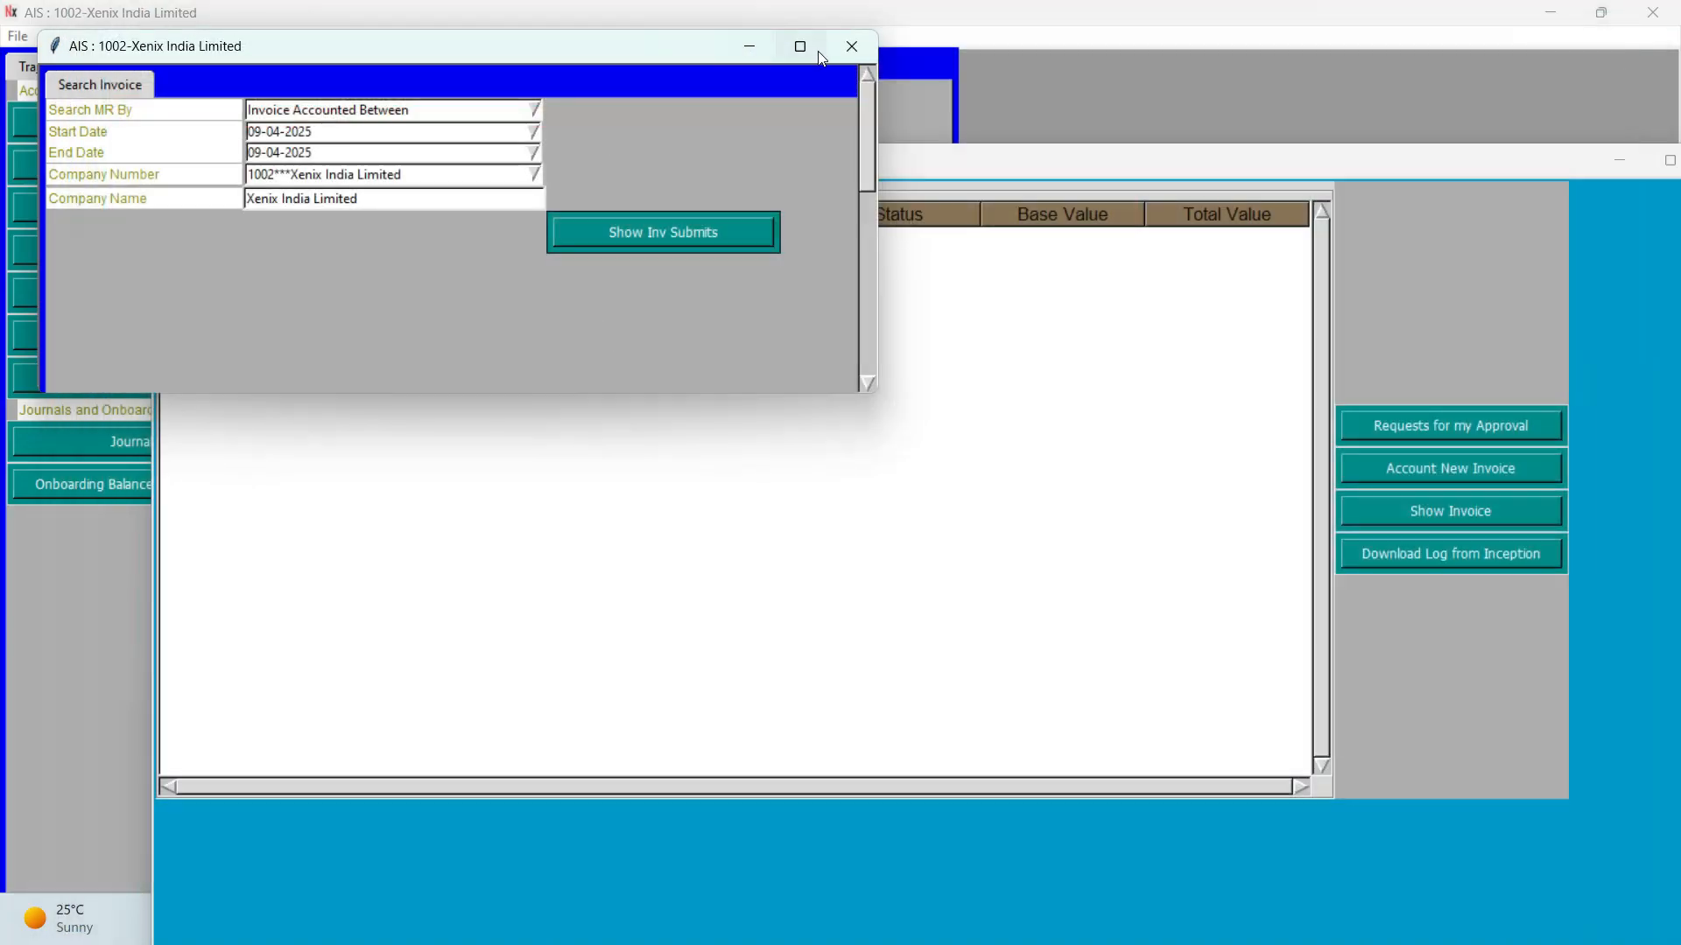
pyautogui.click(851, 46)
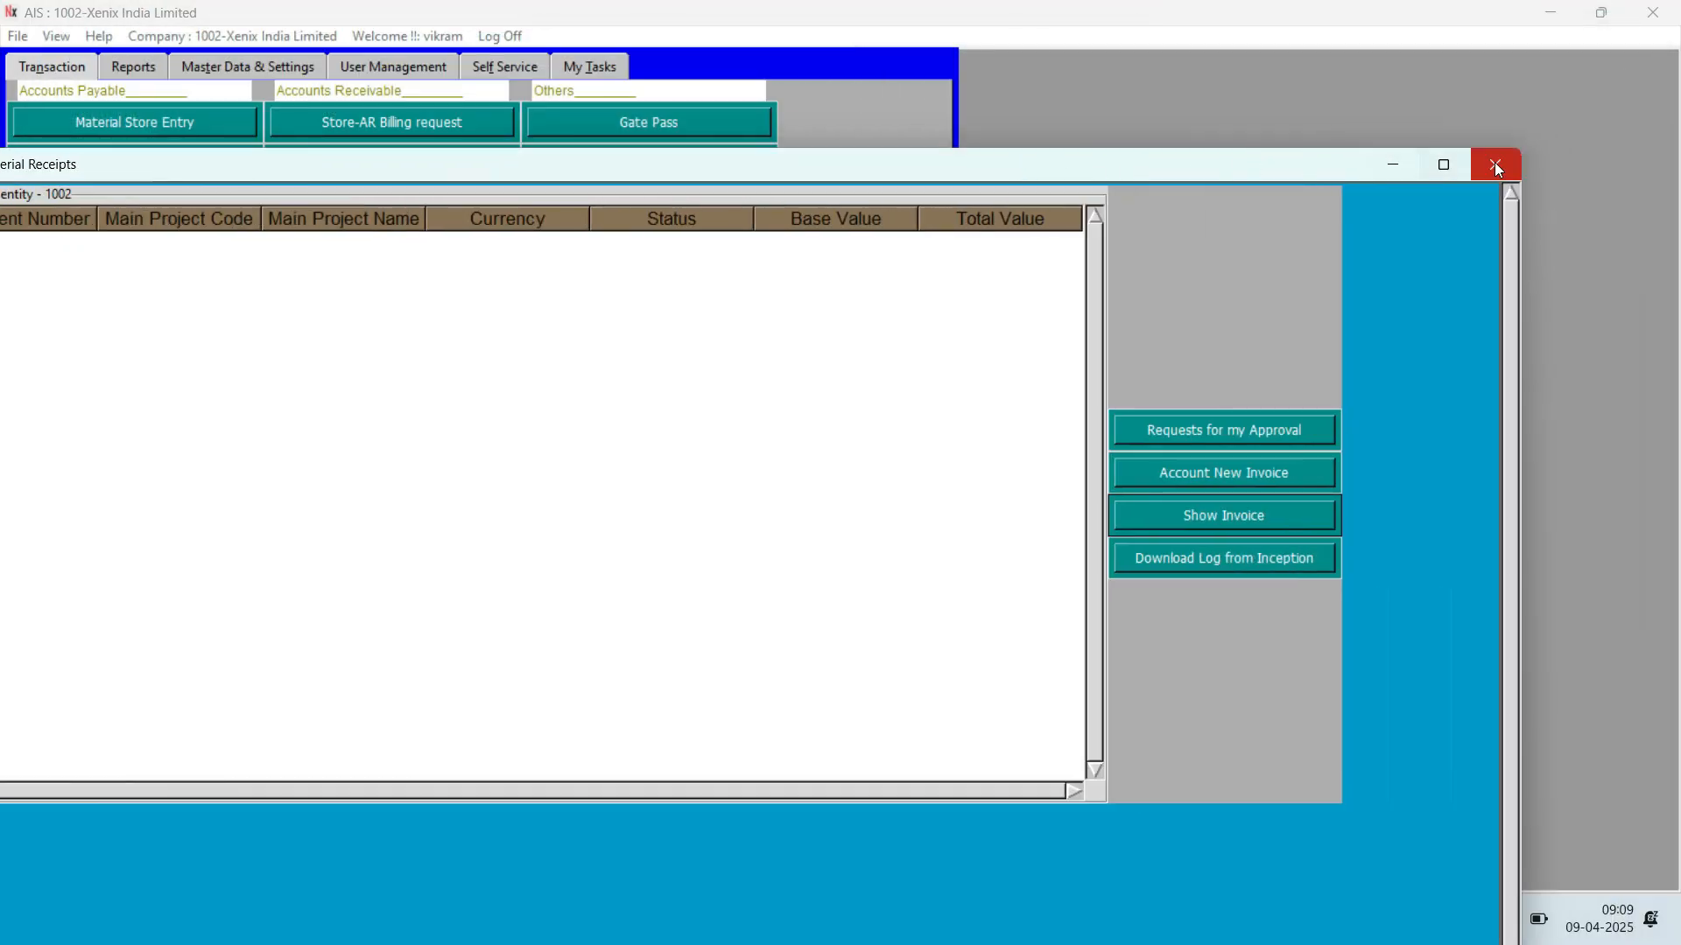
pyautogui.click(1492, 162)
pyautogui.click(126, 66)
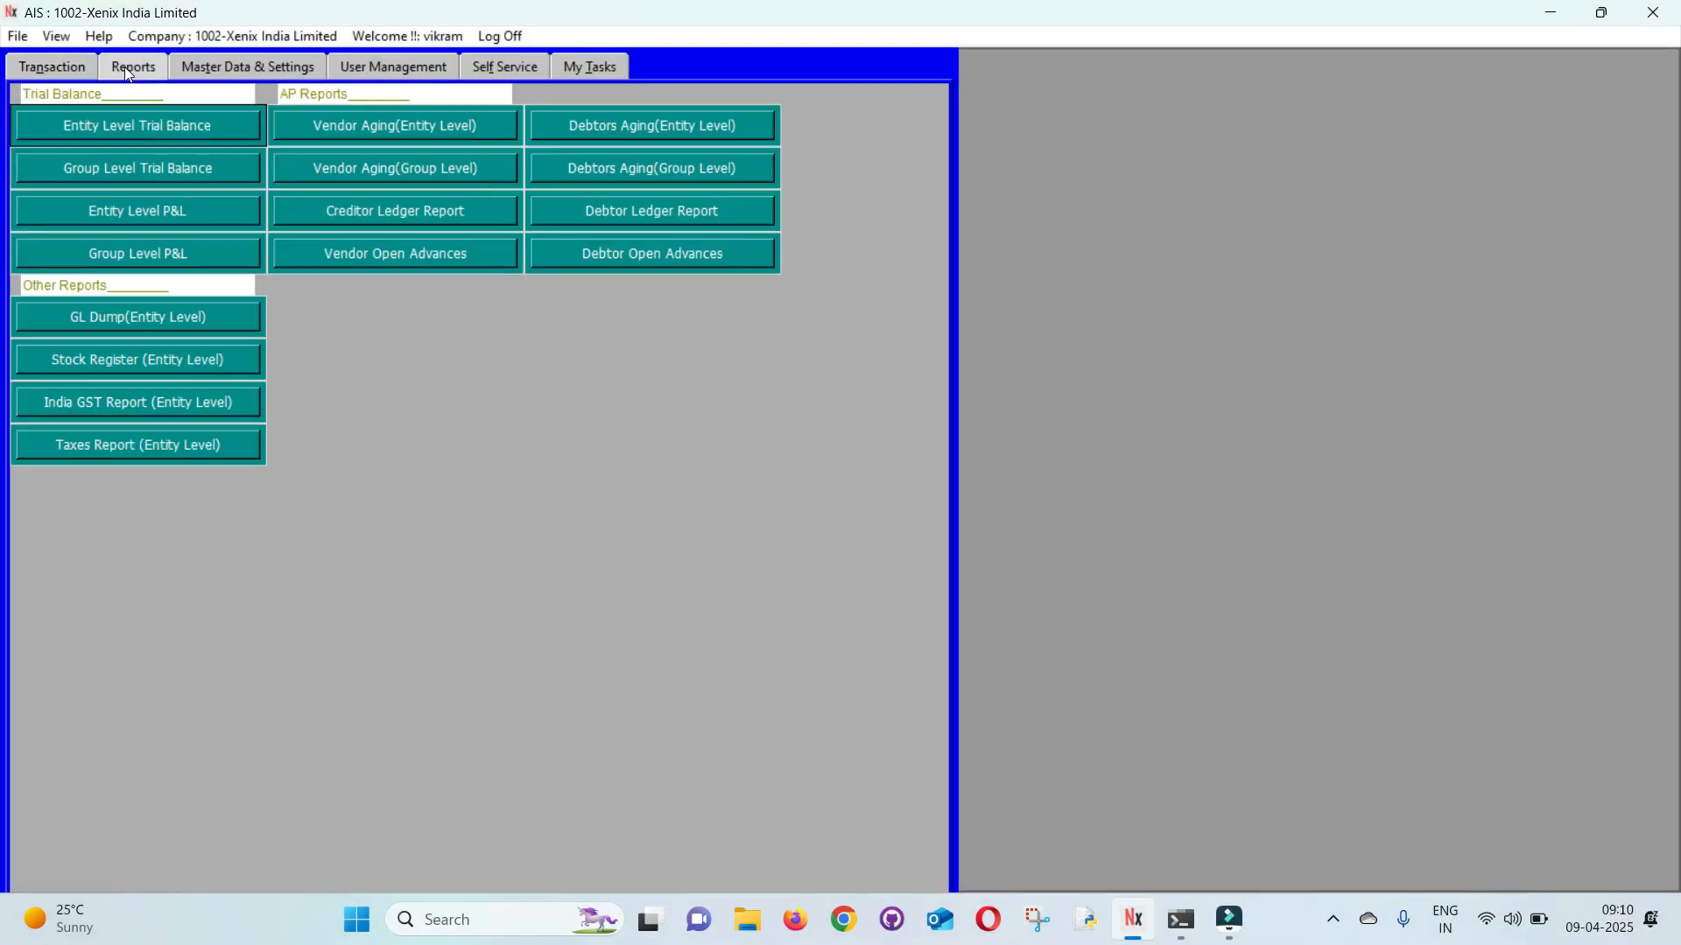
pyautogui.click(72, 137)
pyautogui.click(689, 324)
pyautogui.click(1124, 258)
pyautogui.moveTo(1092, 172); pyautogui.dragTo(797, 186)
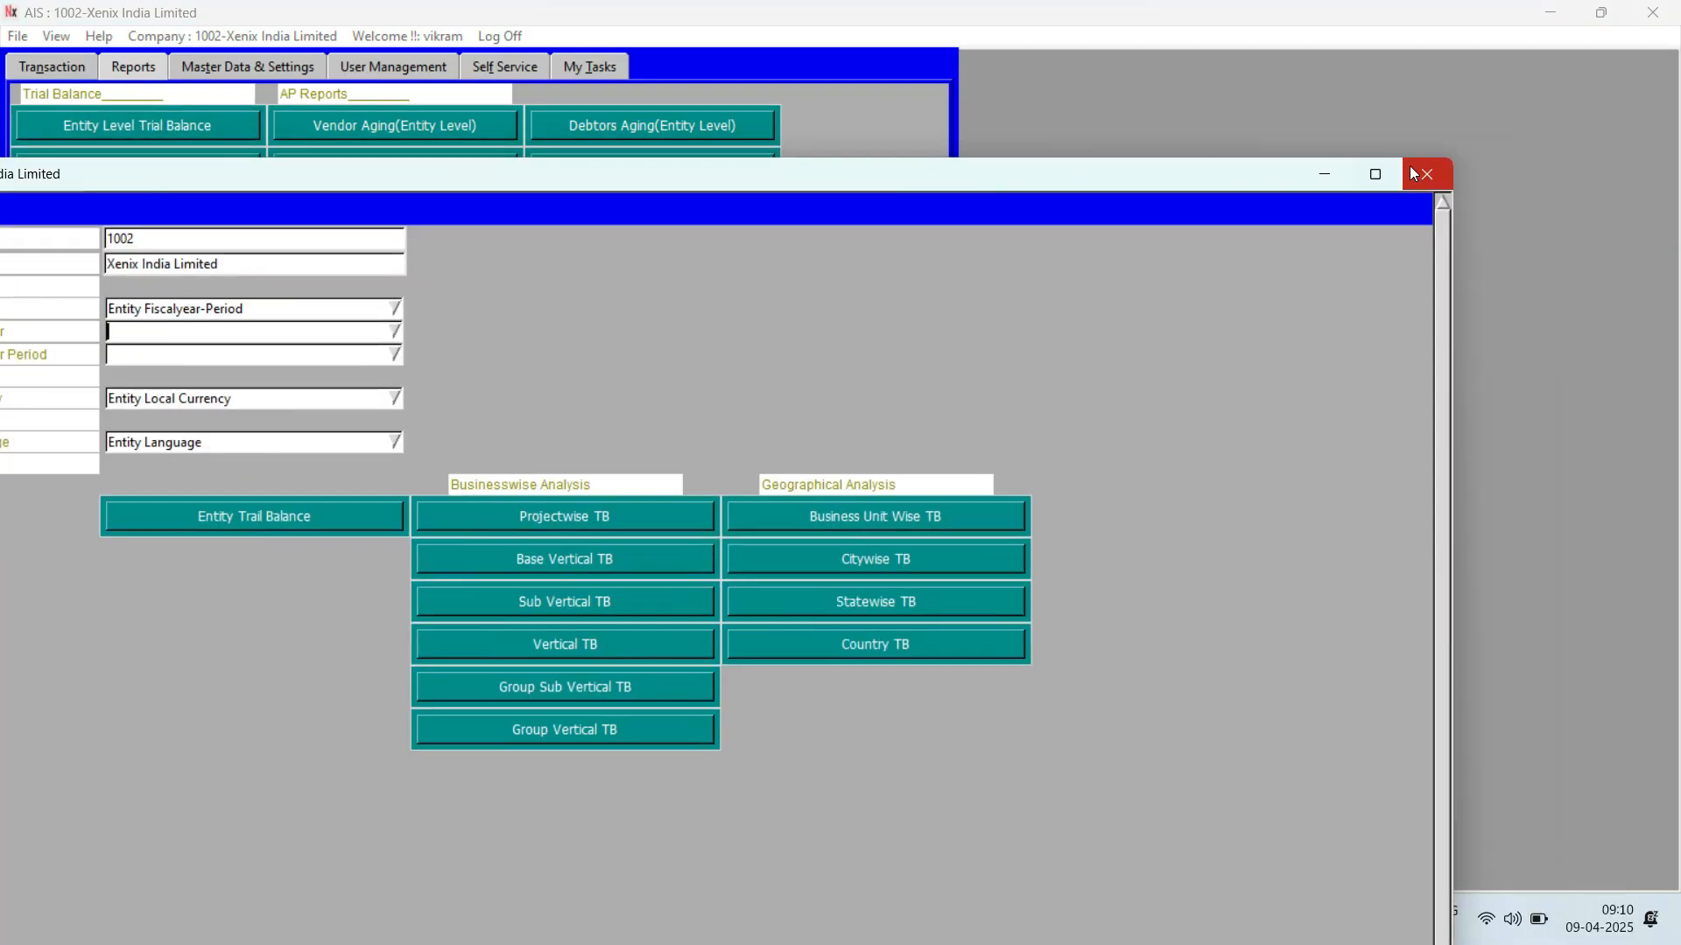
pyautogui.click(1412, 173)
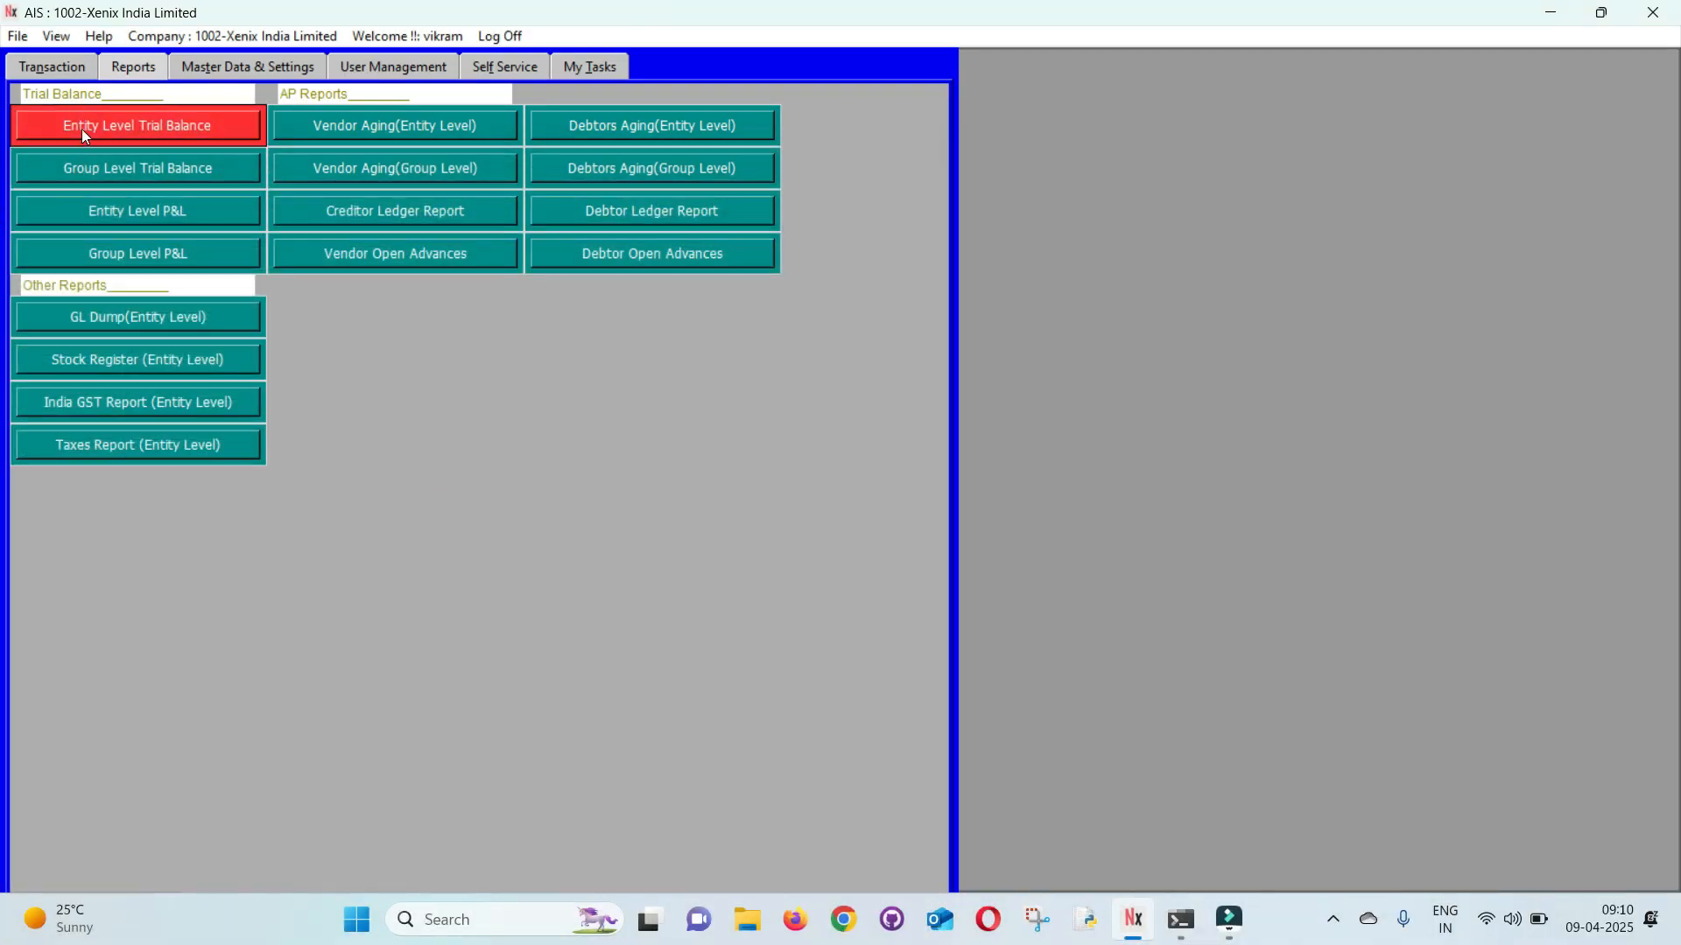
# Generate the entity level trial balance of Xenix India Limited for fiscal year 2024-25, period 1.
pyautogui.click(77, 133)
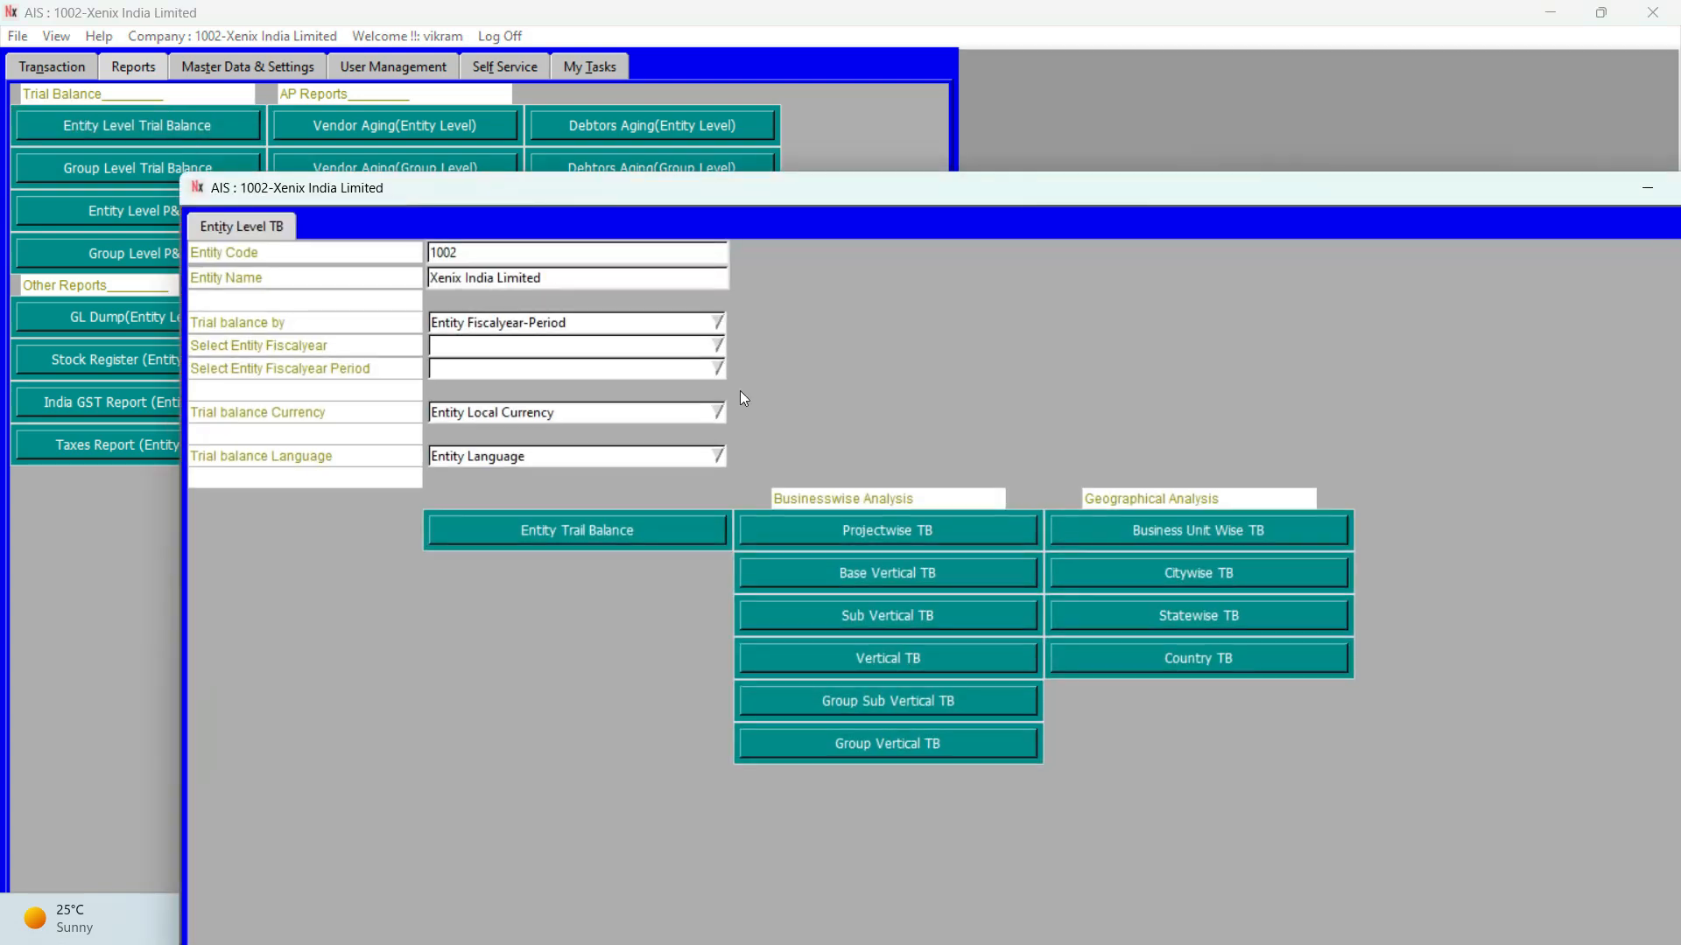
pyautogui.click(488, 344)
pyautogui.write('2024-25')
pyautogui.press('Tab')
pyautogui.write('1')
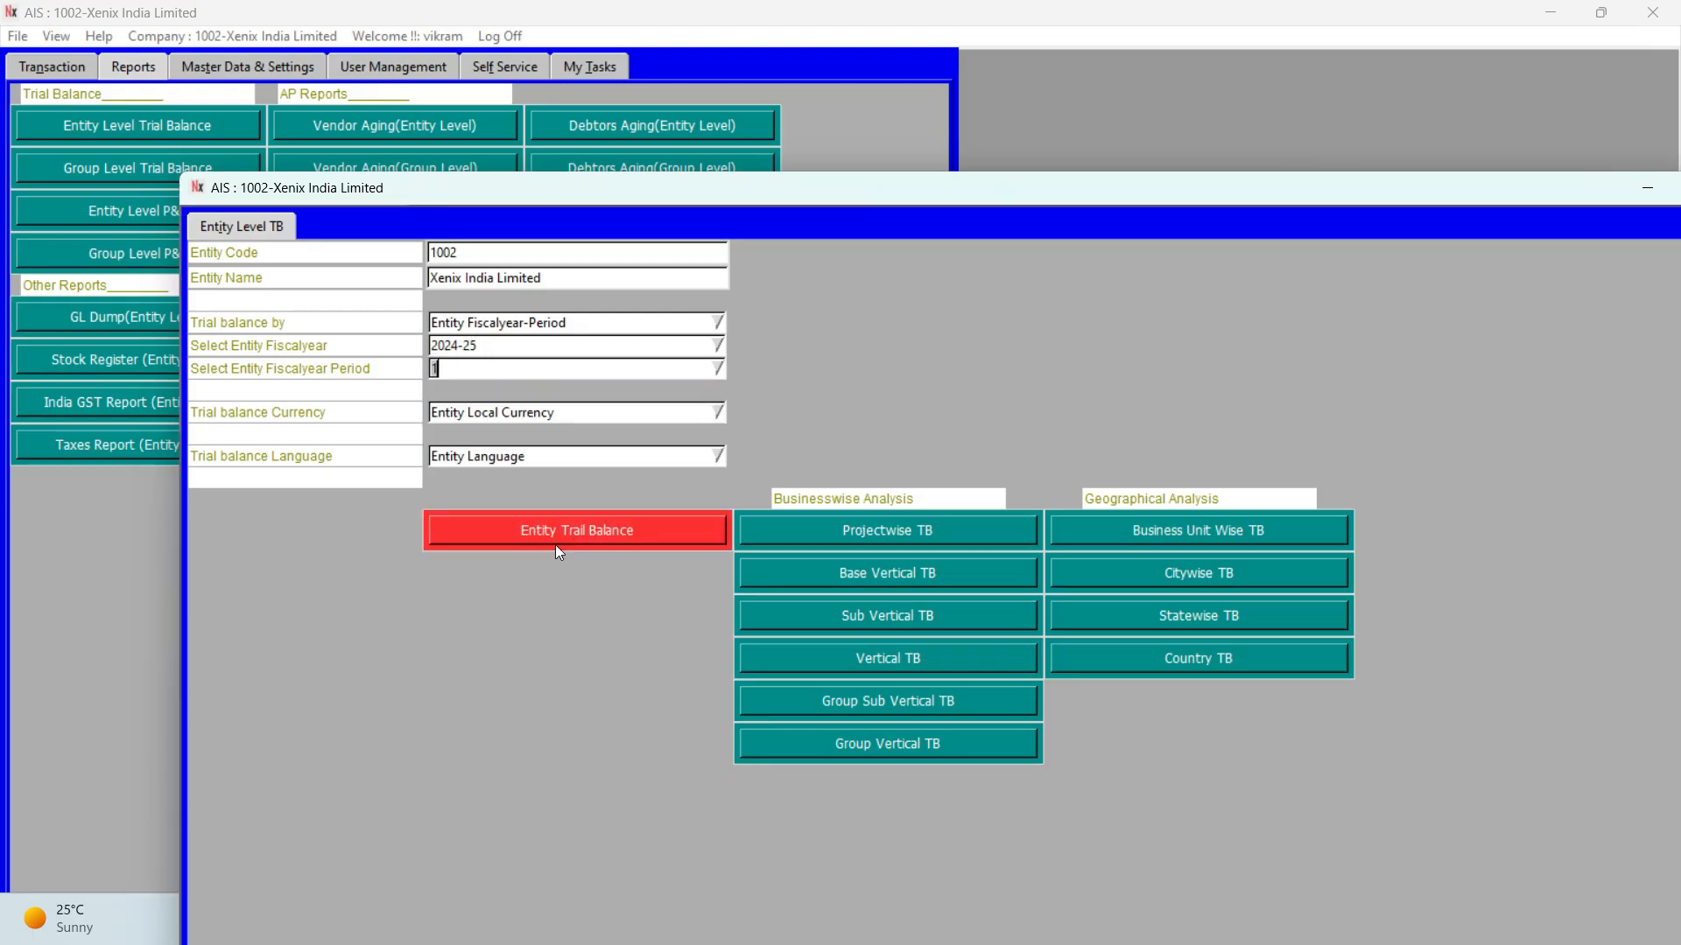
pyautogui.click(557, 534)
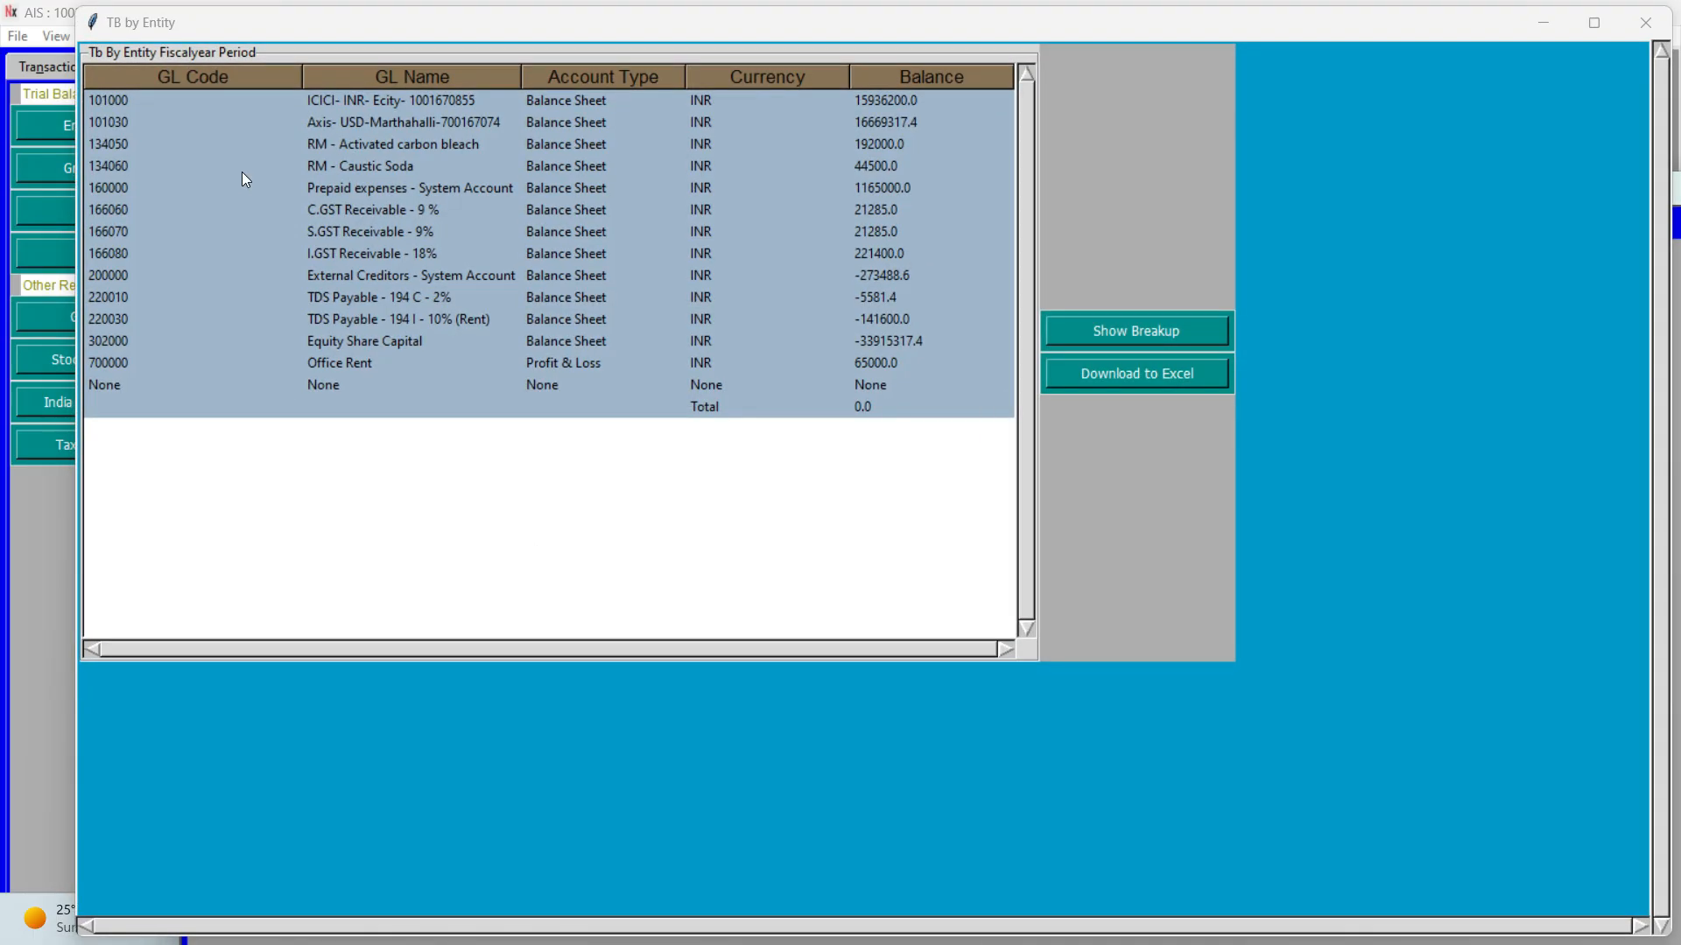
# Check the RM - Activated carbon bleach and RM - Caustic Soda balances and download the trial balance to Excel, replacing the existing file.
pyautogui.click(371, 145)
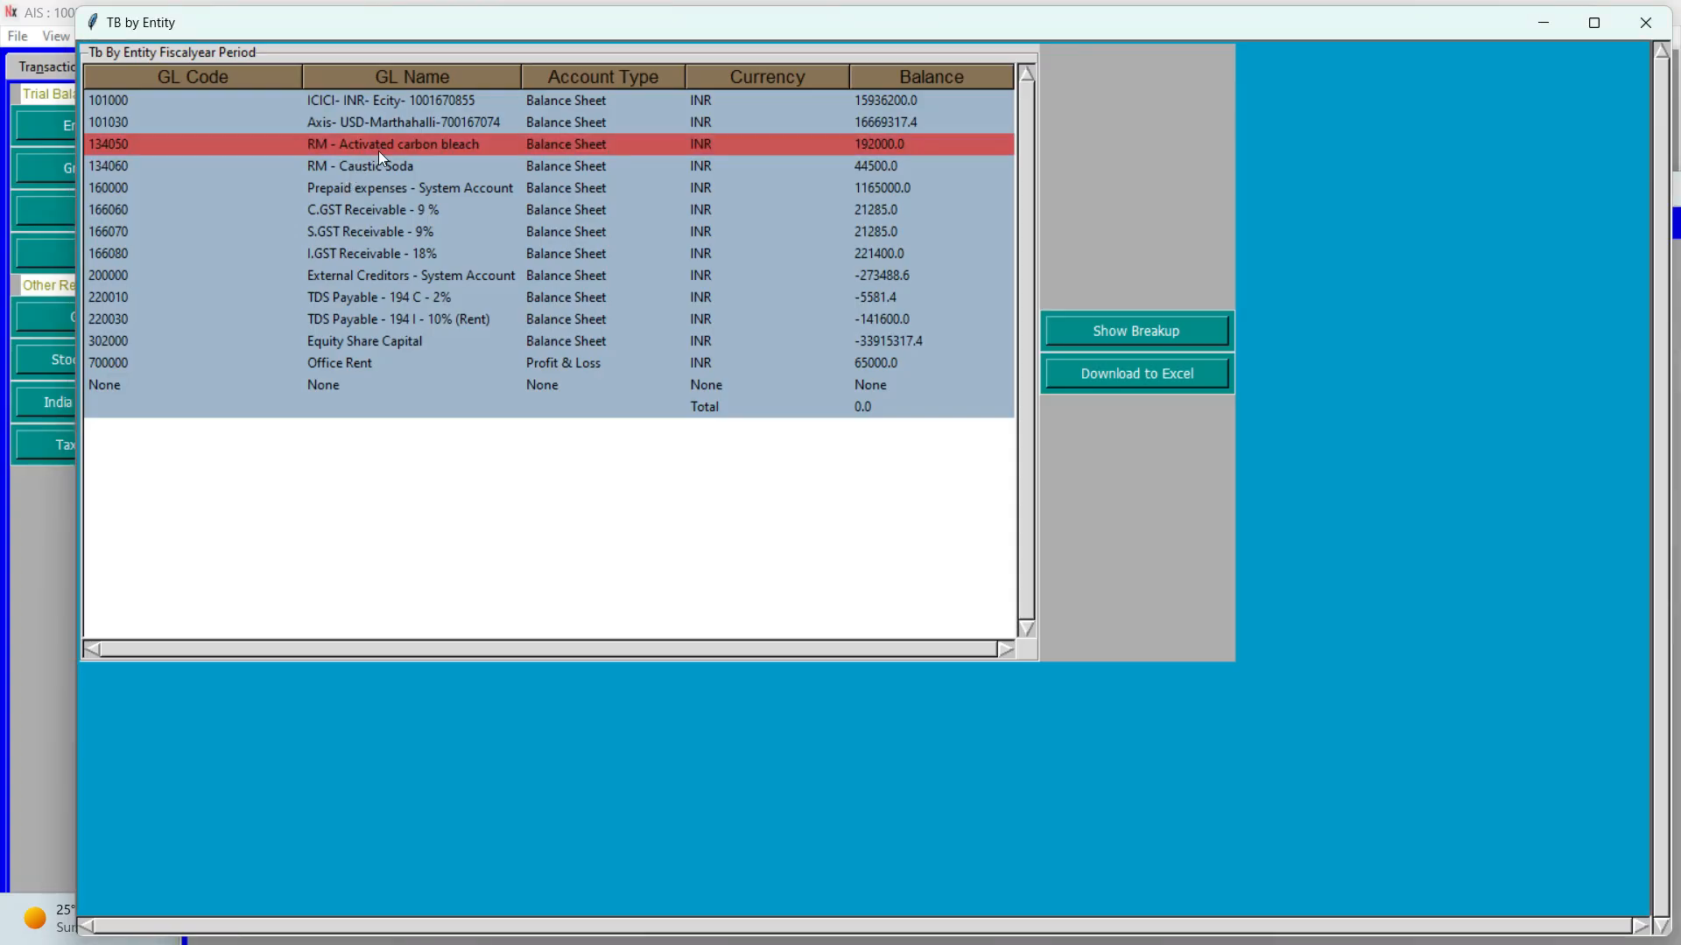
pyautogui.click(349, 171)
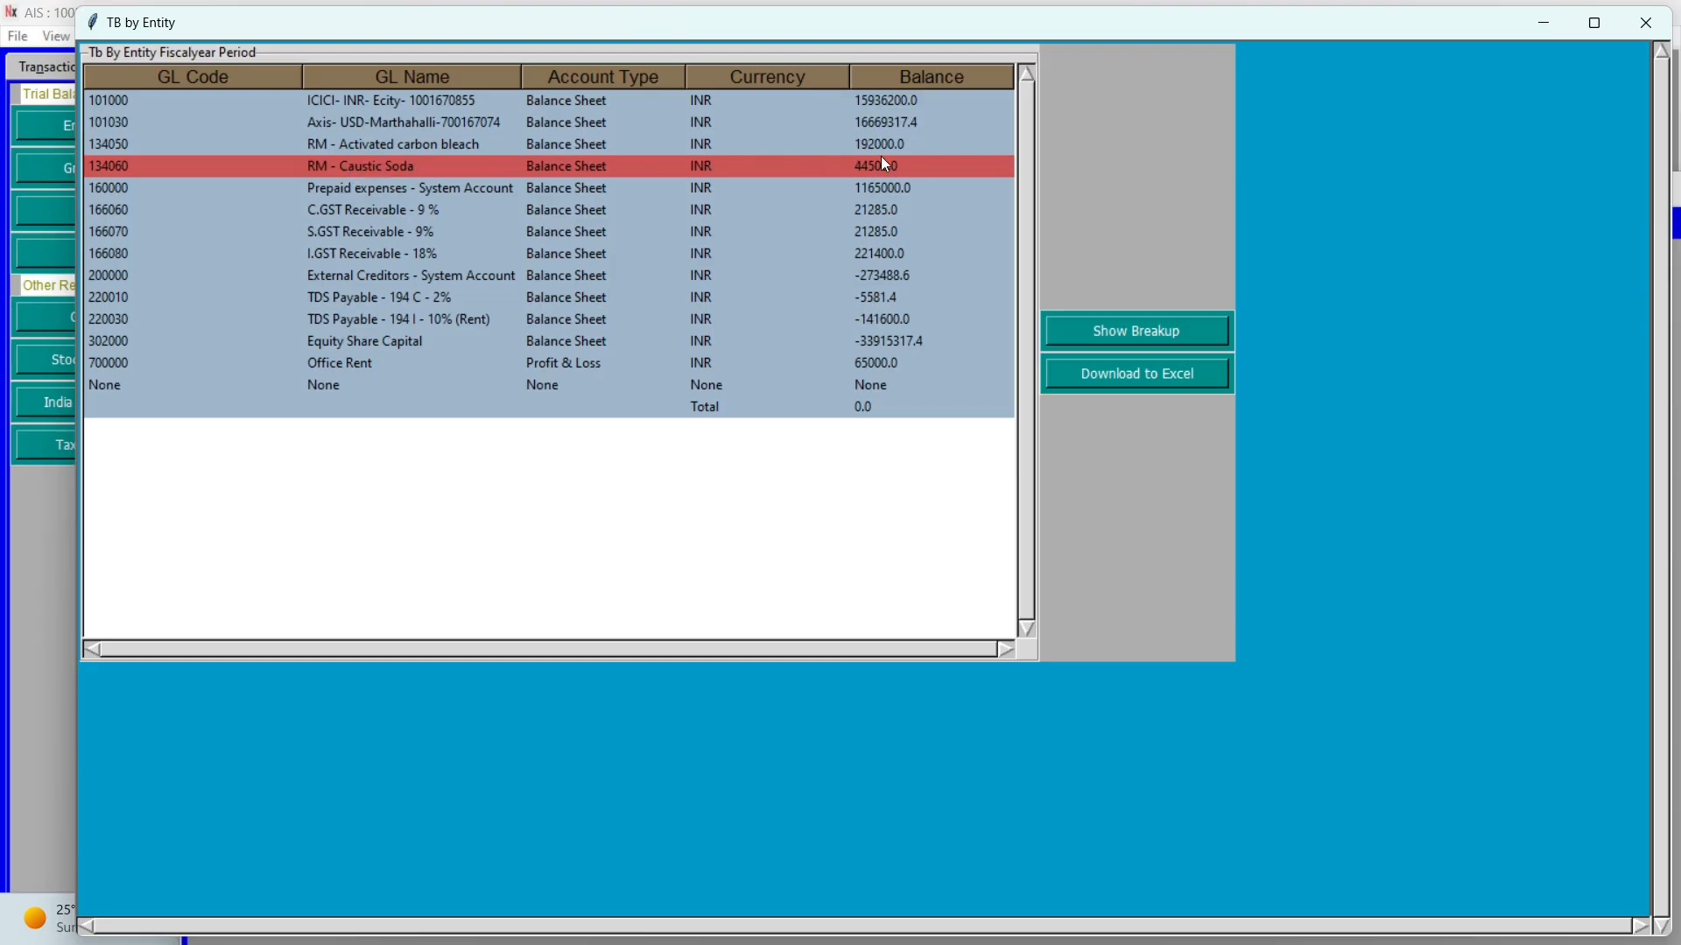
pyautogui.click(1120, 376)
pyautogui.click(888, 530)
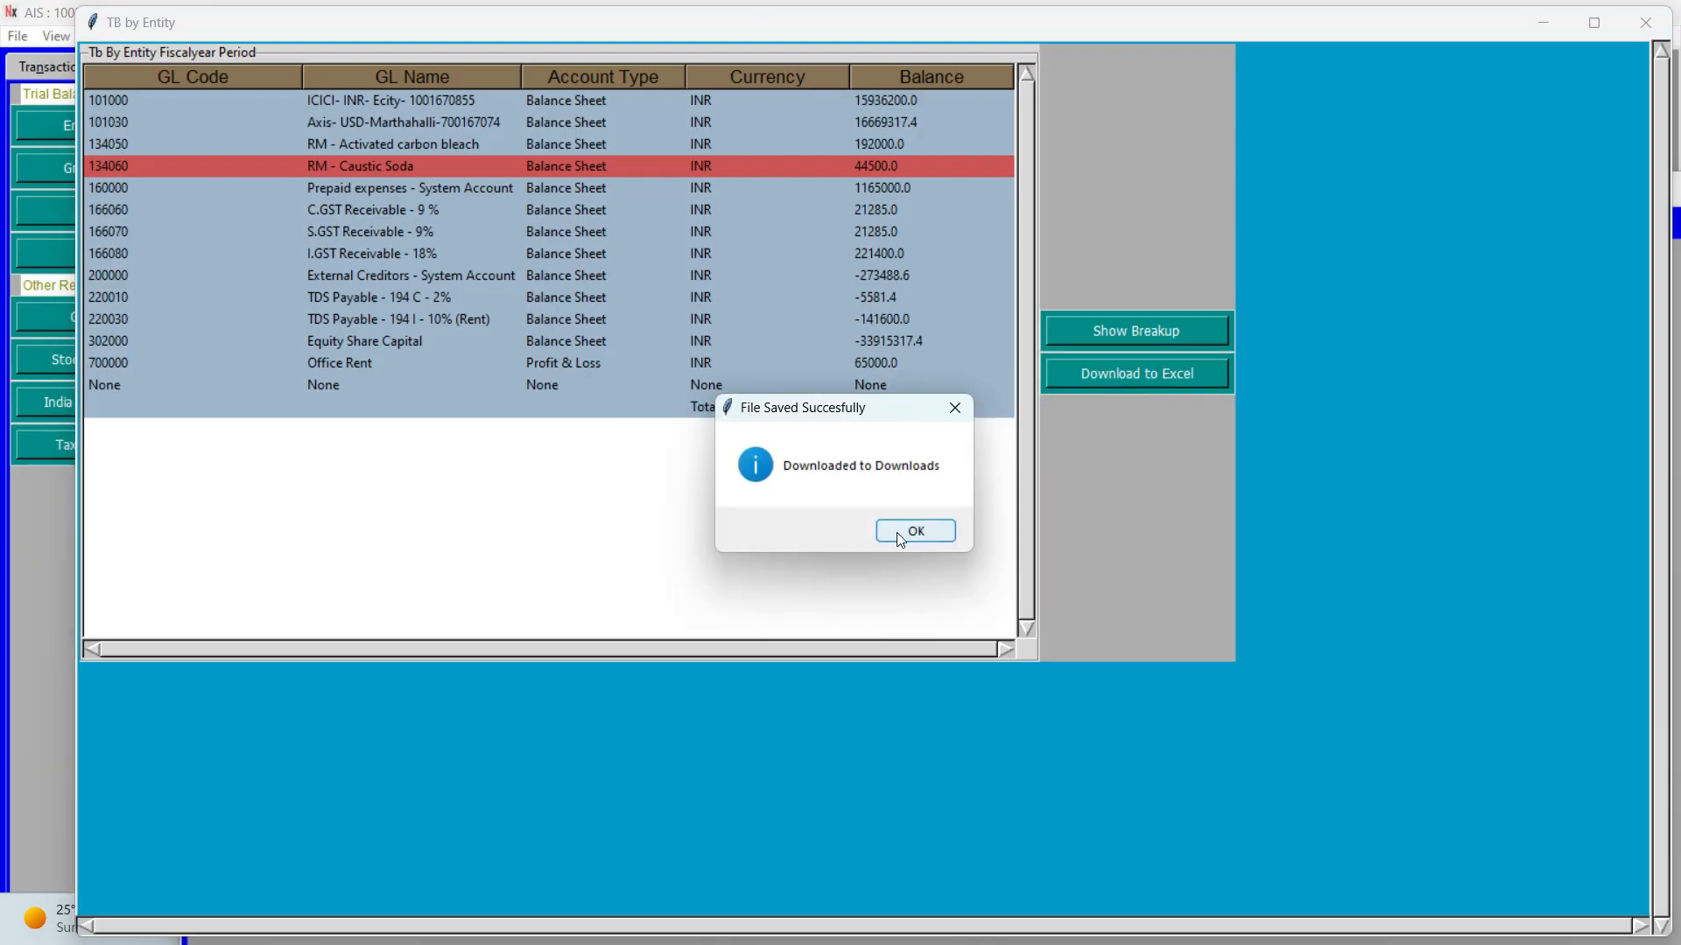
pyautogui.click(911, 530)
# Download the trial balance to Excel again, deleting the existing Trial Balance.xlsx, and close the trial balance windows.
pyautogui.click(1094, 370)
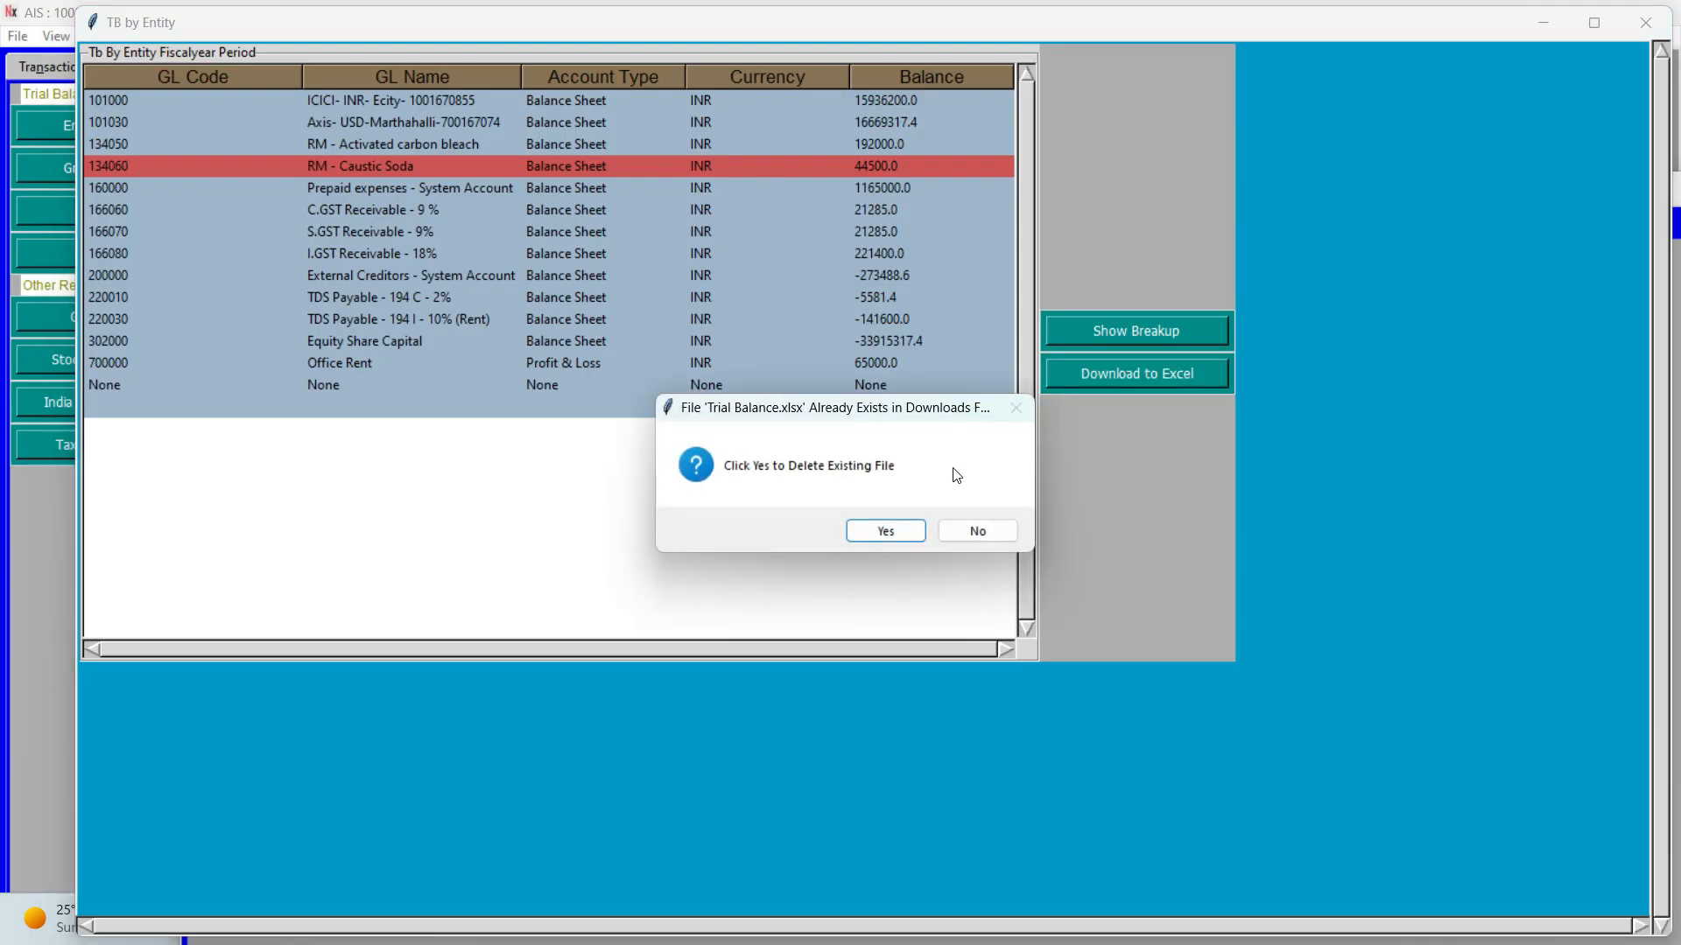
pyautogui.click(873, 538)
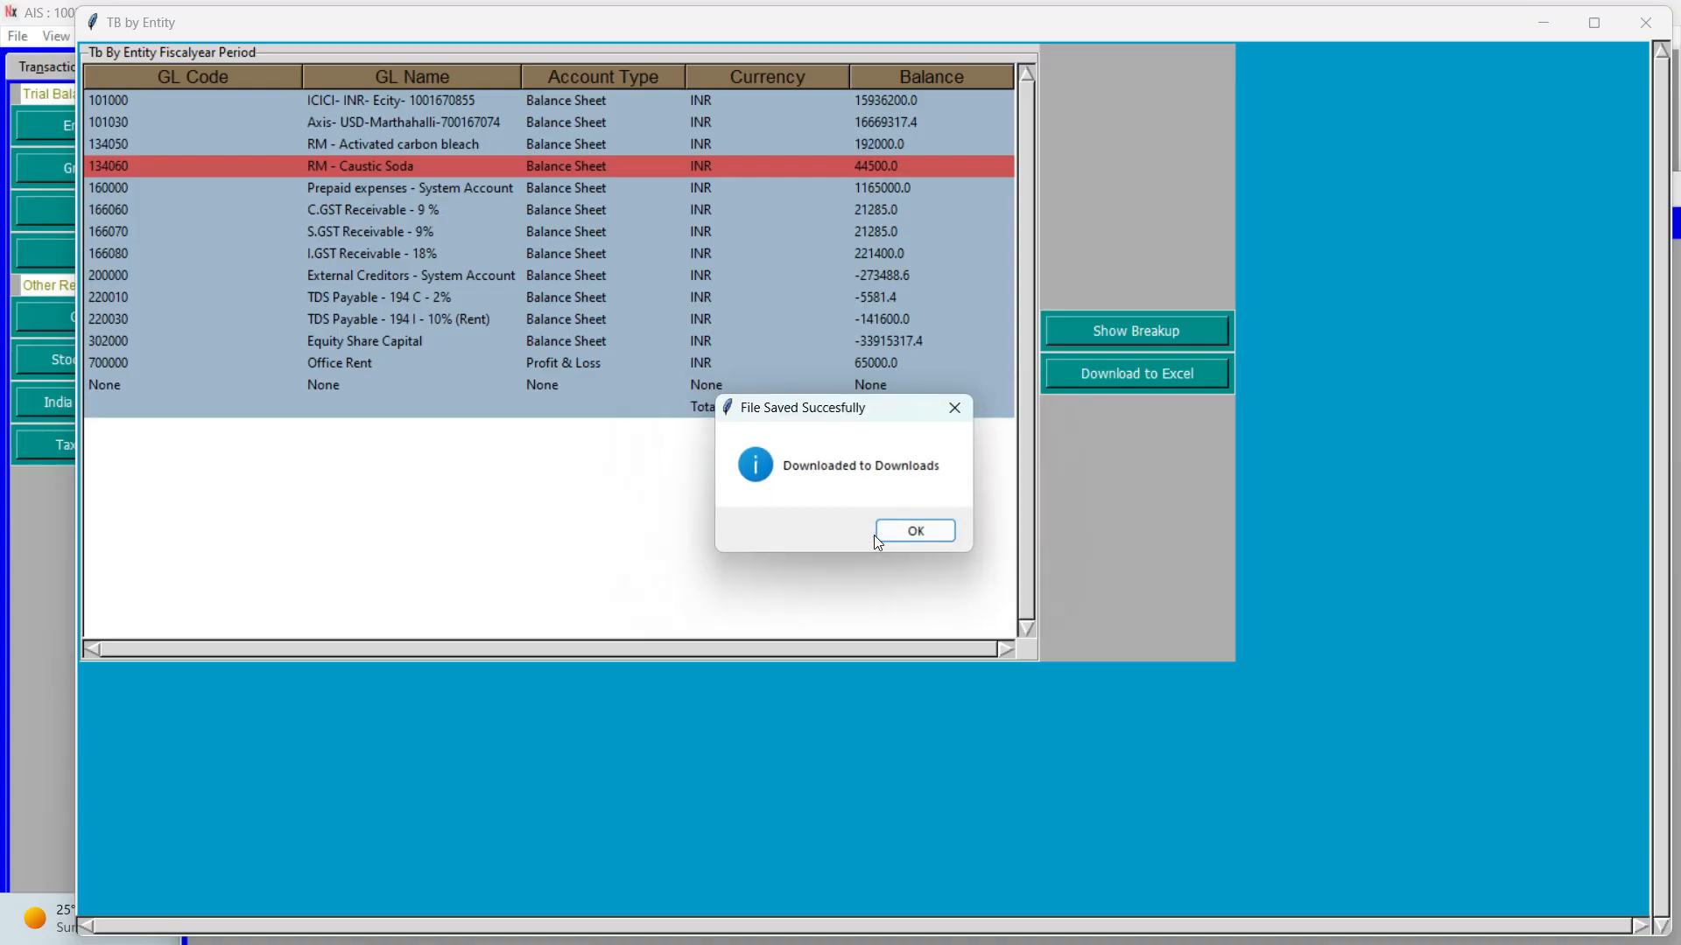
pyautogui.click(900, 529)
pyautogui.click(1646, 23)
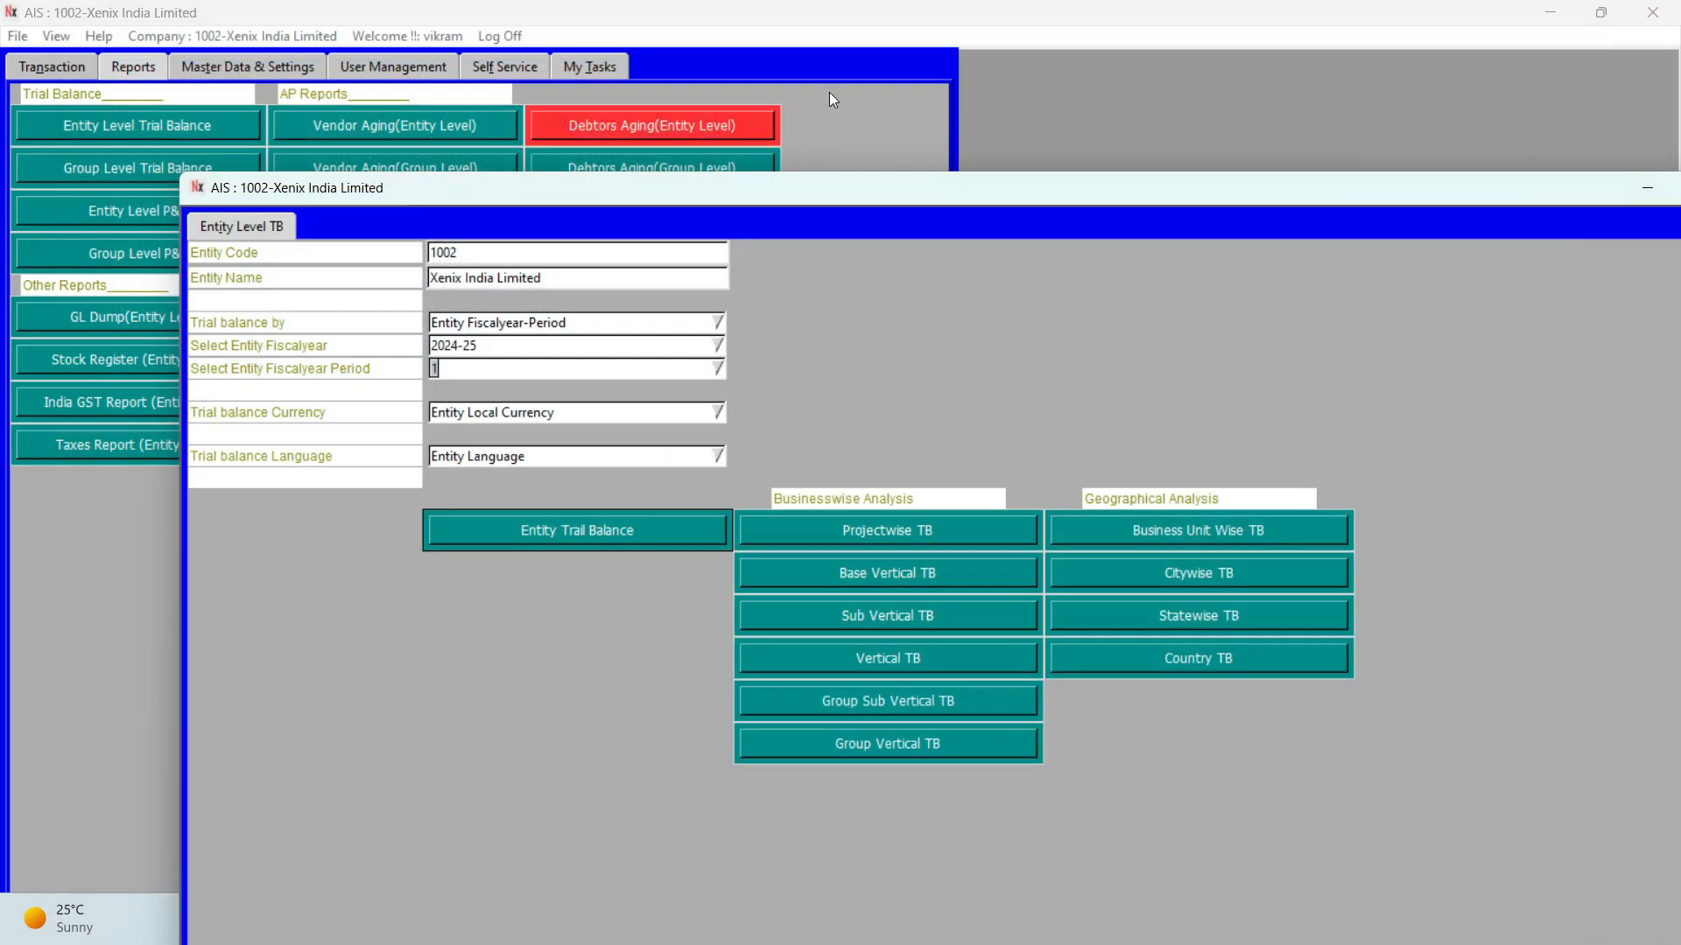
pyautogui.moveTo(960, 188); pyautogui.dragTo(690, 193)
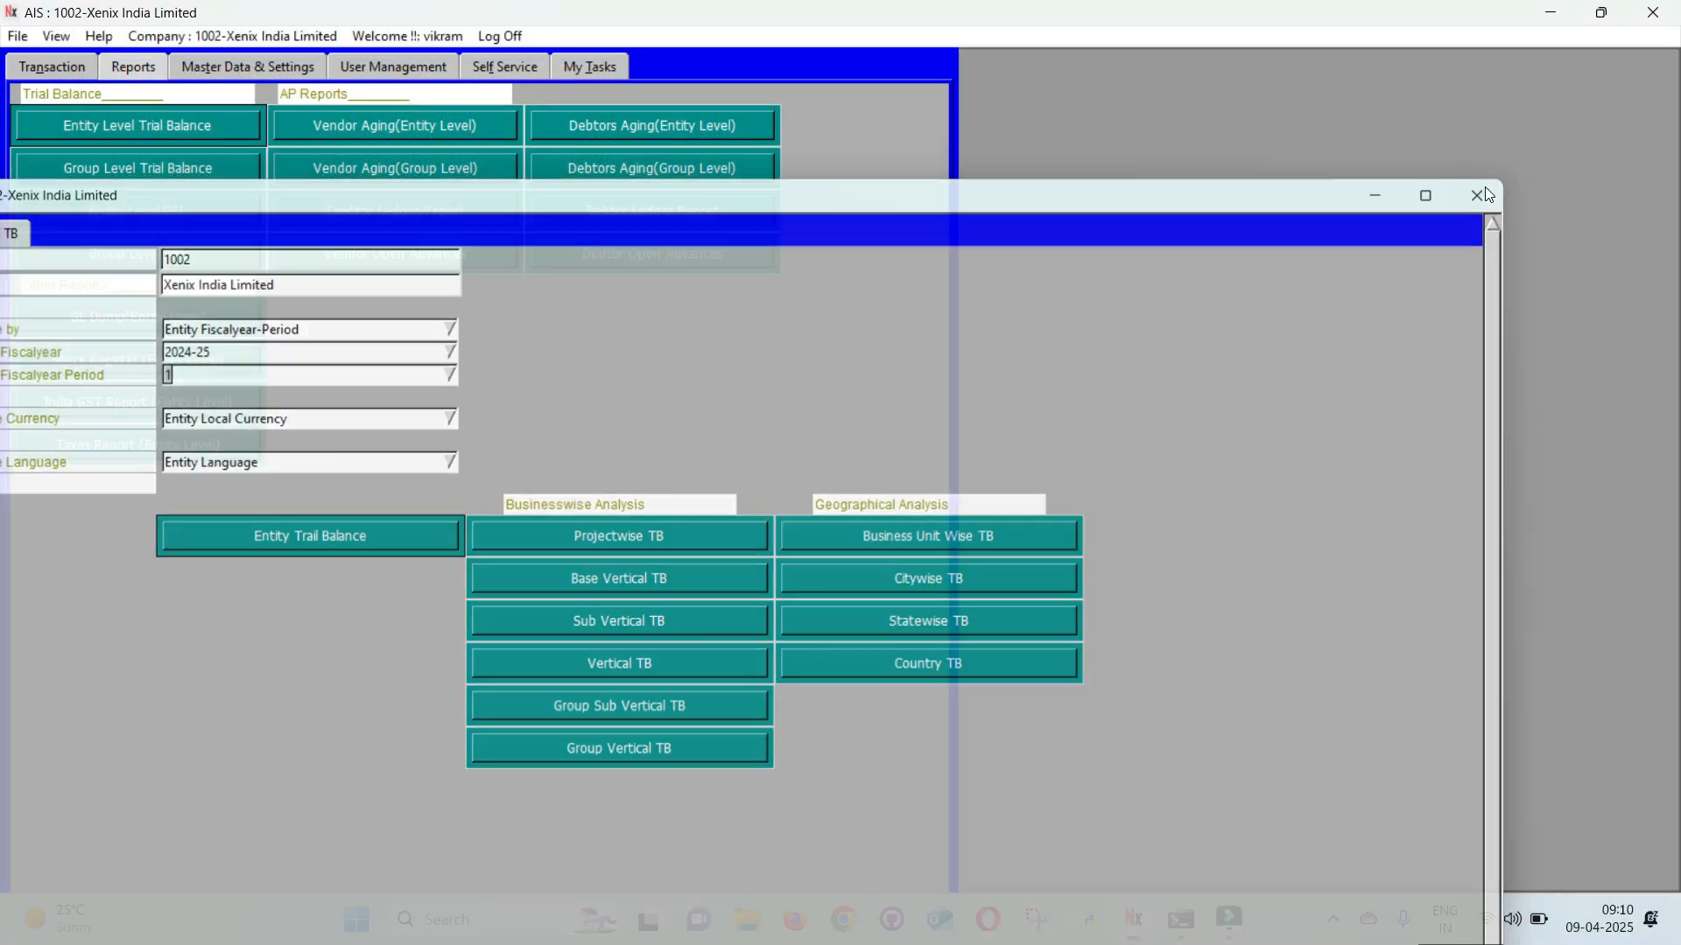
pyautogui.click(1485, 193)
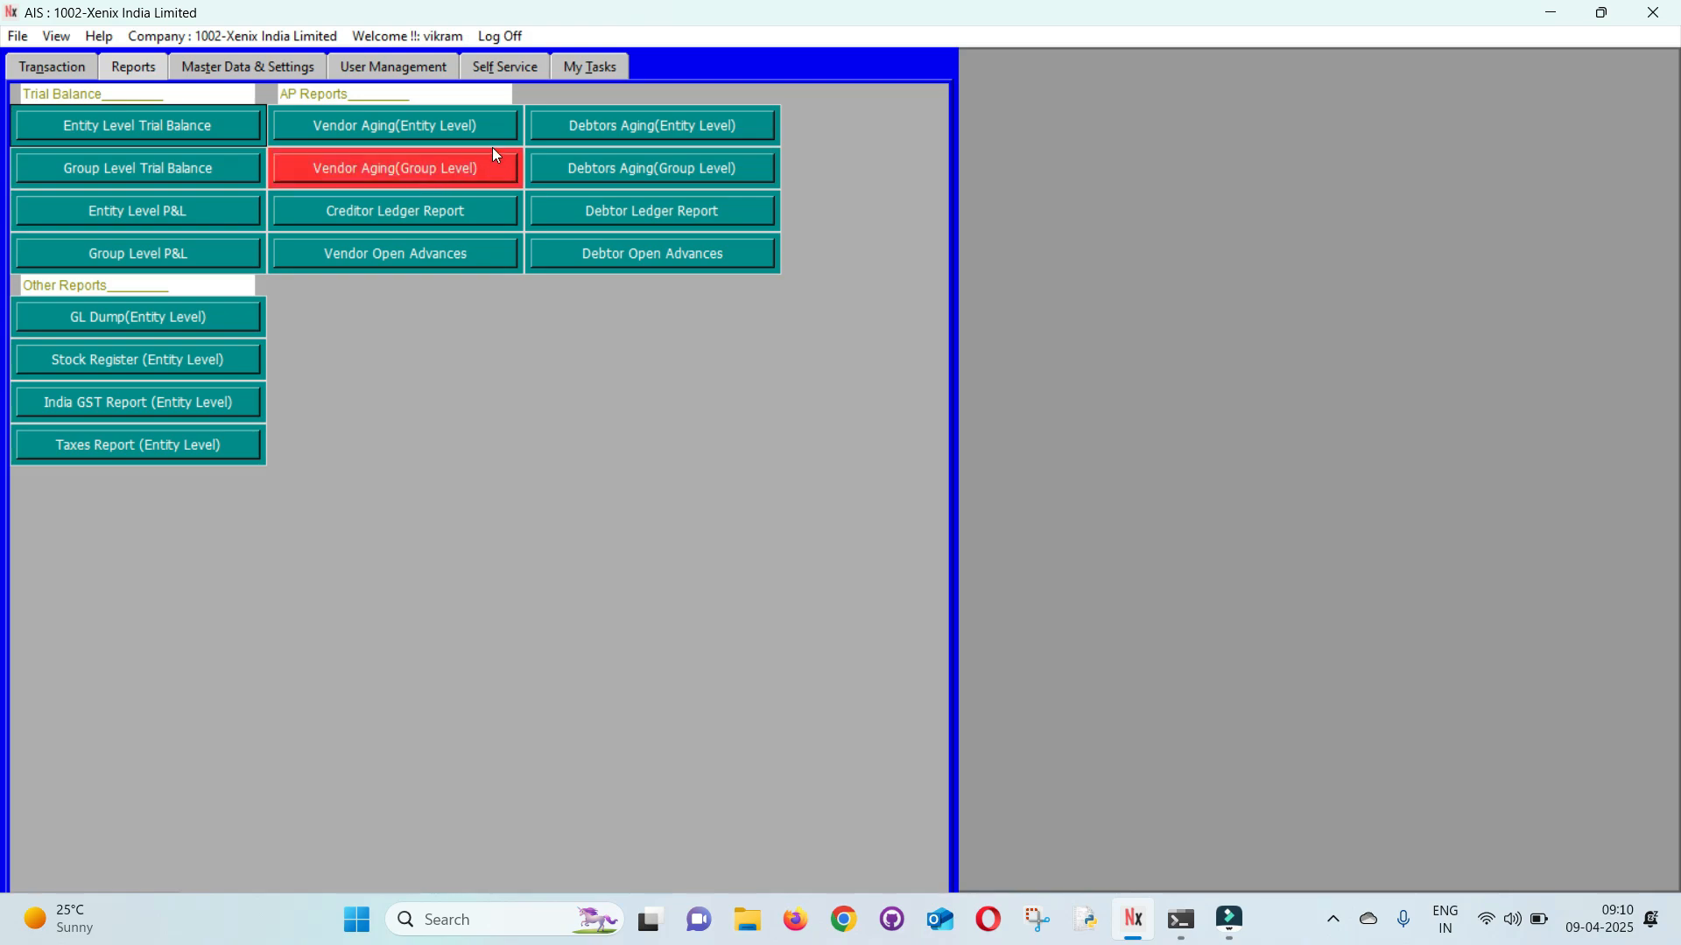
# Start accounting a new AP invoice and set its request against Material Receipt.
pyautogui.click(35, 65)
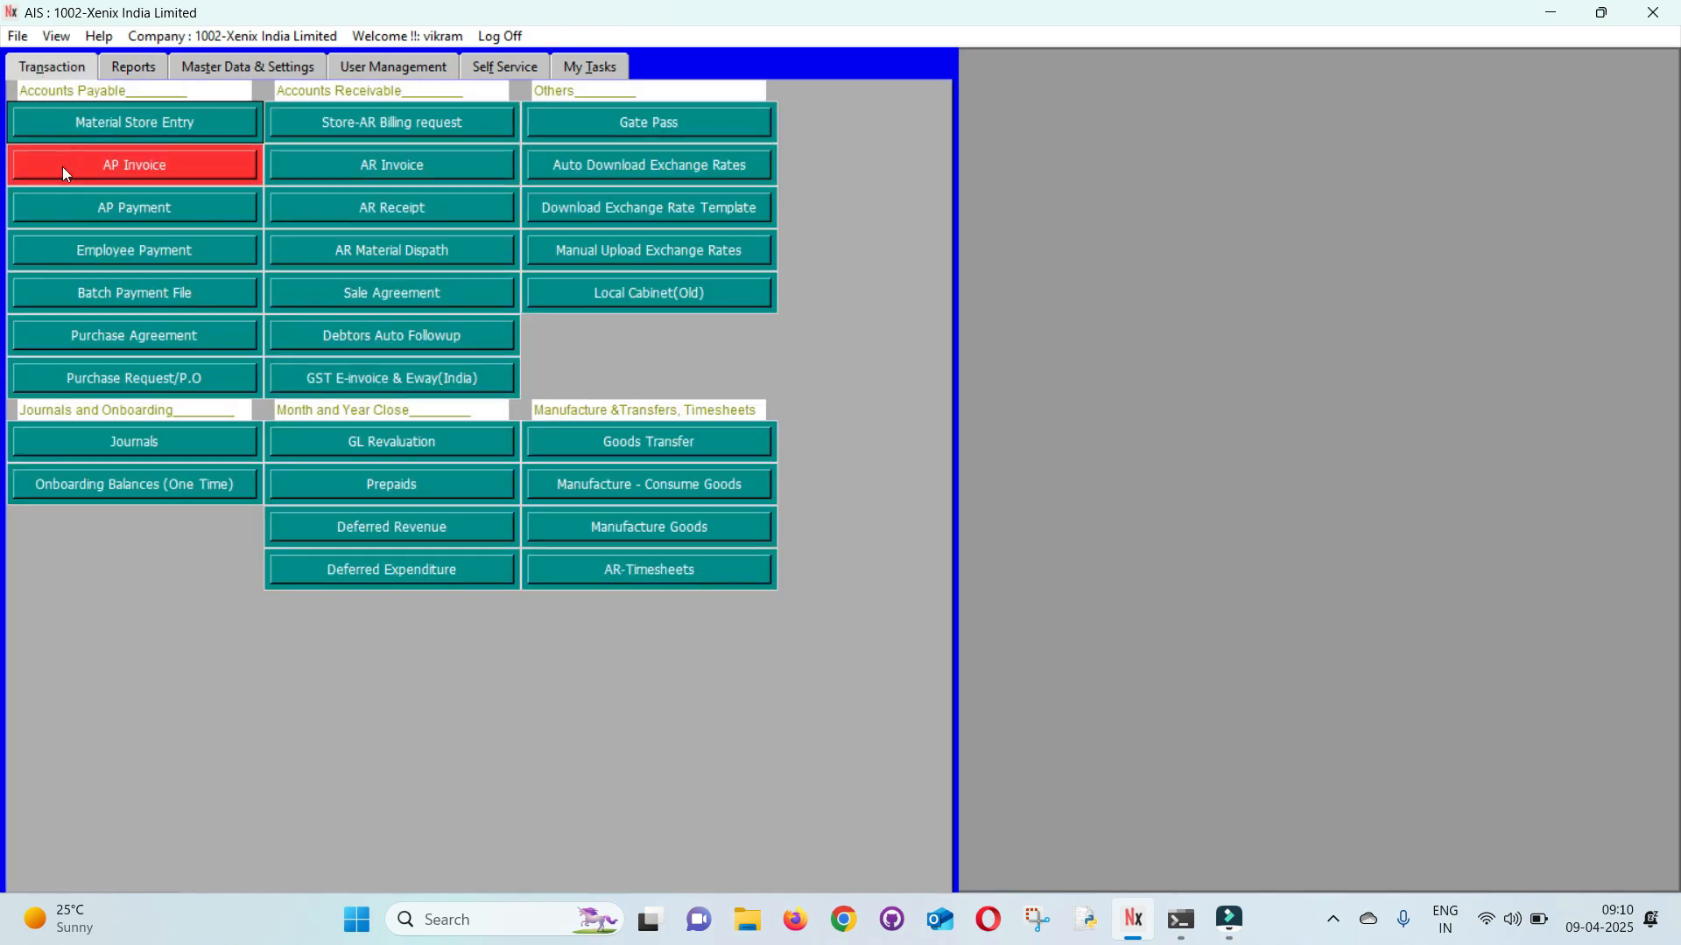
pyautogui.click(63, 173)
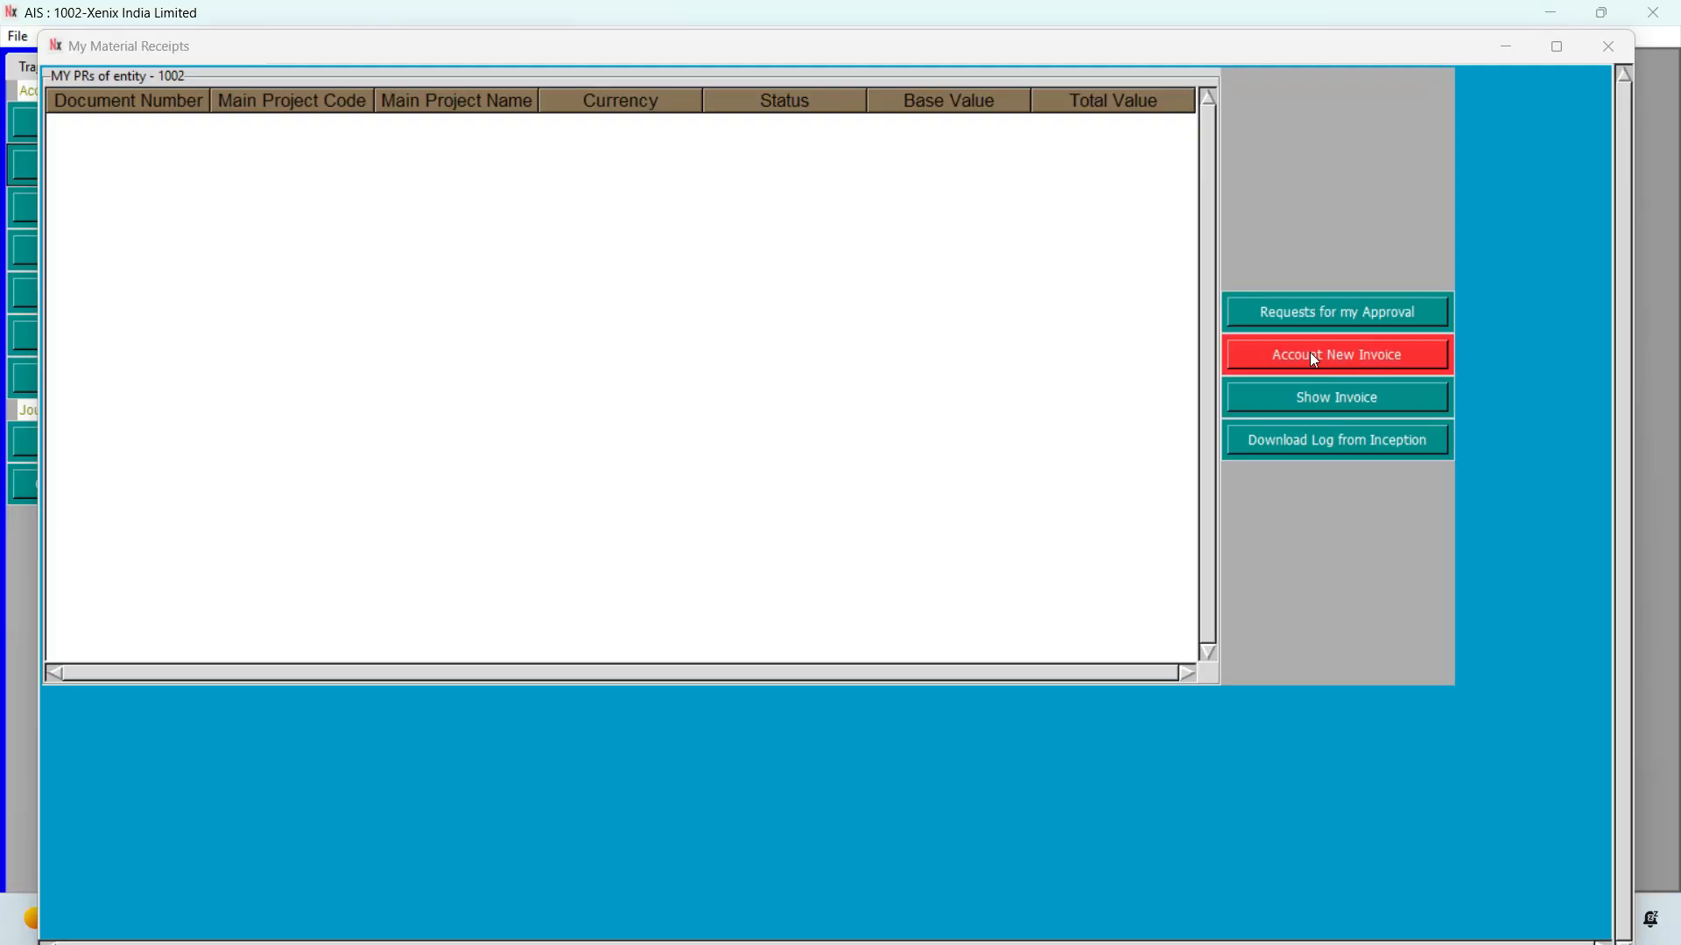
pyautogui.click(1313, 354)
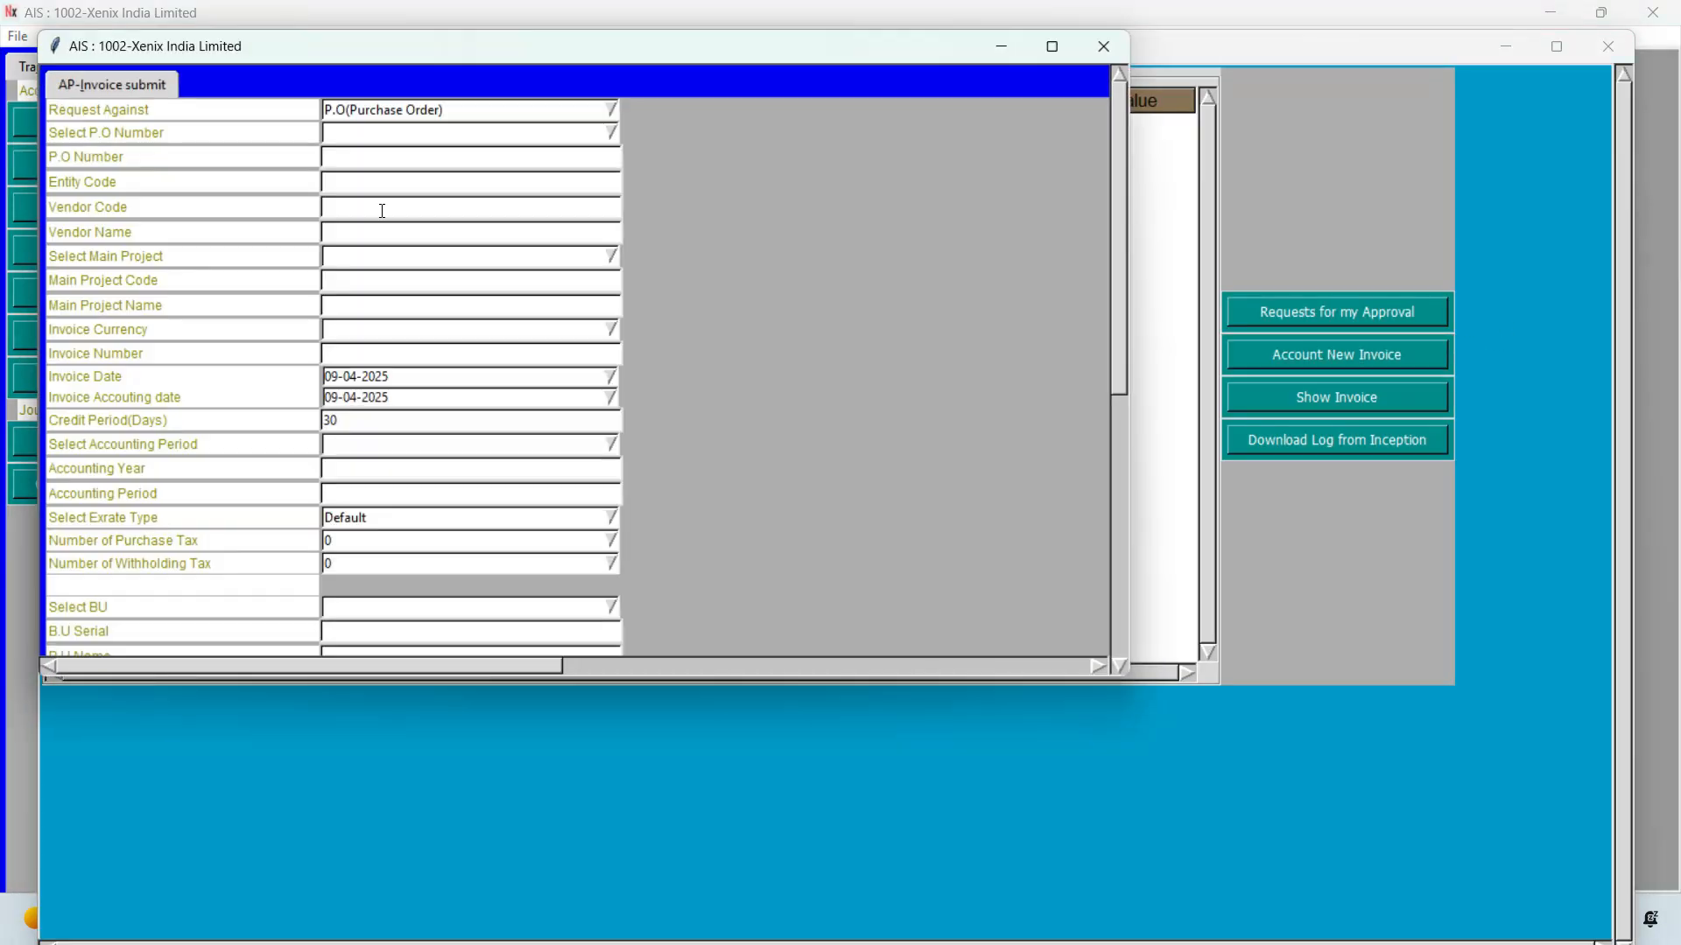
pyautogui.click(610, 108)
pyautogui.click(466, 147)
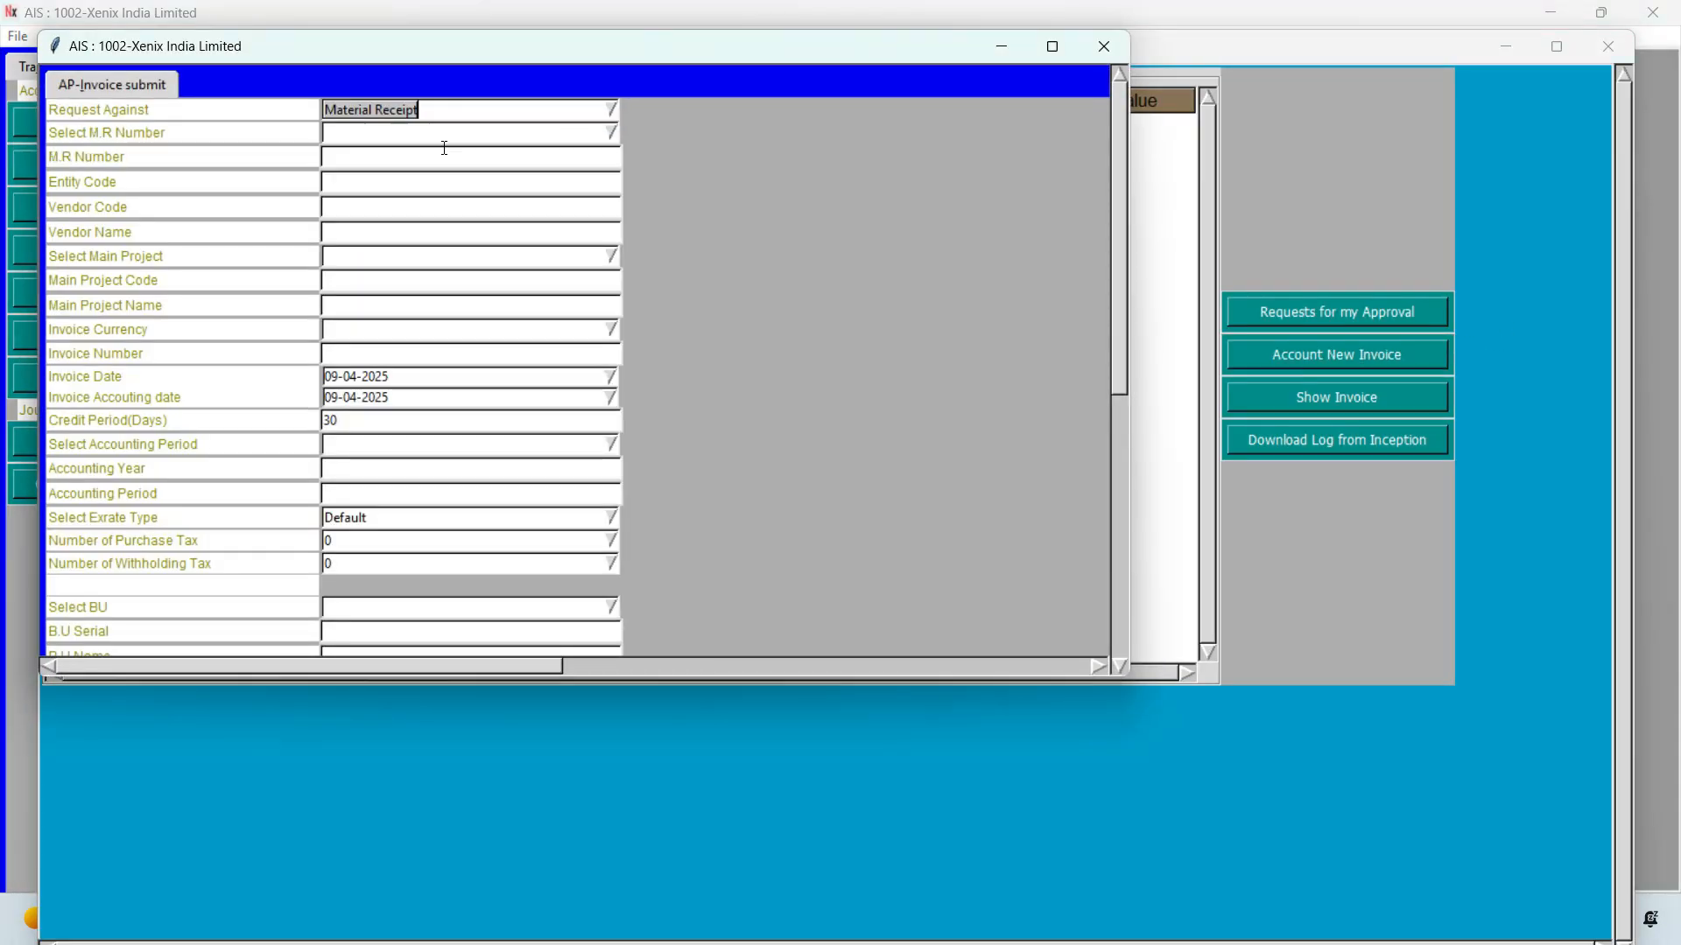
# Discard the new AP invoice form and open the invoice search from a fresh AP invoice window.
pyautogui.click(1104, 55)
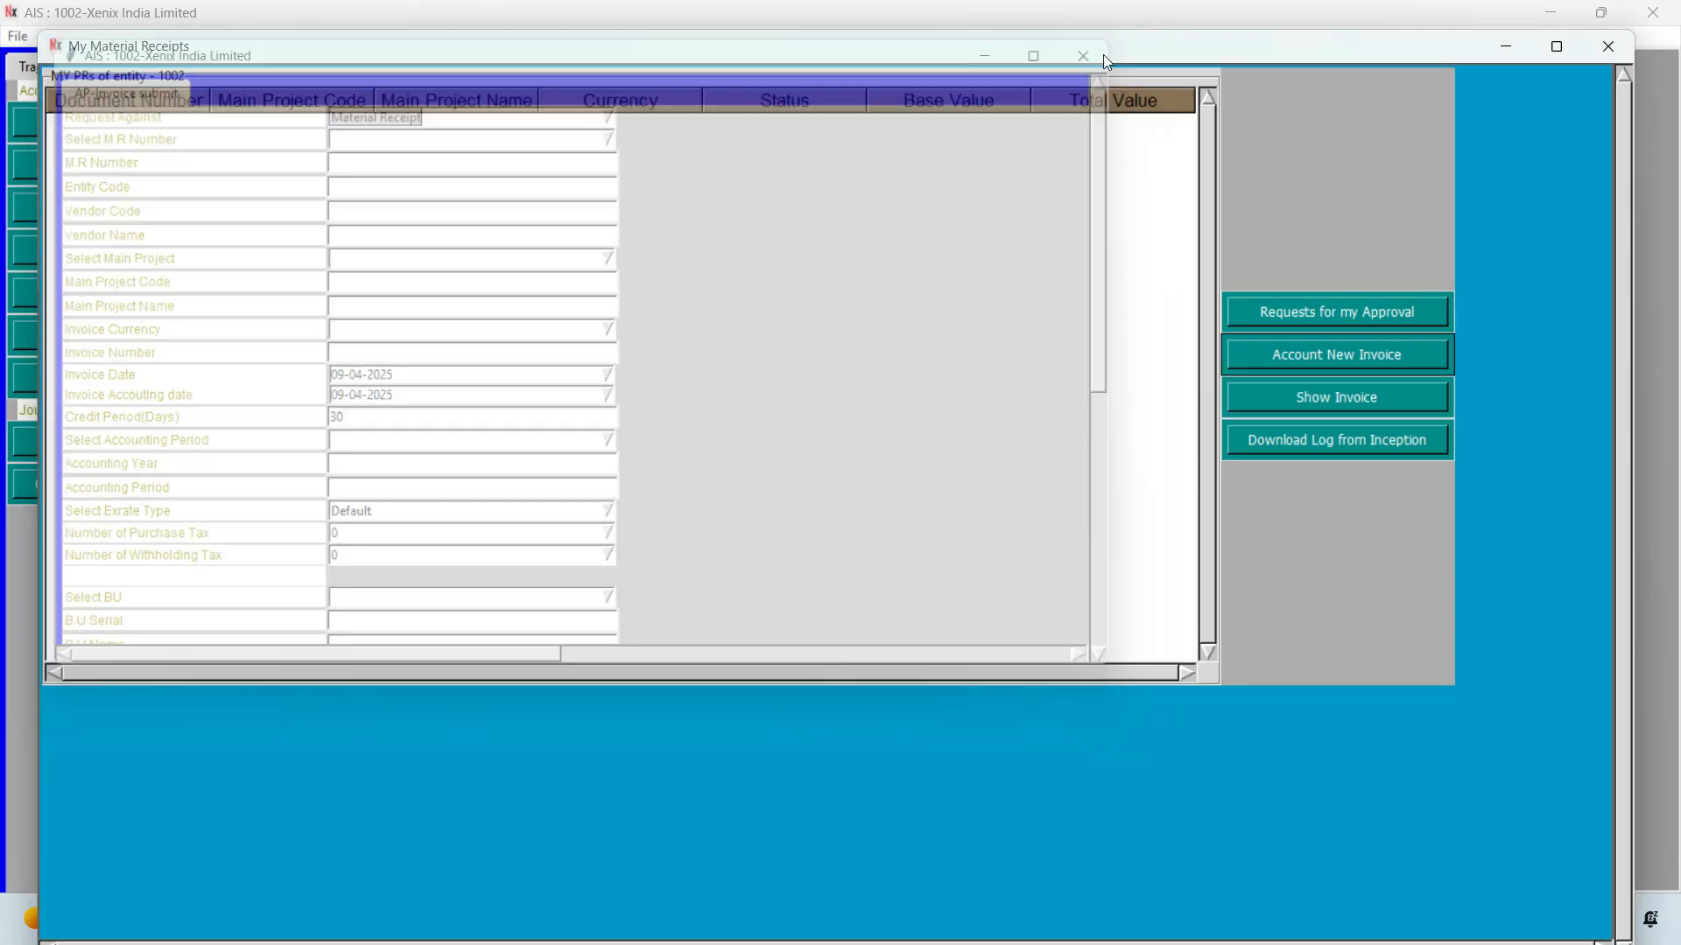
pyautogui.click(1611, 49)
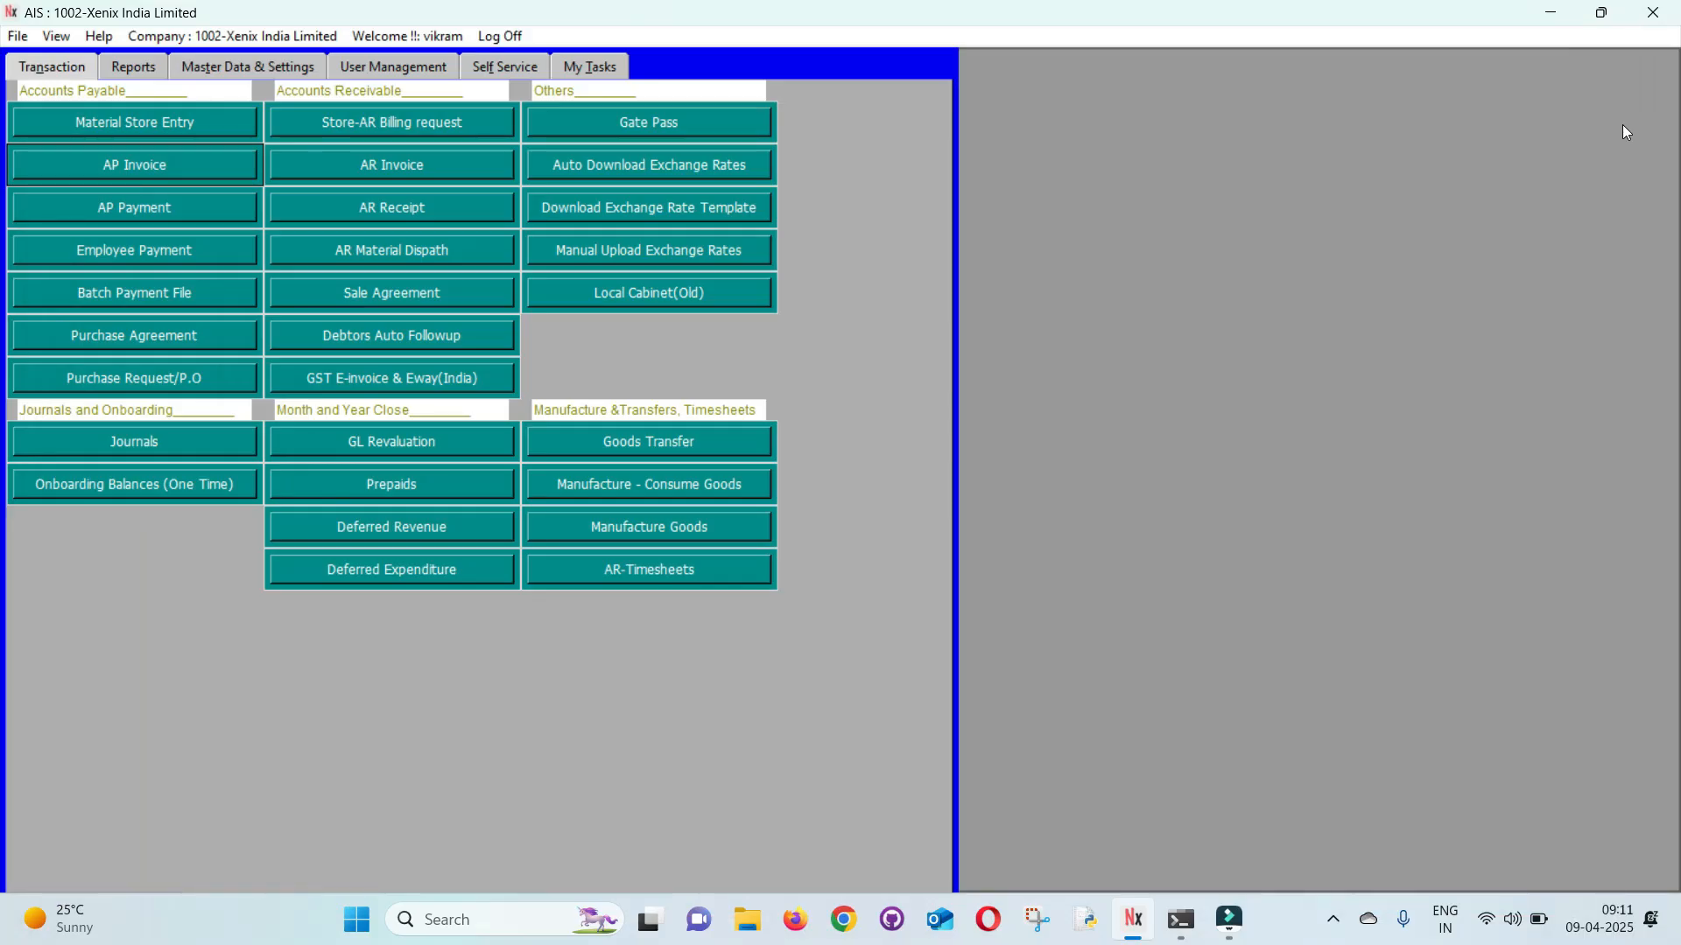
pyautogui.click(82, 165)
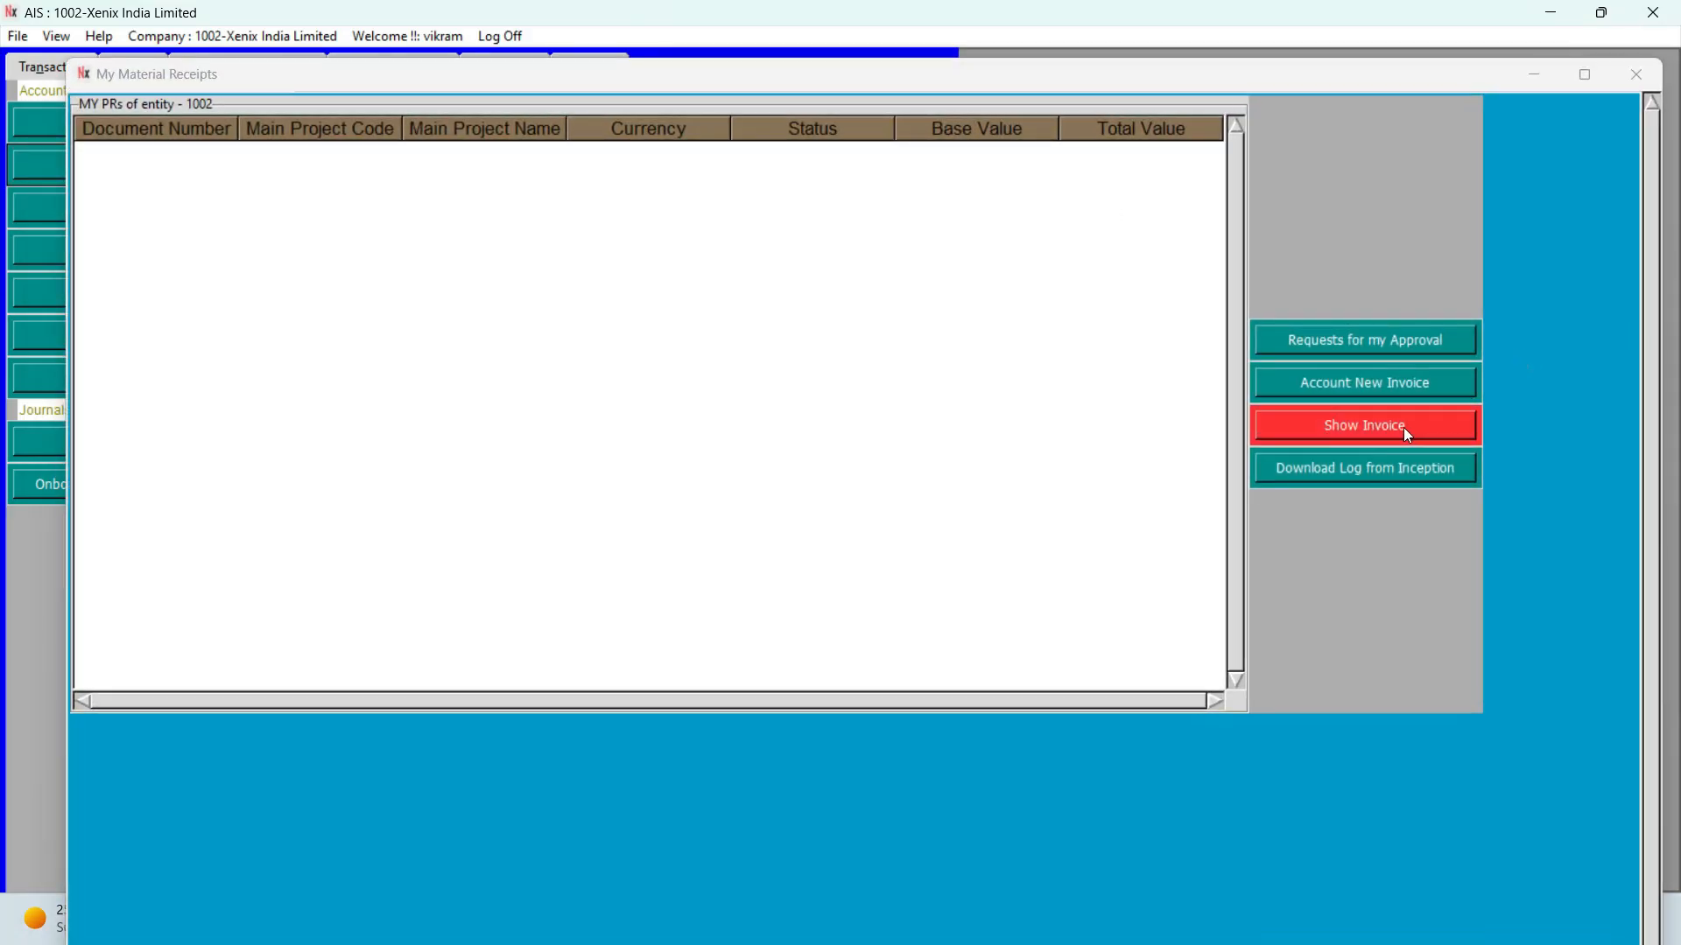
pyautogui.click(1343, 429)
# Search by Invoice Accounted By with the employee's login ID, and check the AP-5 entry in the list of submitted invoices.
pyautogui.click(587, 162)
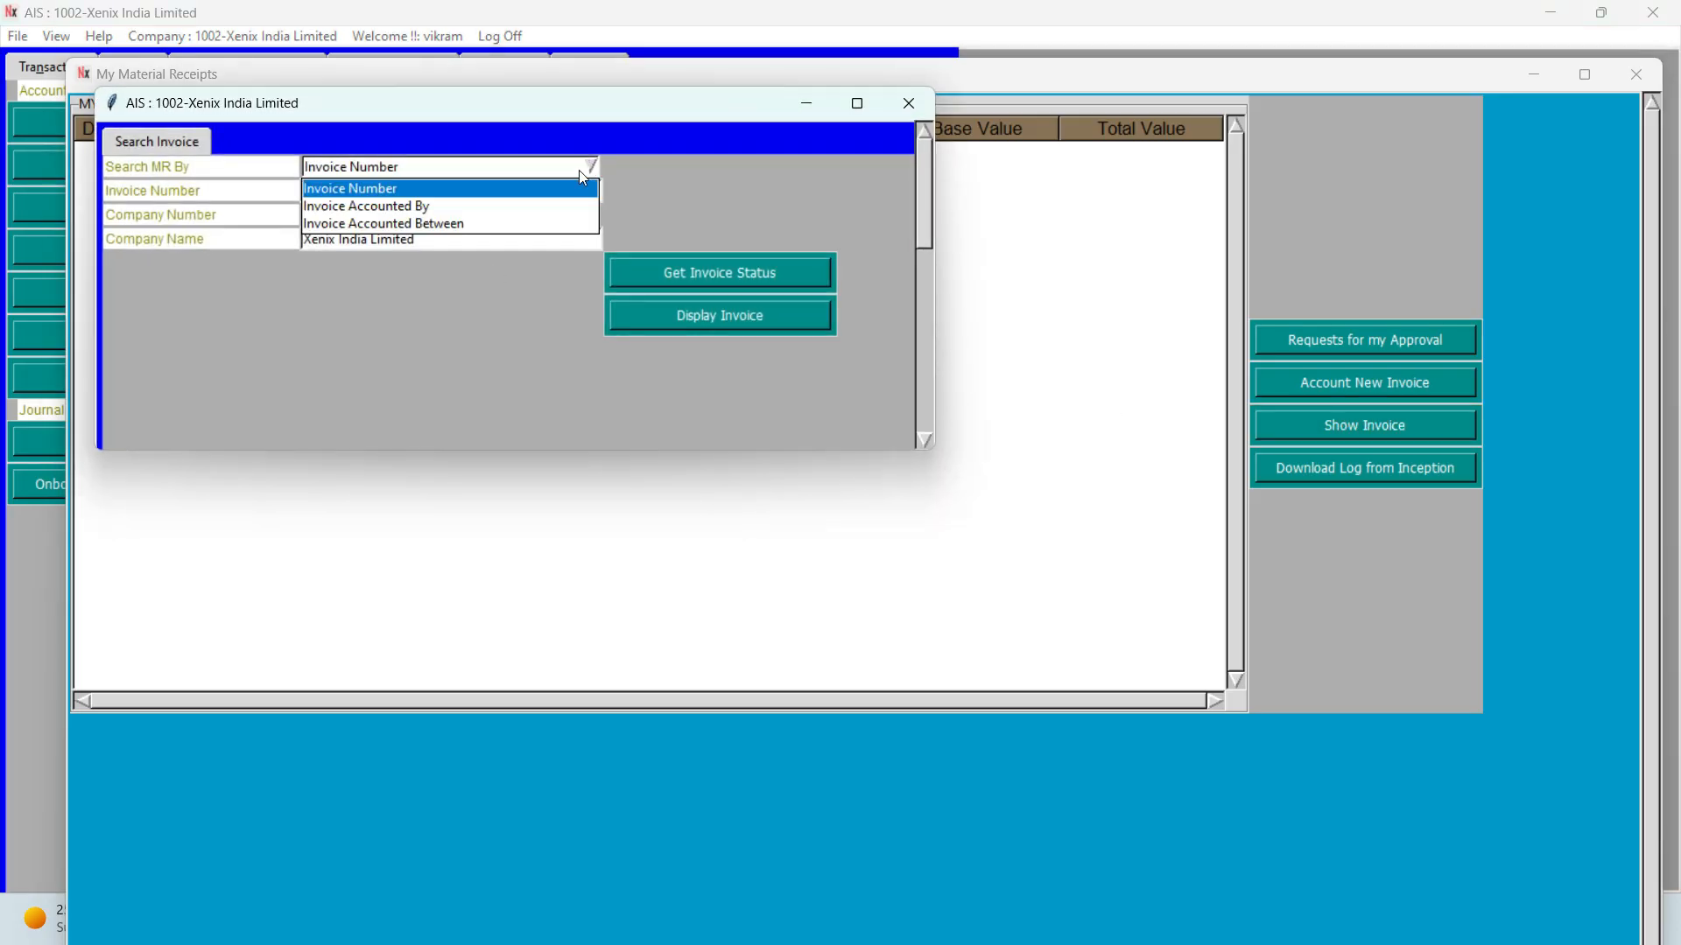
pyautogui.click(423, 207)
pyautogui.click(378, 195)
pyautogui.write('VIKRA')
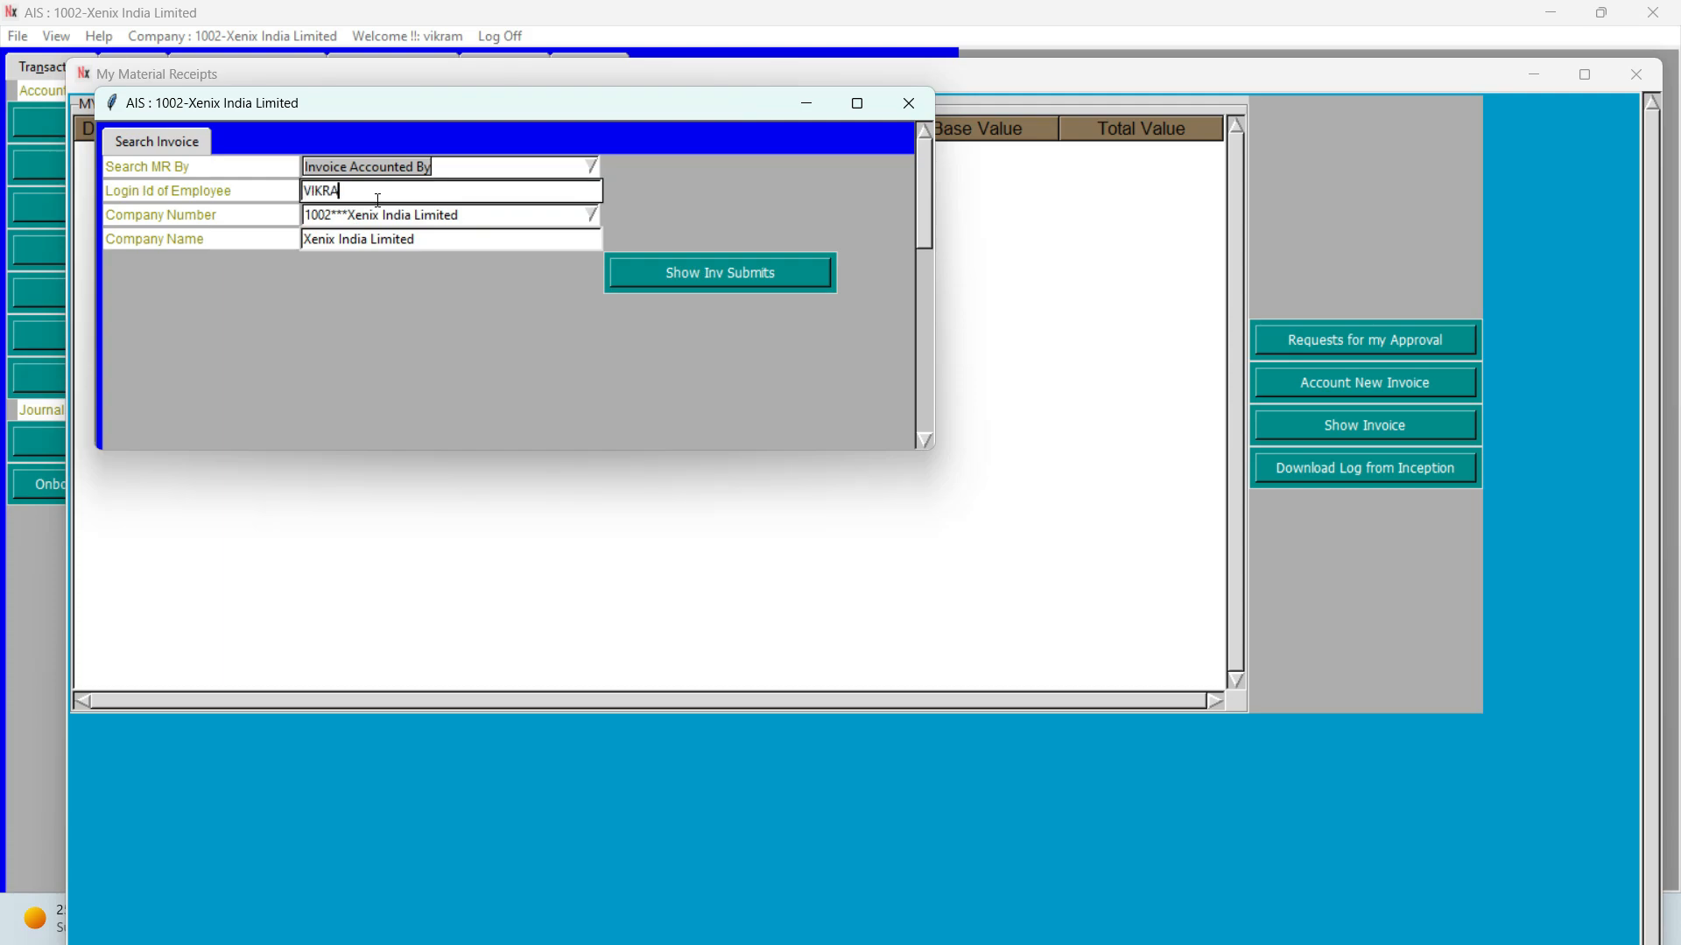
pyautogui.press('BackSpace')
pyautogui.press('BackSpace')
pyautogui.press('BackSpace')
pyautogui.press('BackSpace')
pyautogui.write('vikram')
pyautogui.click(717, 286)
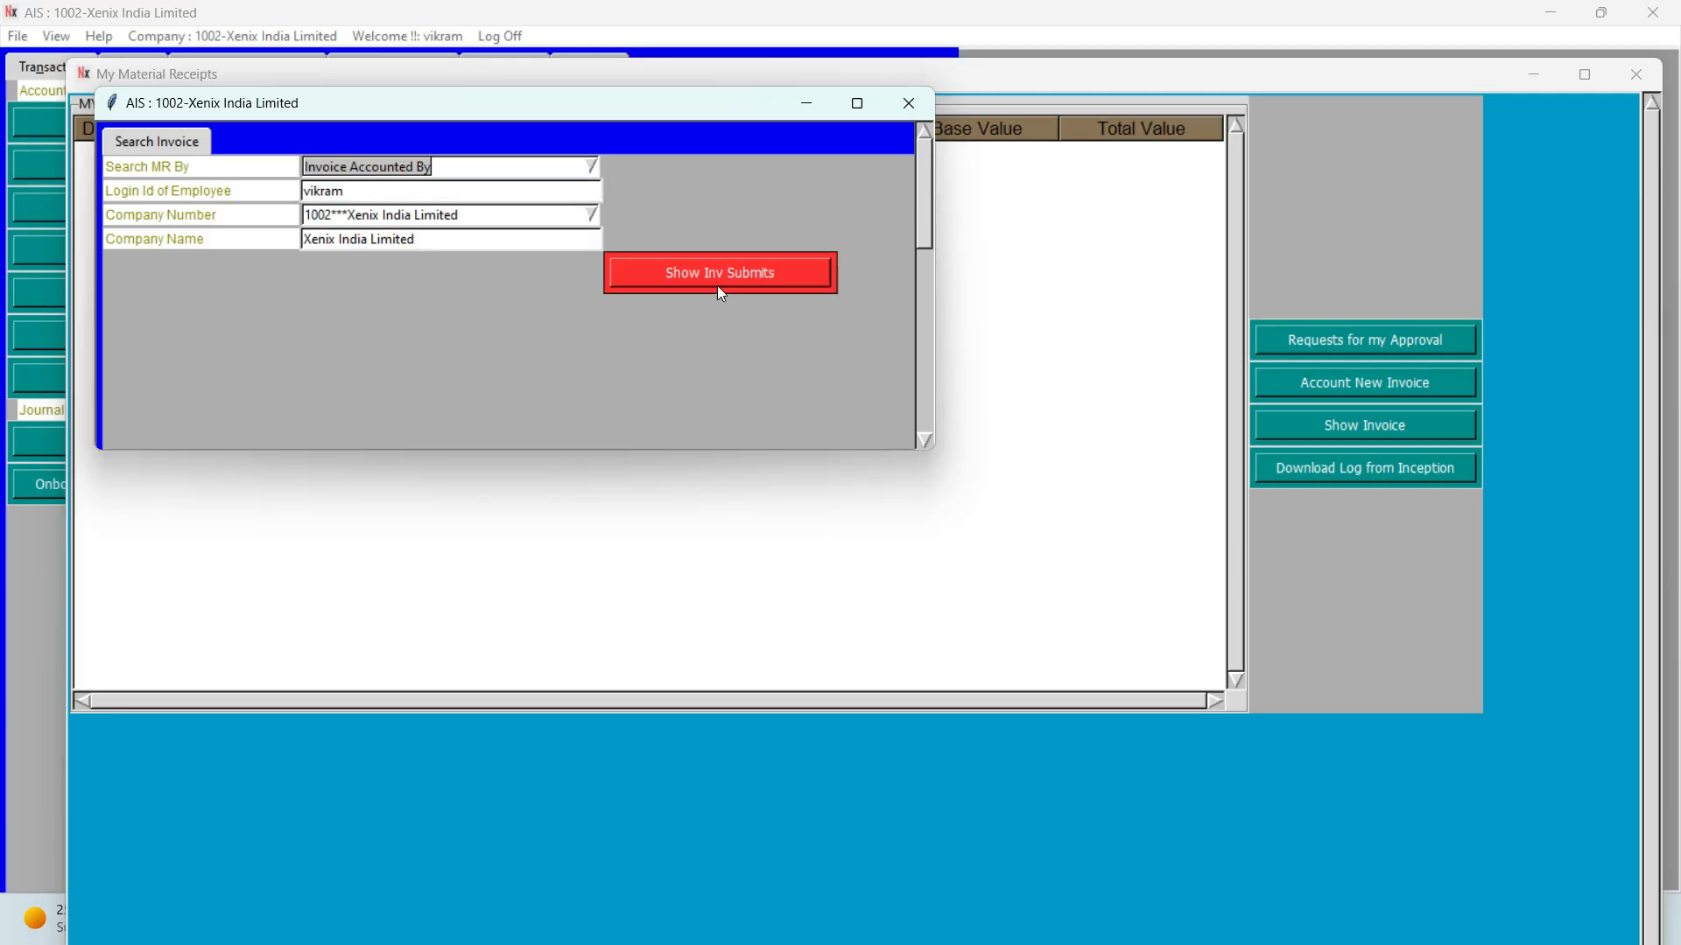
pyautogui.click(541, 101)
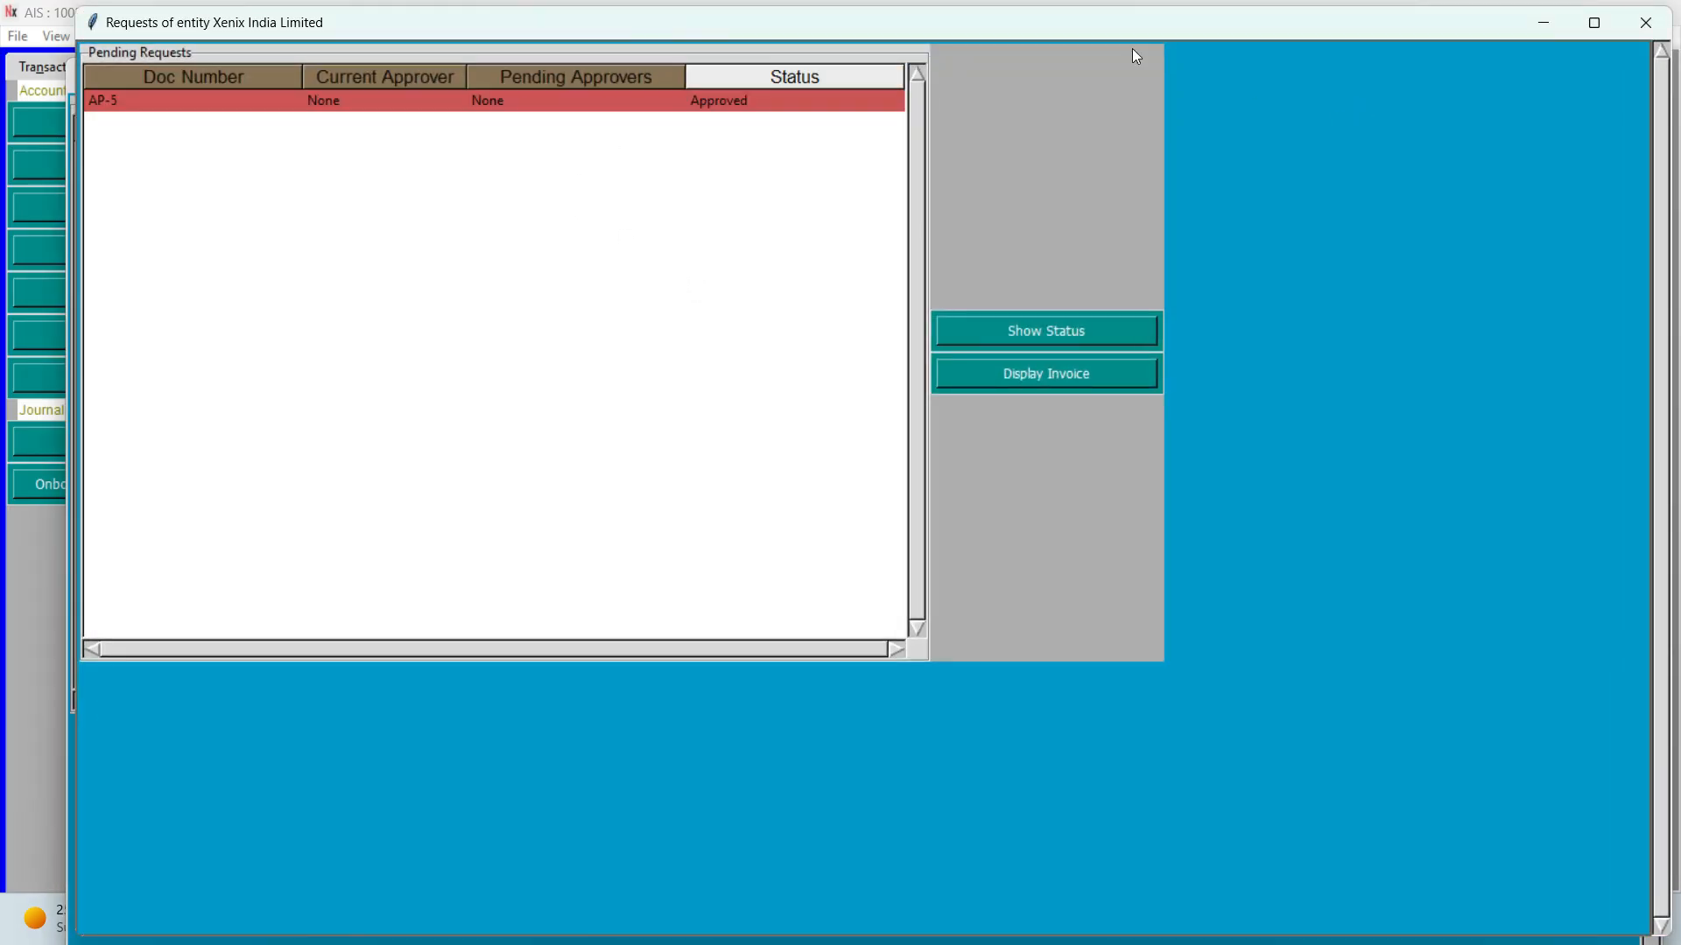
pyautogui.click(1626, 29)
# Switch the invoice search to Invoice Accounted Between to view its date options, and close the search and AP invoice windows.
pyautogui.click(591, 167)
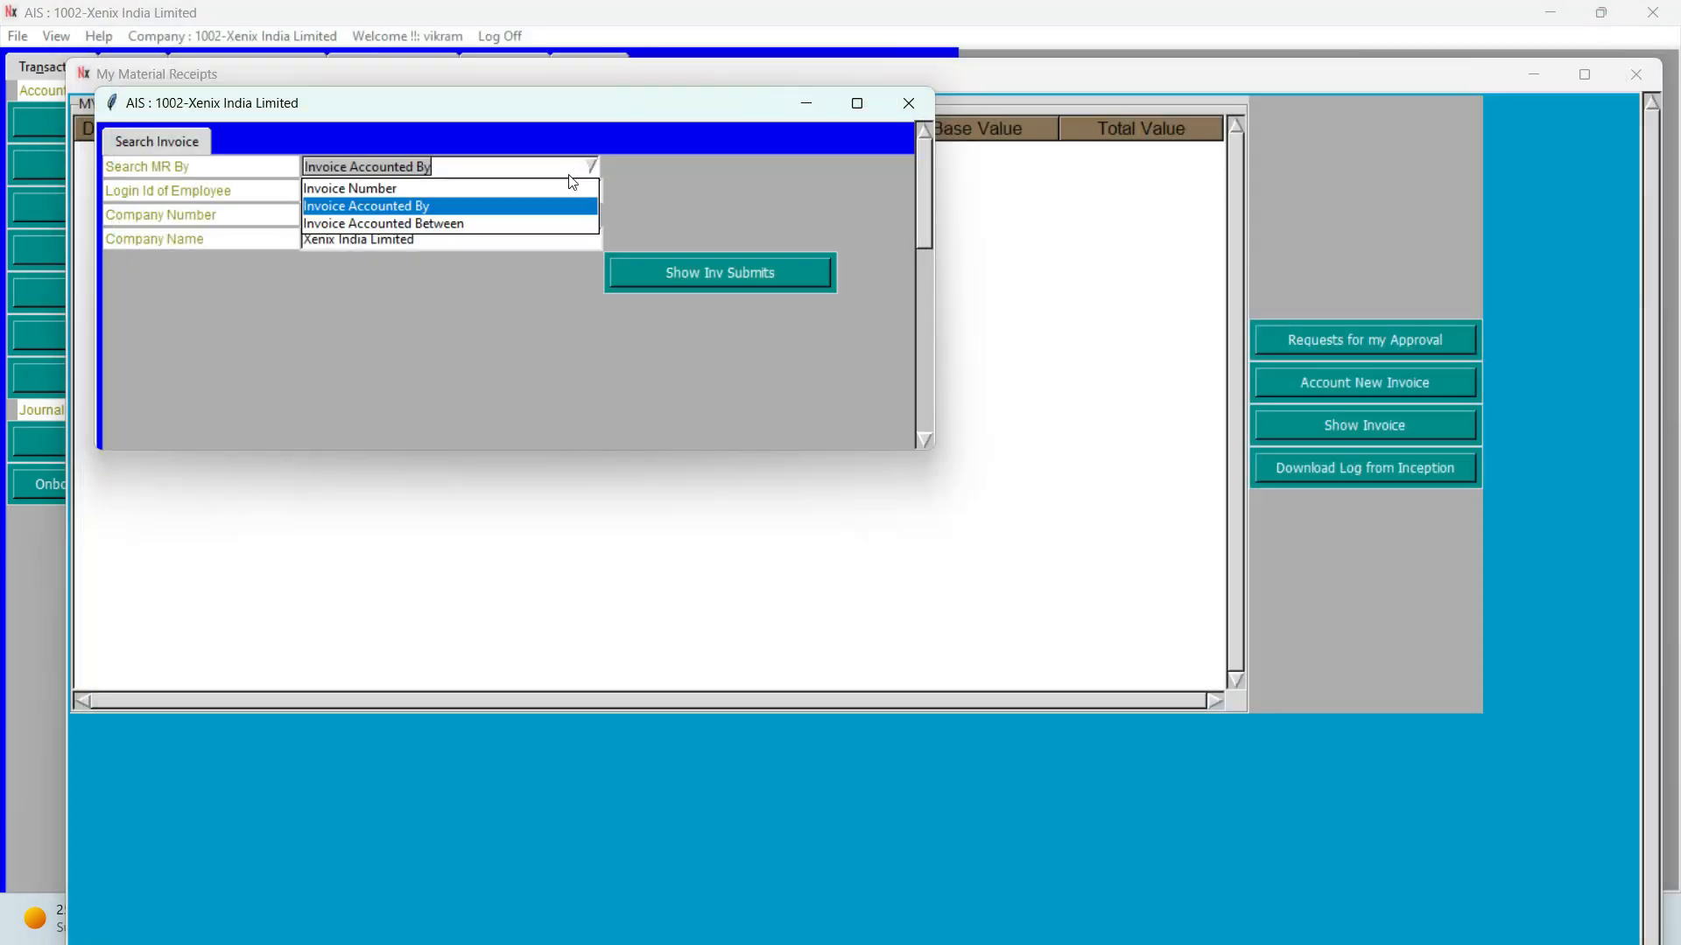
pyautogui.click(374, 221)
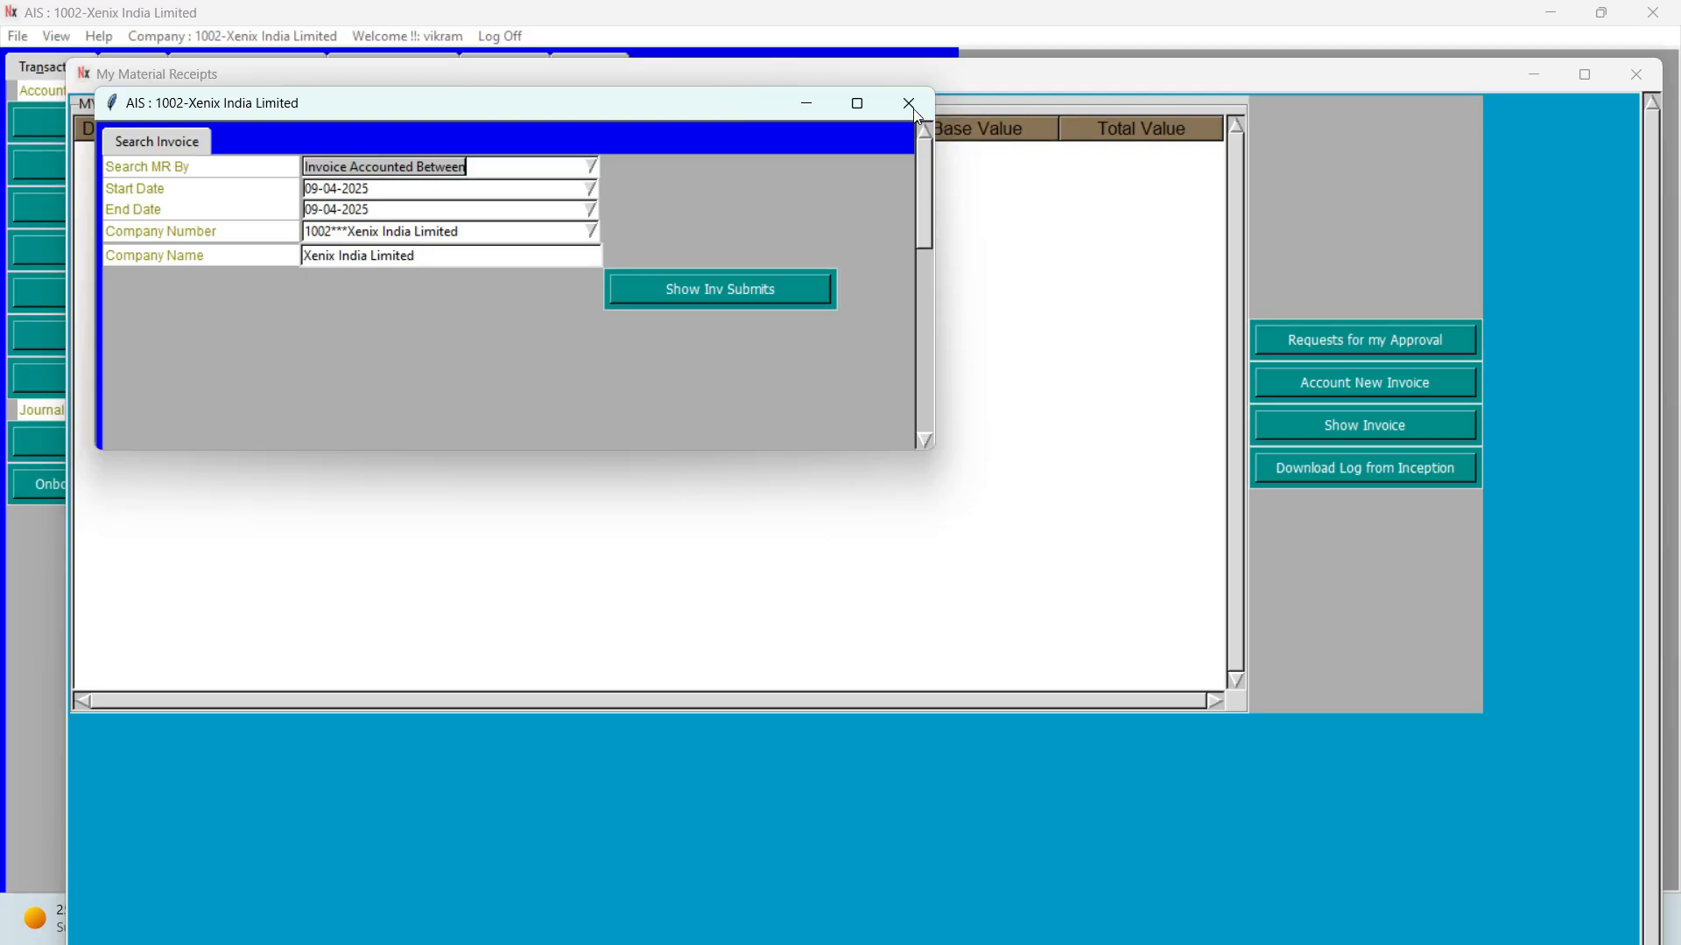
pyautogui.click(909, 103)
pyautogui.click(1637, 76)
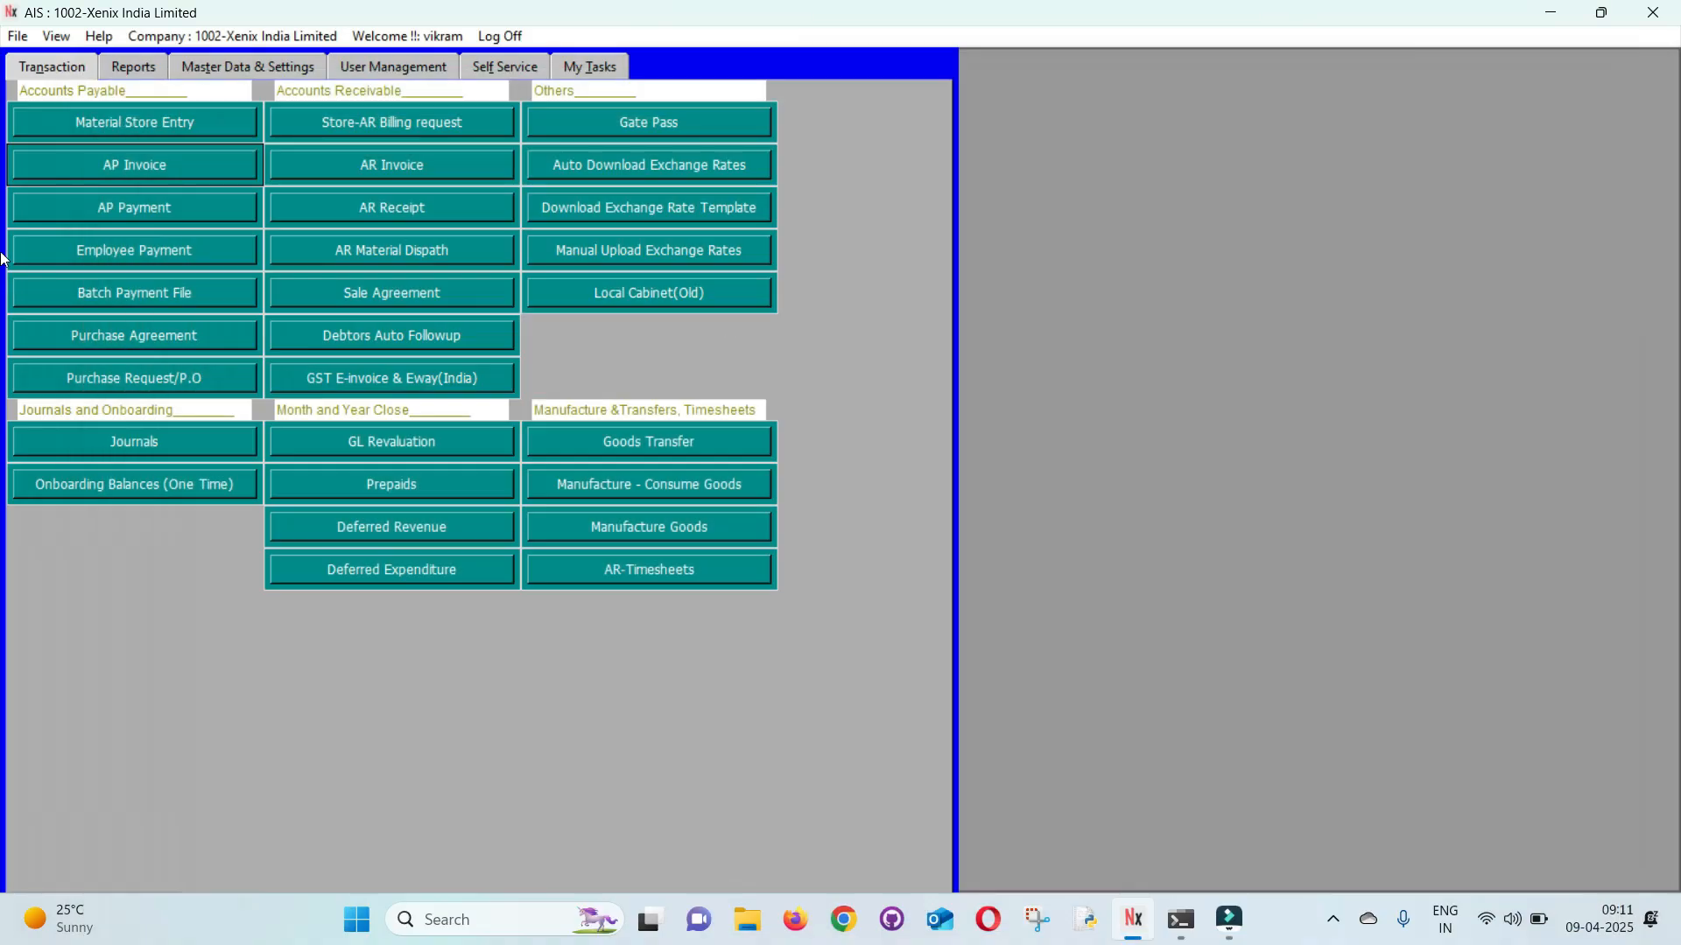